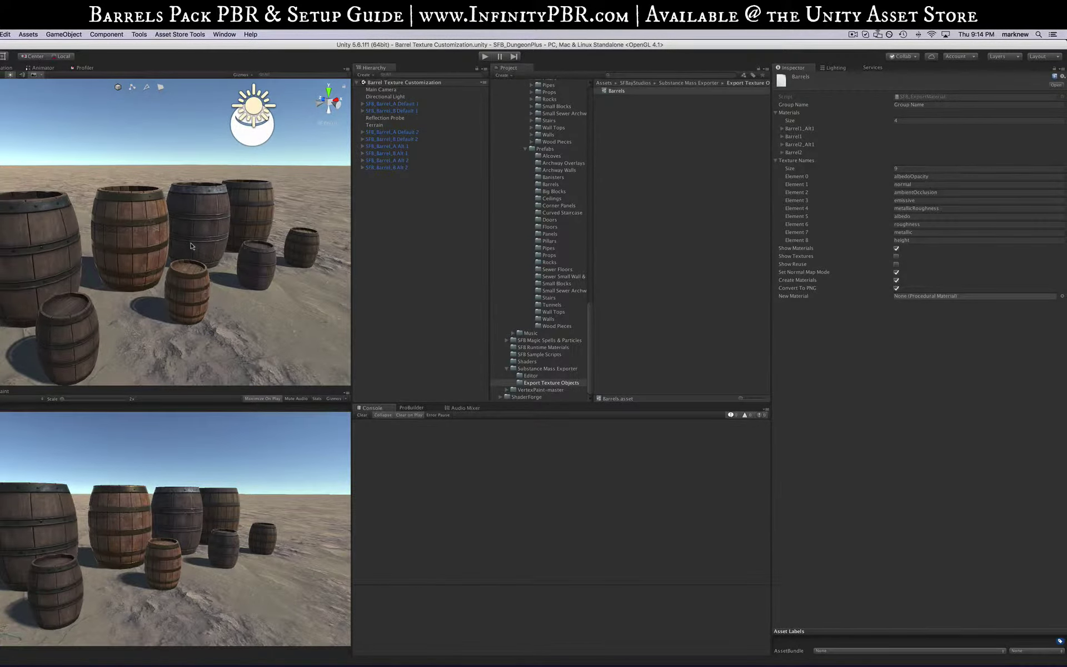
Switch to the browser, look through the asset packs listed on the Infinity PBR website, and return to Unity.
{"action": "scroll", "coordinate": [190, 246], "scroll_direction": "up", "scroll_amount": 3}
{"action": "key", "text": "super+Tab"}
{"action": "scroll", "coordinate": [455, 280], "scroll_direction": "down", "scroll_amount": 10}
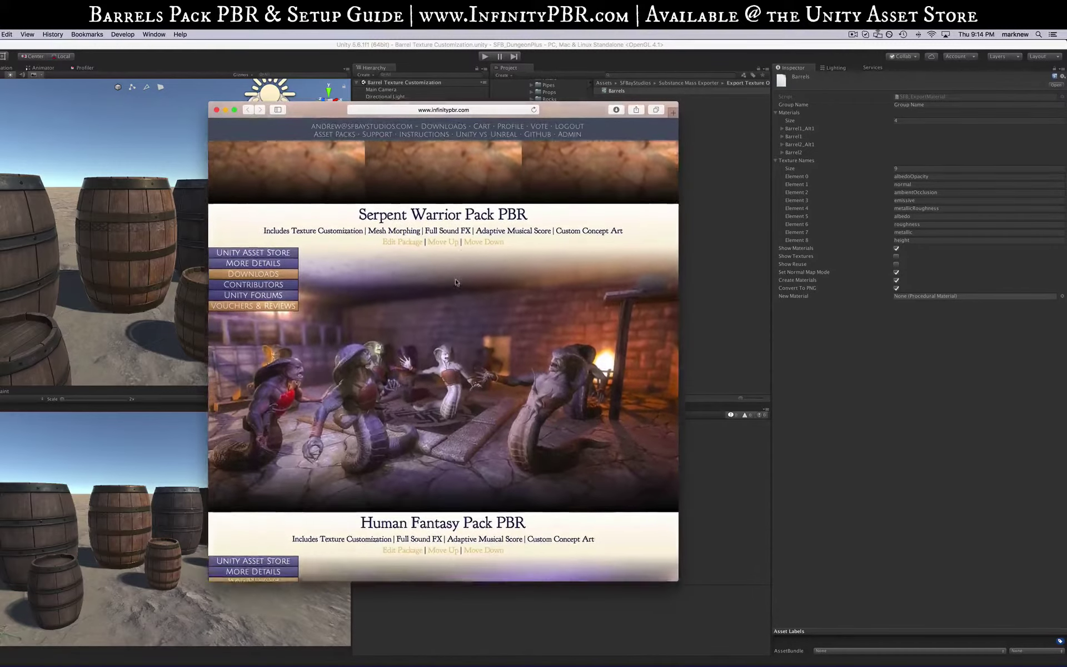
{"action": "scroll", "coordinate": [455, 282], "scroll_direction": "down", "scroll_amount": 15}
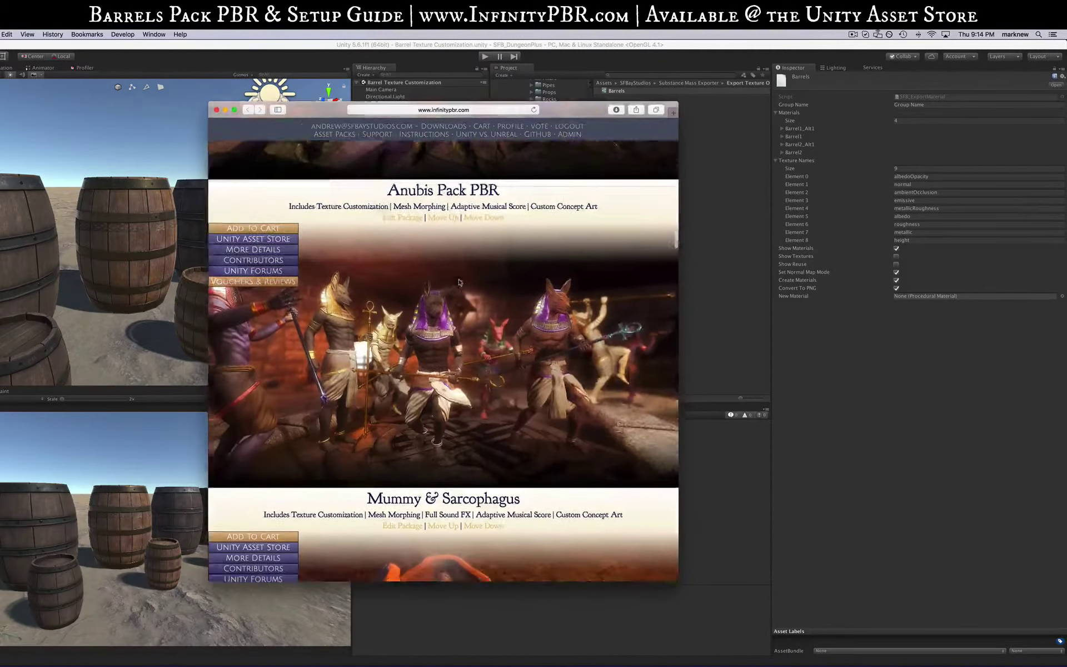
{"action": "scroll", "coordinate": [458, 281], "scroll_direction": "down", "scroll_amount": 15}
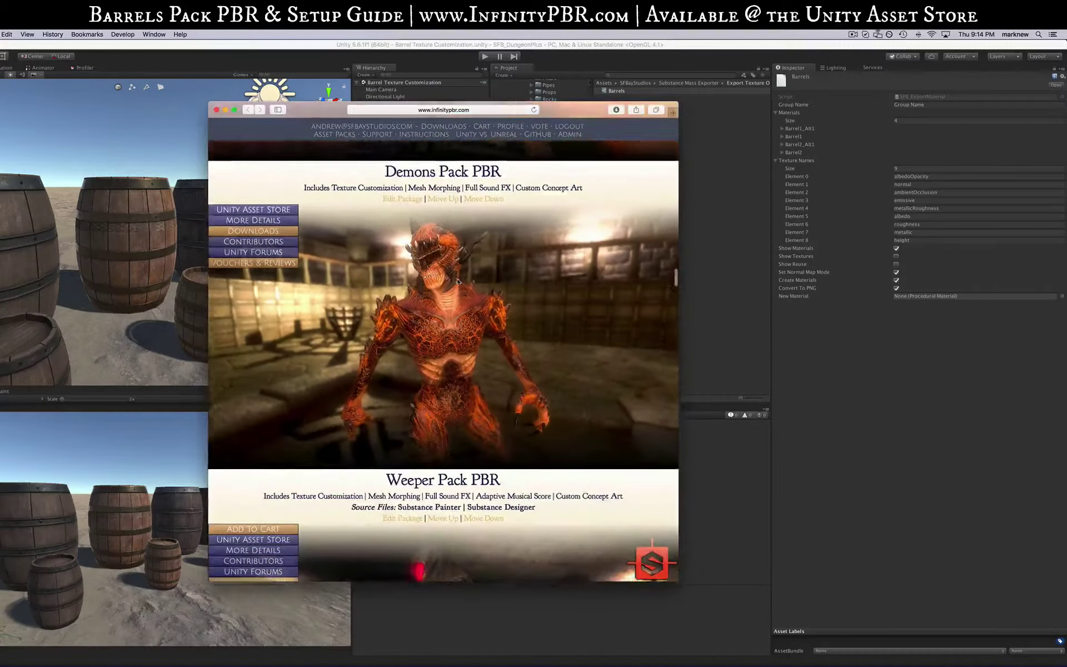
{"action": "scroll", "coordinate": [458, 282], "scroll_direction": "down", "scroll_amount": 15}
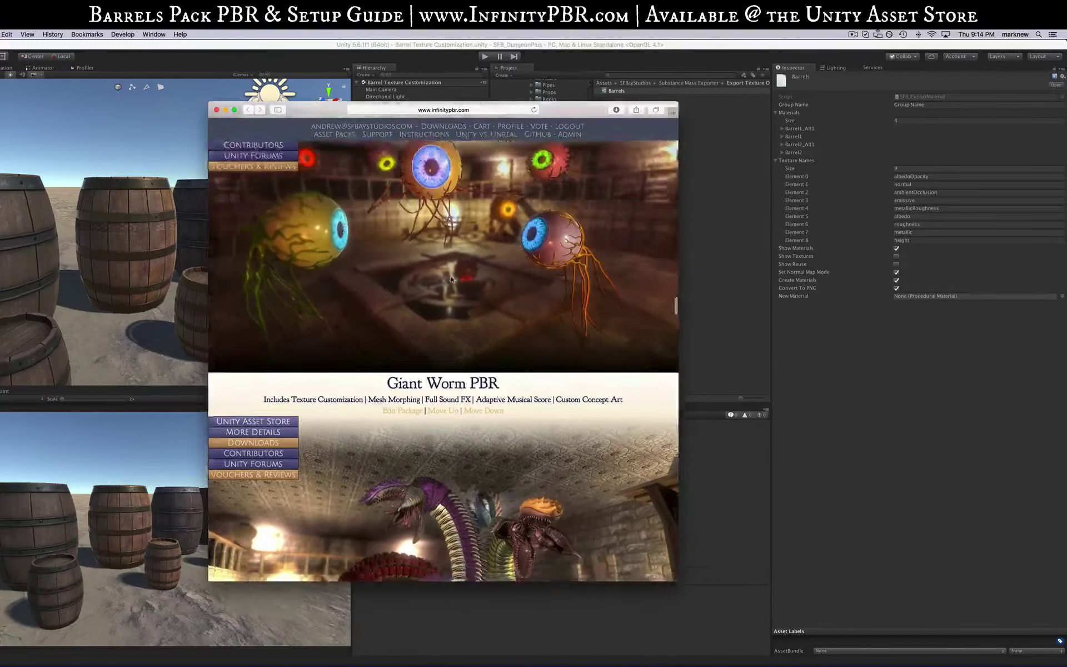
{"action": "left_click", "coordinate": [116, 44]}
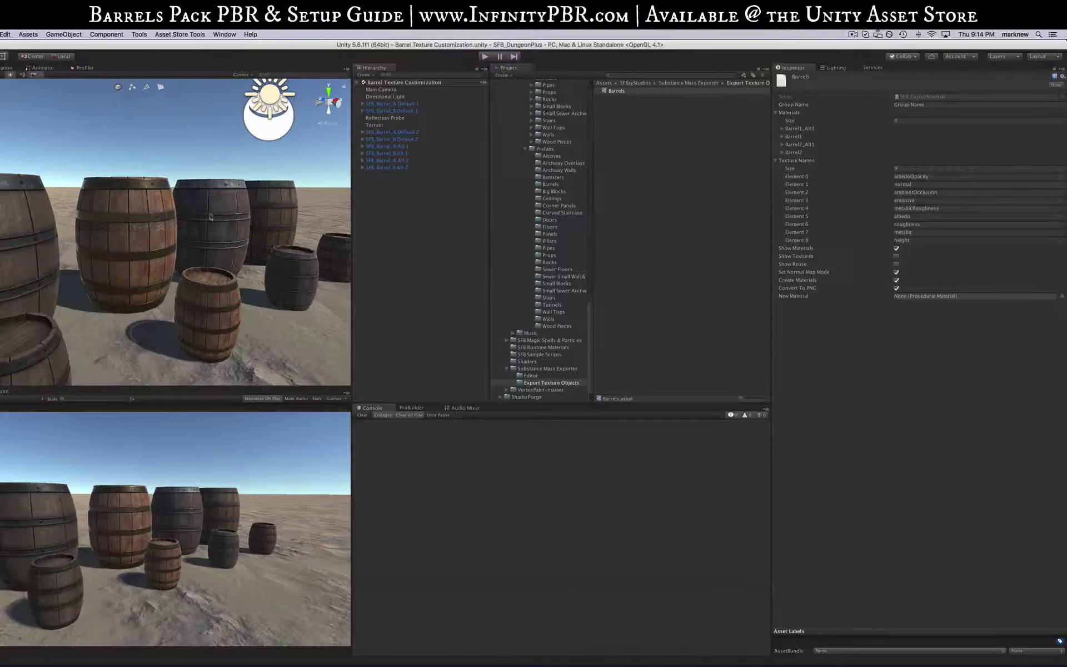
View the barrels in the scene from several angles and inspect the large barrel variants one by one.
{"action": "left_click_drag", "start_coordinate": [251, 225], "coordinate": [172, 246], "text": "alt"}
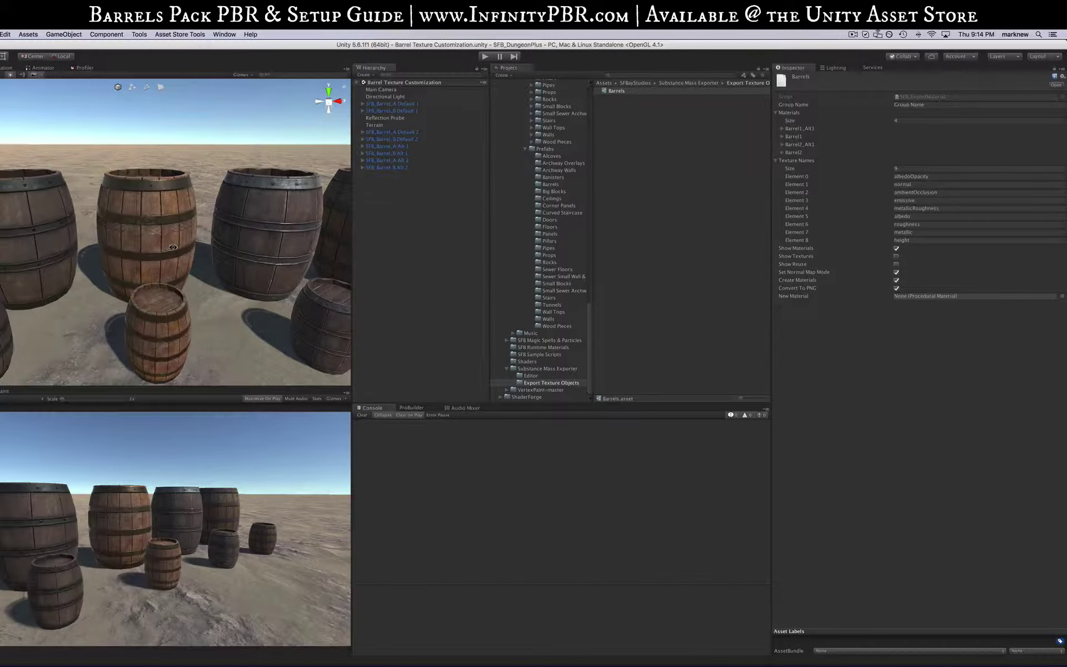
{"action": "scroll", "coordinate": [224, 254], "scroll_direction": "down", "scroll_amount": 3}
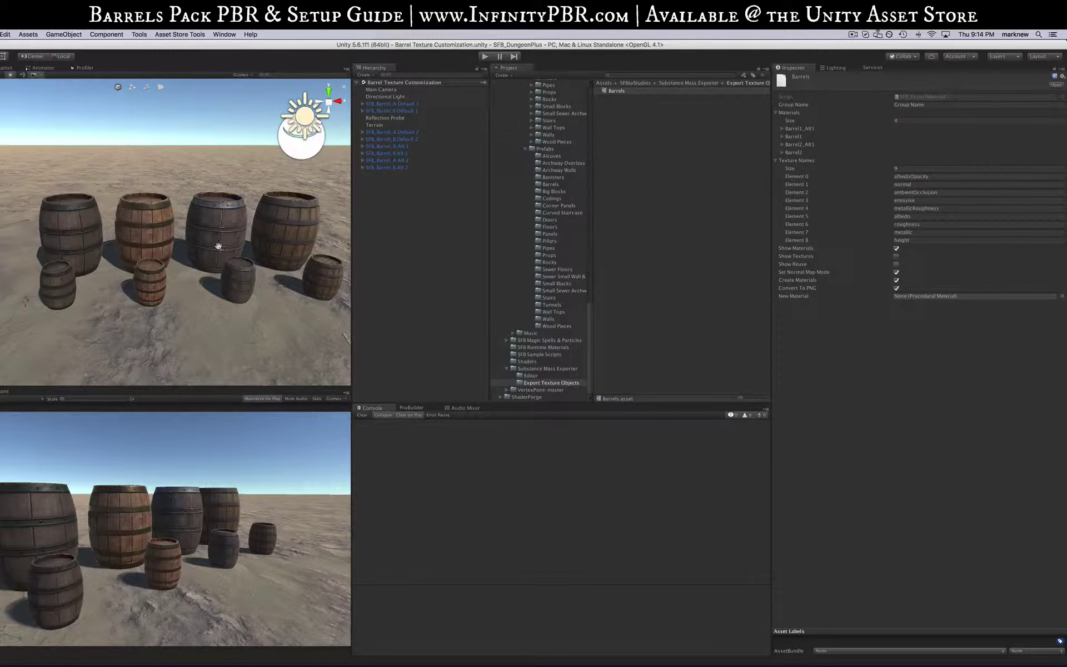
{"action": "left_click_drag", "start_coordinate": [218, 245], "coordinate": [197, 257], "text": "alt"}
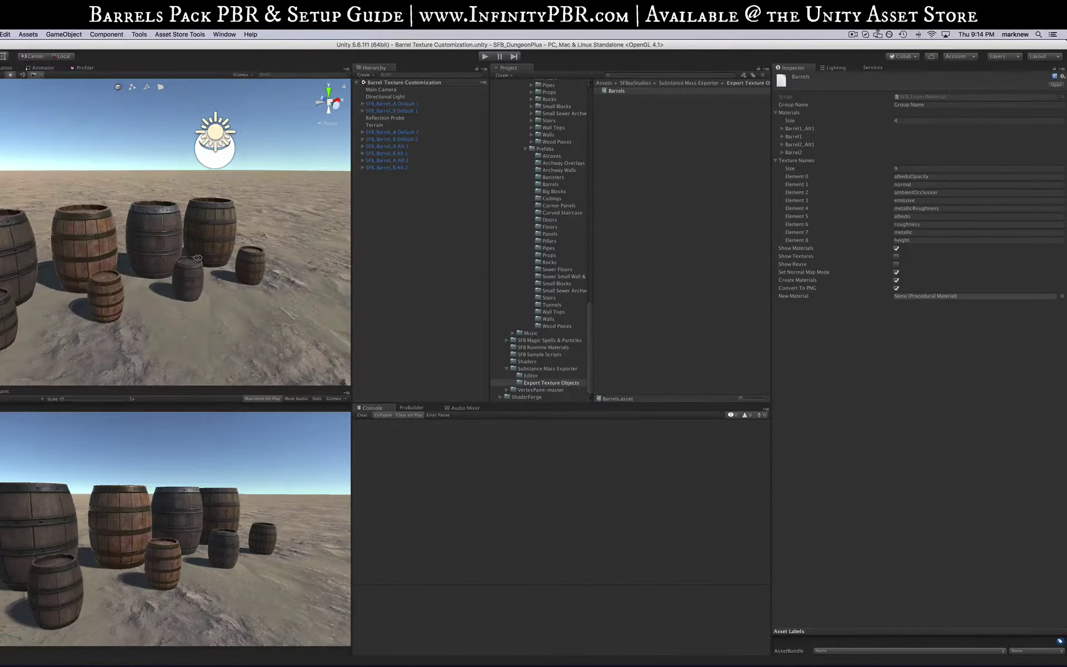
{"action": "left_click", "coordinate": [411, 103]}
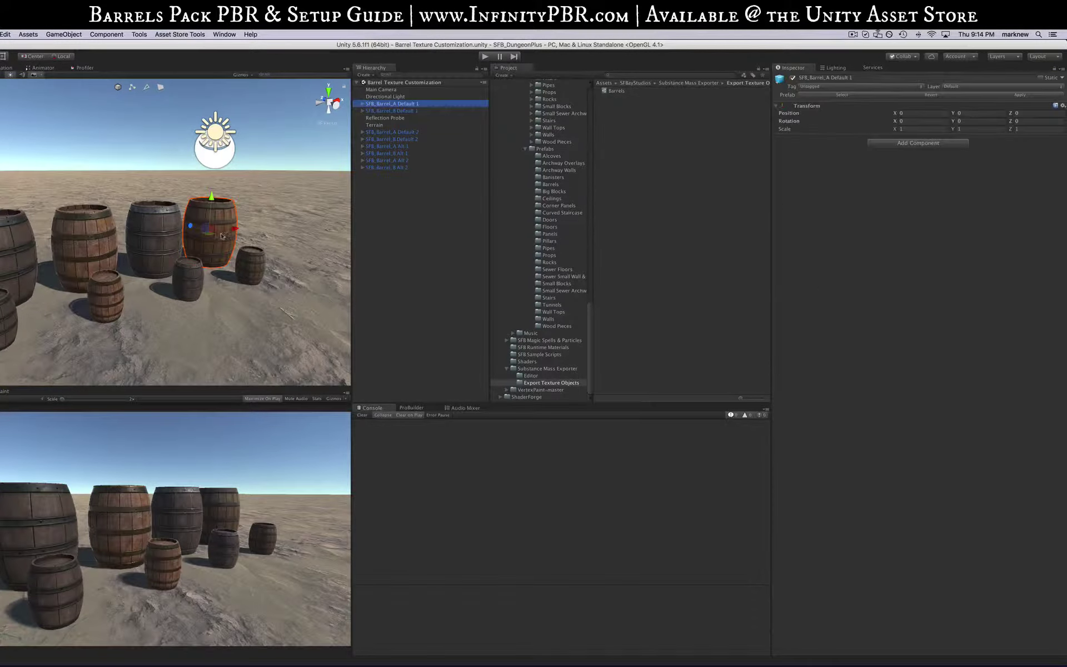
{"action": "left_click", "coordinate": [150, 231]}
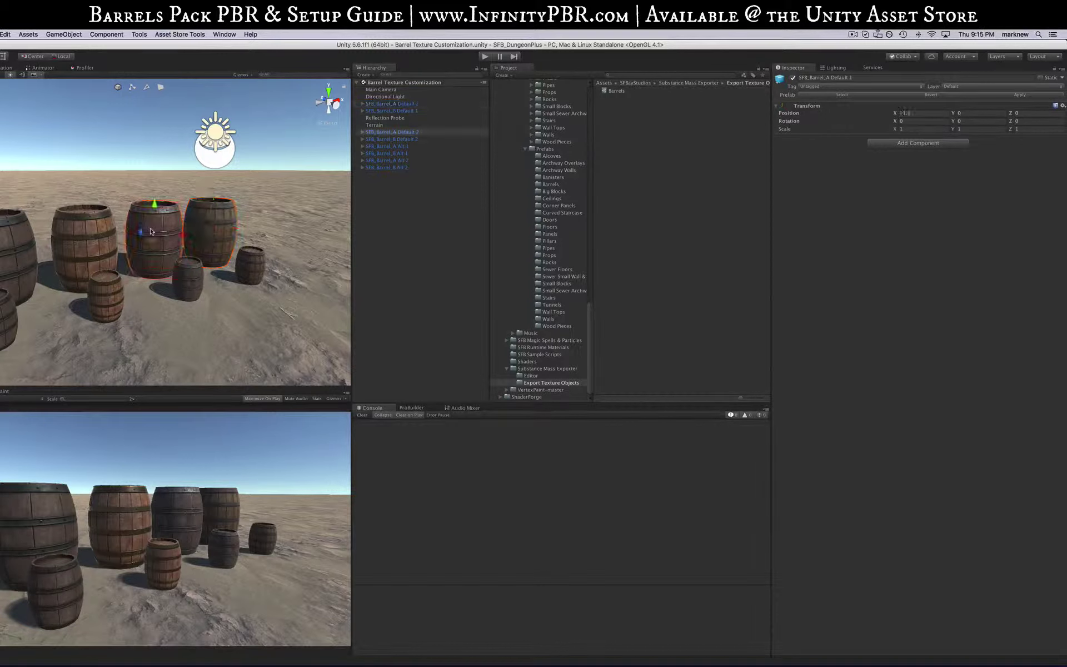
{"action": "left_click", "coordinate": [90, 236]}
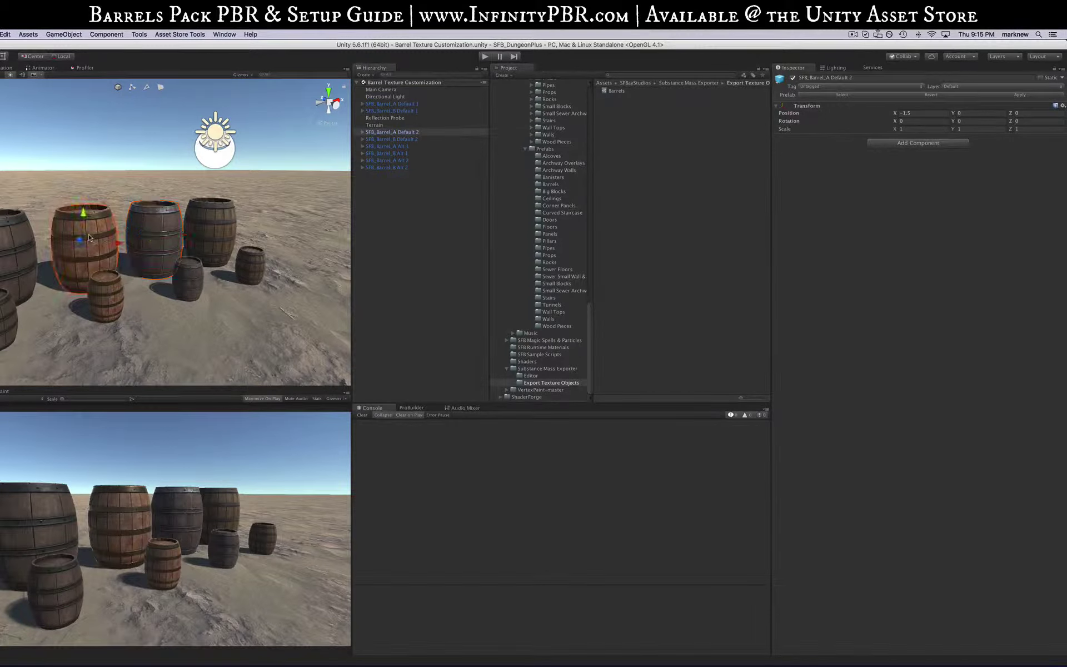
{"action": "left_click", "coordinate": [8, 243]}
{"action": "scroll", "coordinate": [63, 239], "scroll_direction": "up", "scroll_amount": 2}
{"action": "middle_click_drag", "start_coordinate": [63, 239], "coordinate": [85, 236]}
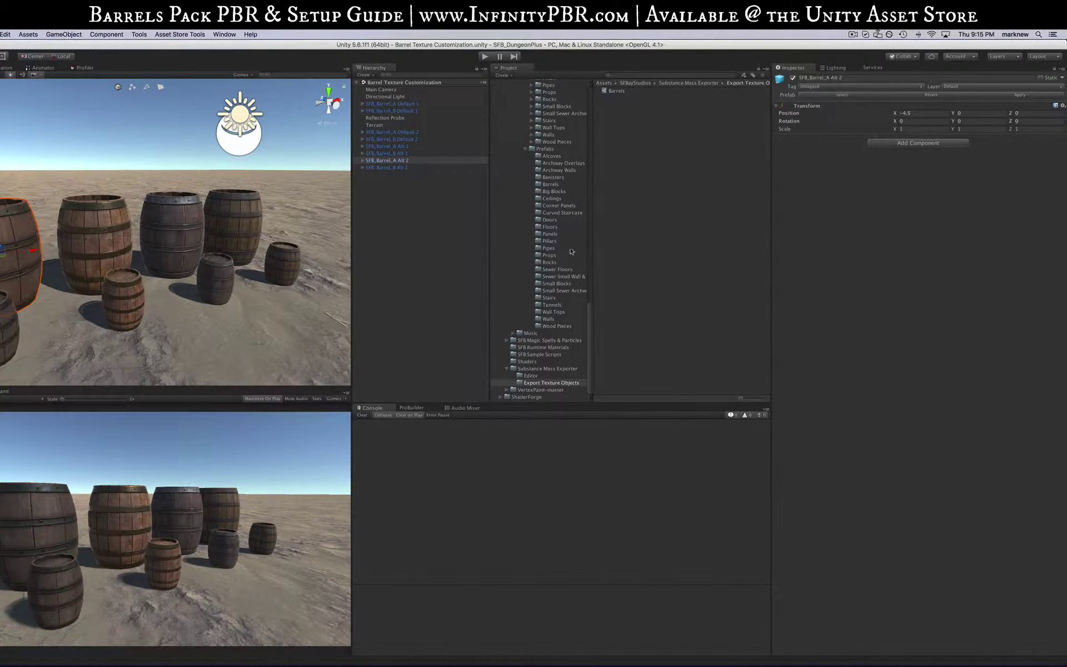
Open the Barrels folder under Dark Stone Materials and select the Barrel1 material inside the SFBv1_Barrel1 substance.
{"action": "scroll", "coordinate": [570, 250], "scroll_direction": "up", "scroll_amount": 7}
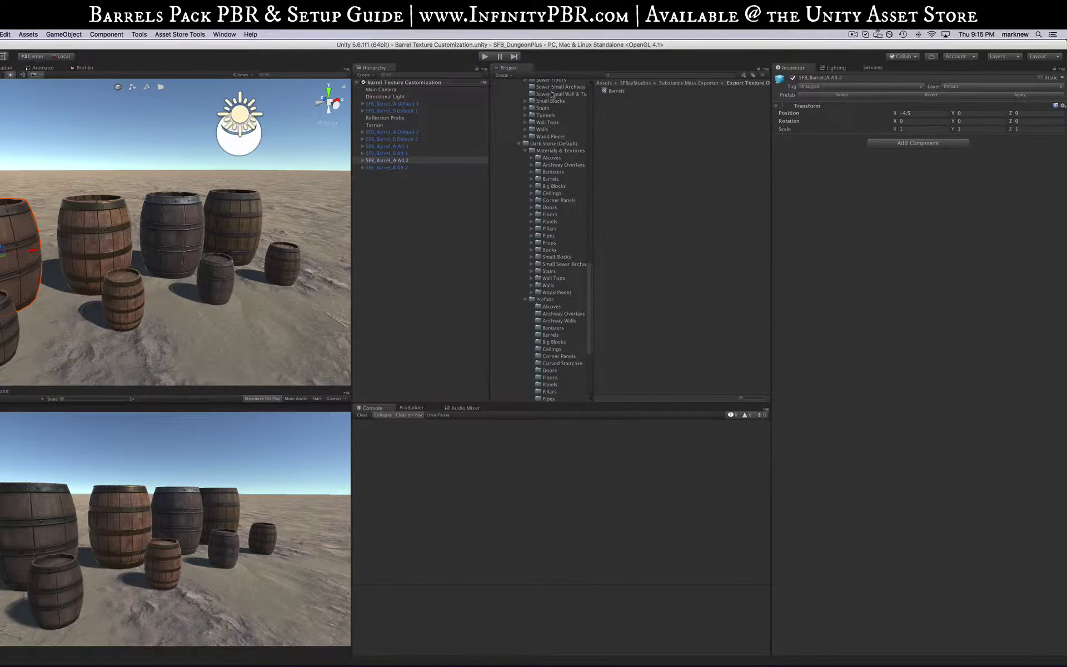
{"action": "scroll", "coordinate": [543, 207], "scroll_direction": "up", "scroll_amount": 4}
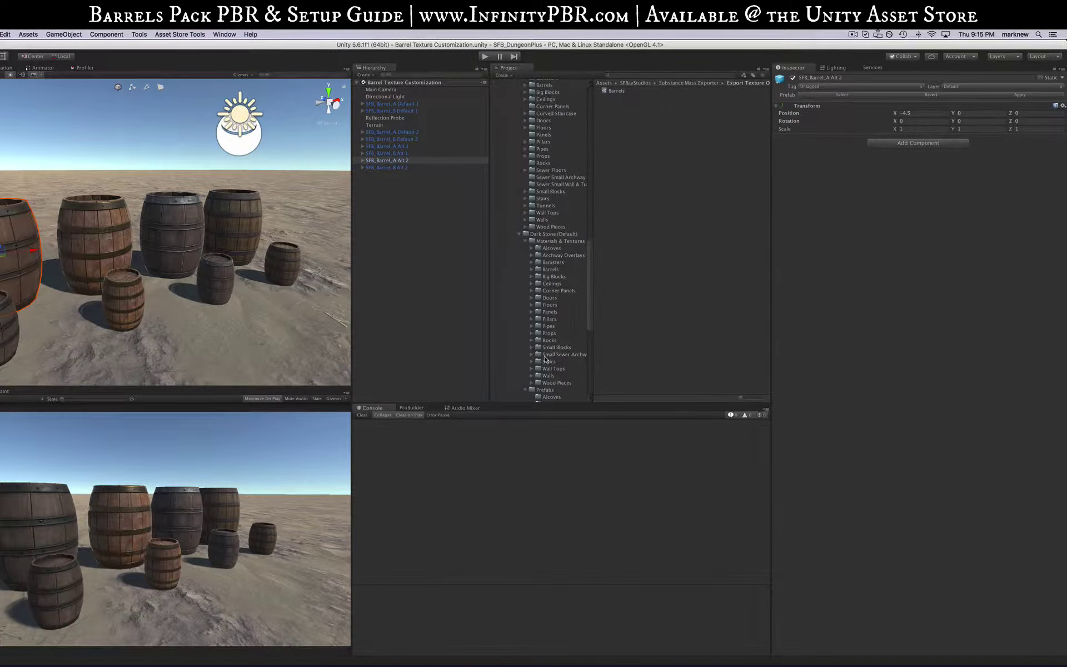
{"action": "scroll", "coordinate": [552, 261], "scroll_direction": "up", "scroll_amount": 8}
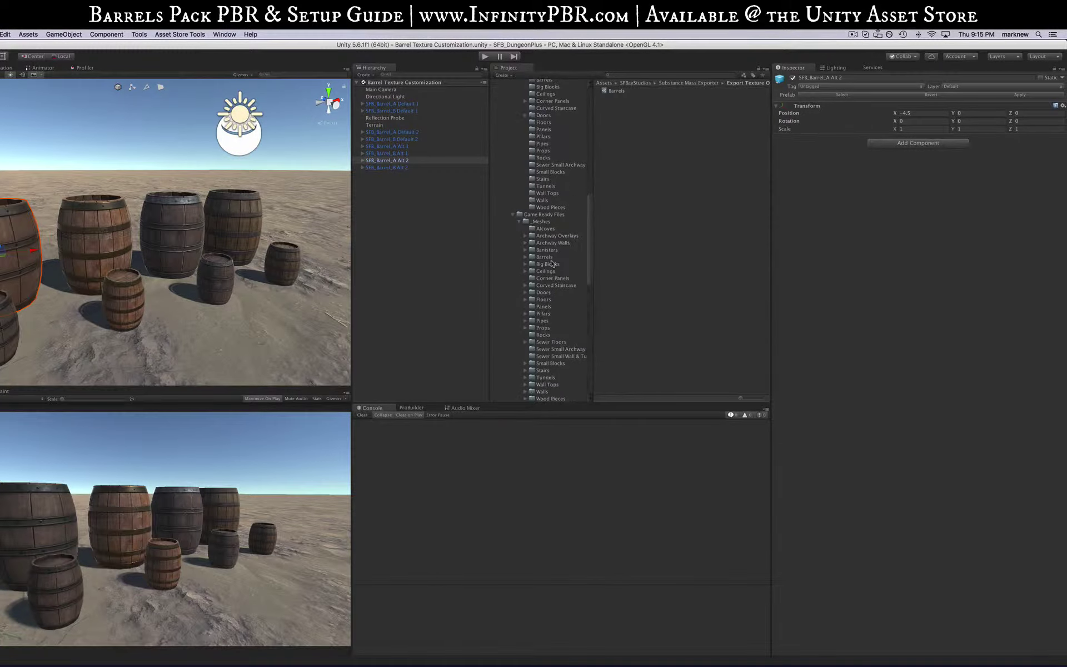
{"action": "scroll", "coordinate": [552, 257], "scroll_direction": "down", "scroll_amount": 1}
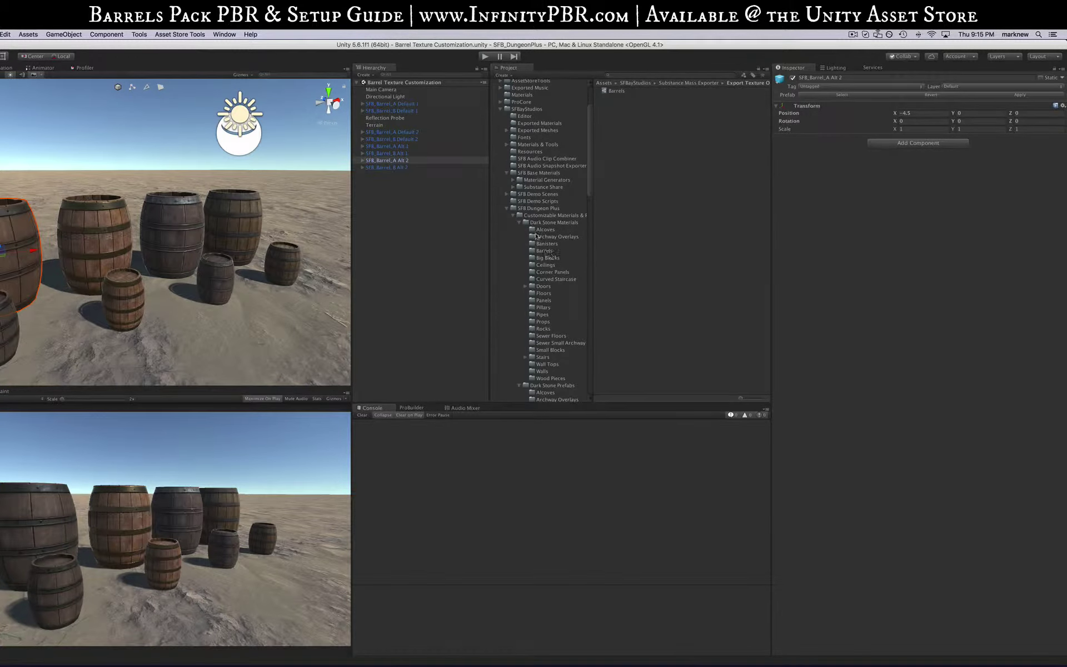
{"action": "left_click", "coordinate": [547, 216]}
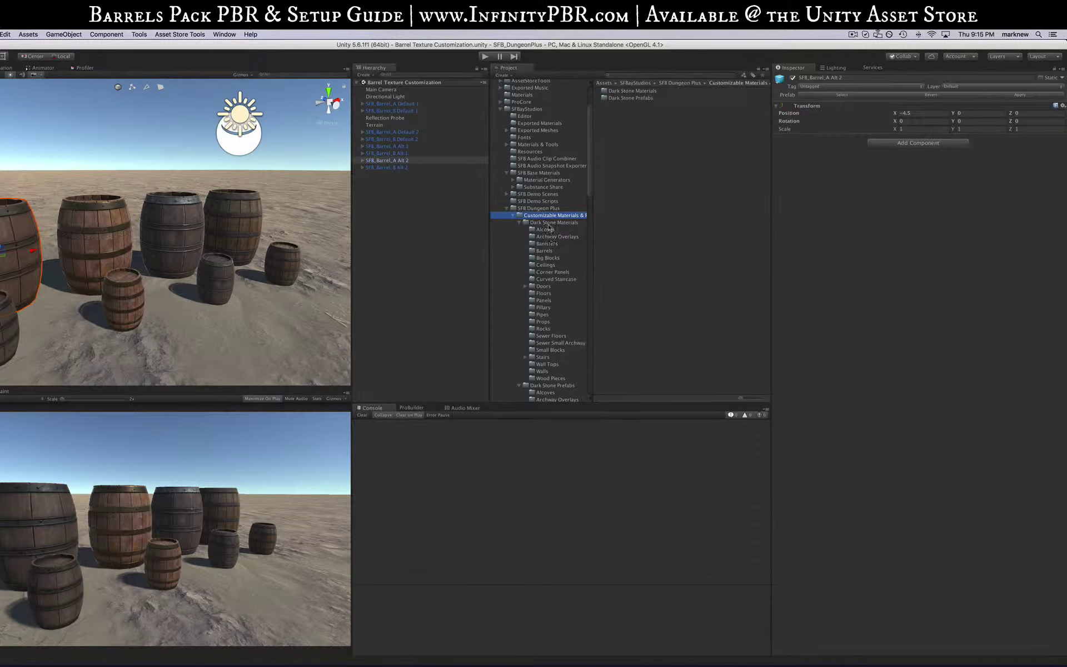
{"action": "left_click", "coordinate": [543, 250]}
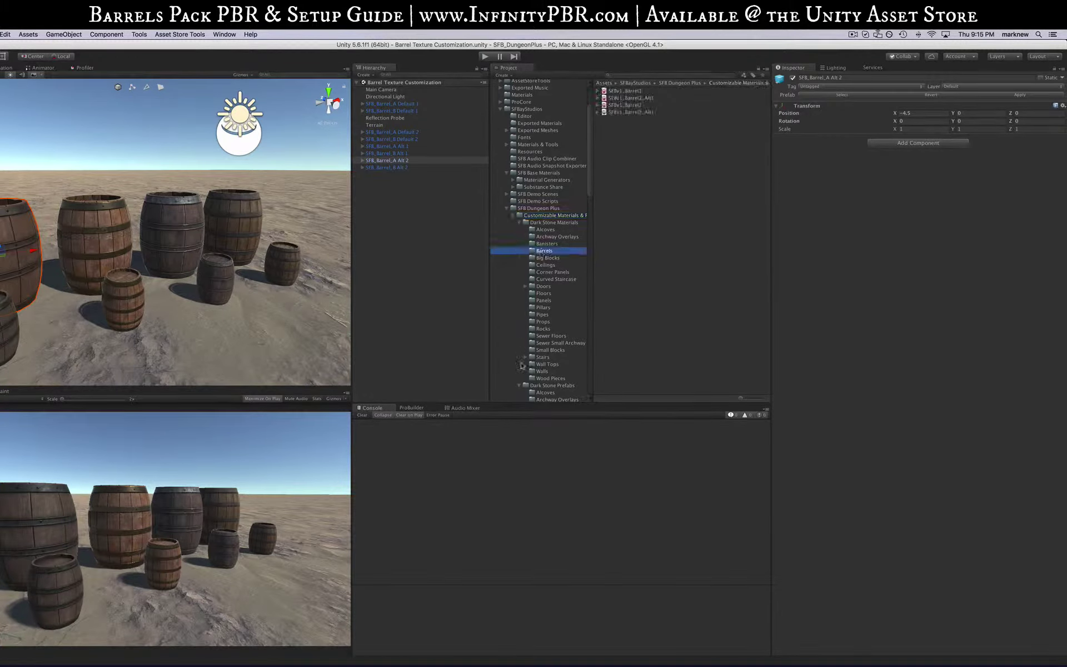
{"action": "left_click", "coordinate": [598, 90]}
{"action": "left_click", "coordinate": [617, 98]}
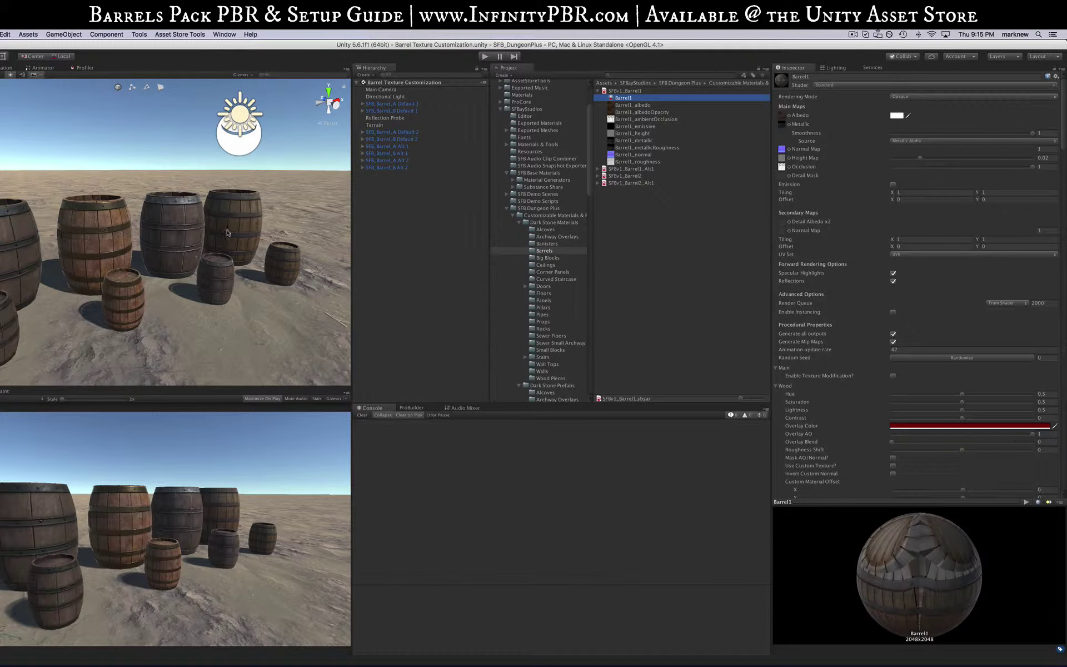
Frame the barrels that use Barrel1 closely and collapse the material's procedural property groups from Main through Custom Rune.
{"action": "scroll", "coordinate": [234, 228], "scroll_direction": "up", "scroll_amount": 5}
{"action": "scroll", "coordinate": [115, 243], "scroll_direction": "up", "scroll_amount": 5}
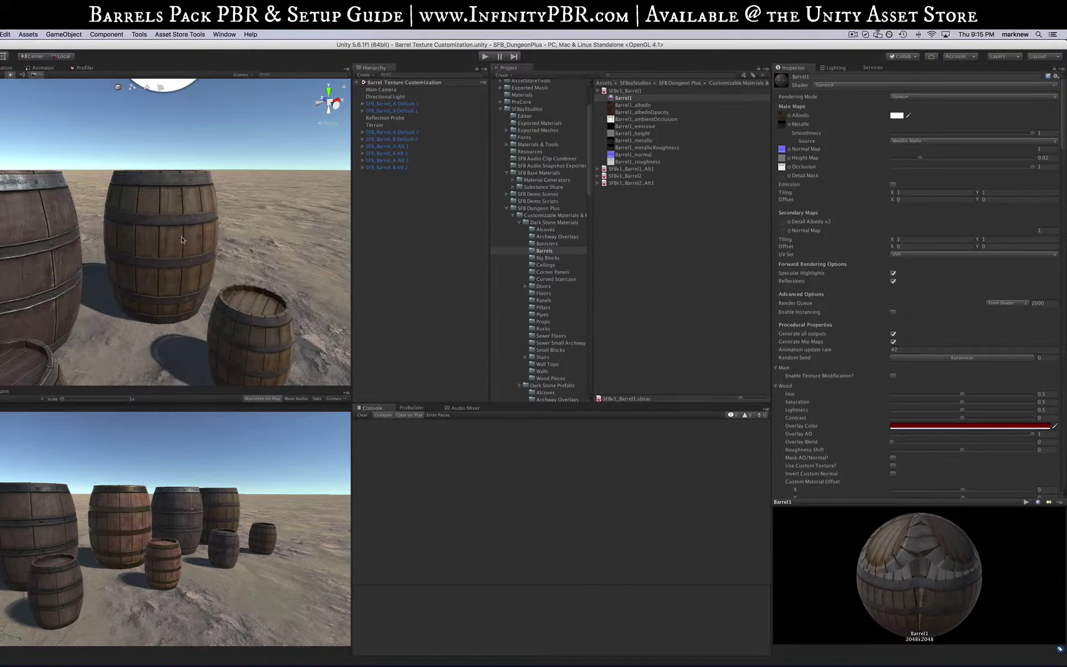
{"action": "scroll", "coordinate": [151, 222], "scroll_direction": "up", "scroll_amount": 4}
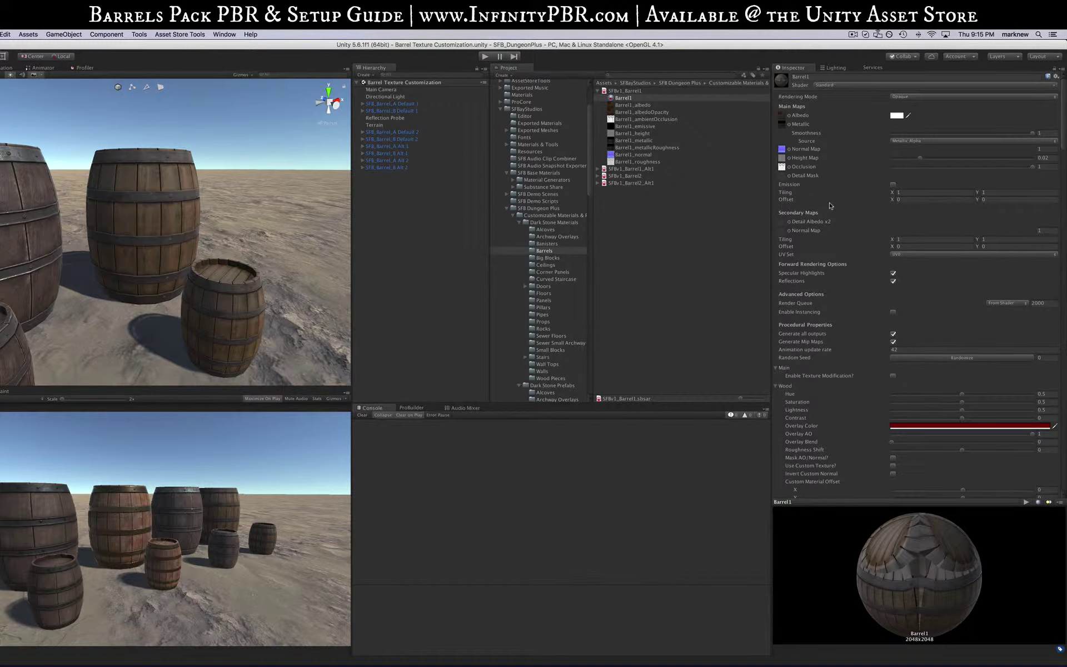
{"action": "scroll", "coordinate": [829, 206], "scroll_direction": "down", "scroll_amount": 5}
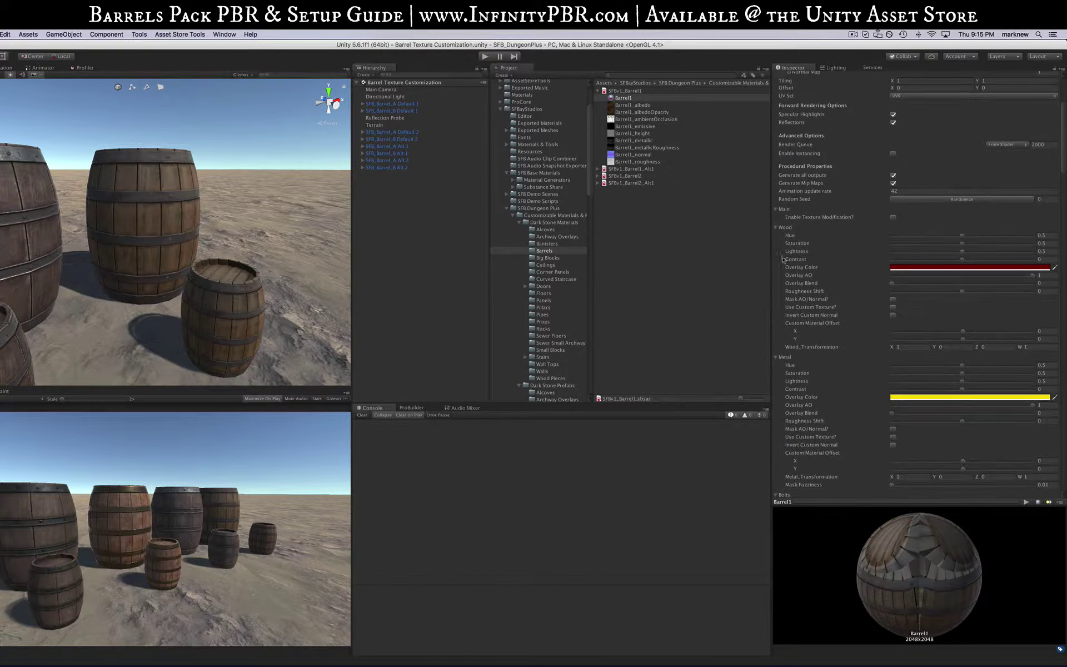
{"action": "left_click", "coordinate": [775, 209]}
{"action": "left_click", "coordinate": [775, 218]}
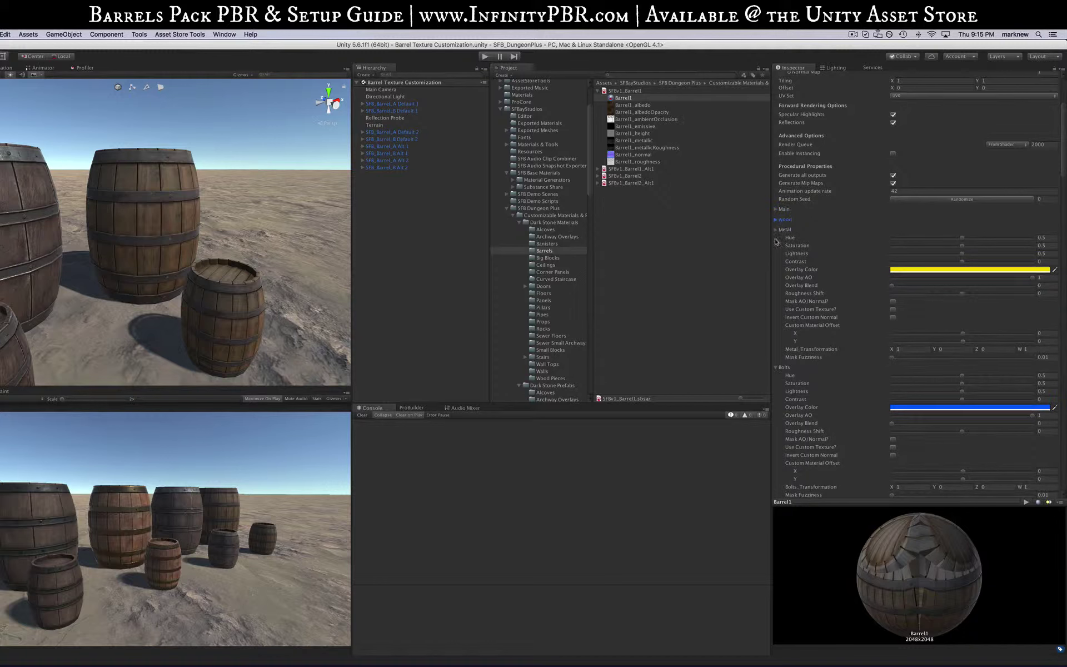
{"action": "left_click", "coordinate": [776, 229]}
{"action": "left_click", "coordinate": [775, 240]}
{"action": "left_click", "coordinate": [776, 249]}
{"action": "left_click", "coordinate": [775, 259]}
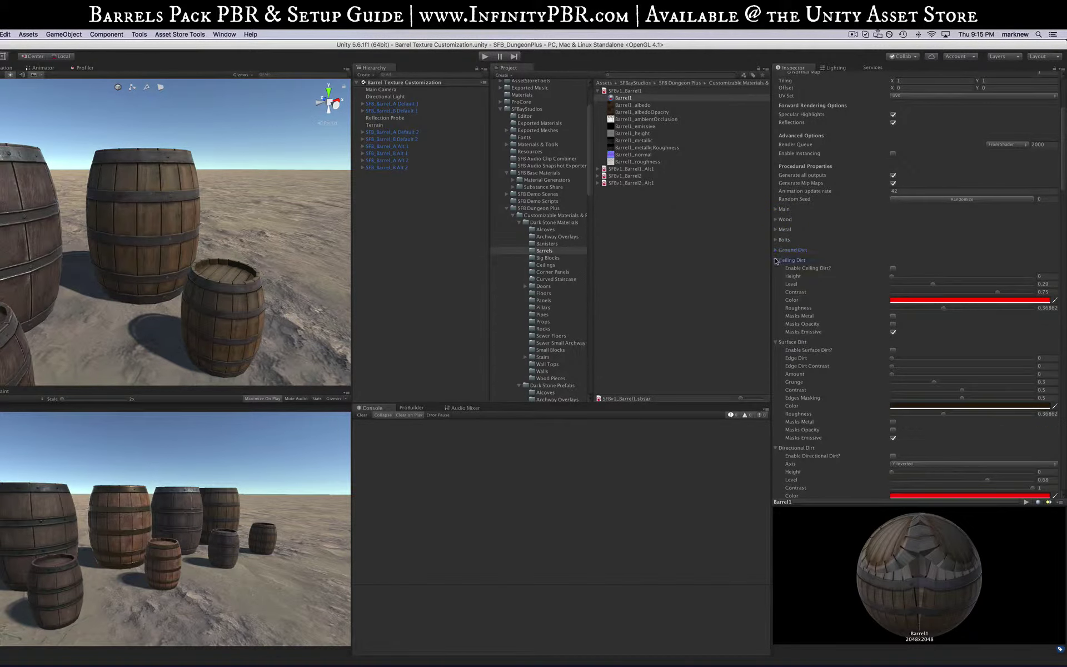
{"action": "left_click", "coordinate": [776, 270]}
{"action": "left_click", "coordinate": [776, 280]}
{"action": "left_click", "coordinate": [776, 290]}
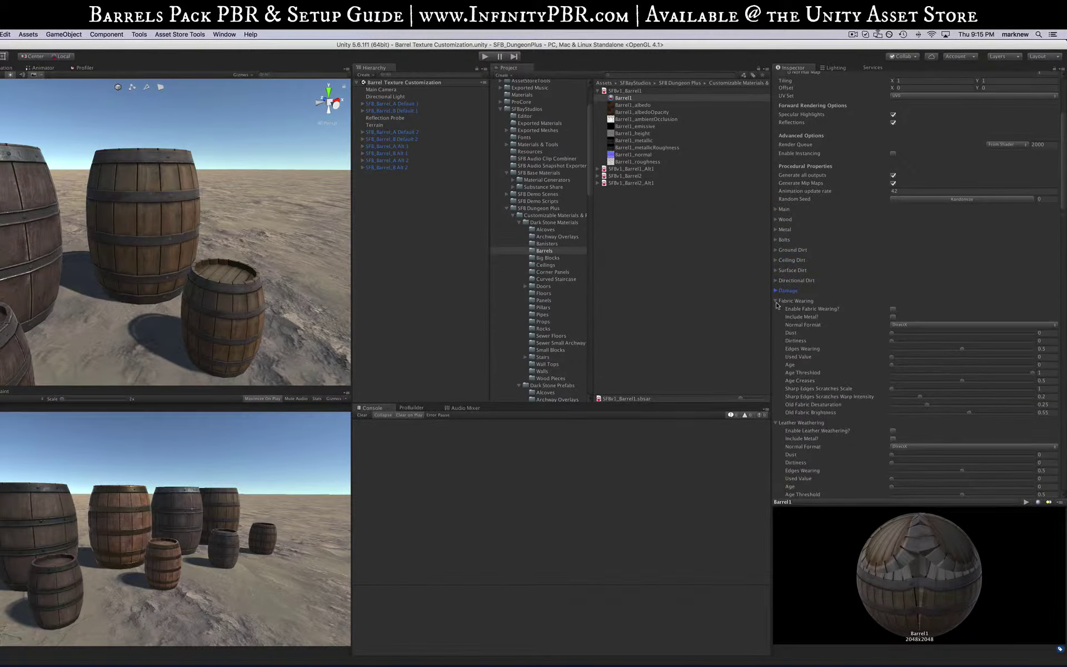
{"action": "left_click", "coordinate": [775, 300]}
{"action": "left_click", "coordinate": [775, 311]}
{"action": "left_click", "coordinate": [776, 321]}
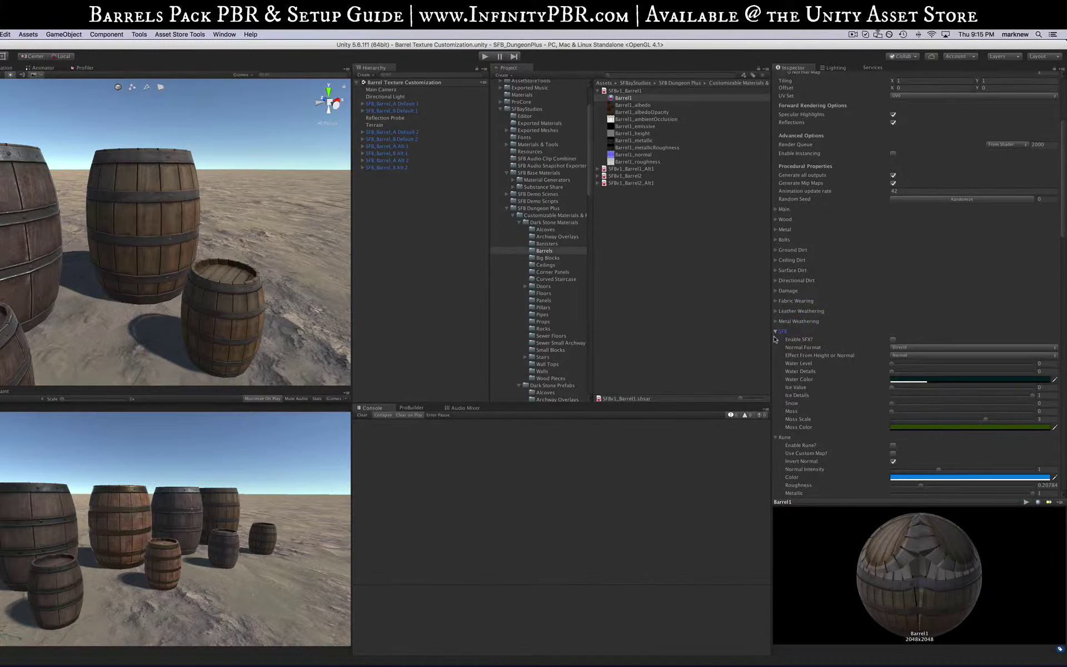
{"action": "left_click", "coordinate": [775, 331]}
{"action": "left_click", "coordinate": [775, 341]}
{"action": "left_click", "coordinate": [775, 352]}
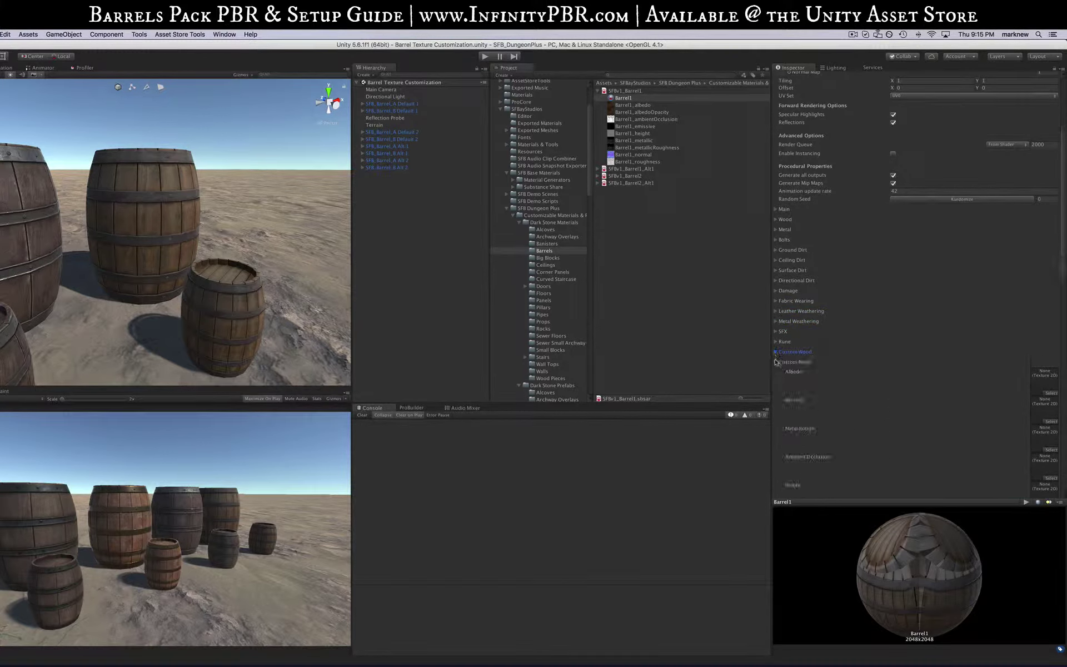
{"action": "left_click", "coordinate": [775, 362]}
{"action": "left_click", "coordinate": [775, 372]}
{"action": "left_click", "coordinate": [776, 383]}
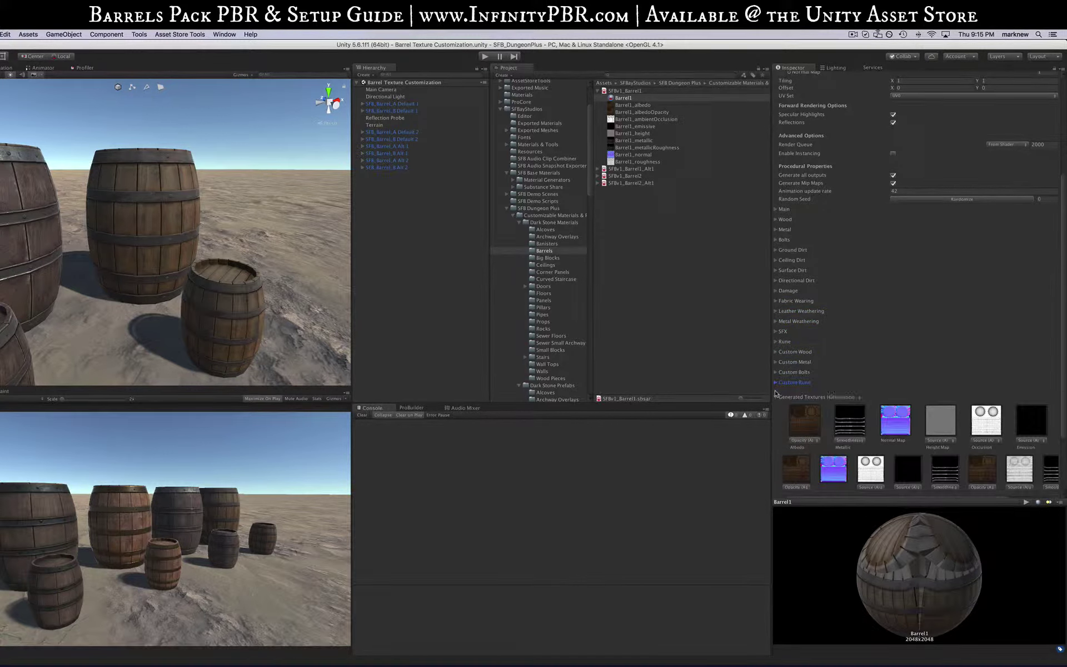
{"action": "left_click", "coordinate": [775, 396]}
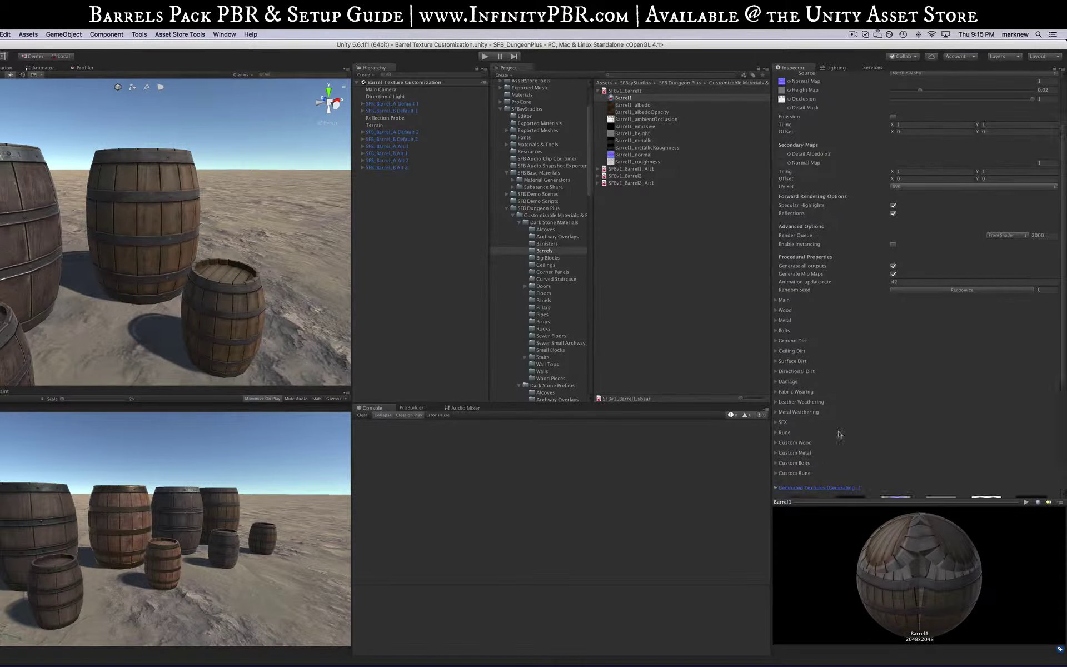
Enable texture modification in the Barrel1 material's Main group, then collapse that group.
{"action": "scroll", "coordinate": [801, 330], "scroll_direction": "down", "scroll_amount": 5}
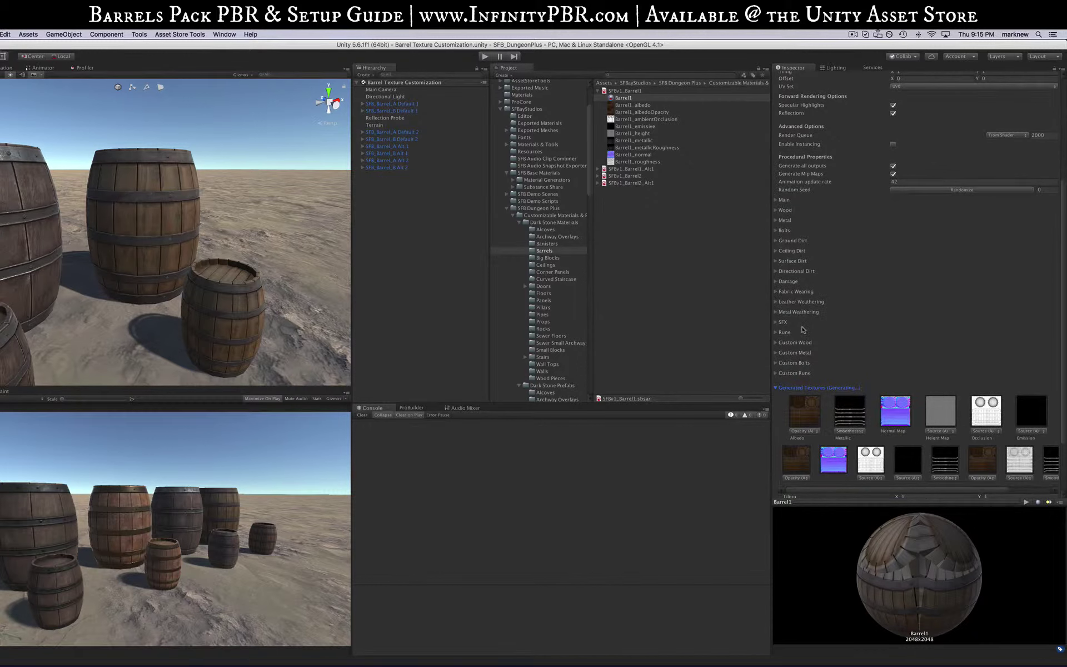
{"action": "scroll", "coordinate": [802, 330], "scroll_direction": "up", "scroll_amount": 3}
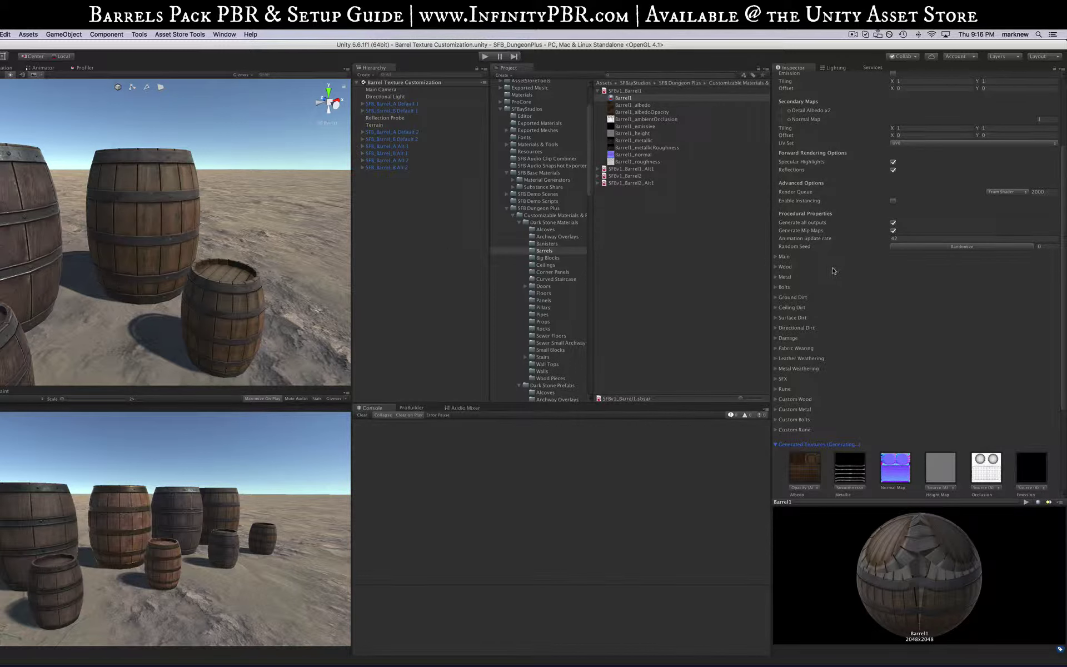
{"action": "left_click", "coordinate": [777, 257]}
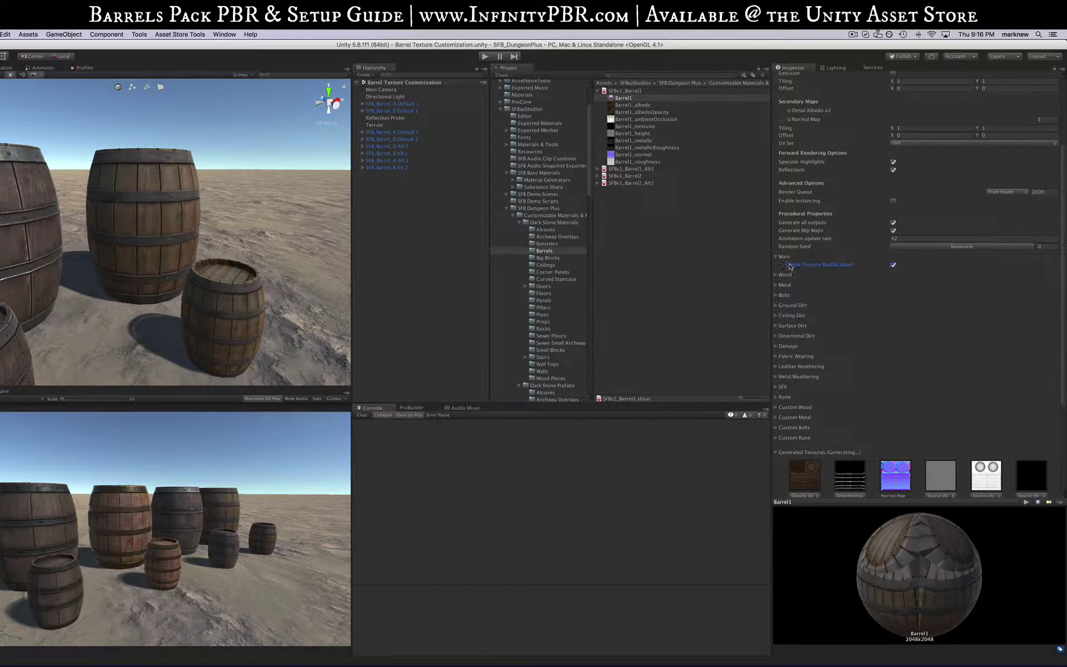
{"action": "left_click", "coordinate": [783, 258]}
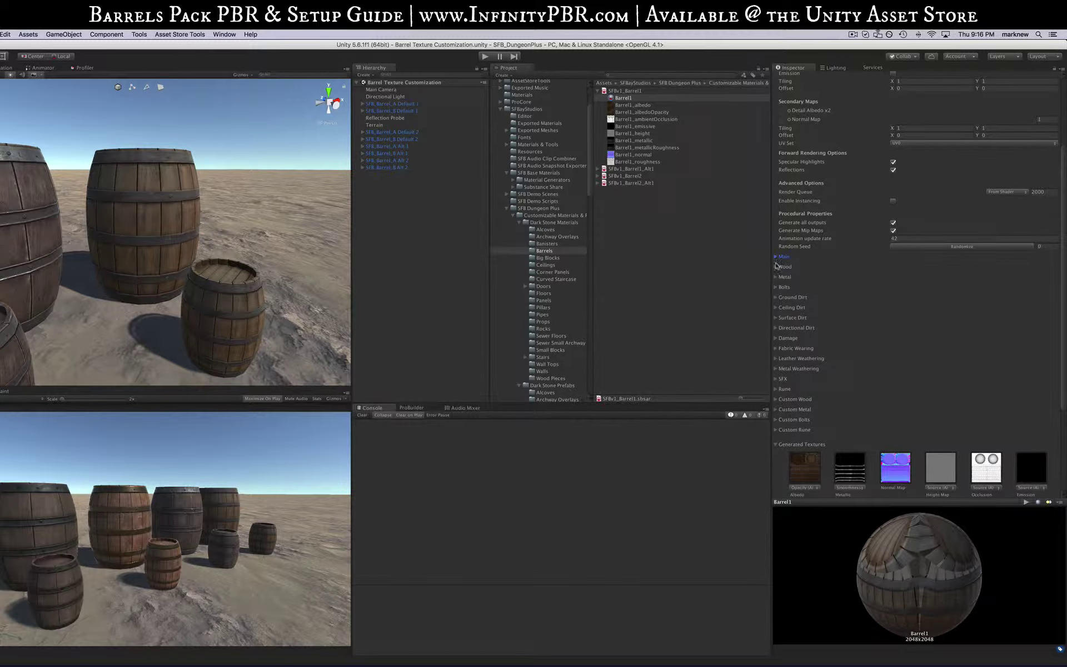
Tint the Barrel1 wood red by setting its Hue to 0.468, Saturation to 0.646 and Lightness to 0.496.
{"action": "left_click", "coordinate": [776, 269]}
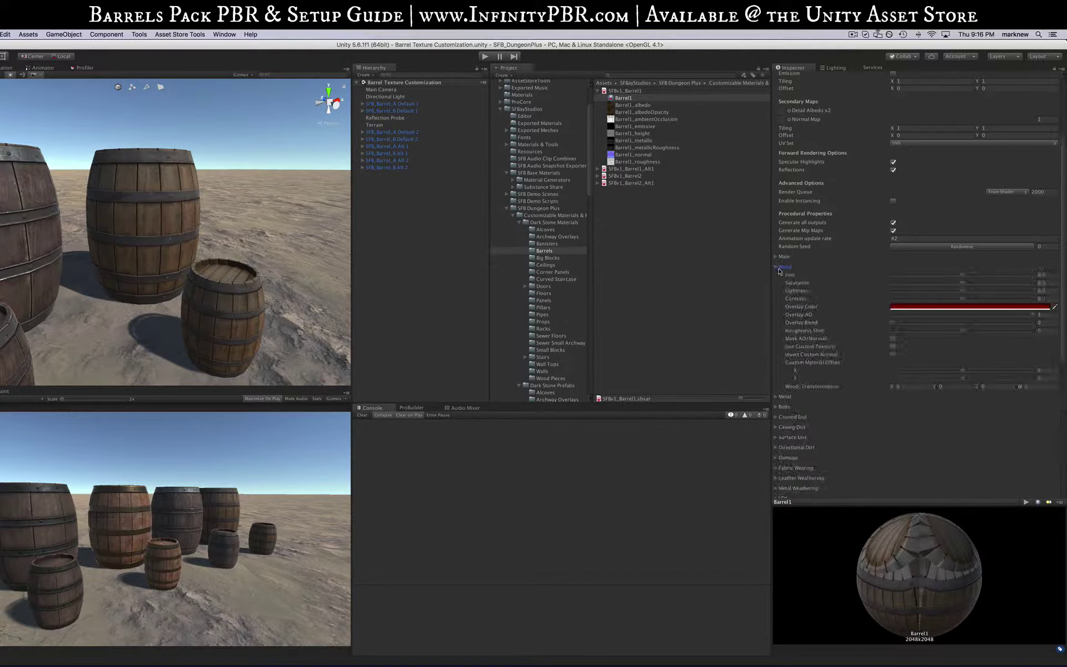
{"action": "left_click_drag", "start_coordinate": [941, 278], "coordinate": [921, 275]}
{"action": "left_click_drag", "start_coordinate": [1019, 275], "coordinate": [961, 292]}
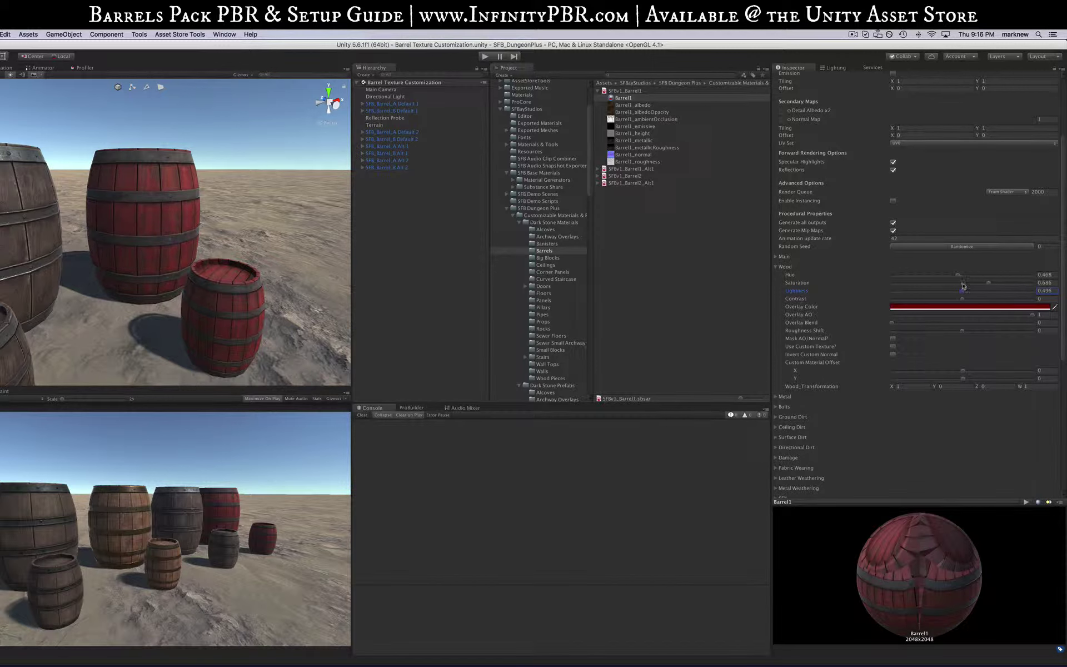
Examine the red-tinted wood on the large default barrel up close, then from a wider angle.
{"action": "scroll", "coordinate": [201, 257], "scroll_direction": "up", "scroll_amount": 3}
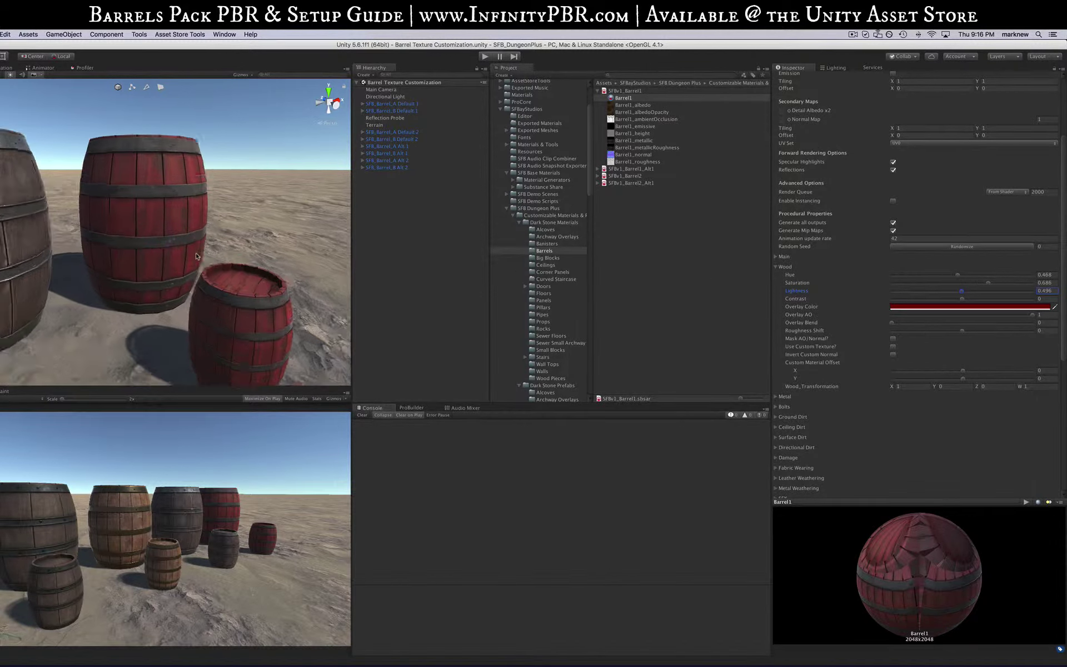
{"action": "right_click_drag", "start_coordinate": [217, 261], "coordinate": [220, 175]}
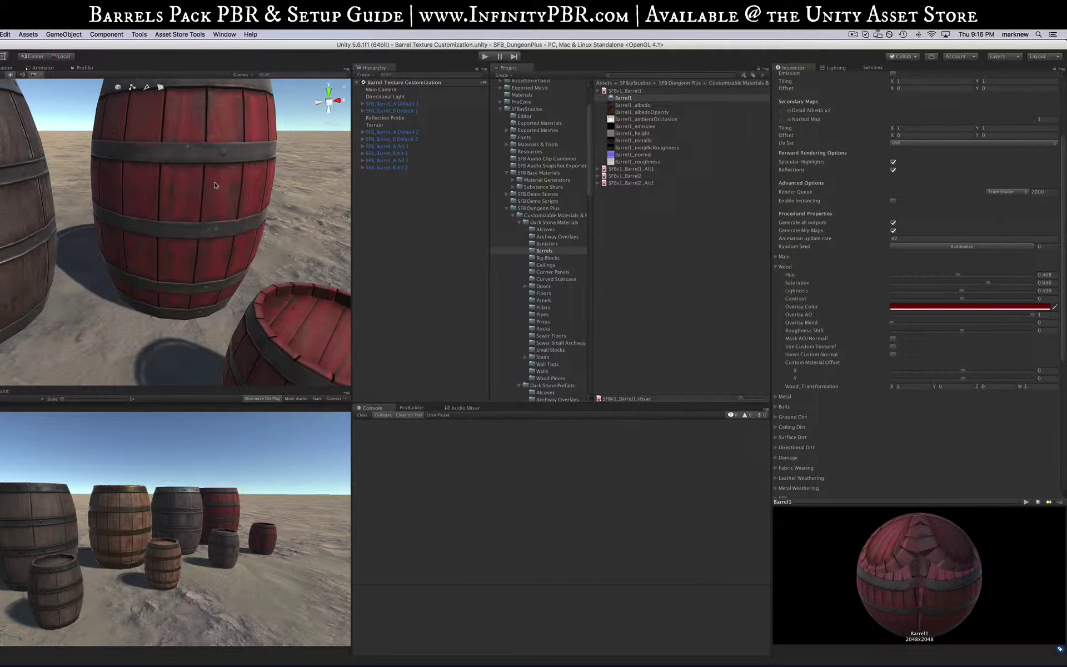
{"action": "left_click", "coordinate": [216, 183]}
{"action": "key", "text": "f"}
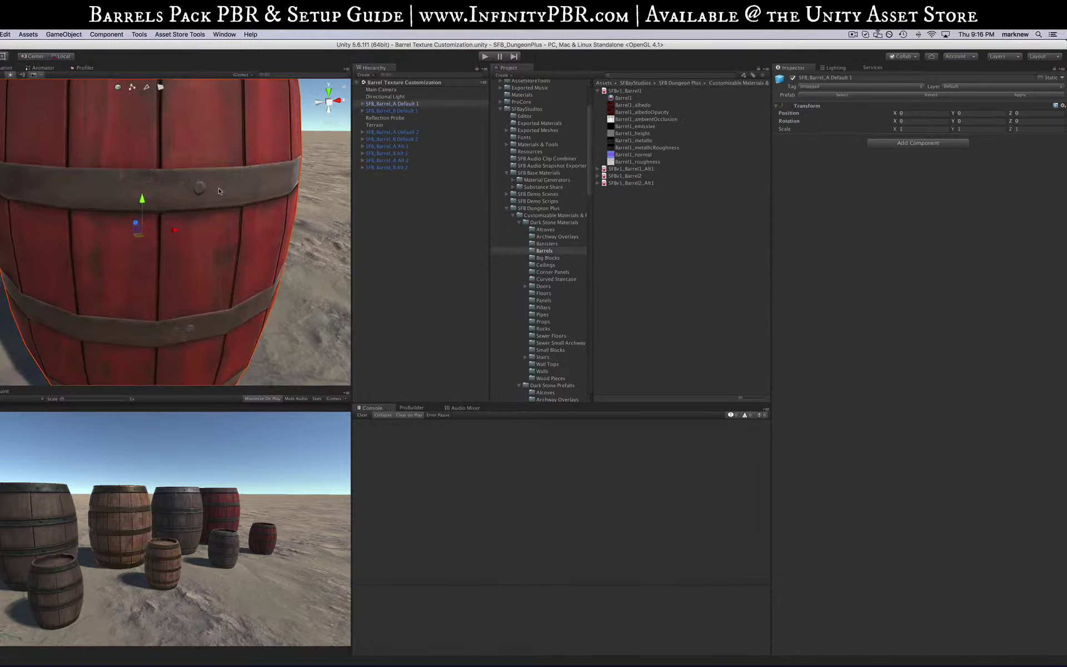
{"action": "scroll", "coordinate": [220, 191], "scroll_direction": "up", "scroll_amount": 5}
{"action": "scroll", "coordinate": [222, 198], "scroll_direction": "down", "scroll_amount": 10}
{"action": "left_click_drag", "start_coordinate": [222, 195], "coordinate": [355, 174], "text": "alt"}
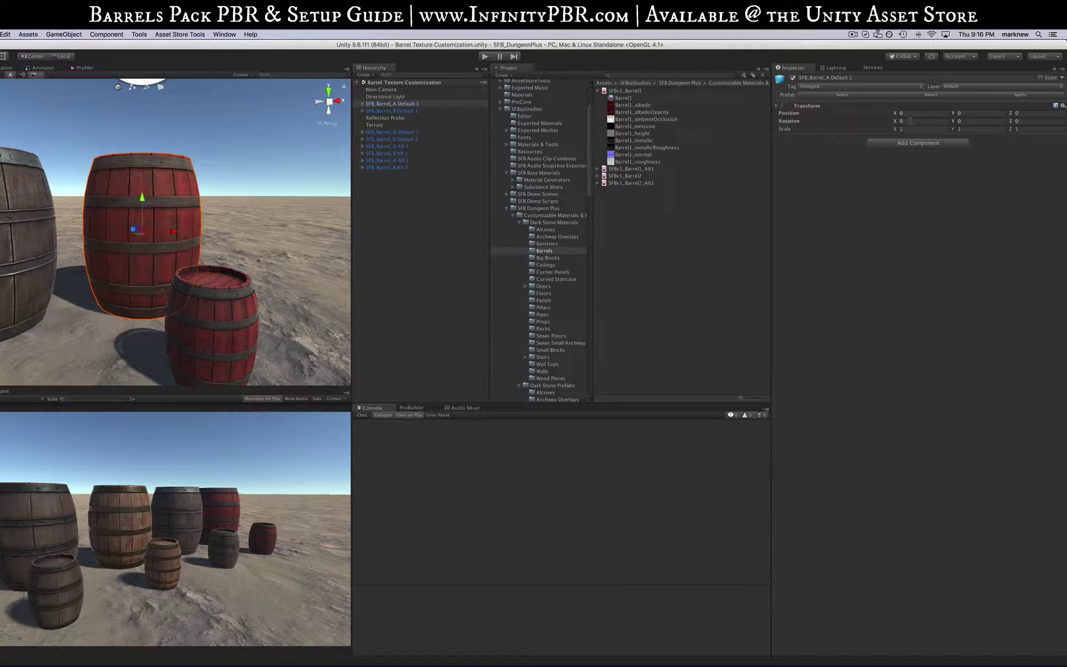
Reselect the Barrel1 material, try a higher wood Contrast, and neutralize the wood with Contrast 0.005, Saturation 0.49 and Hue 0.503.
{"action": "left_click", "coordinate": [695, 98]}
{"action": "scroll", "coordinate": [944, 268], "scroll_direction": "down", "scroll_amount": 5}
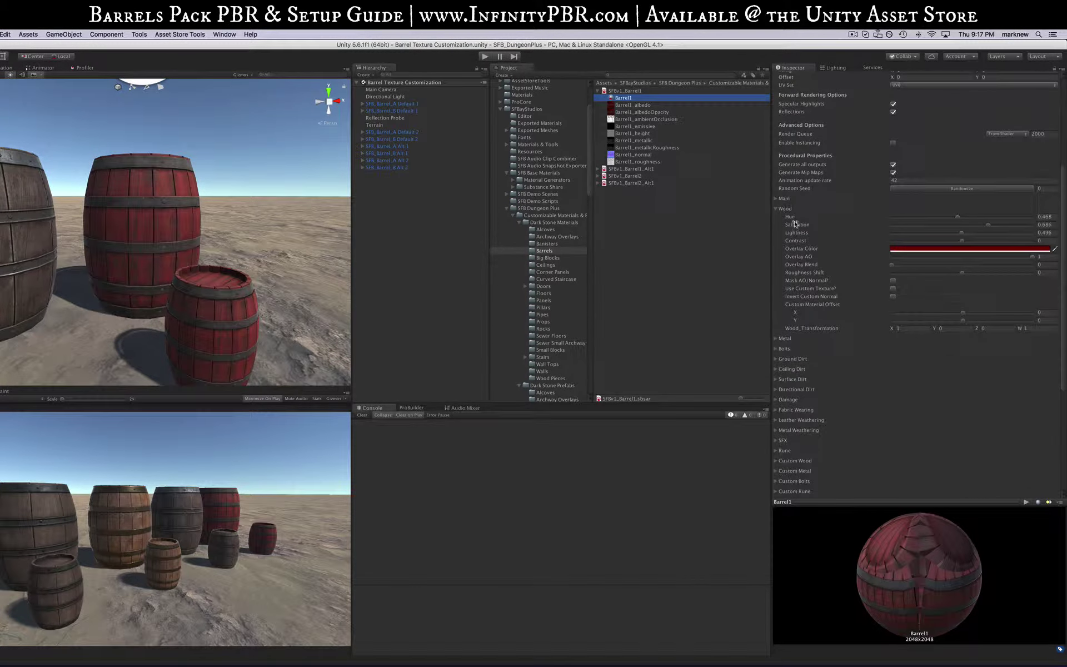
{"action": "left_click_drag", "start_coordinate": [951, 243], "coordinate": [988, 243]}
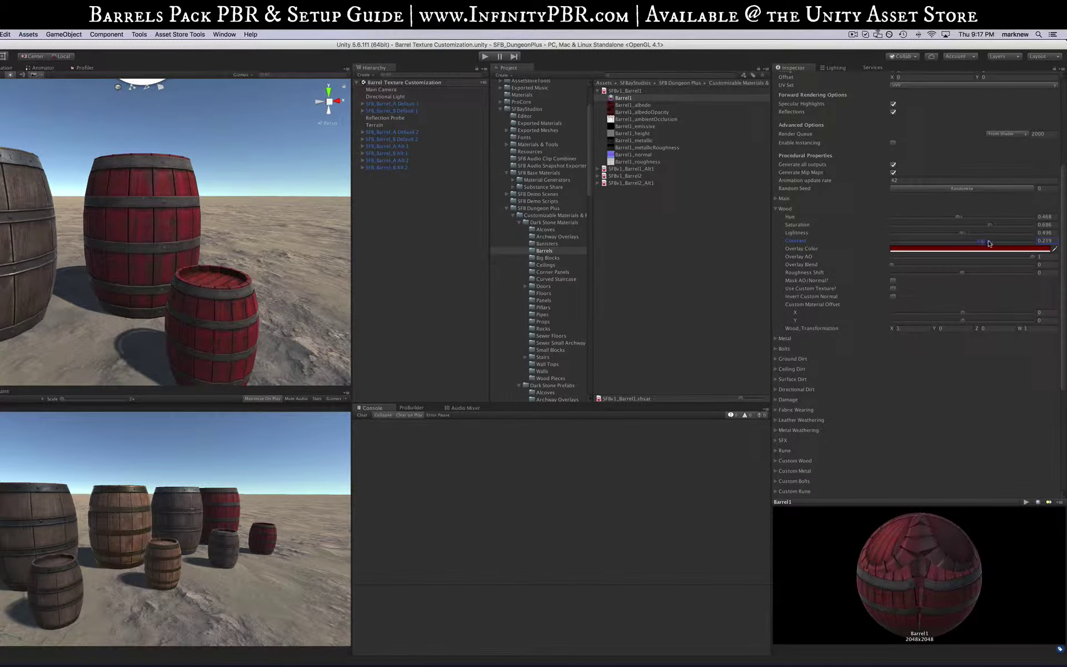
{"action": "left_click", "coordinate": [962, 240]}
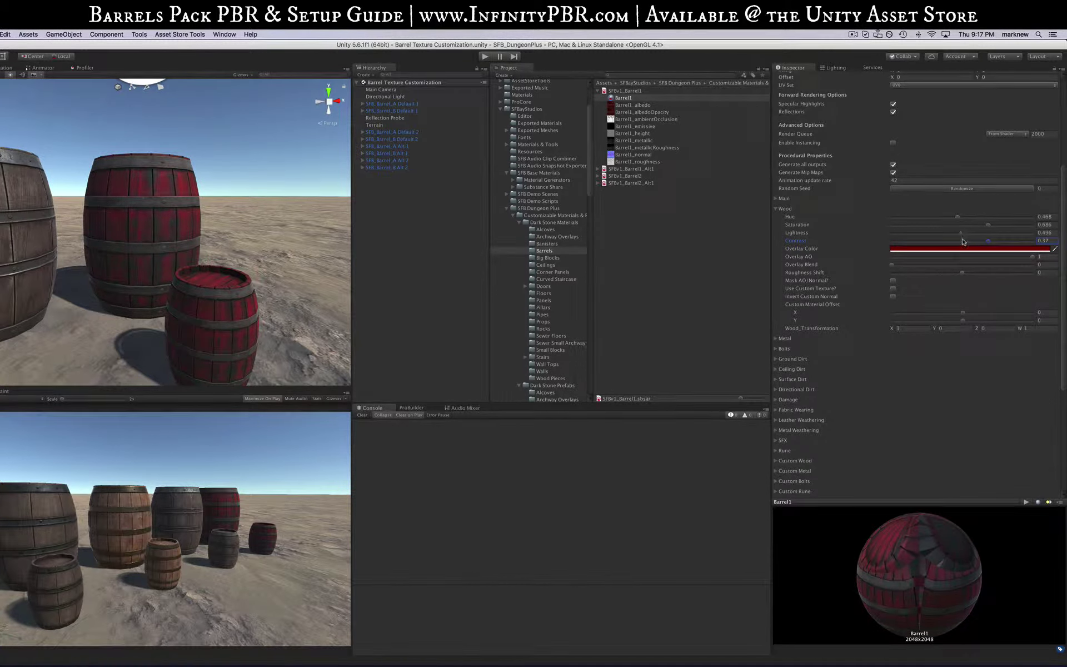
{"action": "left_click", "coordinate": [962, 225]}
{"action": "left_click", "coordinate": [962, 216]}
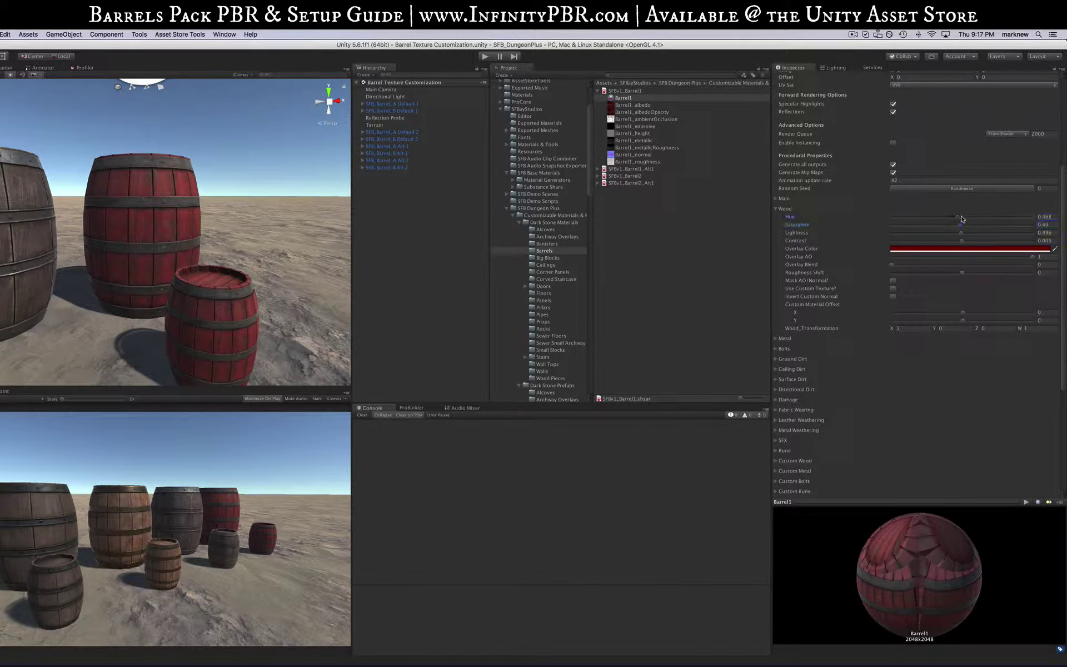
Set the wood's Overlay Color to bright red and raise its Overlay Blend to 1.
{"action": "left_click", "coordinate": [964, 249]}
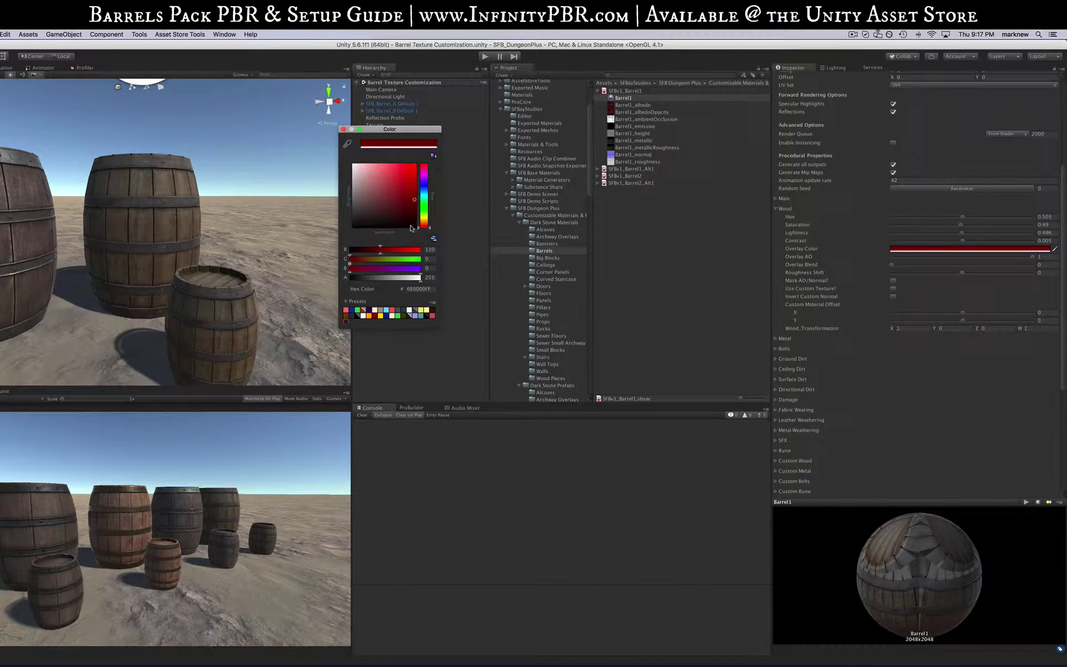
{"action": "left_click_drag", "start_coordinate": [413, 228], "coordinate": [416, 166]}
{"action": "left_click", "coordinate": [343, 129]}
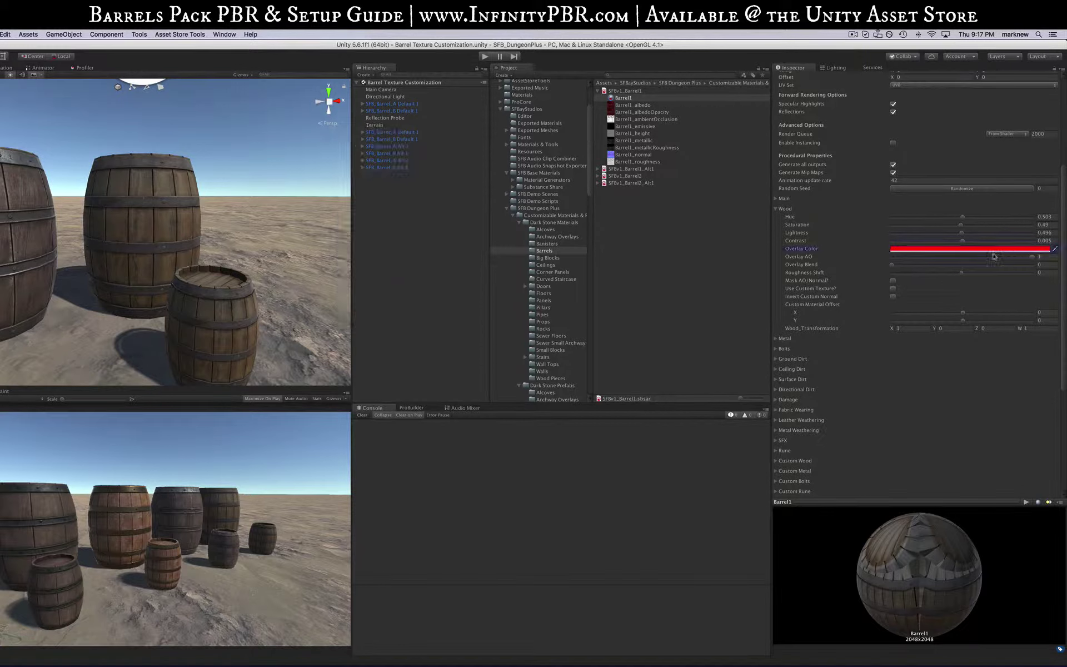
{"action": "left_click", "coordinate": [950, 265]}
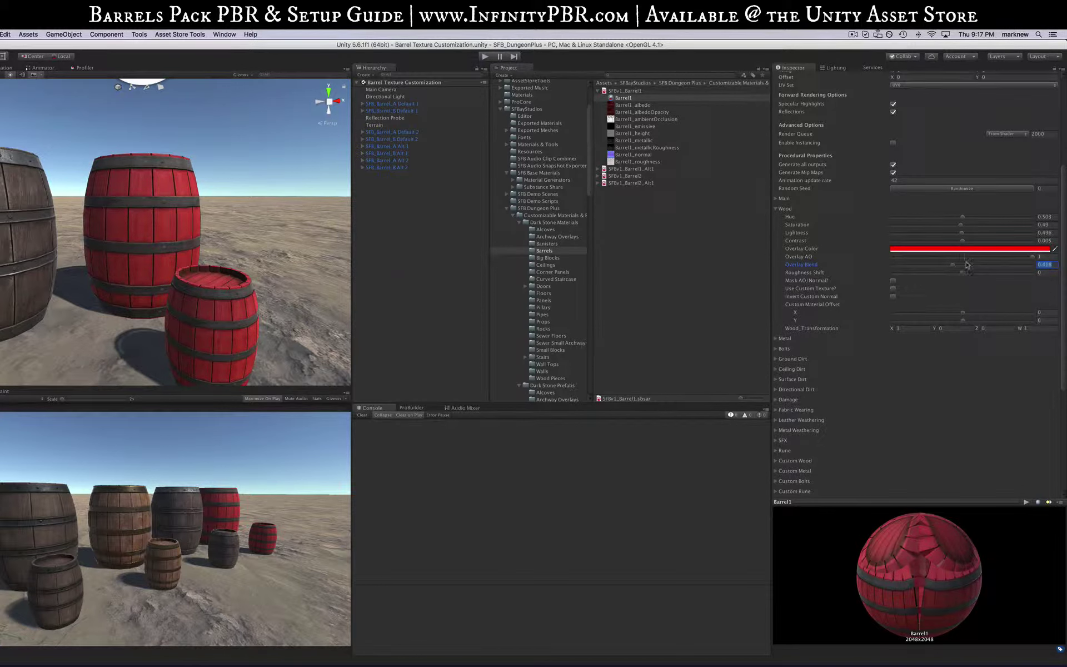
{"action": "left_click_drag", "start_coordinate": [968, 265], "coordinate": [1037, 265]}
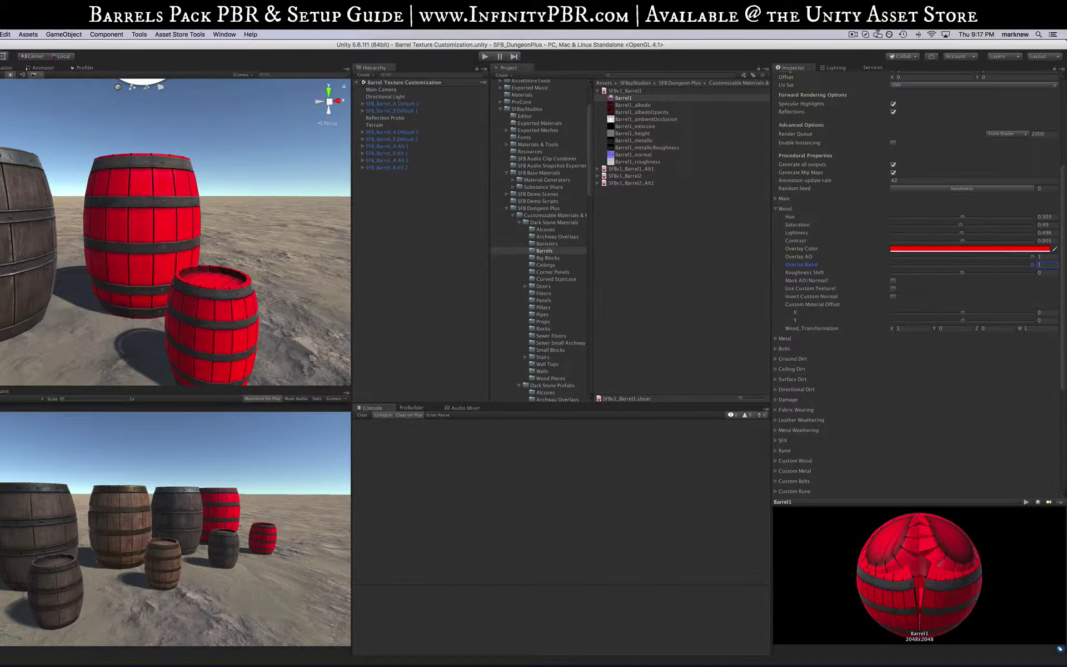
Change the wood's Overlay Color to a muted orange-brown and set its Overlay Blend to 0.509.
{"action": "left_click", "coordinate": [993, 250]}
{"action": "left_click", "coordinate": [423, 218]}
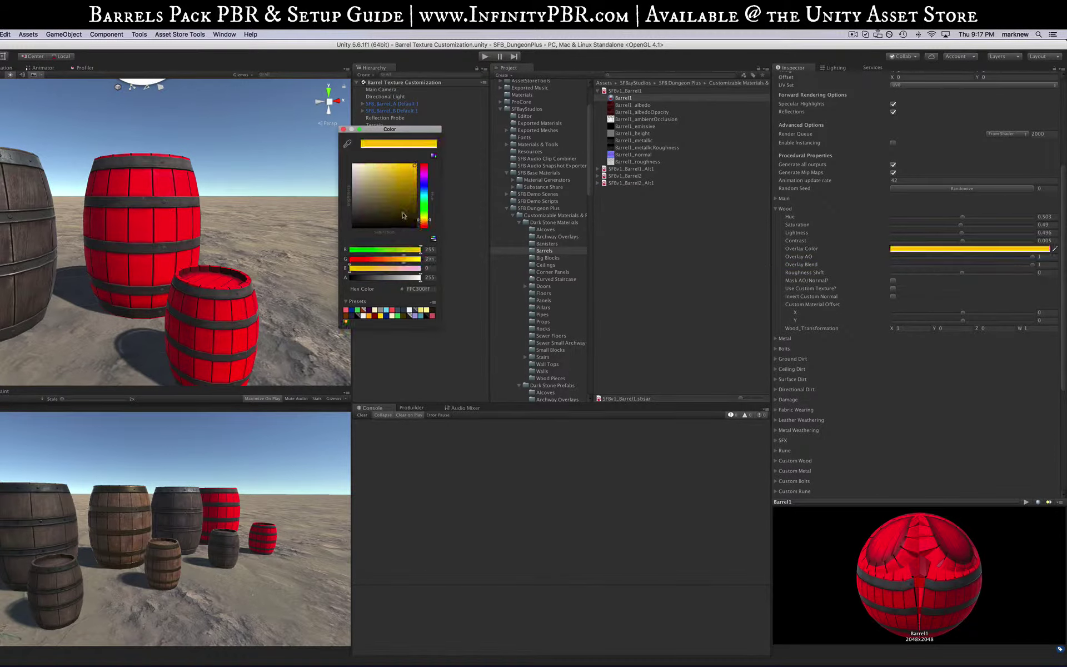
{"action": "left_click", "coordinate": [397, 211]}
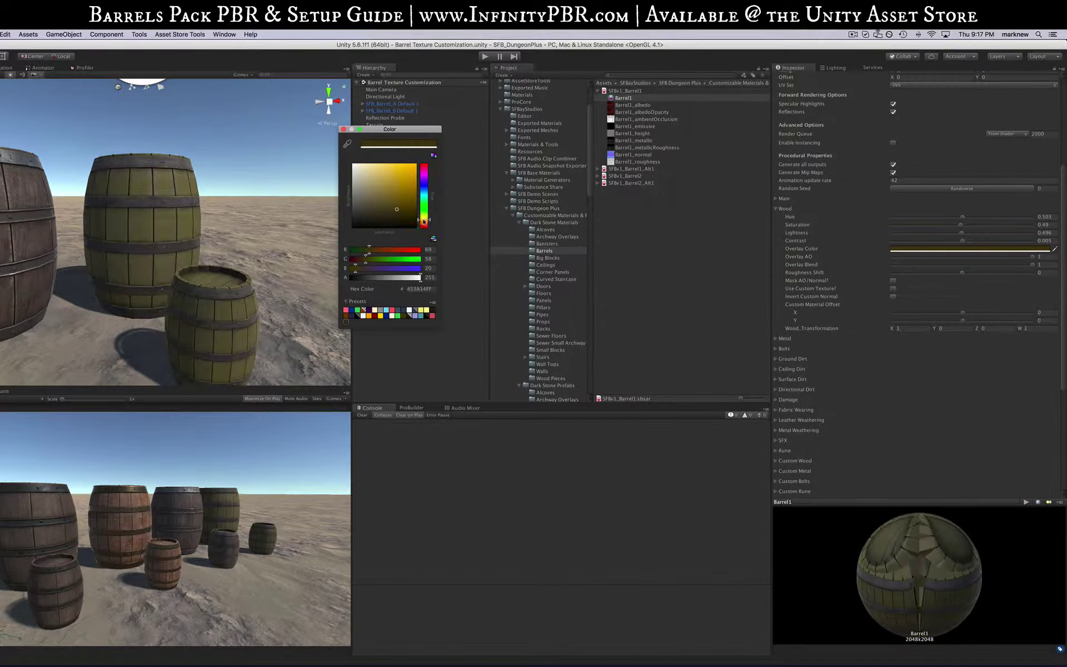
{"action": "left_click", "coordinate": [423, 224]}
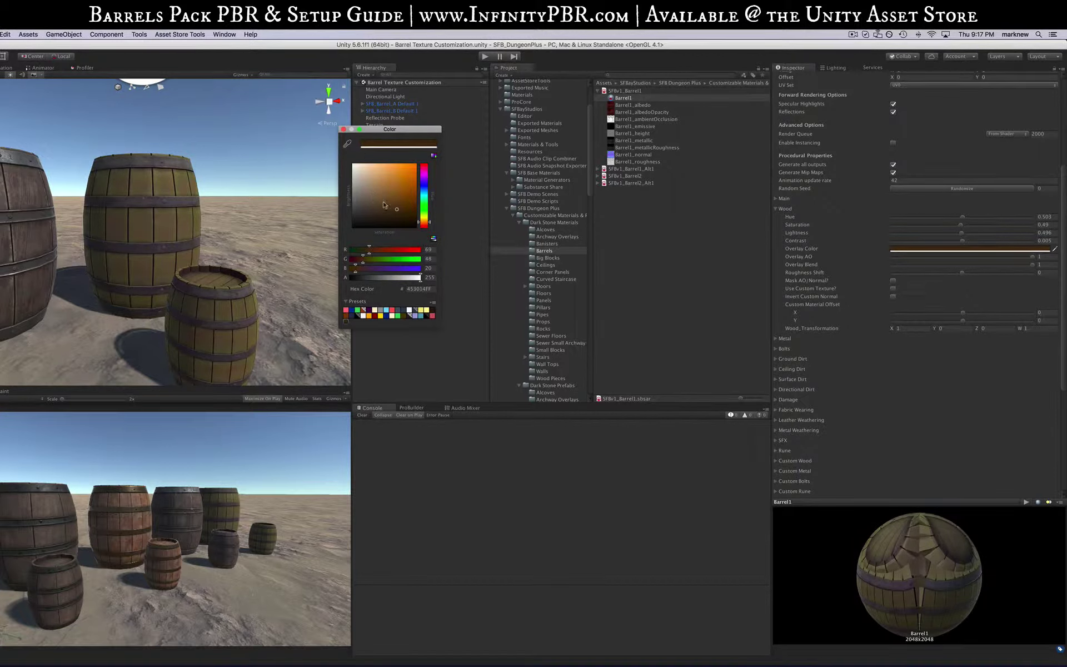
{"action": "left_click", "coordinate": [399, 202]}
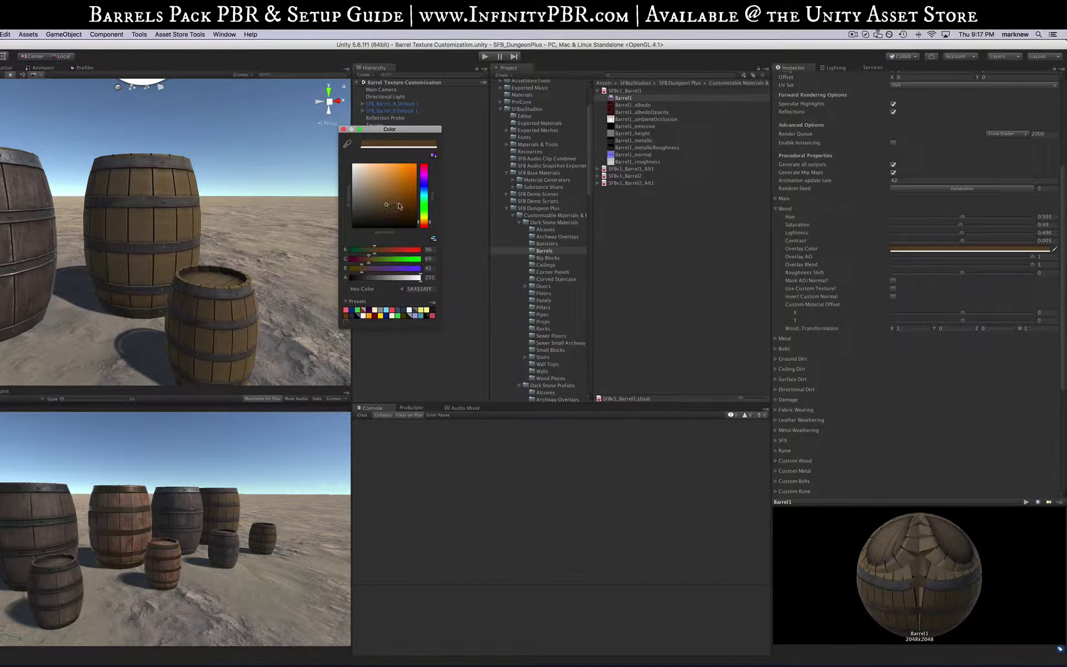
{"action": "left_click", "coordinate": [343, 130]}
{"action": "left_click", "coordinate": [963, 266]}
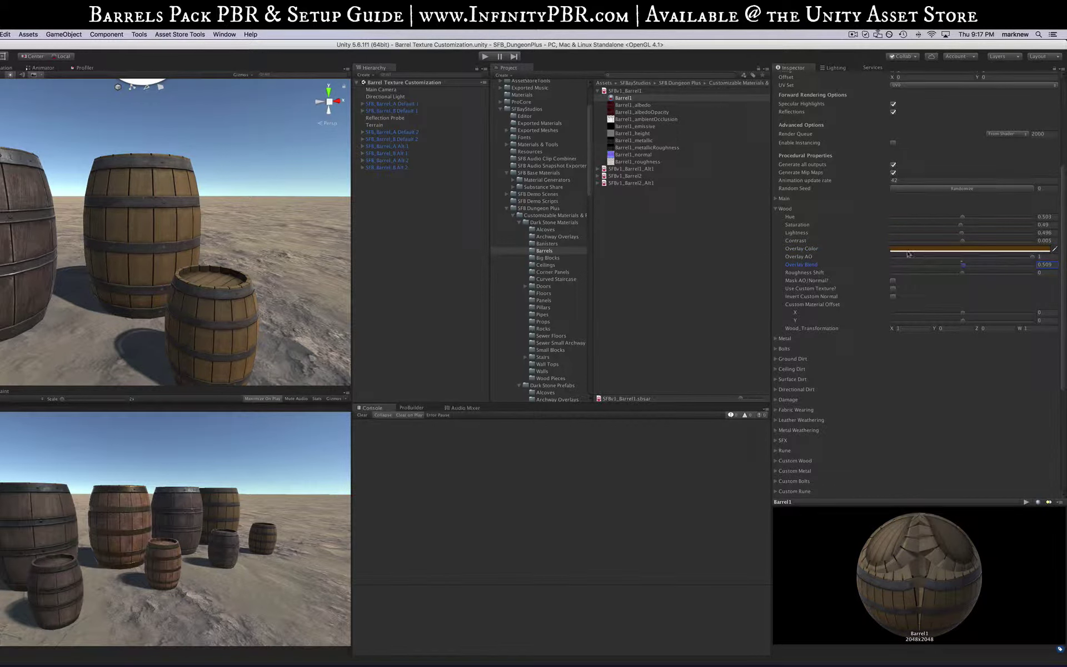
Set the wood's Overlay AO to 1, Overlay Blend to 0 and Roughness Shift to 0.03, and collapse the Wood group.
{"action": "mouse_move", "coordinate": [908, 256]}
{"action": "left_mouse_down"}
{"action": "mouse_move", "coordinate": [884, 257]}
{"action": "mouse_move", "coordinate": [909, 257]}
{"action": "left_mouse_up"}
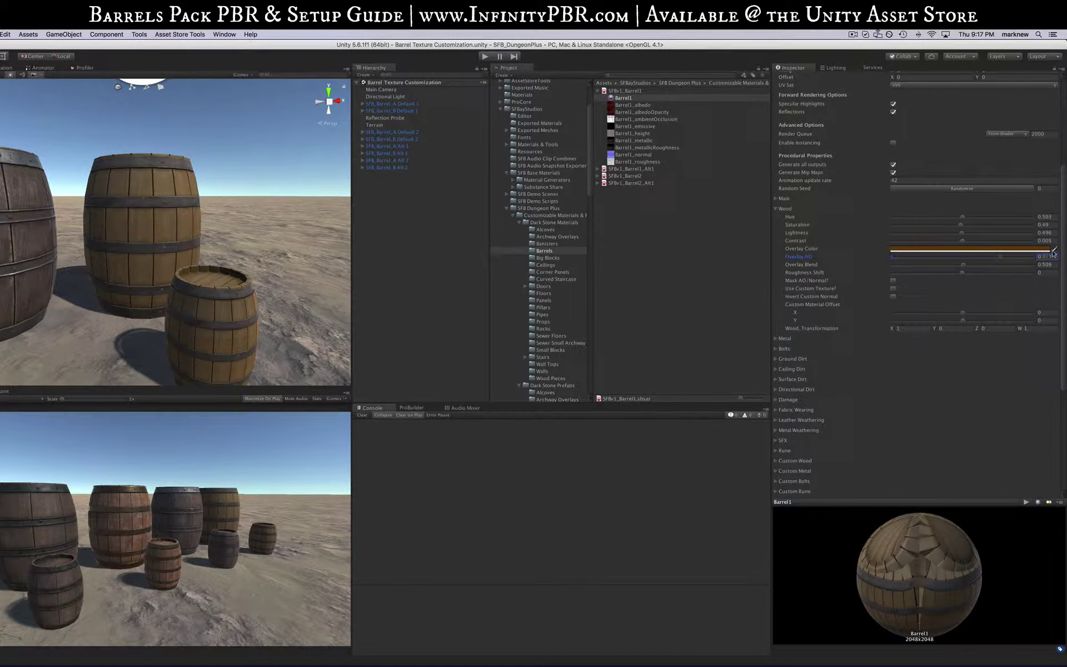
{"action": "key", "text": "Return"}
{"action": "left_click_drag", "start_coordinate": [963, 265], "coordinate": [891, 264]}
{"action": "left_click_drag", "start_coordinate": [961, 272], "coordinate": [964, 273]}
{"action": "scroll", "coordinate": [176, 234], "scroll_direction": "up", "scroll_amount": 5}
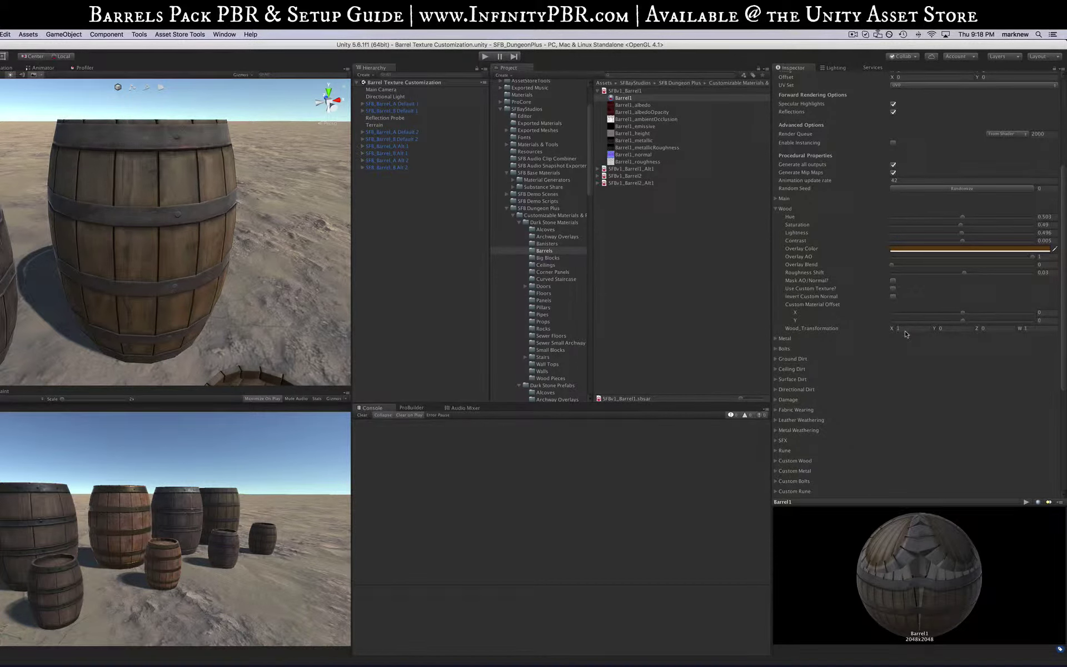
{"action": "left_click", "coordinate": [775, 209]}
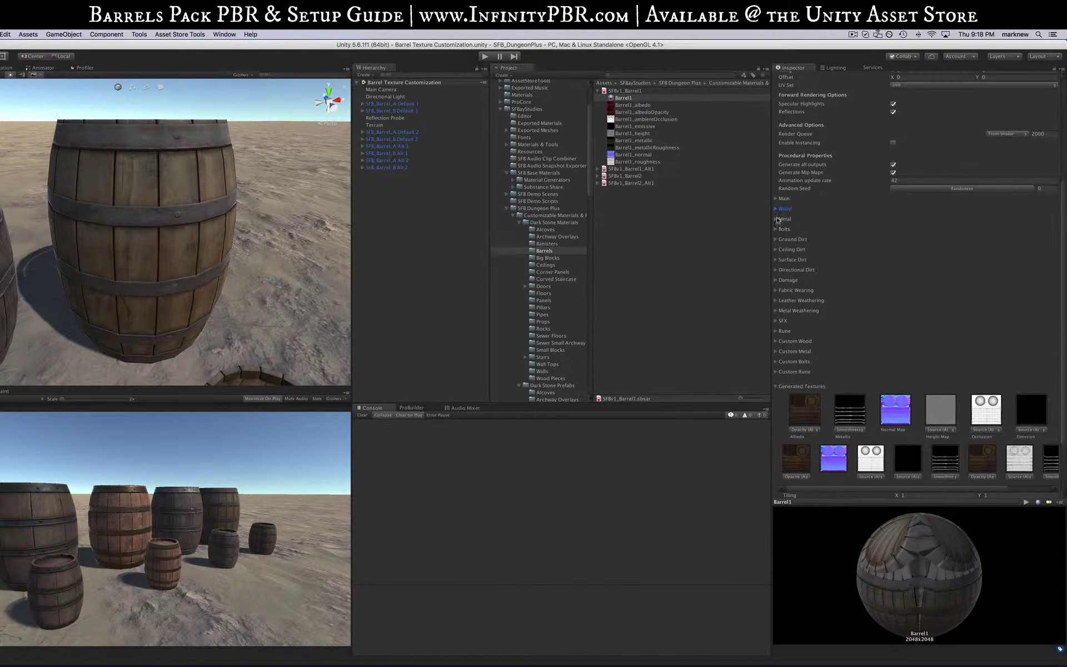
Expand the Metal group and tint the barrel bands turquoise with Hue 0.732, Saturation 0.632 and Lightness 0.559.
{"action": "left_click", "coordinate": [775, 219]}
{"action": "left_click_drag", "start_coordinate": [279, 217], "coordinate": [345, 204], "text": "alt"}
{"action": "left_click_drag", "start_coordinate": [967, 230], "coordinate": [994, 227]}
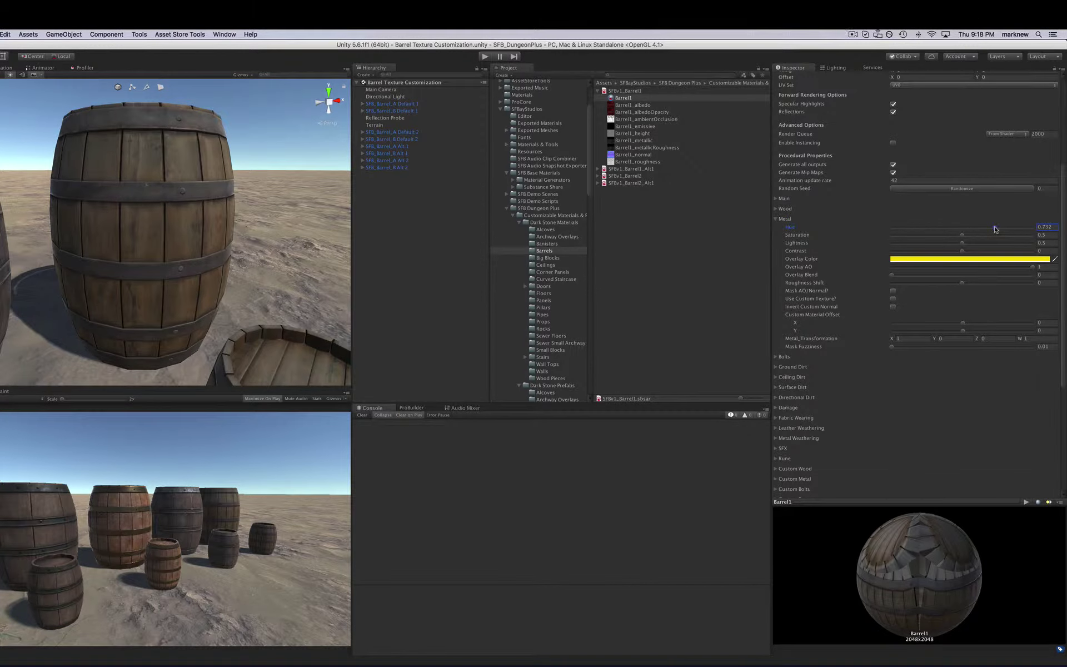
{"action": "left_click", "coordinate": [979, 234]}
{"action": "left_click", "coordinate": [978, 243]}
{"action": "left_click_drag", "start_coordinate": [971, 243], "coordinate": [977, 244]}
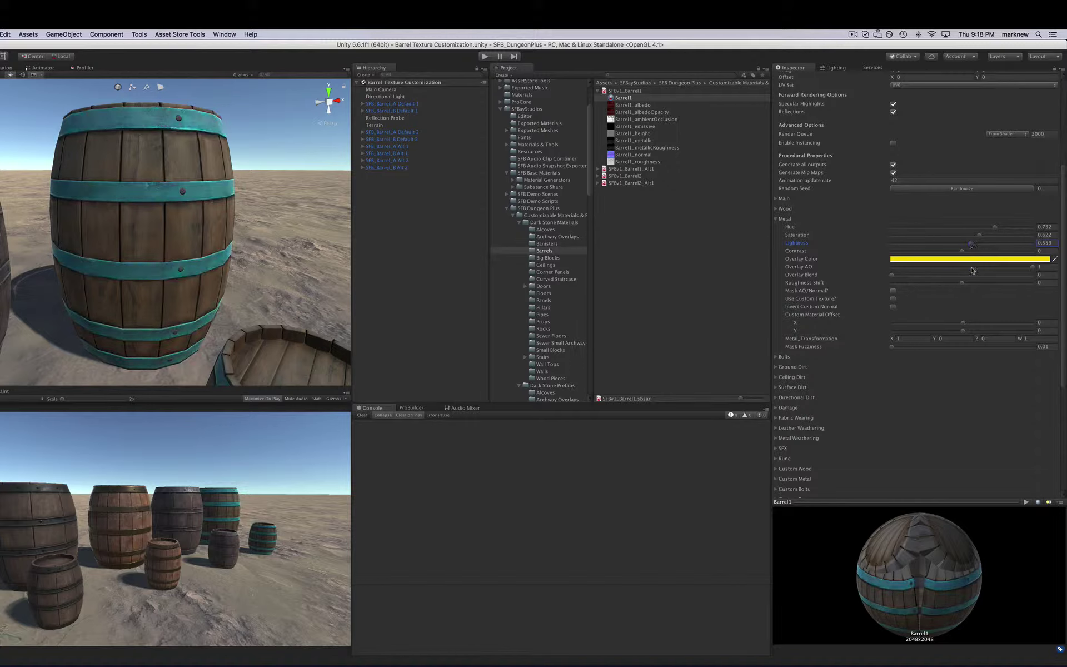
Neutralize the metal tint by setting Saturation to 0.499, Lightness to 0.503, Hue to 0.493 and Contrast to -0.001.
{"action": "left_click", "coordinate": [962, 234]}
{"action": "left_click", "coordinate": [961, 242]}
{"action": "left_click", "coordinate": [961, 227]}
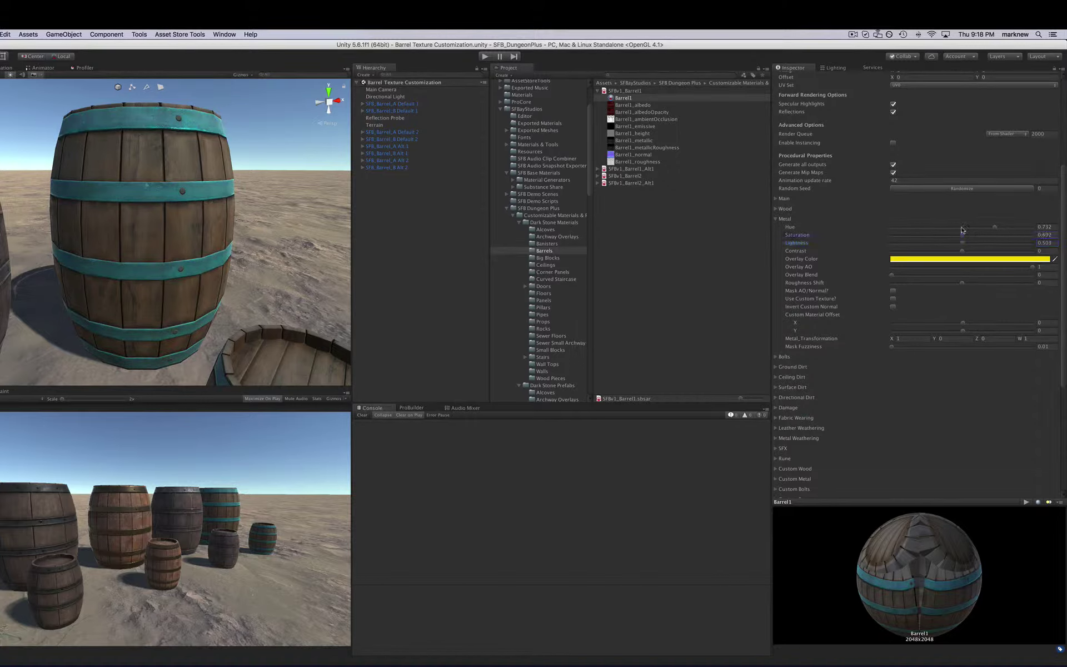
{"action": "mouse_move", "coordinate": [961, 250]}
{"action": "left_mouse_down"}
{"action": "mouse_move", "coordinate": [997, 251]}
{"action": "mouse_move", "coordinate": [916, 250]}
{"action": "mouse_move", "coordinate": [963, 251]}
{"action": "mouse_move", "coordinate": [963, 263]}
{"action": "left_mouse_up"}
Try the metal's yellow Overlay Color by raising its Overlay Blend, and bring the blend back to 0.
{"action": "left_click", "coordinate": [964, 259]}
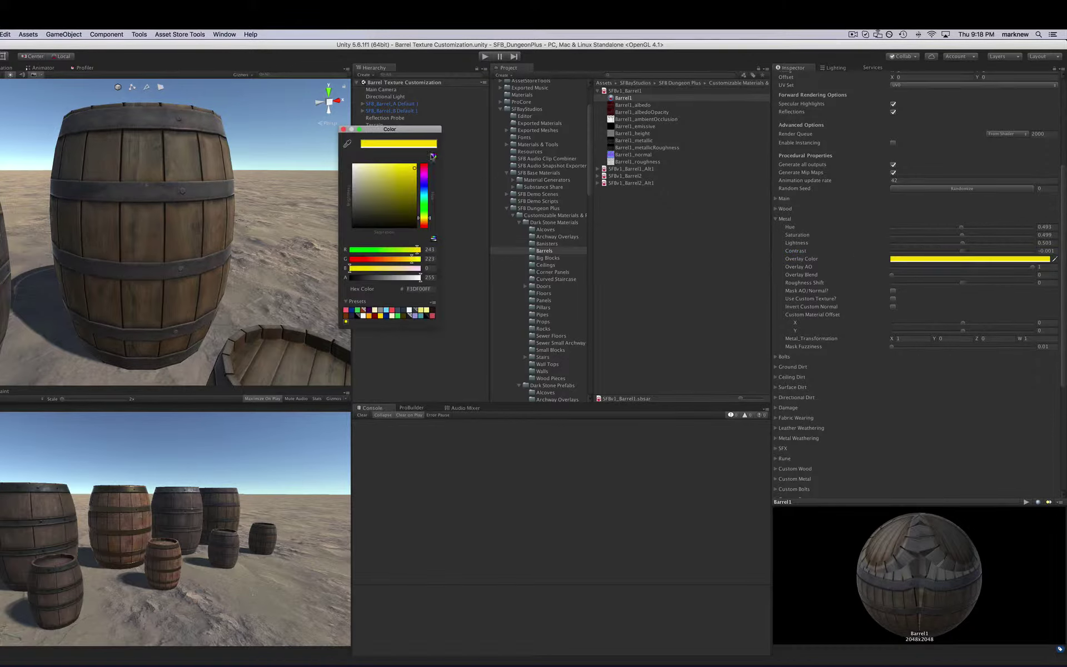
{"action": "left_click", "coordinate": [343, 129]}
{"action": "left_click", "coordinate": [957, 276]}
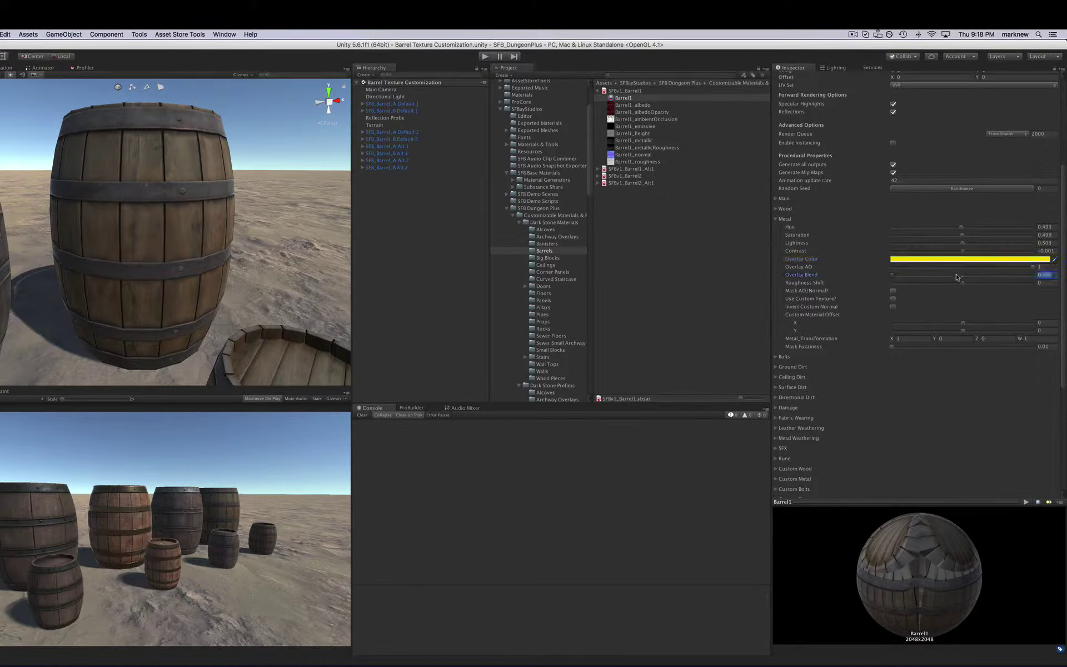
{"action": "left_click", "coordinate": [957, 276]}
{"action": "left_click_drag", "start_coordinate": [964, 276], "coordinate": [762, 279]}
Make the metal bands gold with Saturation 0.669, Hue 0.528, Contrast 0.175 and Lightness 0.553.
{"action": "left_click", "coordinate": [976, 236]}
{"action": "left_click_drag", "start_coordinate": [973, 229], "coordinate": [968, 229]}
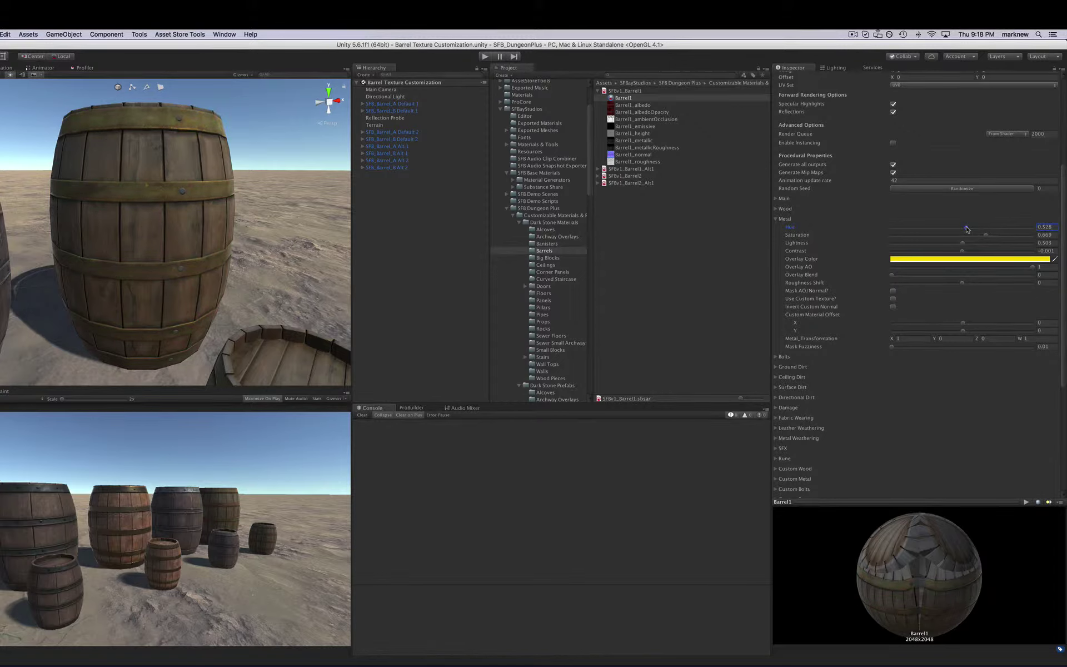
{"action": "left_click", "coordinate": [975, 253]}
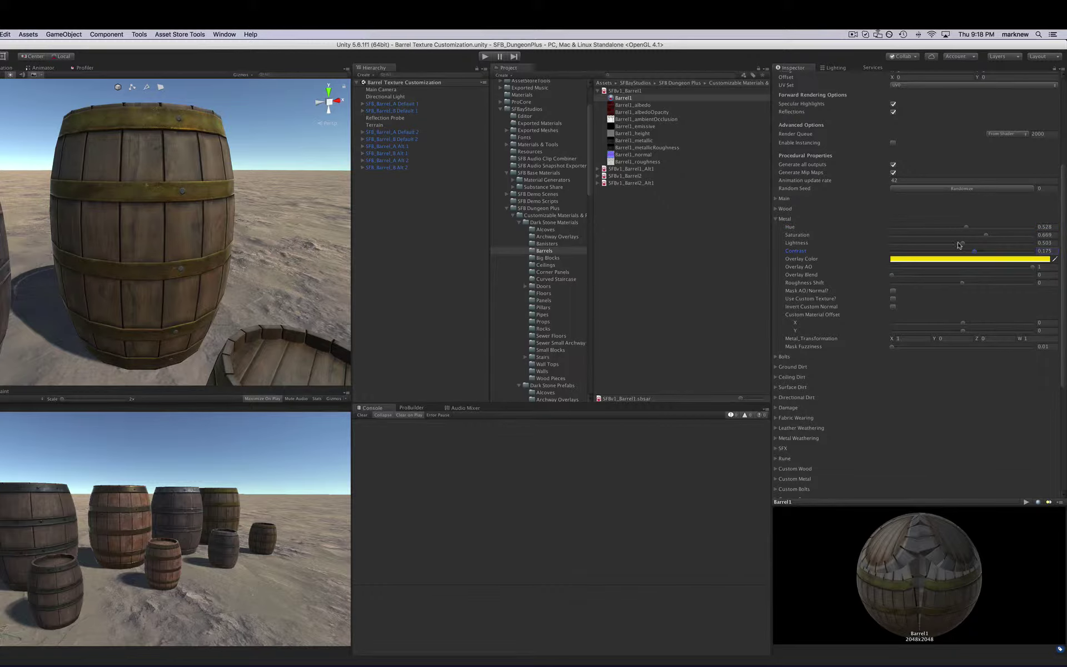
{"action": "left_click", "coordinate": [957, 244]}
{"action": "left_click", "coordinate": [968, 244]}
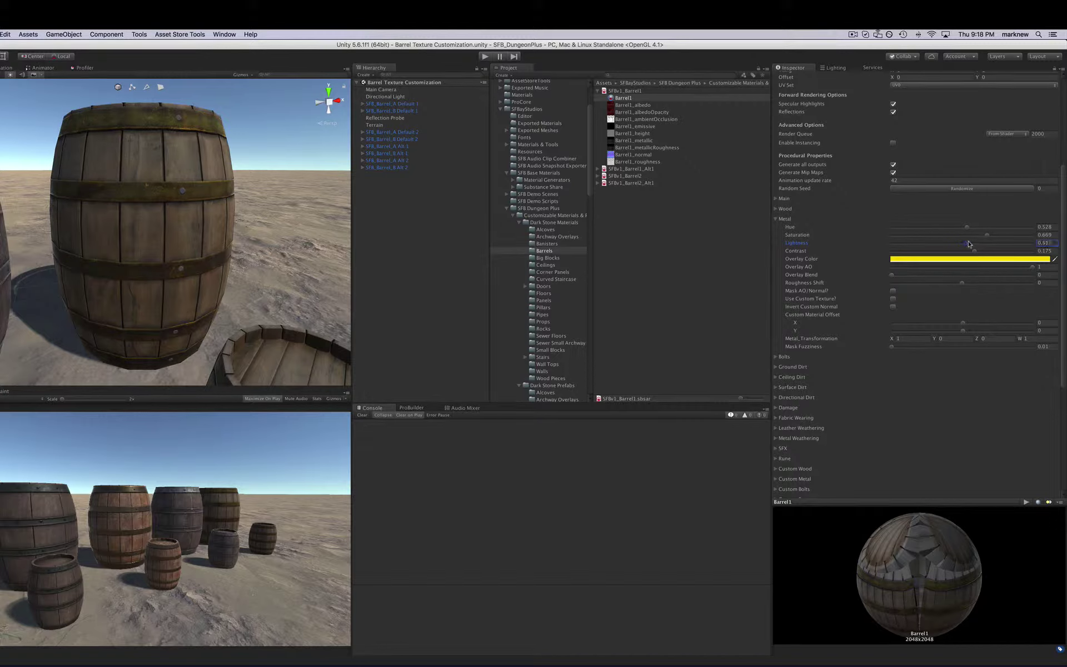
{"action": "left_click", "coordinate": [974, 244]}
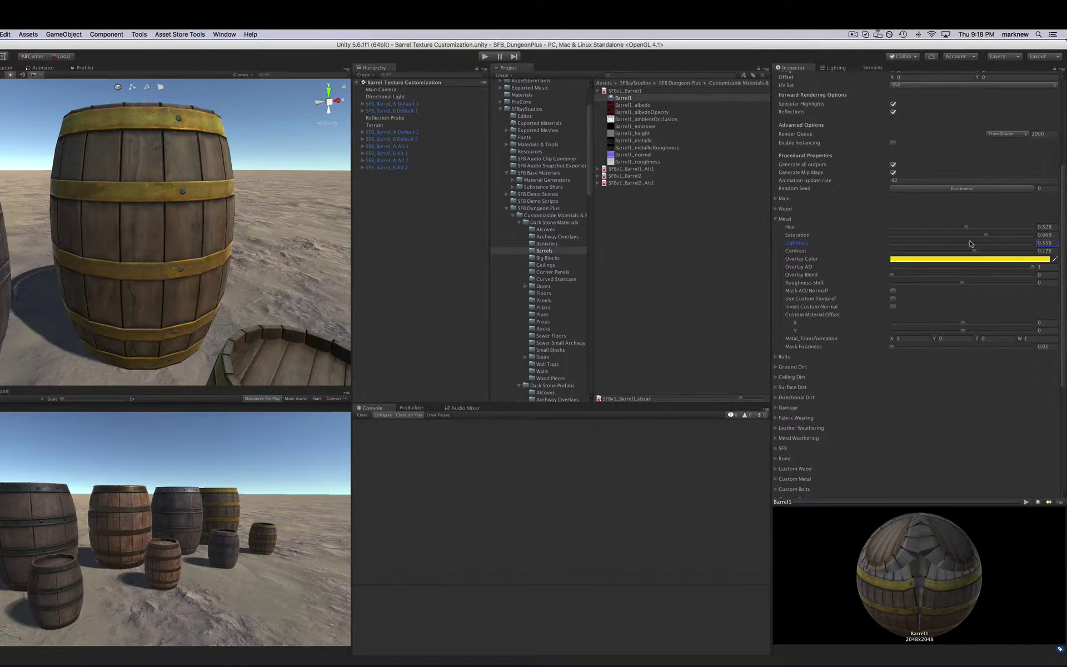
{"action": "left_click", "coordinate": [969, 243]}
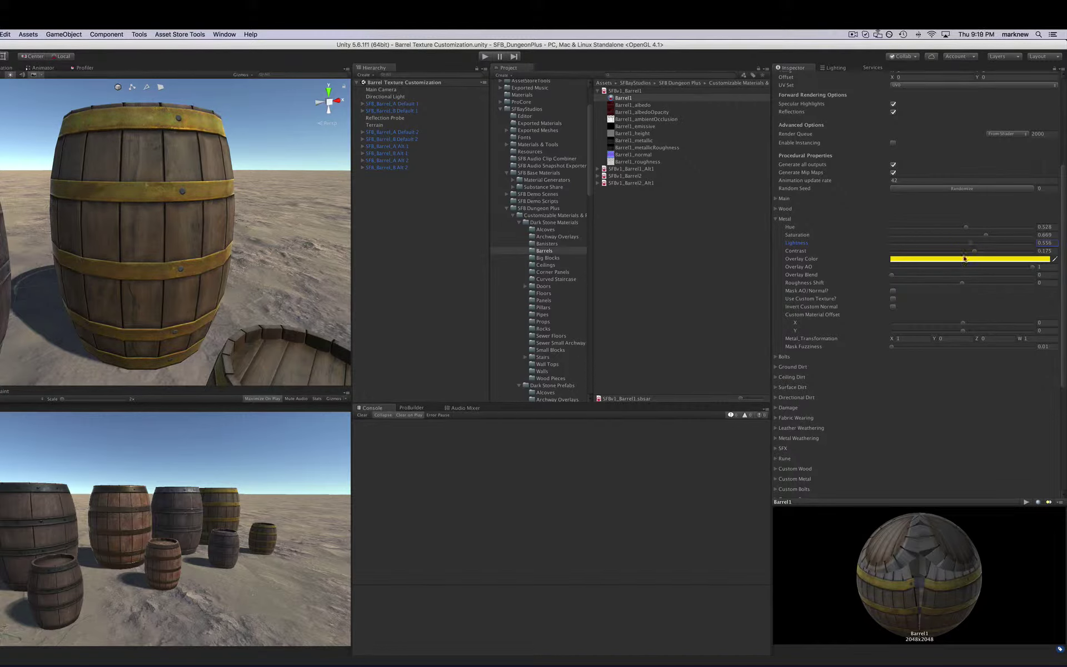
Lower the metal's Roughness Shift to -0.618 and inspect the shine of the bands up close.
{"action": "left_click", "coordinate": [945, 284]}
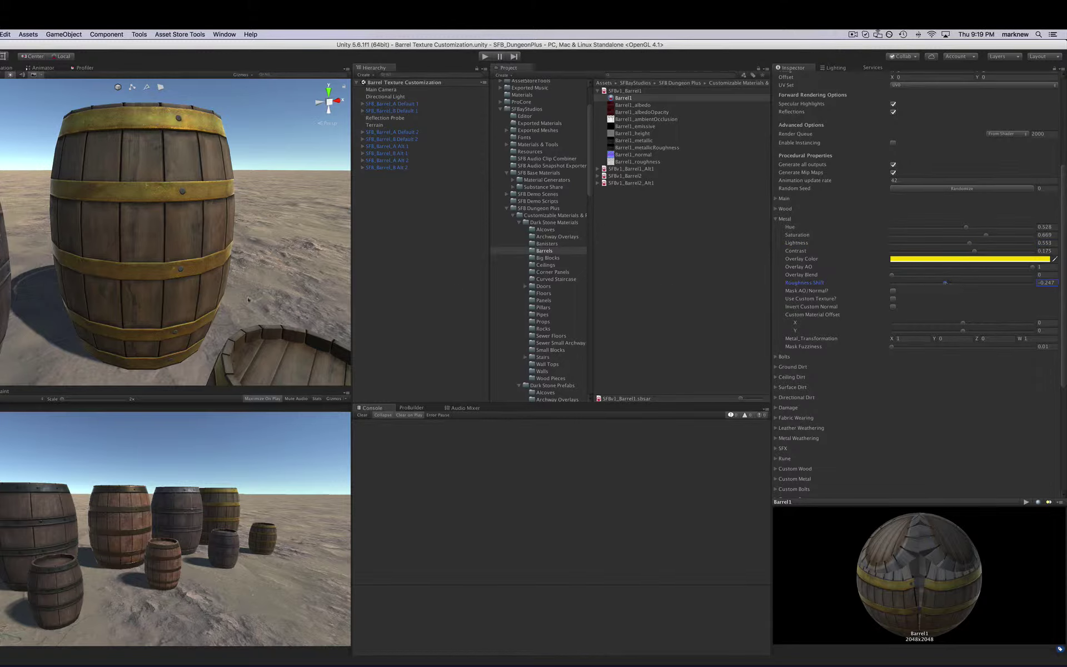
{"action": "left_click_drag", "start_coordinate": [249, 300], "coordinate": [311, 295], "text": "alt"}
{"action": "left_click", "coordinate": [919, 285]}
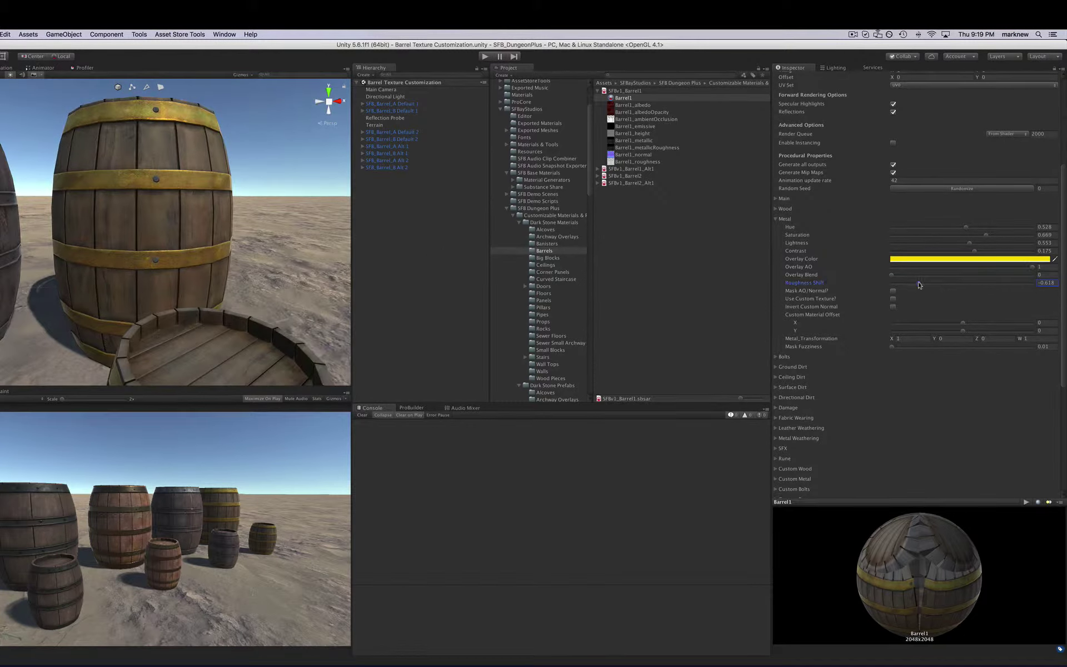
{"action": "left_click_drag", "start_coordinate": [300, 222], "coordinate": [228, 242], "text": "alt"}
{"action": "scroll", "coordinate": [128, 210], "scroll_direction": "down", "scroll_amount": 5}
{"action": "scroll", "coordinate": [130, 218], "scroll_direction": "up", "scroll_amount": 2}
{"action": "right_click_drag", "start_coordinate": [228, 241], "coordinate": [390, 246], "text": "alt"}
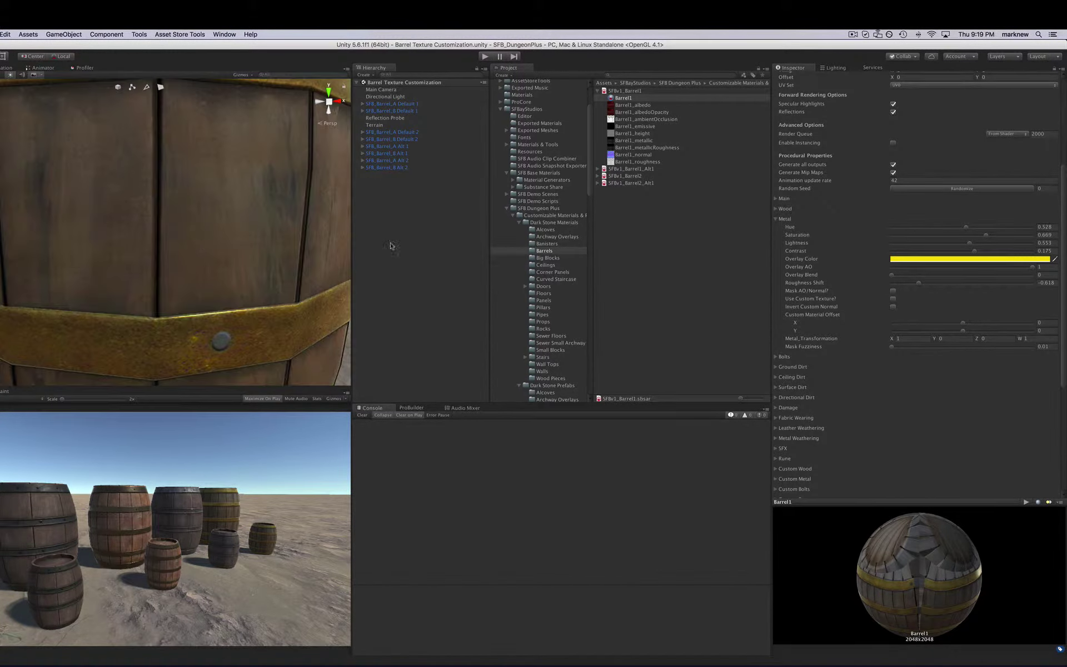
Set the metal's Saturation to 0.521, Contrast to 0.043, Overlay AO to 0.525, Overlay Blend to 0.528 and Roughness Shift to 0.015.
{"action": "left_click_drag", "start_coordinate": [985, 234], "coordinate": [967, 259]}
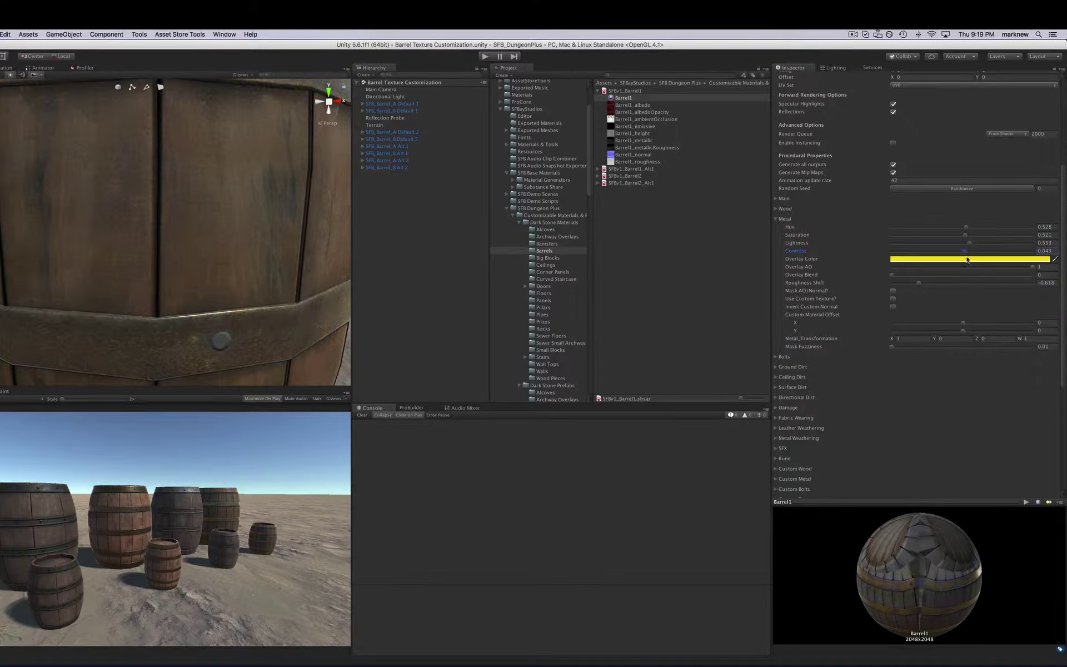
{"action": "left_click", "coordinate": [965, 267]}
{"action": "left_click", "coordinate": [965, 275]}
{"action": "left_click", "coordinate": [966, 283]}
{"action": "scroll", "coordinate": [986, 258], "scroll_direction": "up", "scroll_amount": 4}
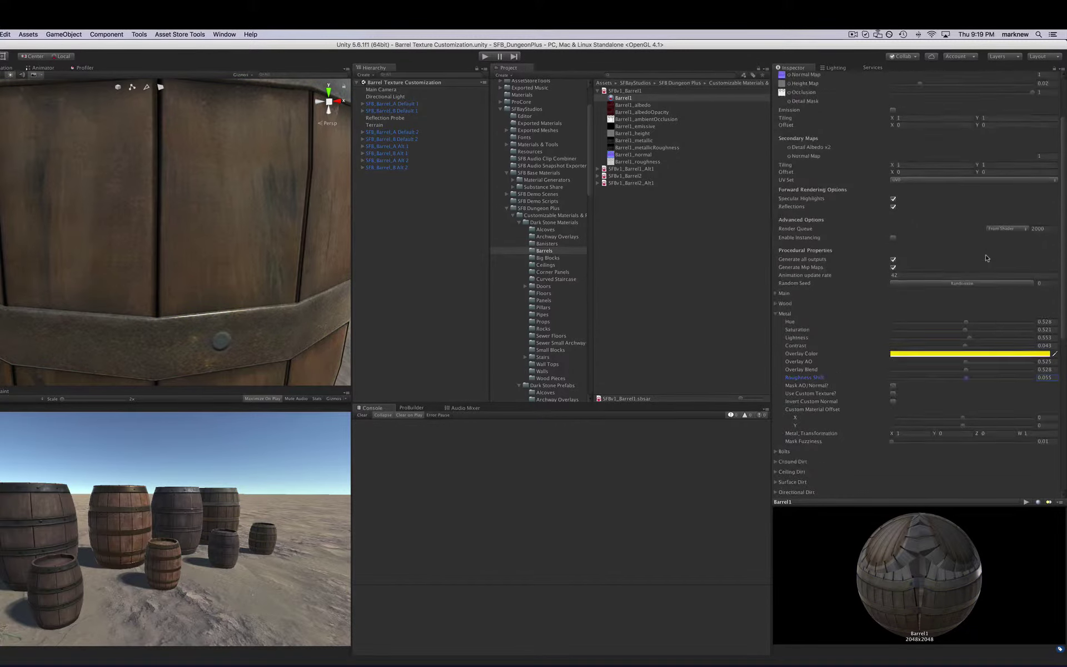
Reset the Barrel1 material to its default properties, check the Main group, and collapse the Metal group.
{"action": "scroll", "coordinate": [987, 258], "scroll_direction": "up", "scroll_amount": 3}
{"action": "left_click", "coordinate": [1056, 77]}
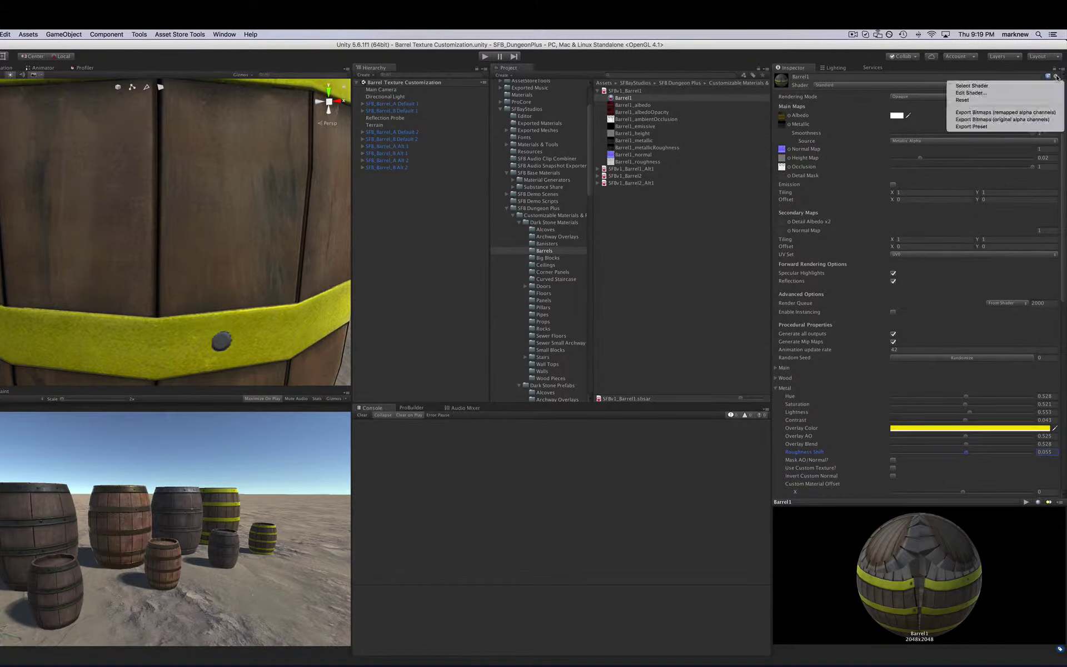
{"action": "left_click", "coordinate": [960, 100]}
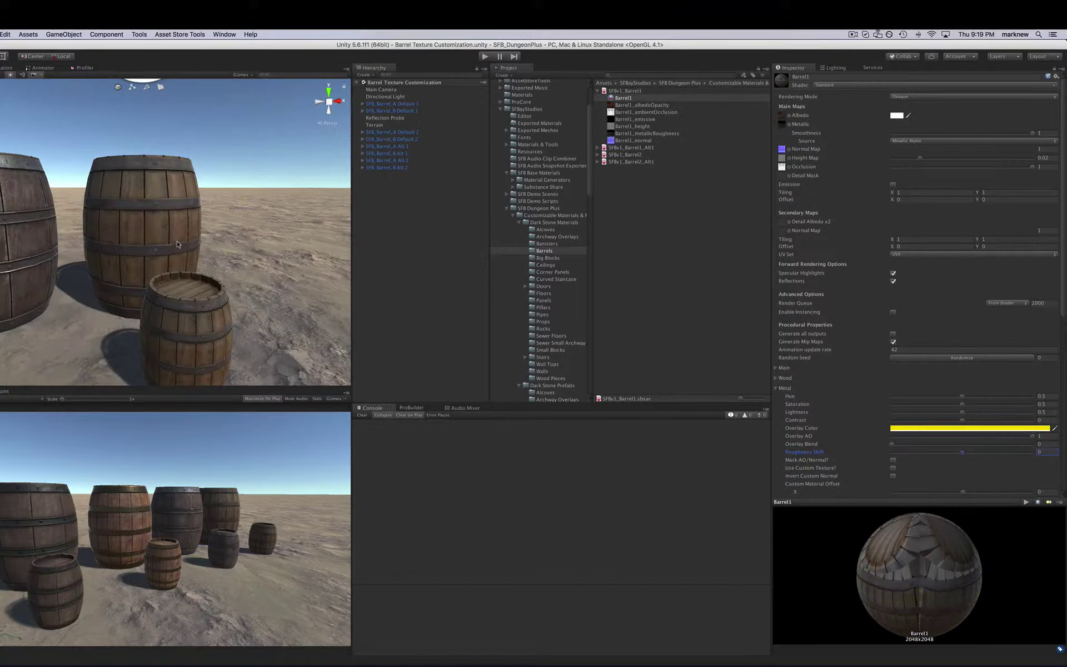
{"action": "scroll", "coordinate": [922, 331], "scroll_direction": "down", "scroll_amount": 10}
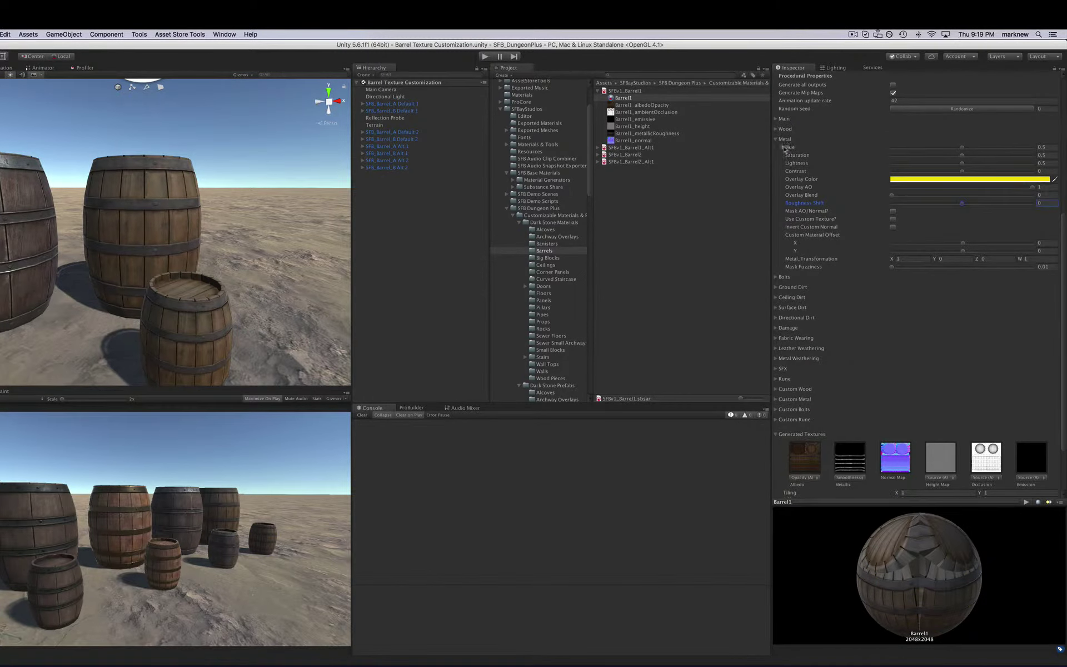
{"action": "left_click", "coordinate": [776, 118]}
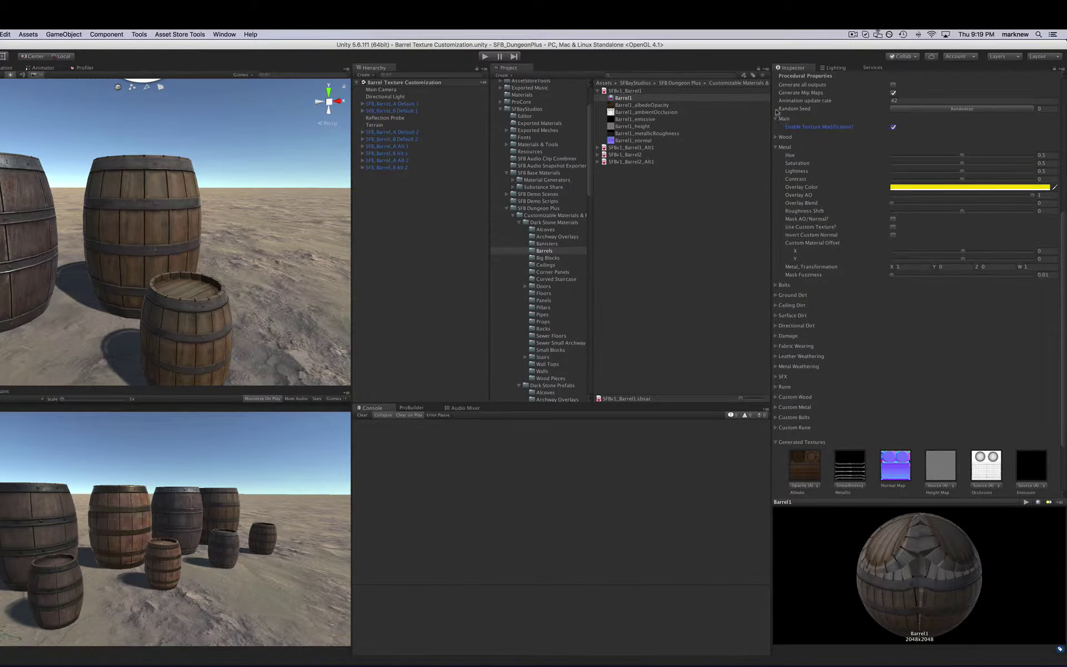
{"action": "left_click", "coordinate": [775, 118]}
{"action": "left_click", "coordinate": [775, 138]}
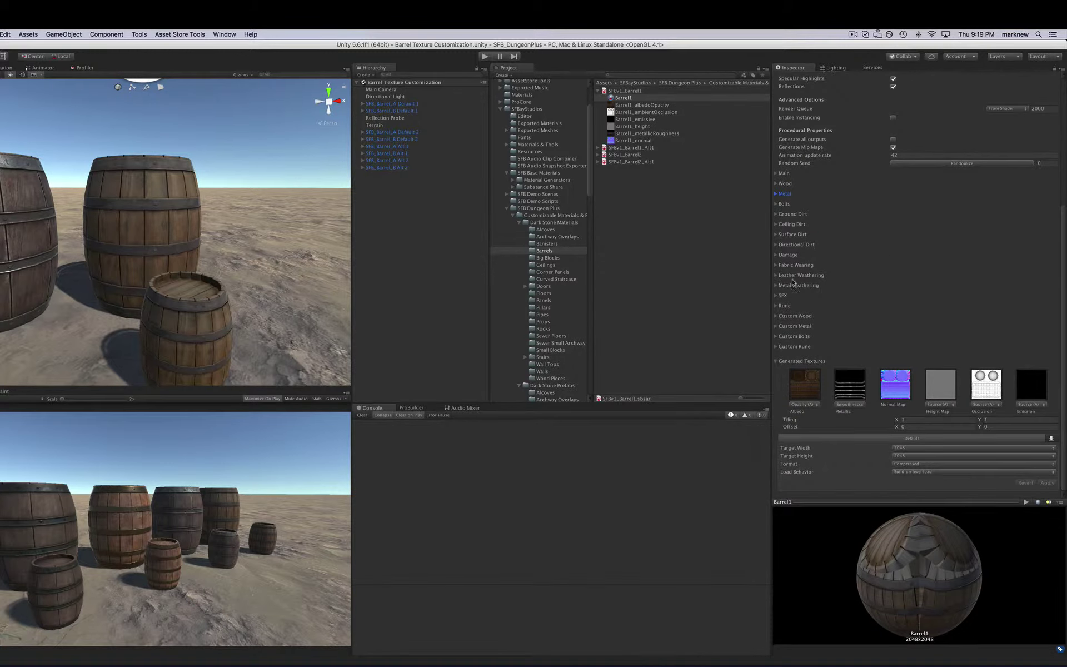
Enable Ground Dirt on the barrels with Height 0.701, Level 0.471 and Contrast 0.386.
{"action": "left_click", "coordinate": [776, 215]}
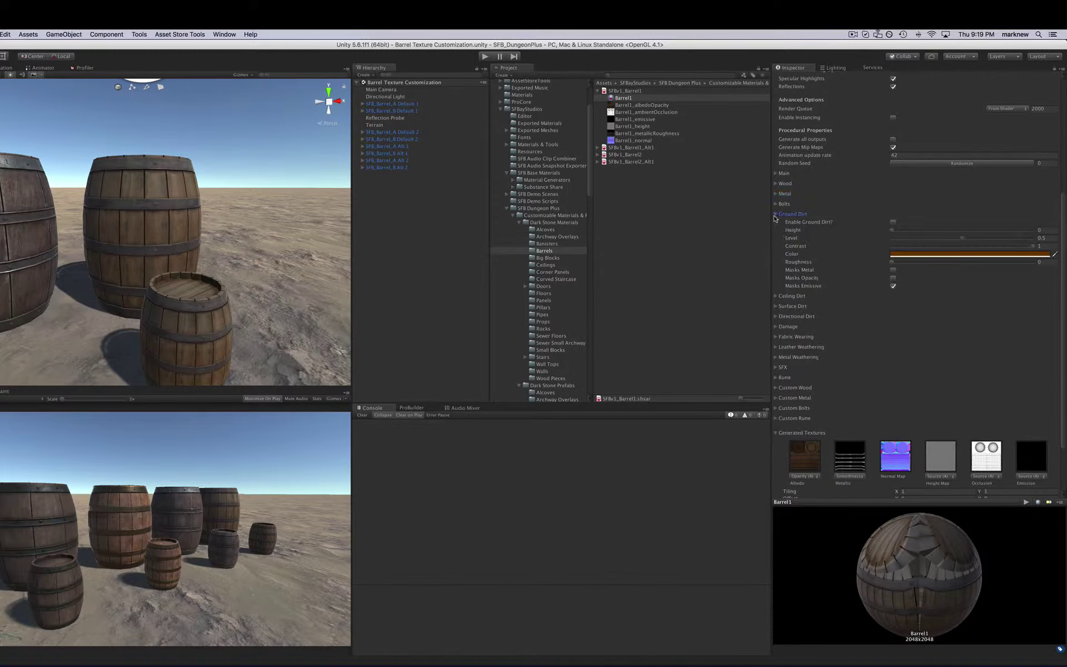
{"action": "left_click", "coordinate": [893, 222]}
{"action": "left_click_drag", "start_coordinate": [191, 250], "coordinate": [231, 233], "text": "alt"}
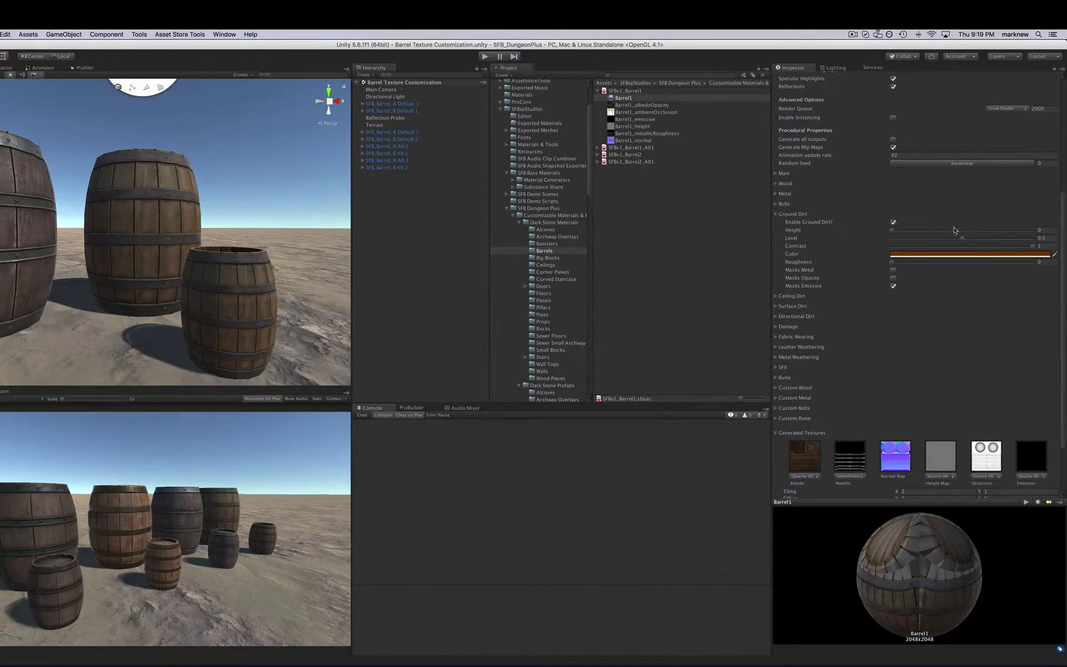
{"action": "left_click", "coordinate": [961, 232]}
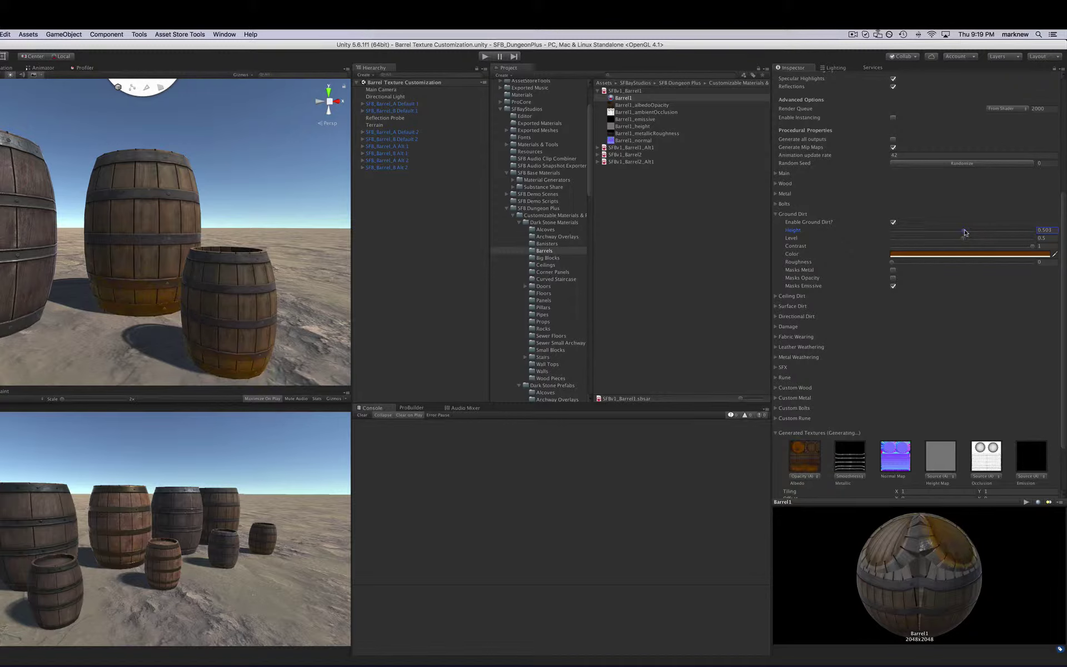
{"action": "mouse_move", "coordinate": [964, 232]}
{"action": "left_mouse_down"}
{"action": "mouse_move", "coordinate": [1014, 230]}
{"action": "mouse_move", "coordinate": [931, 231]}
{"action": "mouse_move", "coordinate": [965, 231]}
{"action": "left_mouse_up"}
{"action": "left_click_drag", "start_coordinate": [171, 250], "coordinate": [167, 214], "text": "alt"}
{"action": "left_click", "coordinate": [1004, 231]}
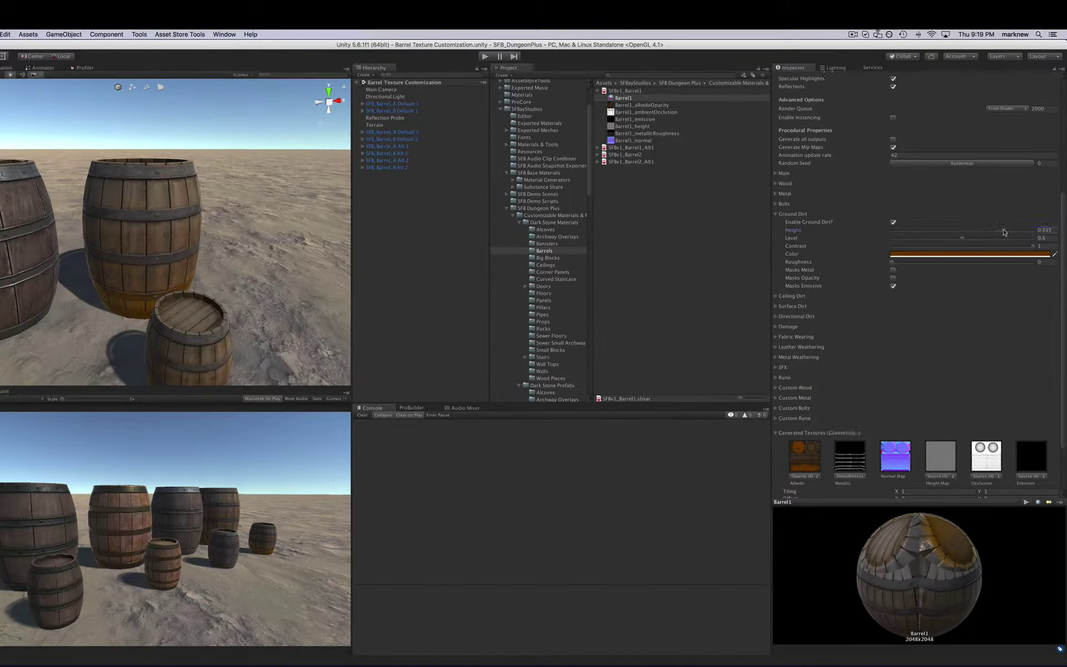
{"action": "mouse_move", "coordinate": [1004, 231]}
{"action": "left_mouse_down"}
{"action": "mouse_move", "coordinate": [1025, 228]}
{"action": "mouse_move", "coordinate": [969, 233]}
{"action": "mouse_move", "coordinate": [1016, 239]}
{"action": "mouse_move", "coordinate": [927, 239]}
{"action": "mouse_move", "coordinate": [958, 240]}
{"action": "mouse_move", "coordinate": [950, 247]}
{"action": "mouse_move", "coordinate": [994, 231]}
{"action": "left_mouse_up"}
{"action": "mouse_move", "coordinate": [217, 200]}
{"action": "right_mouse_down"}
{"action": "mouse_move", "coordinate": [235, 207]}
{"action": "mouse_move", "coordinate": [211, 191]}
{"action": "right_mouse_up"}
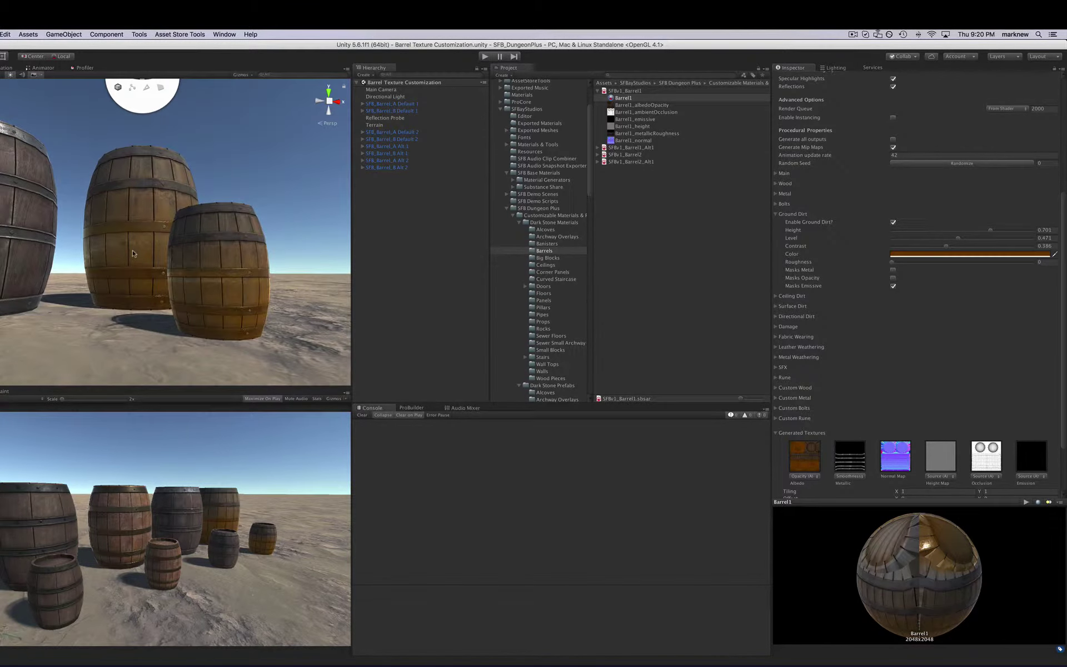
Set the ground dirt's Roughness to 0.795 and view the barrels from the side.
{"action": "left_click", "coordinate": [987, 262]}
{"action": "left_click_drag", "start_coordinate": [989, 264], "coordinate": [1008, 265]}
{"action": "left_click_drag", "start_coordinate": [243, 225], "coordinate": [67, 241], "text": "alt"}
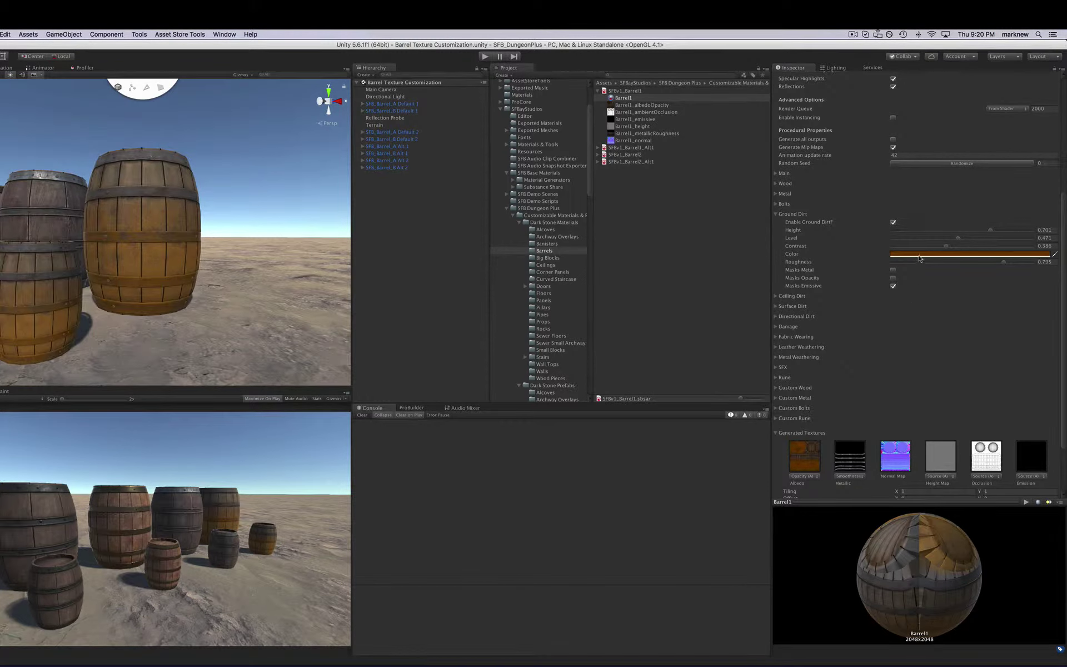
Try the dark brown preset 291B0C as the ground dirt color, and toggle Ground Dirt off and on to compare.
{"action": "left_click", "coordinate": [919, 258]}
{"action": "left_click", "coordinate": [432, 312]}
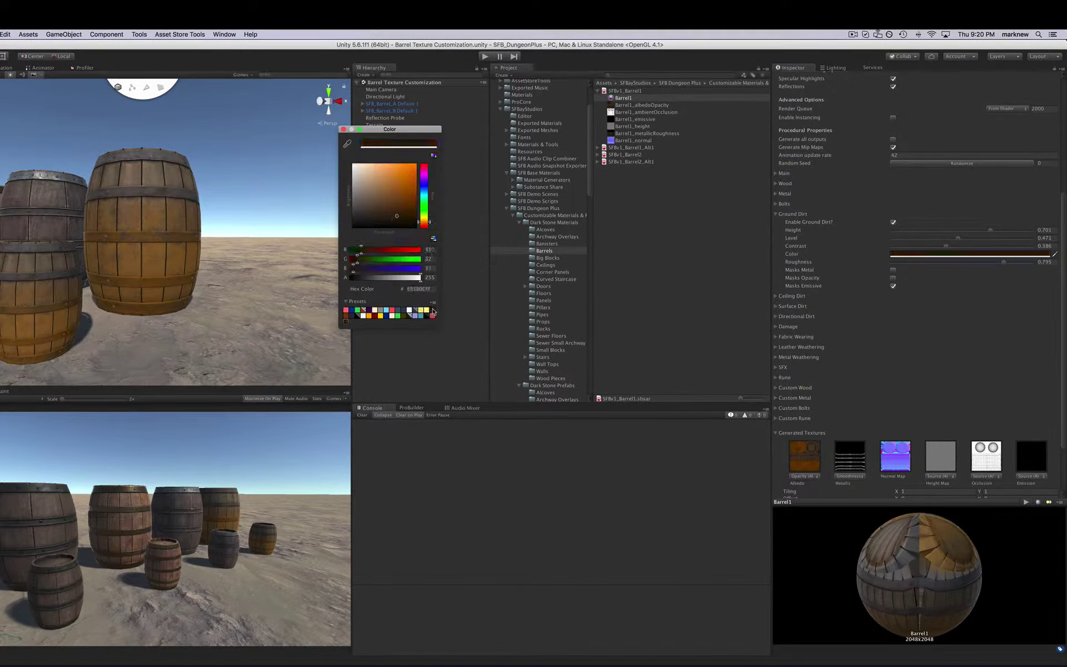
{"action": "left_click", "coordinate": [343, 128]}
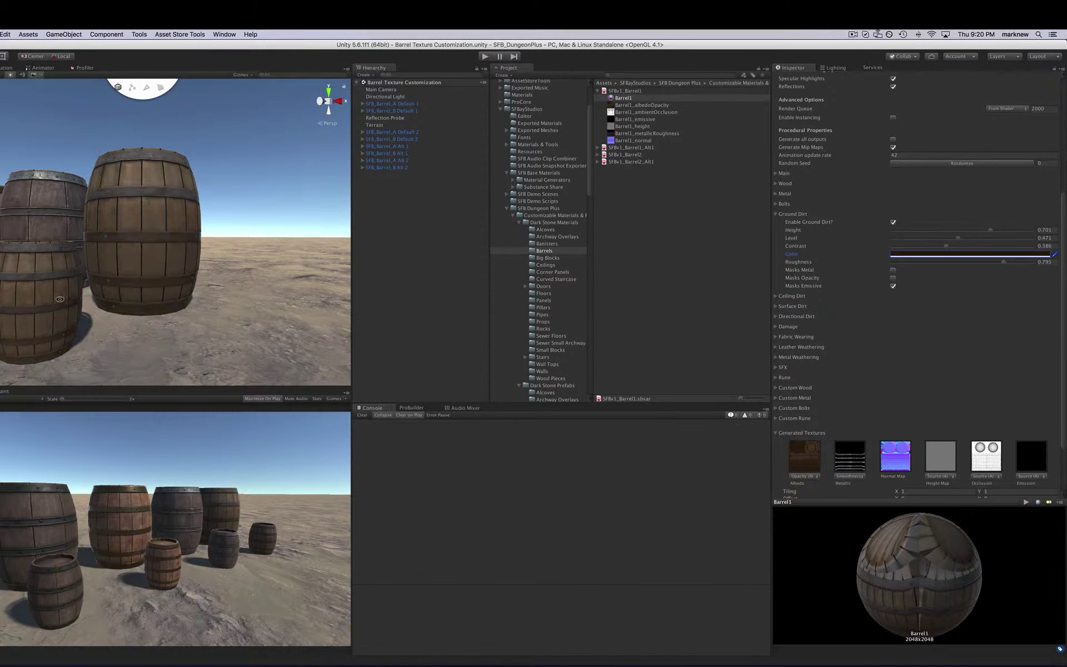
{"action": "left_click_drag", "start_coordinate": [111, 278], "coordinate": [10, 293], "text": "alt"}
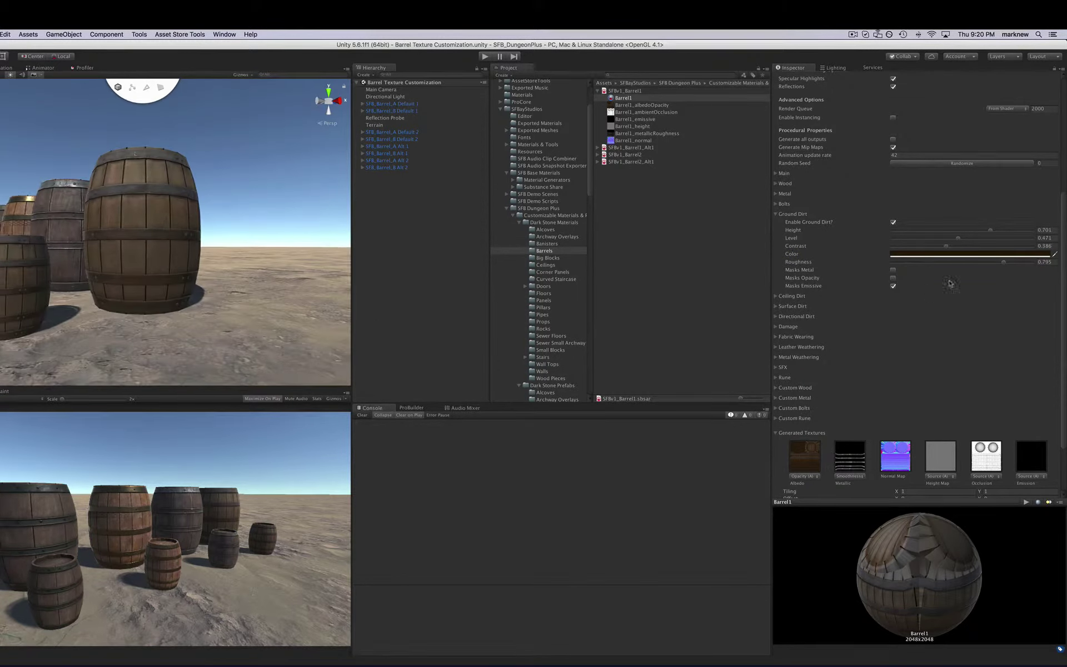
{"action": "left_click", "coordinate": [893, 222]}
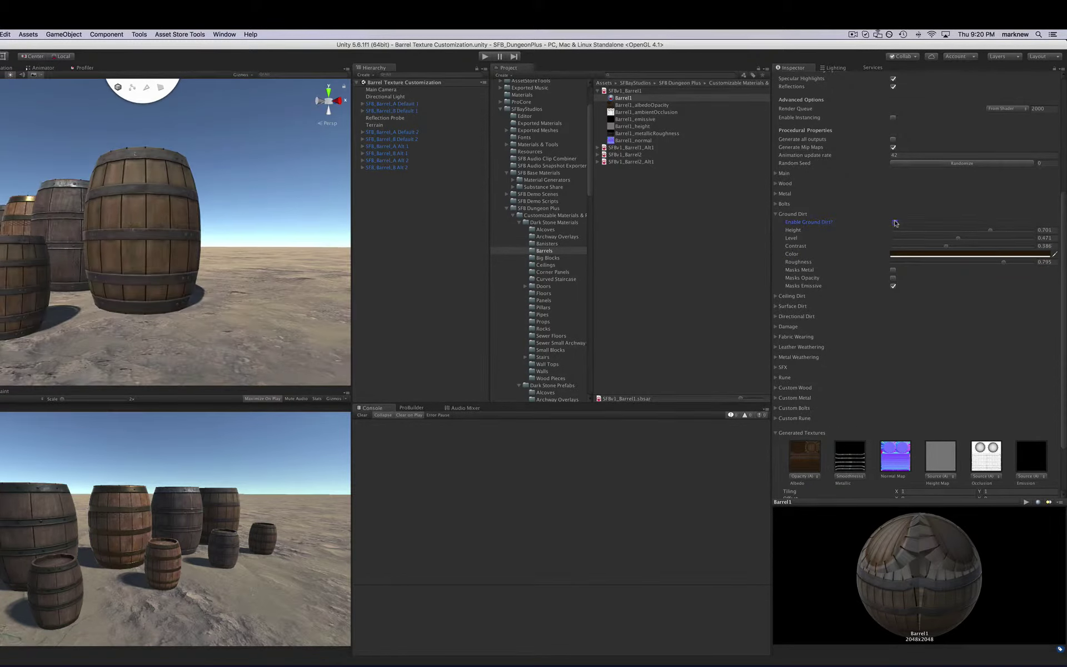
{"action": "left_click", "coordinate": [893, 223]}
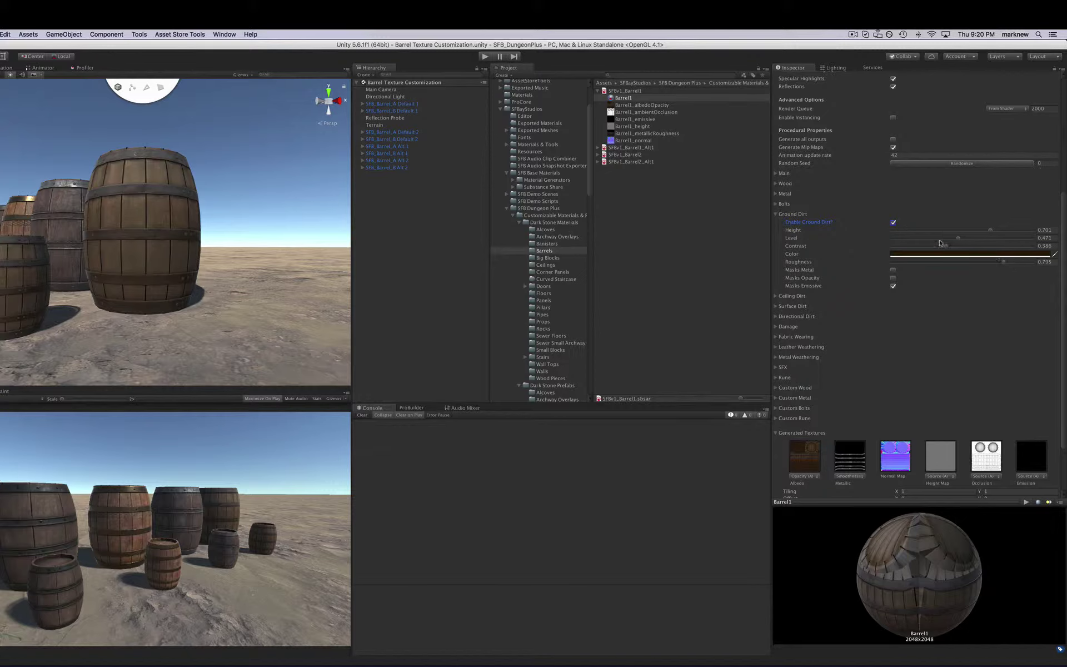
Set the ground dirt's Height to 0.556, Level to 0.427 and Contrast to 0.411.
{"action": "left_click_drag", "start_coordinate": [933, 246], "coordinate": [912, 246]}
{"action": "left_click", "coordinate": [934, 238]}
{"action": "left_click_drag", "start_coordinate": [942, 232], "coordinate": [972, 233]}
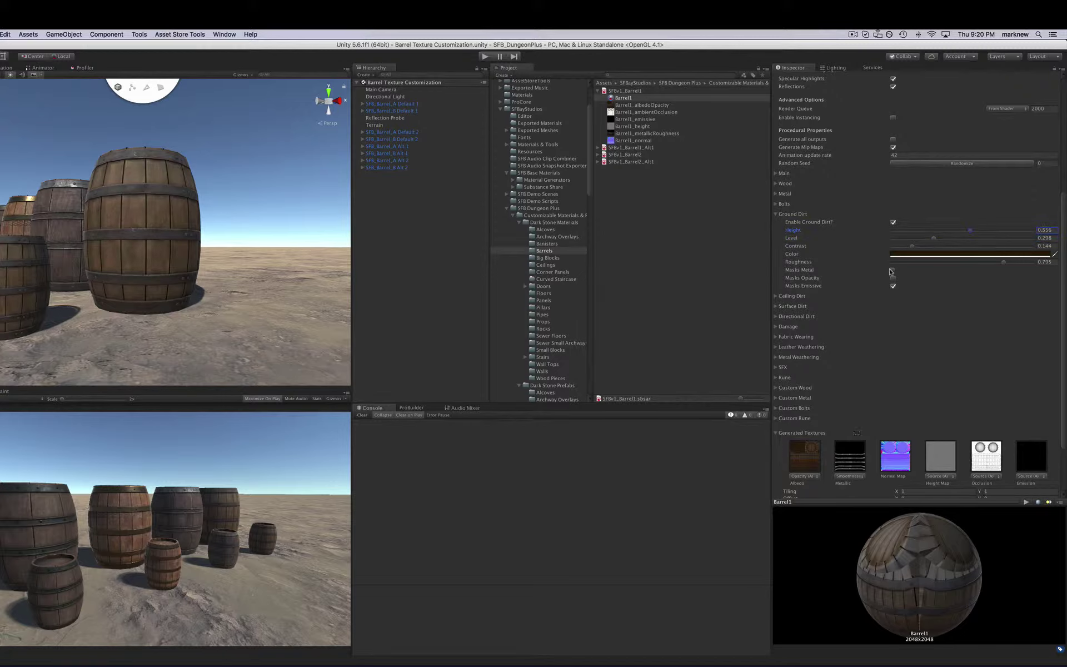
{"action": "scroll", "coordinate": [141, 237], "scroll_direction": "up", "scroll_amount": 5}
{"action": "scroll", "coordinate": [141, 236], "scroll_direction": "down", "scroll_amount": 5}
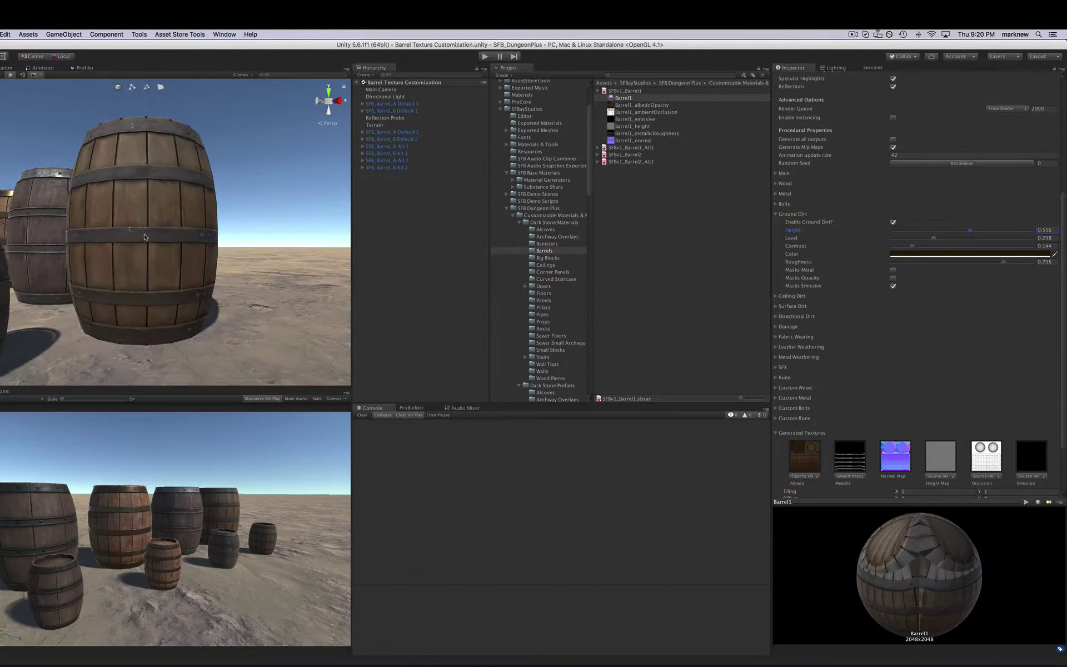
{"action": "left_click_drag", "start_coordinate": [933, 239], "coordinate": [950, 248]}
Change the ground dirt color to bright orange and set its Level to 0.578.
{"action": "left_click", "coordinate": [966, 254]}
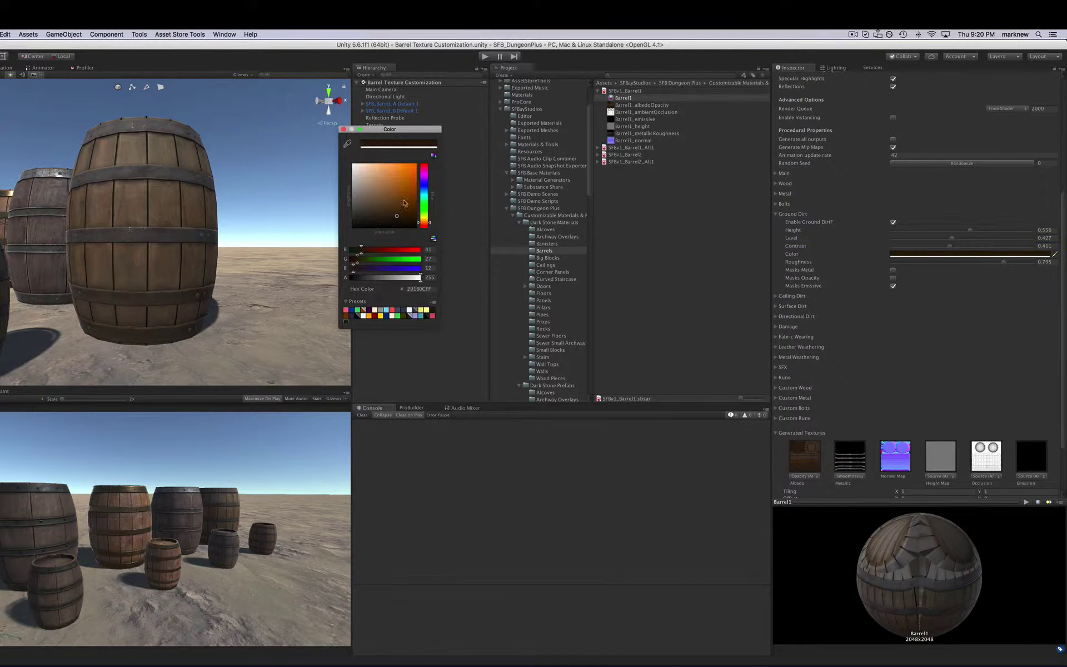
{"action": "left_click_drag", "start_coordinate": [411, 200], "coordinate": [414, 168]}
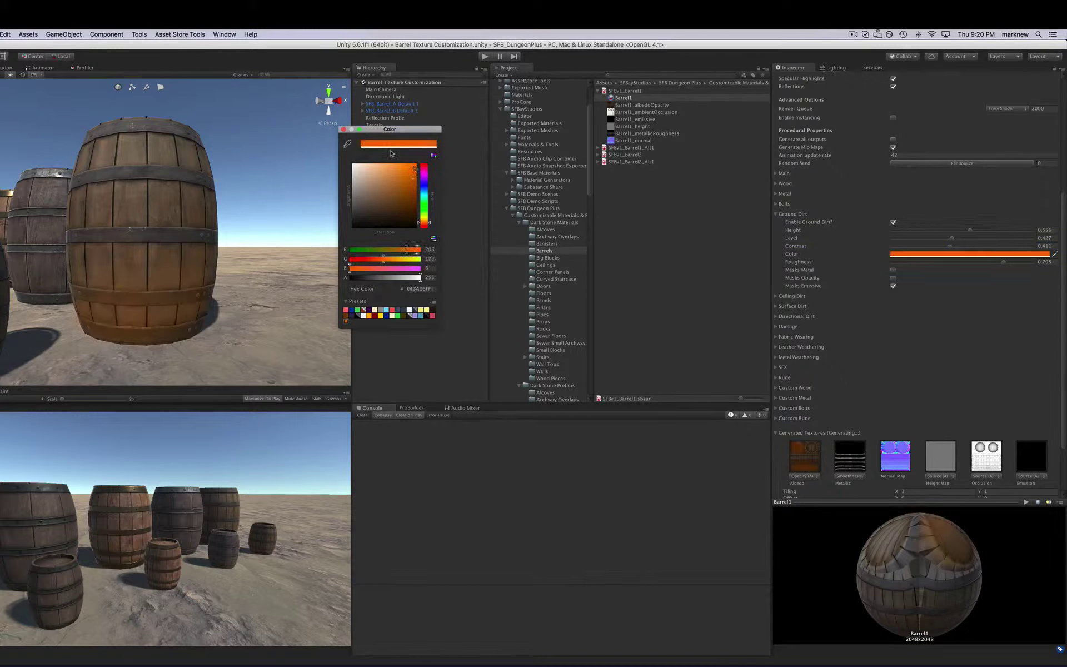
{"action": "left_click", "coordinate": [343, 129]}
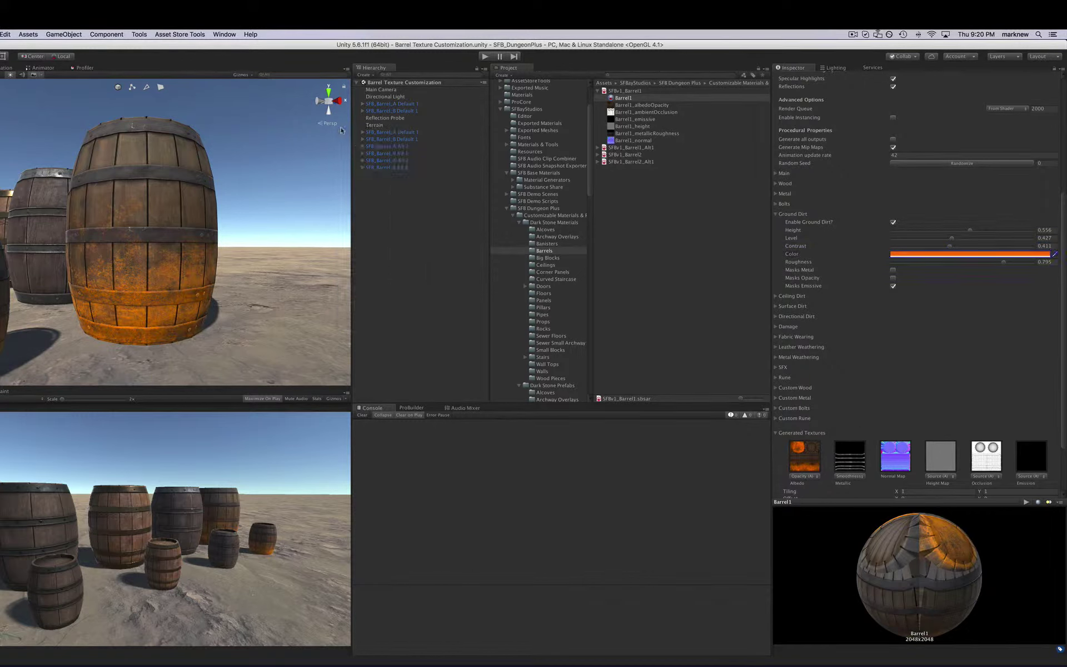
{"action": "left_click_drag", "start_coordinate": [951, 238], "coordinate": [971, 238]}
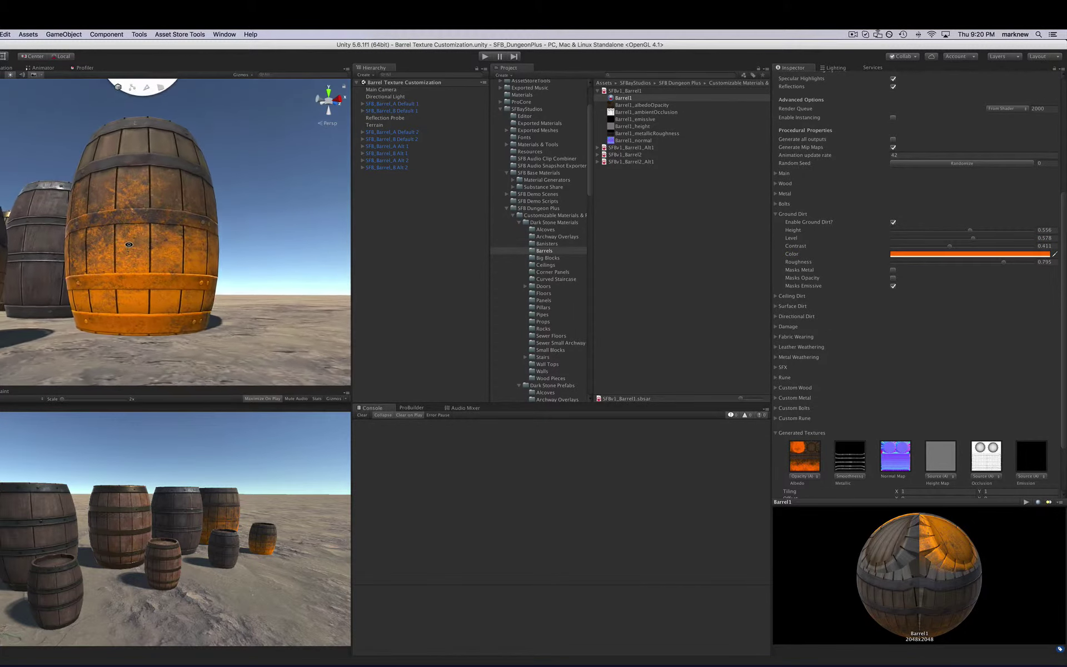
Turn on Masks Metal and Masks Opacity for the ground dirt, inspect the barrels, and collapse the Ground Dirt group.
{"action": "left_click", "coordinate": [893, 270]}
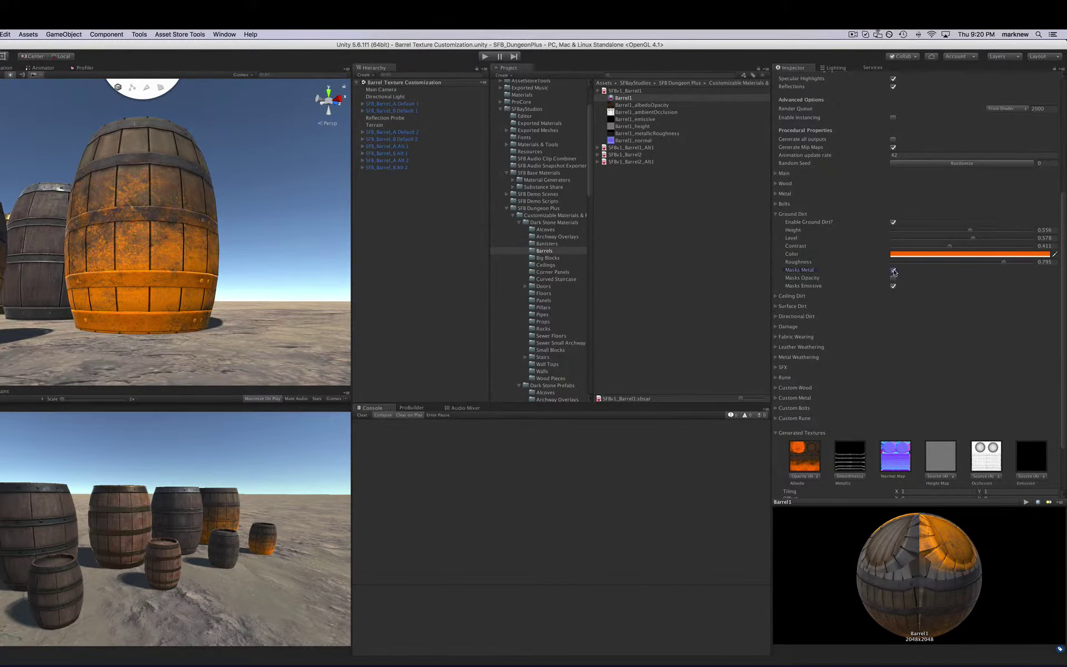
{"action": "right_click_drag", "start_coordinate": [232, 299], "coordinate": [228, 272]}
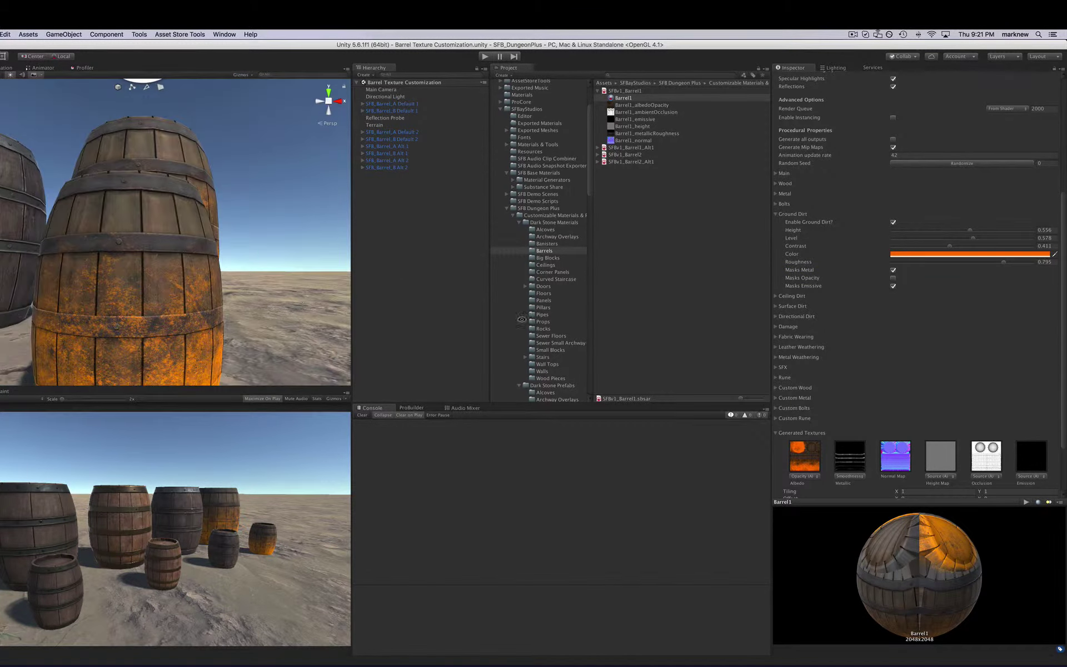
{"action": "scroll", "coordinate": [186, 273], "scroll_direction": "down", "scroll_amount": 10}
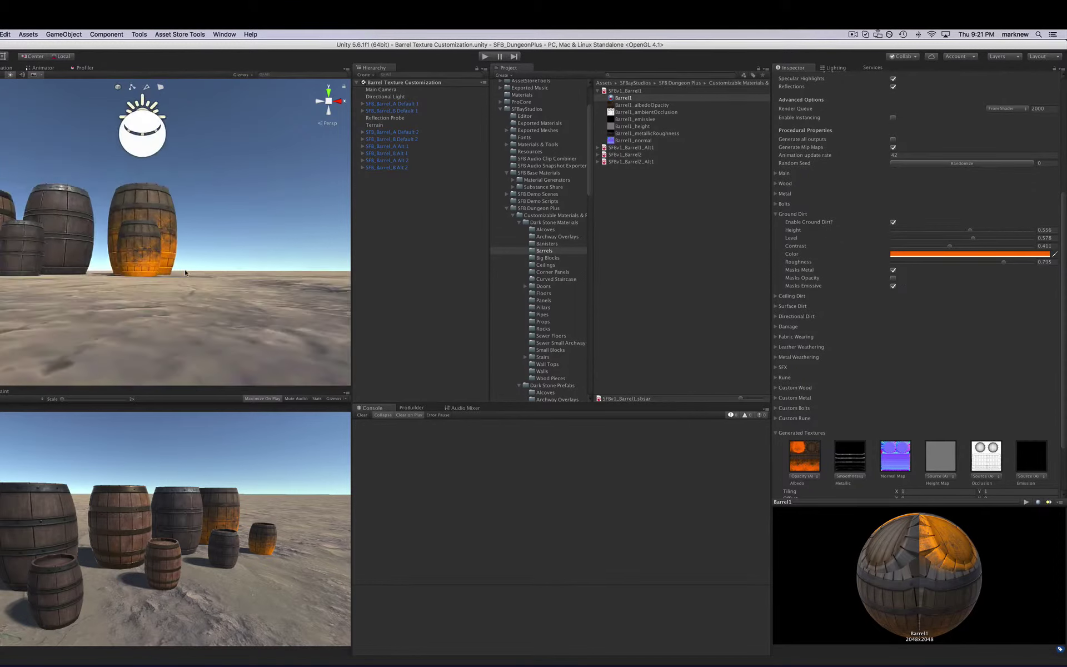
{"action": "scroll", "coordinate": [185, 272], "scroll_direction": "up", "scroll_amount": 8}
{"action": "left_click_drag", "start_coordinate": [185, 272], "coordinate": [263, 312], "text": "alt"}
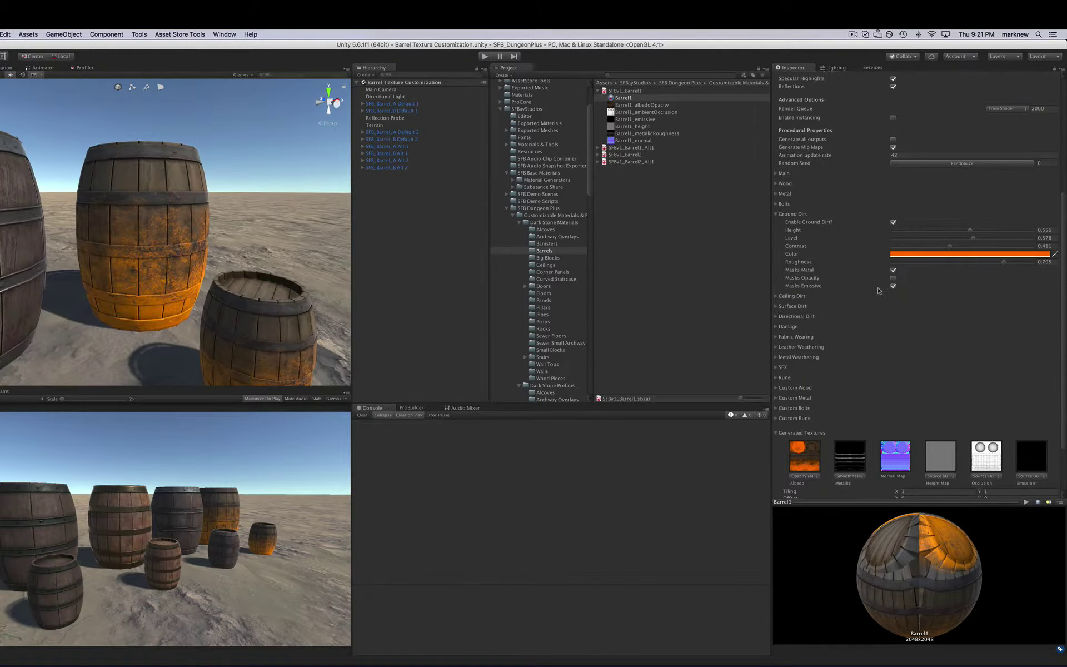
{"action": "left_click", "coordinate": [892, 278]}
{"action": "left_click", "coordinate": [776, 213]}
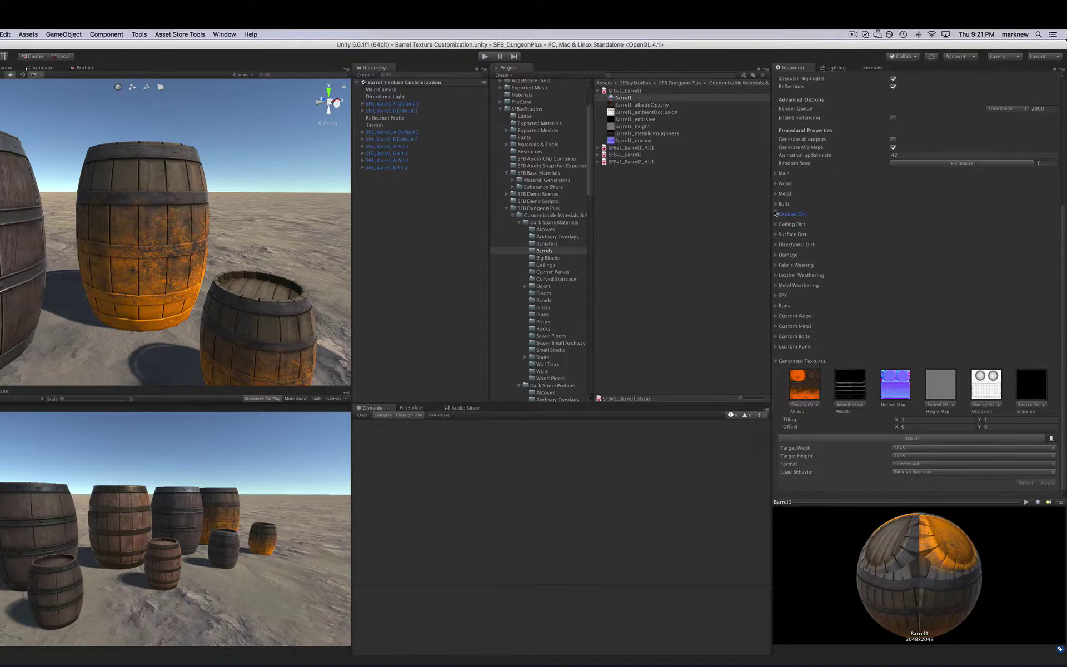
Enable Ceiling Dirt with a Height of 0.628 and view the barrels from above.
{"action": "left_click", "coordinate": [773, 224]}
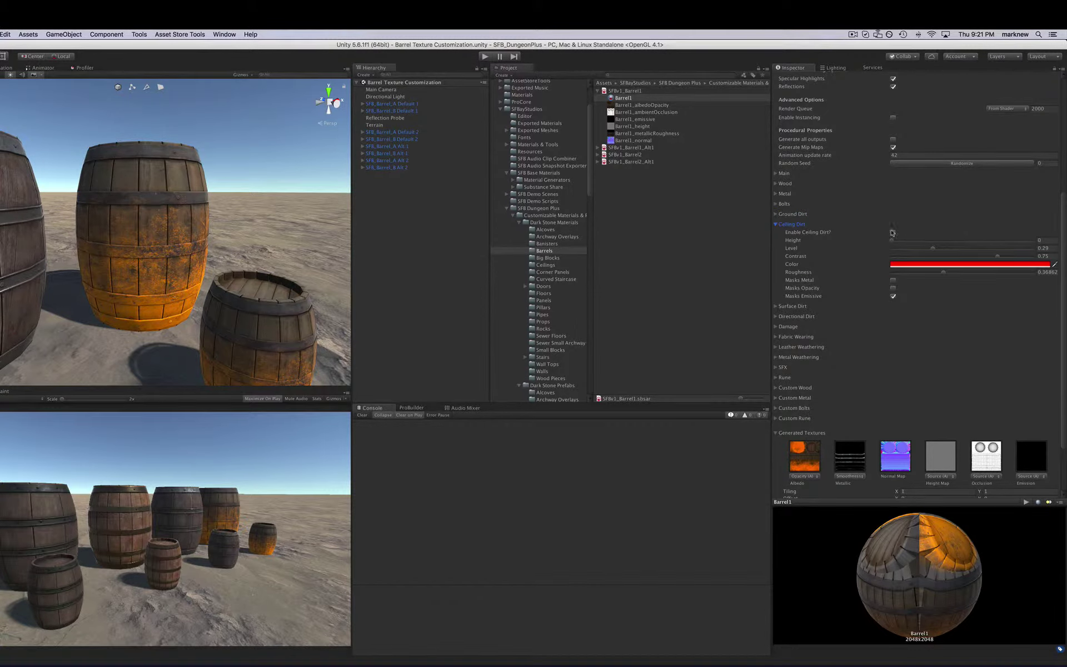
{"action": "left_click", "coordinate": [893, 232]}
{"action": "left_click", "coordinate": [981, 243]}
{"action": "left_click_drag", "start_coordinate": [320, 188], "coordinate": [120, 261], "text": "alt"}
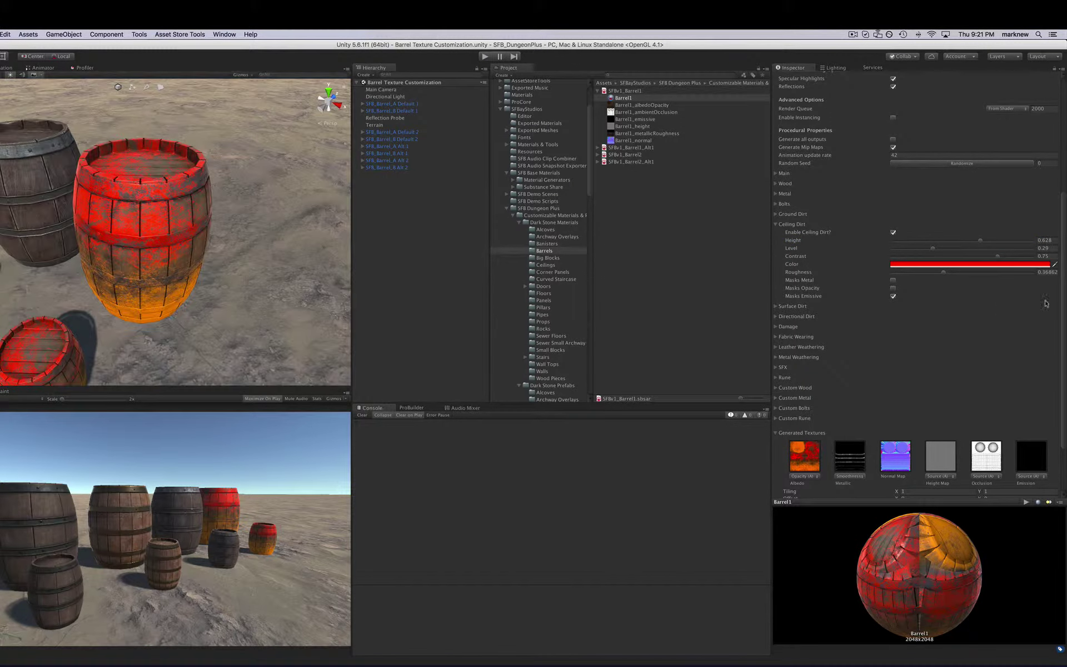
Set the ceiling dirt's Level to 0.937, Contrast to 1 and Height to 0.109 to limit it to the barrel tops.
{"action": "left_click", "coordinate": [1024, 248]}
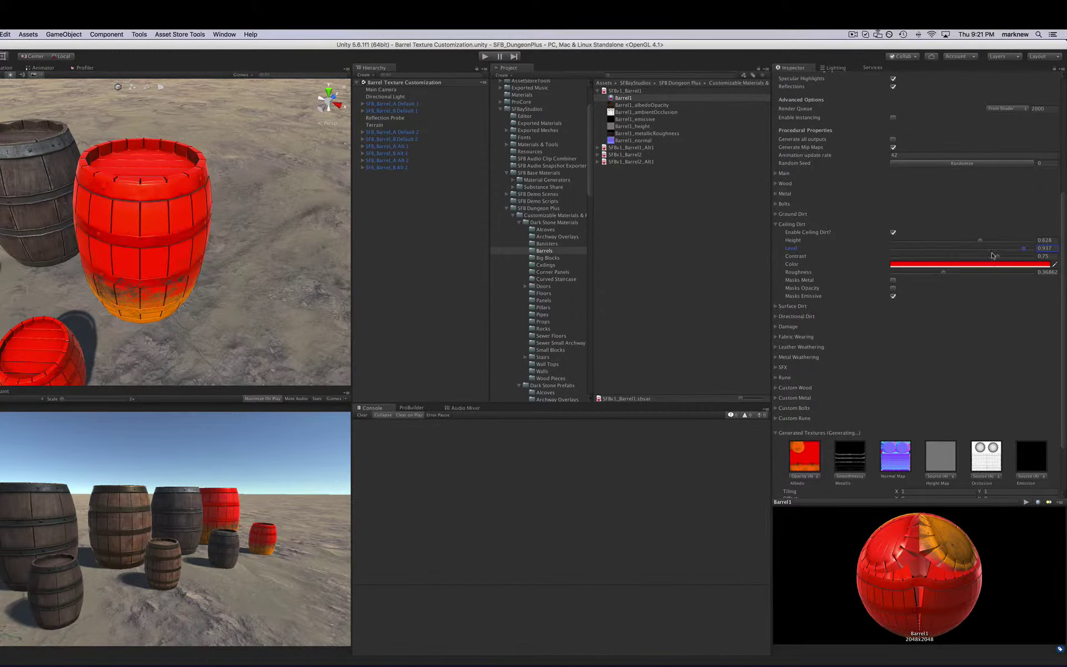
{"action": "left_click_drag", "start_coordinate": [973, 257], "coordinate": [1038, 257]}
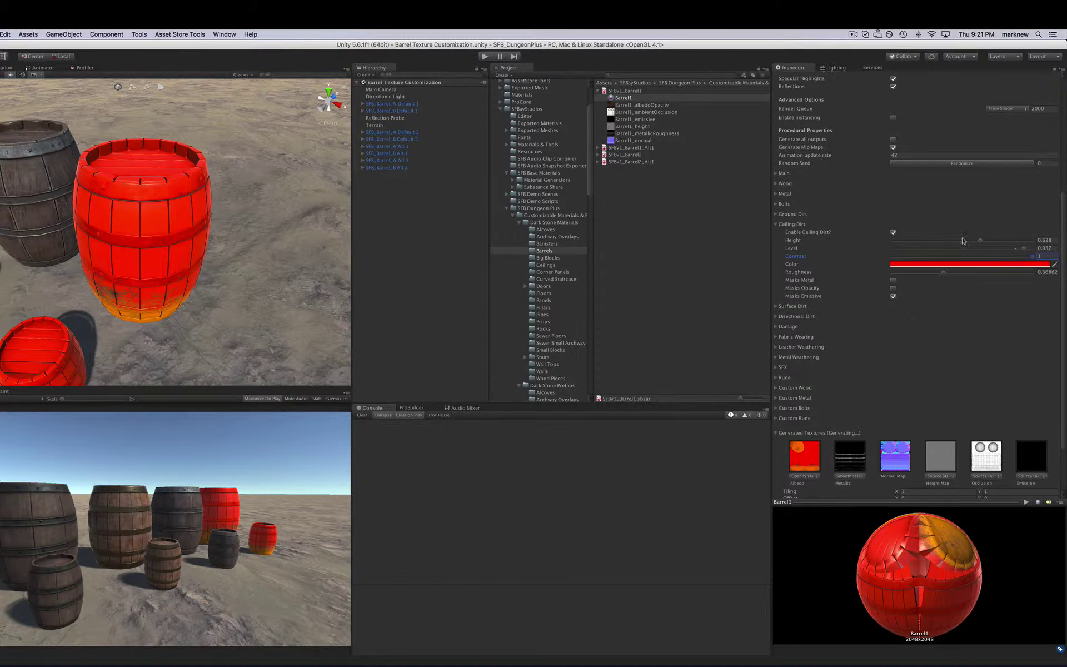
{"action": "left_click_drag", "start_coordinate": [958, 241], "coordinate": [949, 241]}
{"action": "left_click_drag", "start_coordinate": [910, 240], "coordinate": [908, 240]}
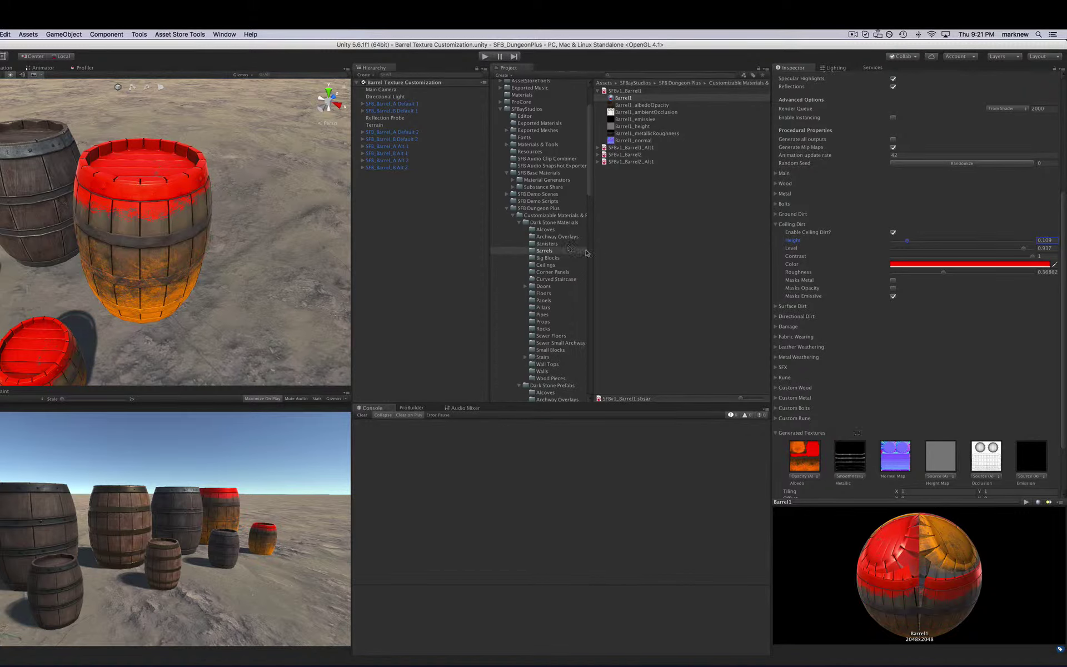
{"action": "left_click_drag", "start_coordinate": [146, 239], "coordinate": [206, 166], "text": "alt"}
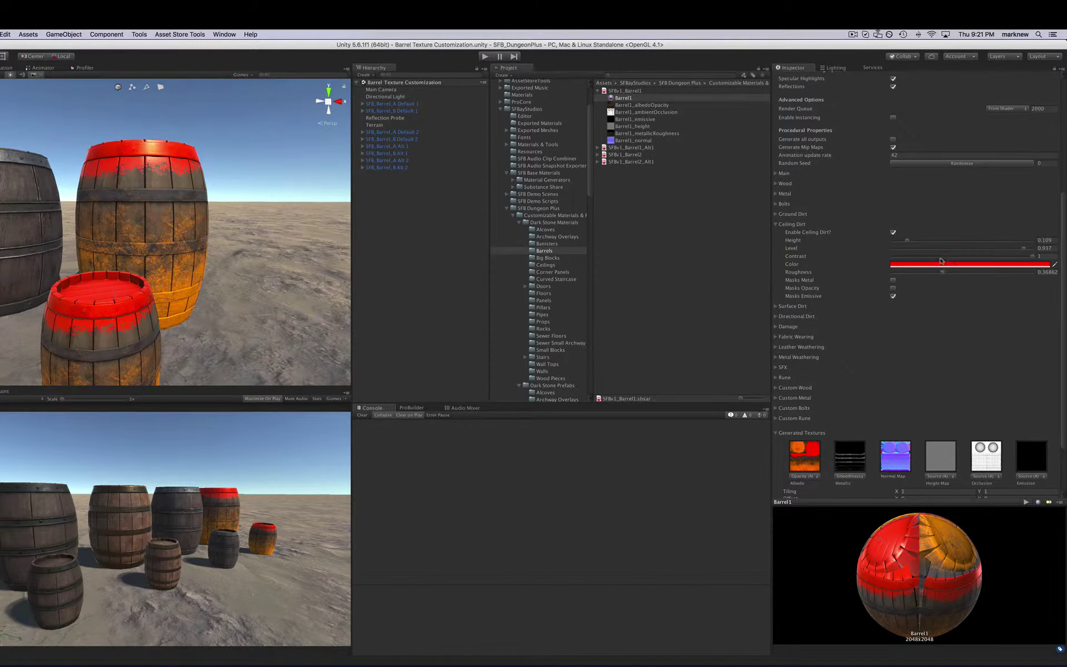
Change the ceiling dirt color to dark green 148556 and inspect the barrels from several distances and angles.
{"action": "left_click", "coordinate": [940, 263]}
{"action": "left_click", "coordinate": [401, 181]}
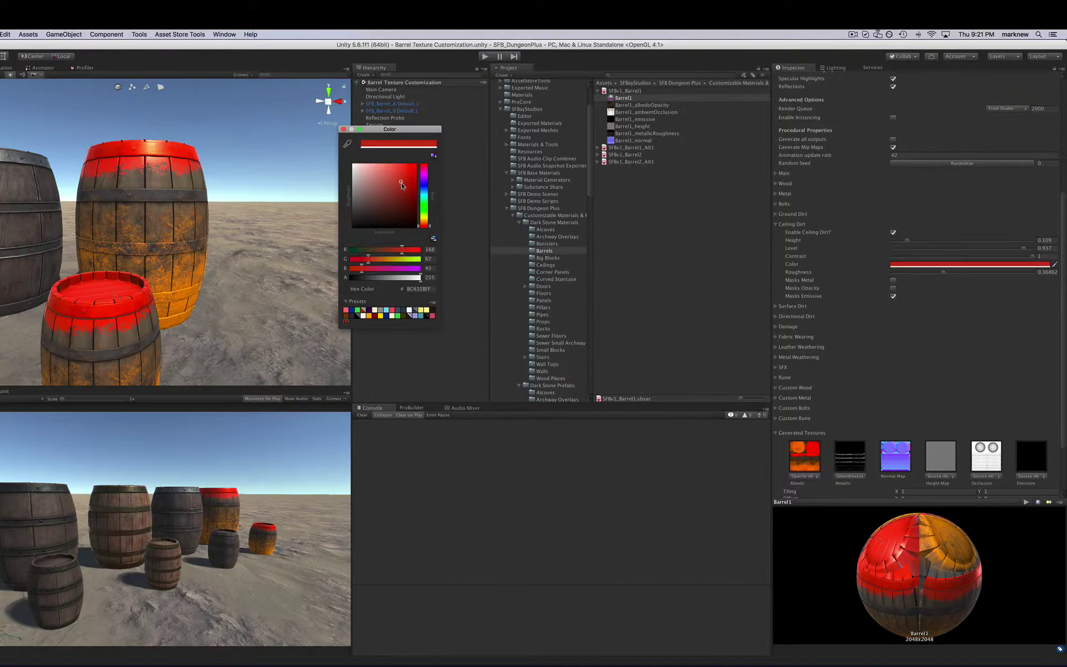
{"action": "left_click", "coordinate": [424, 198]}
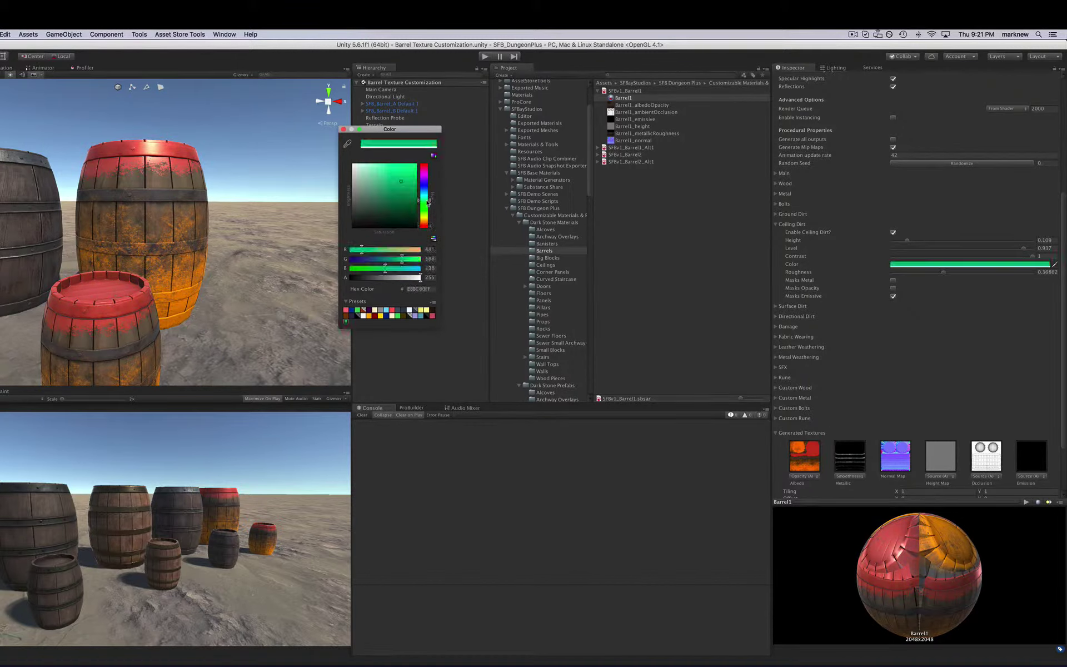
{"action": "left_click", "coordinate": [406, 194]}
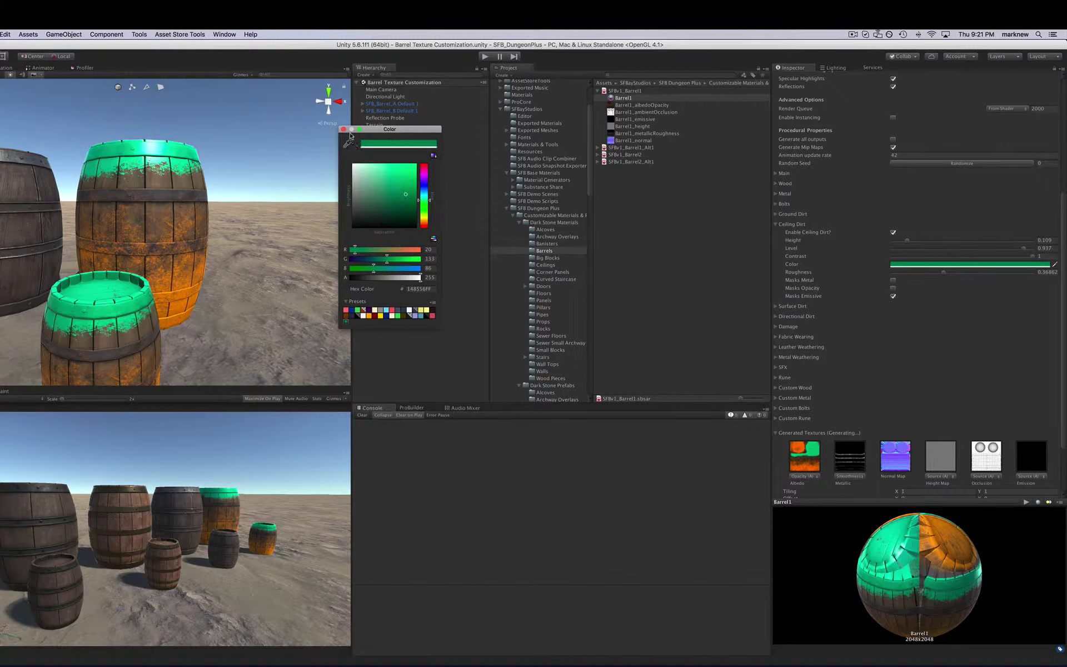
{"action": "left_click", "coordinate": [343, 129]}
{"action": "scroll", "coordinate": [116, 207], "scroll_direction": "down", "scroll_amount": 5}
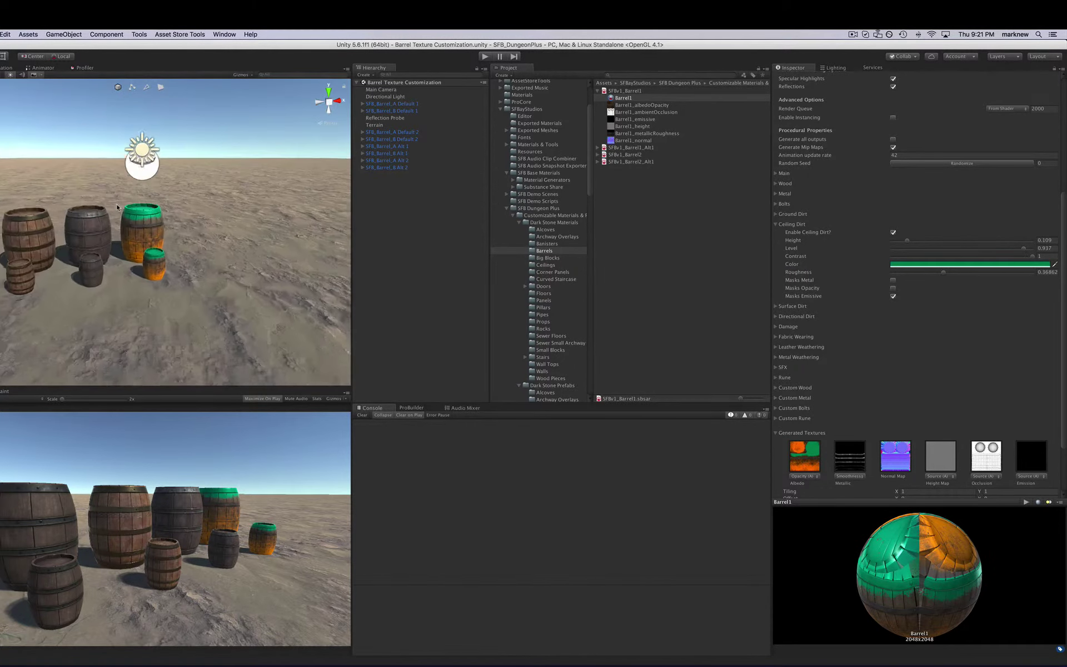
{"action": "scroll", "coordinate": [116, 207], "scroll_direction": "down", "scroll_amount": 2}
{"action": "left_click_drag", "start_coordinate": [117, 207], "coordinate": [188, 250], "text": "alt"}
{"action": "scroll", "coordinate": [189, 250], "scroll_direction": "up", "scroll_amount": 10}
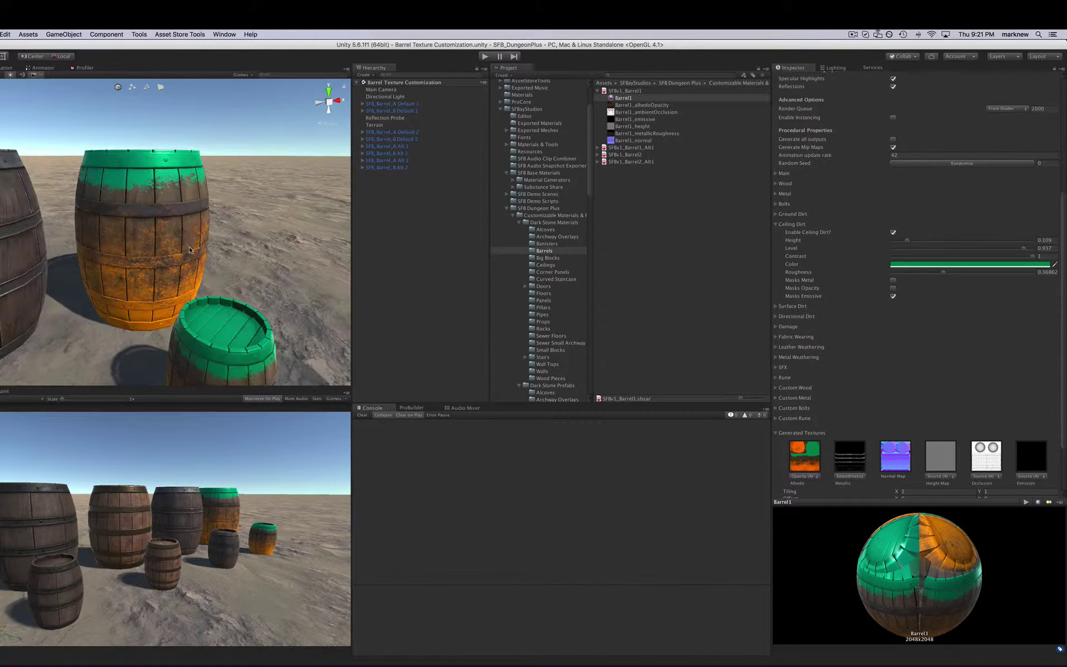
{"action": "scroll", "coordinate": [189, 250], "scroll_direction": "down", "scroll_amount": 5}
Disable both Ceiling Dirt and Ground Dirt, and collapse the Ground Dirt group.
{"action": "left_click", "coordinate": [893, 232]}
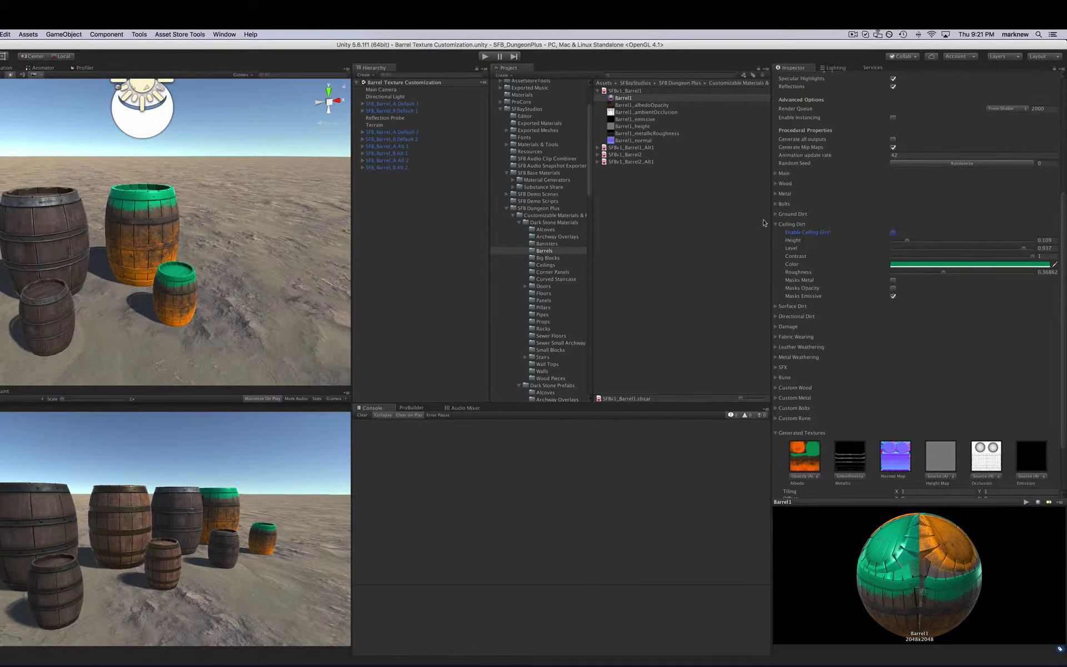
{"action": "left_click", "coordinate": [826, 214]}
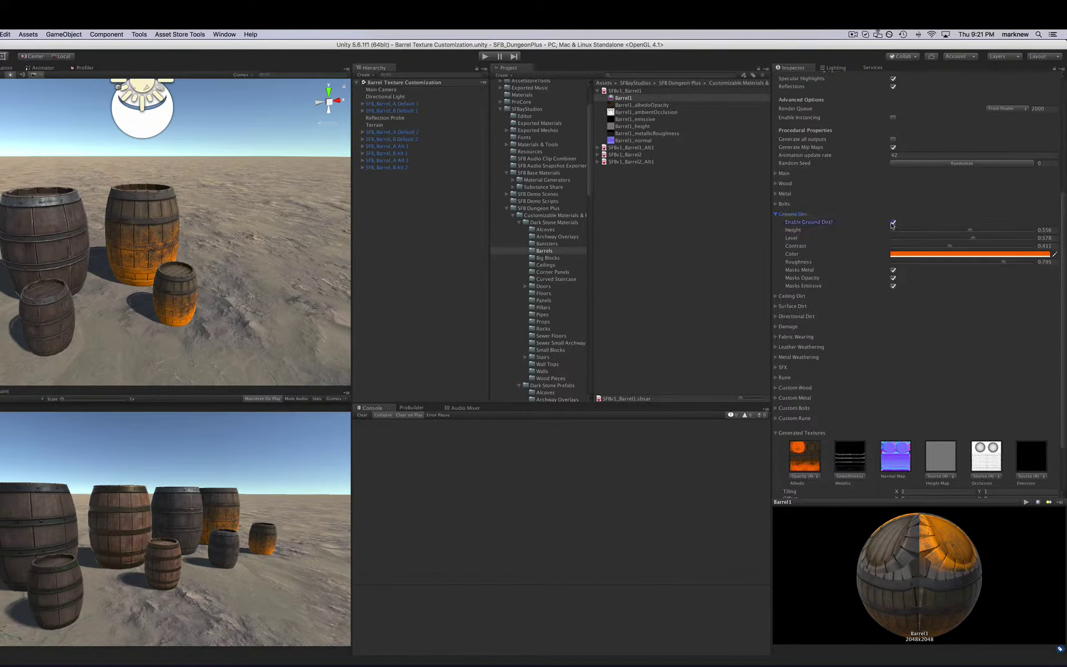
{"action": "left_click", "coordinate": [893, 222]}
{"action": "left_click", "coordinate": [776, 215]}
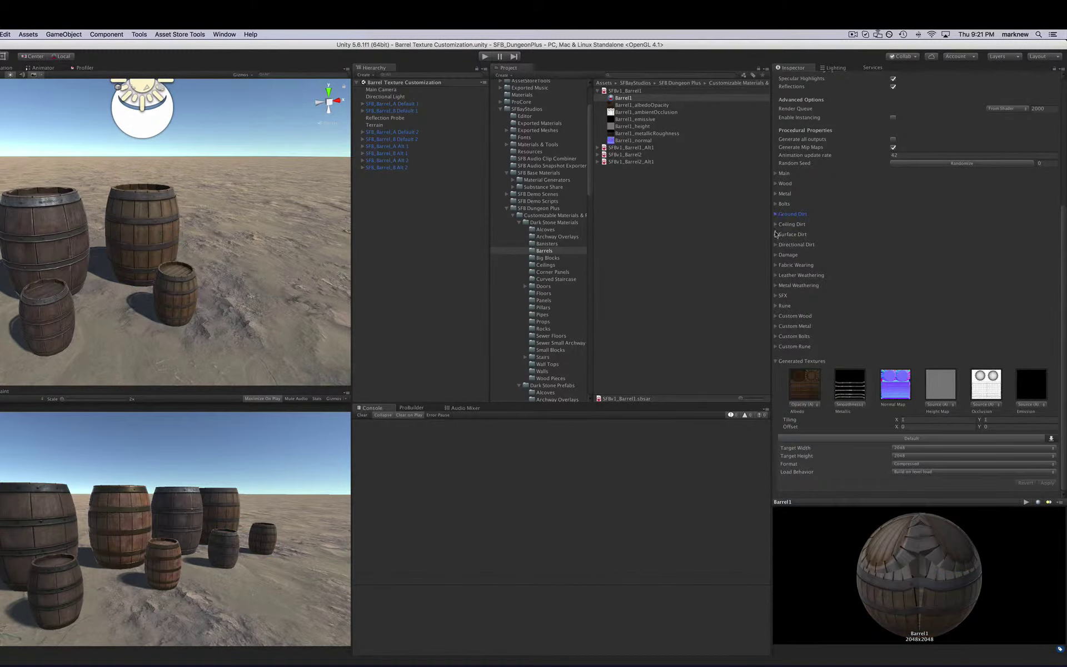
Enable Surface Dirt and set its color to bright magenta-purple D100FF.
{"action": "left_click", "coordinate": [776, 233]}
{"action": "left_click", "coordinate": [892, 243]}
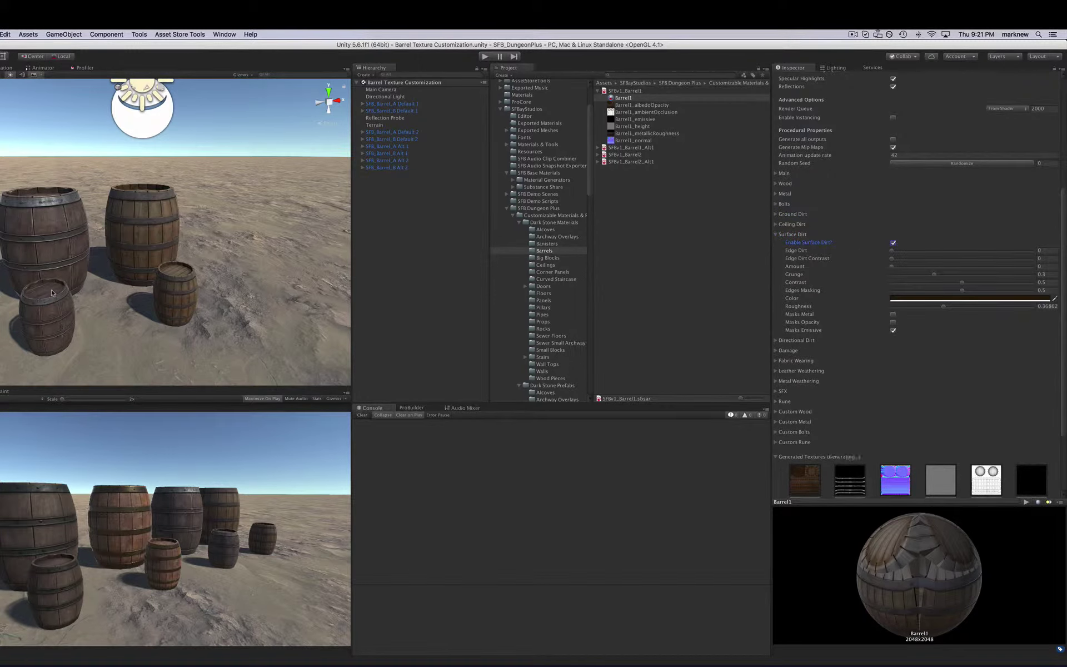
{"action": "mouse_move", "coordinate": [54, 293]}
{"action": "right_mouse_down"}
{"action": "mouse_move", "coordinate": [53, 253]}
{"action": "mouse_move", "coordinate": [53, 269]}
{"action": "right_mouse_up"}
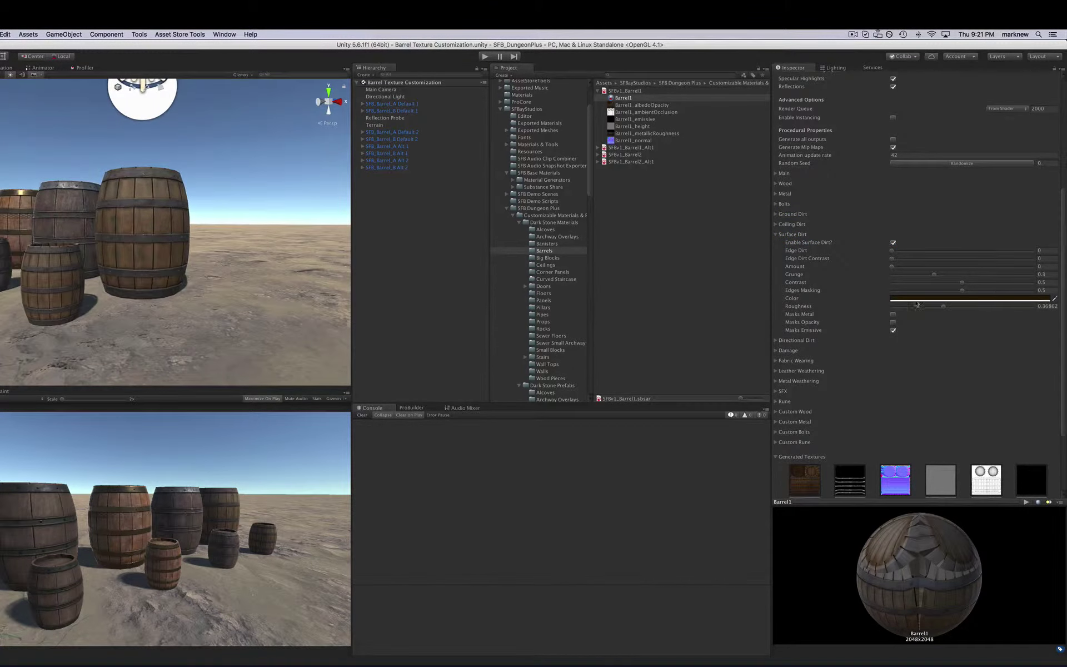
{"action": "left_click", "coordinate": [956, 299]}
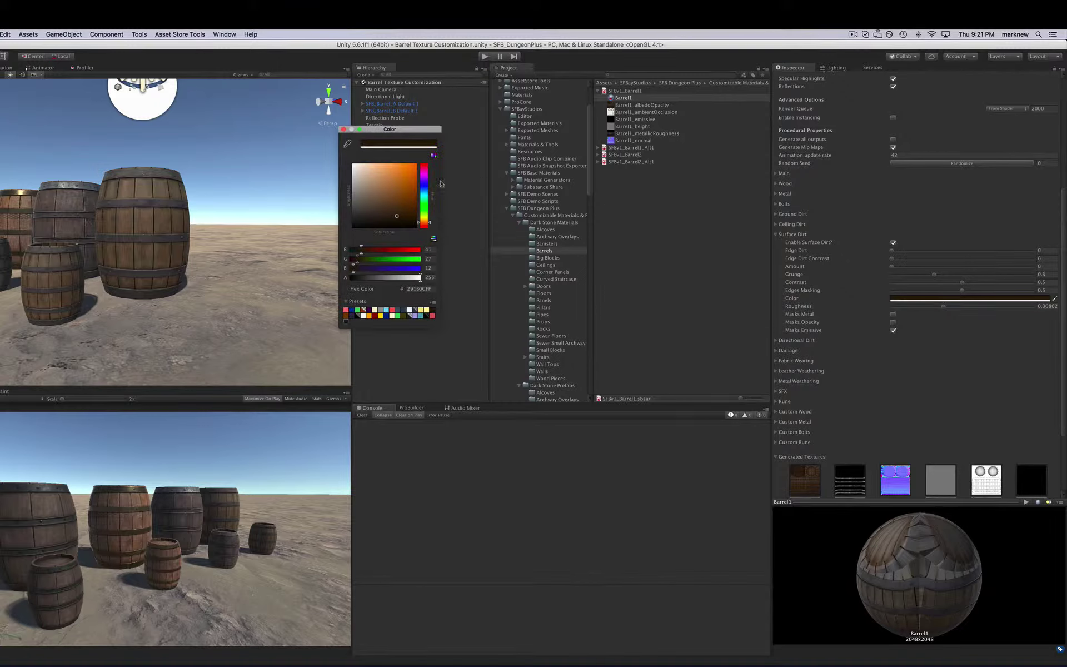
{"action": "left_click", "coordinate": [424, 170]}
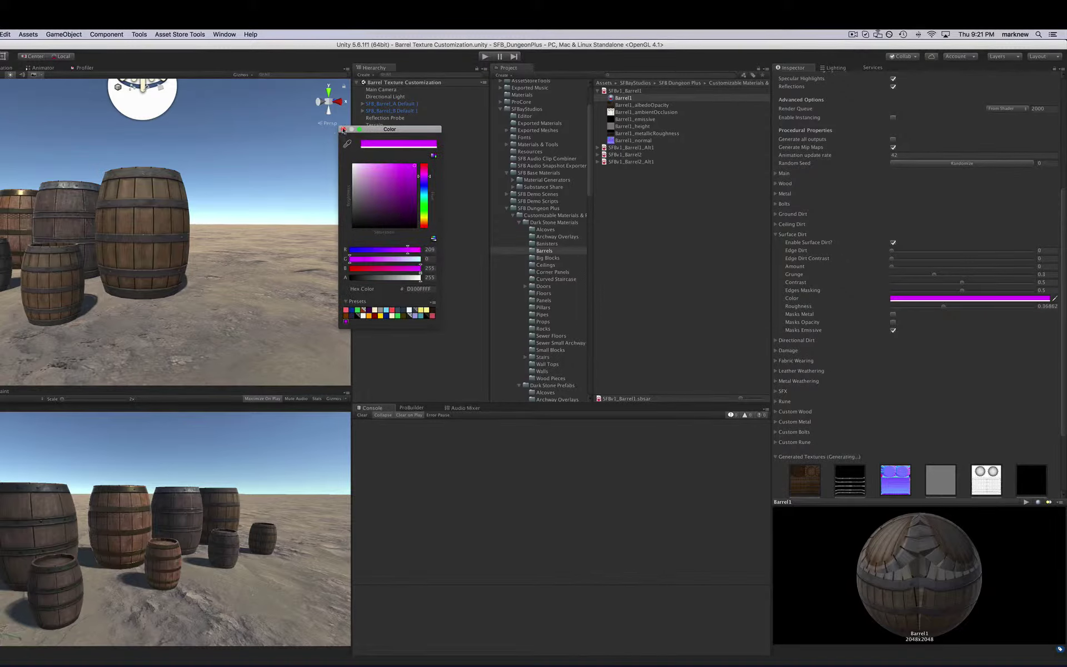
{"action": "left_click", "coordinate": [343, 129]}
Set the surface dirt's Edge Dirt to 0.758 and Edge Dirt Contrast to 0.458.
{"action": "left_click_drag", "start_coordinate": [892, 251], "coordinate": [921, 251]}
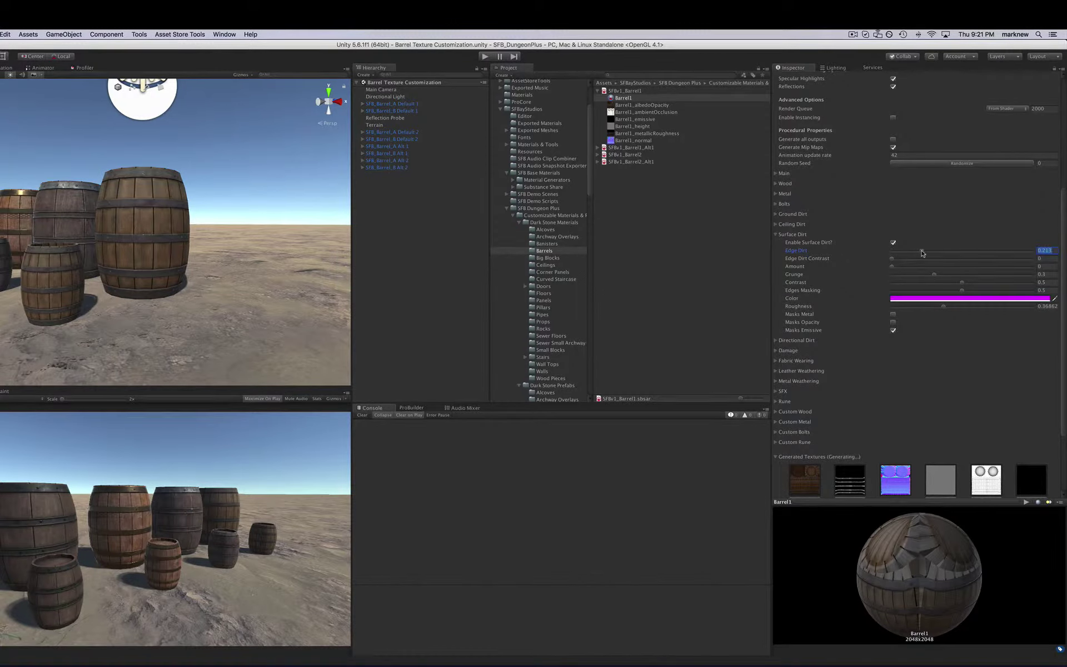
{"action": "scroll", "coordinate": [225, 257], "scroll_direction": "up", "scroll_amount": 5}
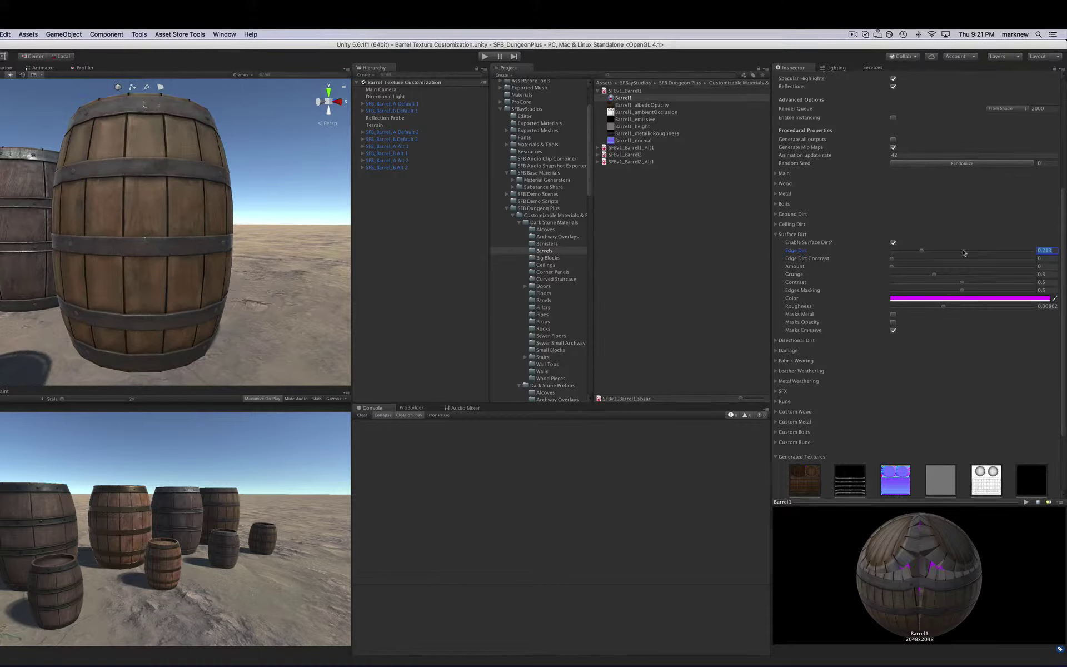
{"action": "left_click", "coordinate": [964, 251]}
{"action": "left_click", "coordinate": [1008, 252]}
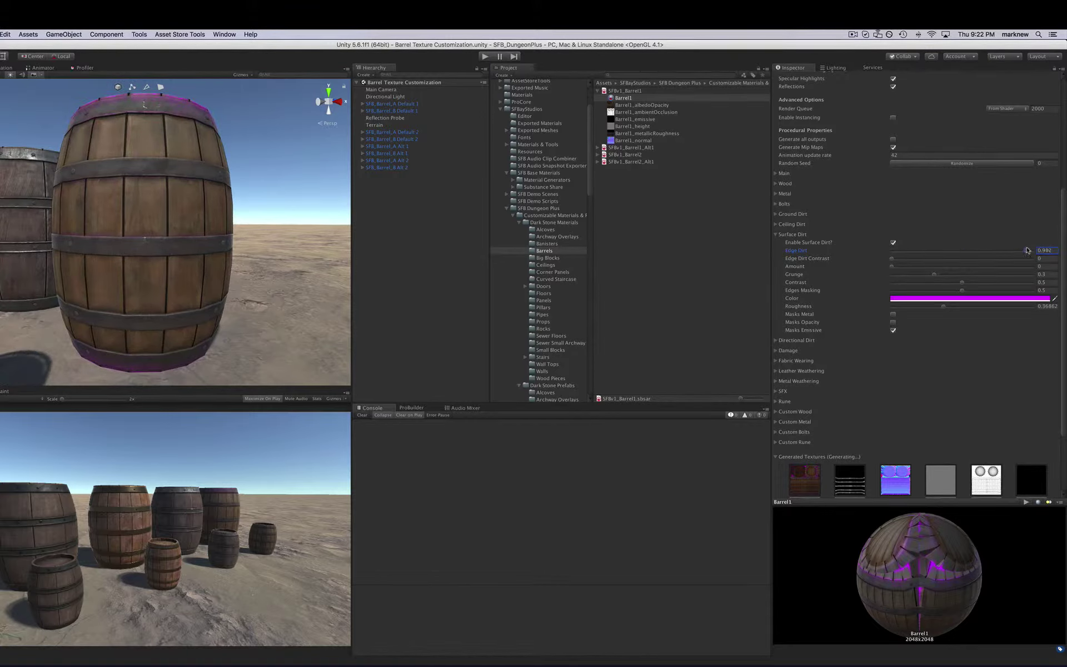
{"action": "left_click_drag", "start_coordinate": [1027, 251], "coordinate": [989, 253]}
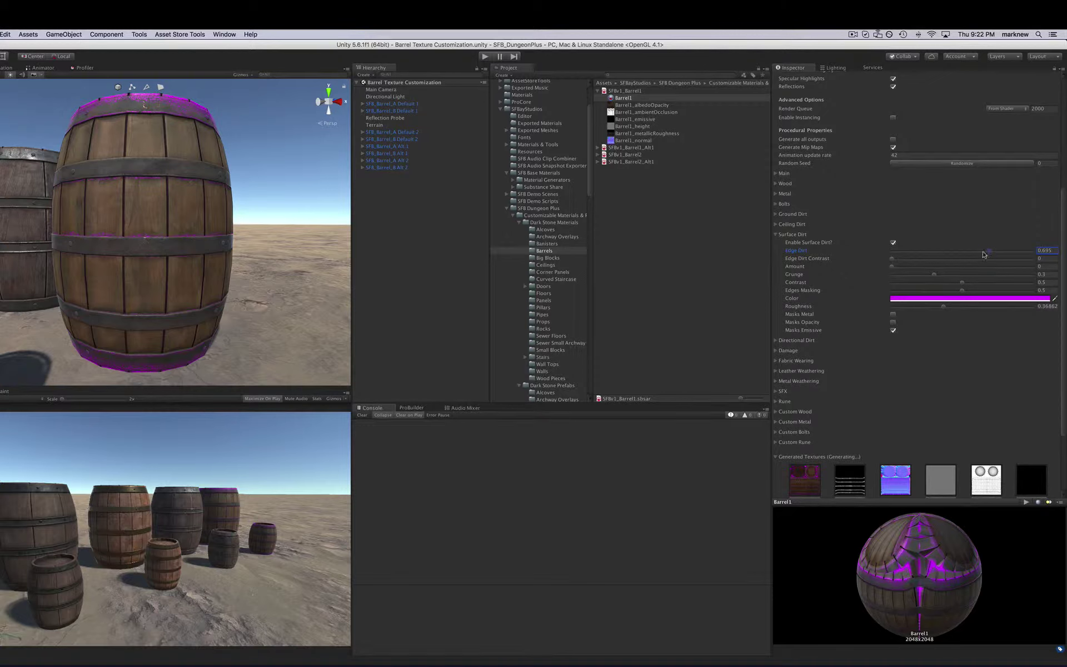
{"action": "left_click", "coordinate": [957, 259]}
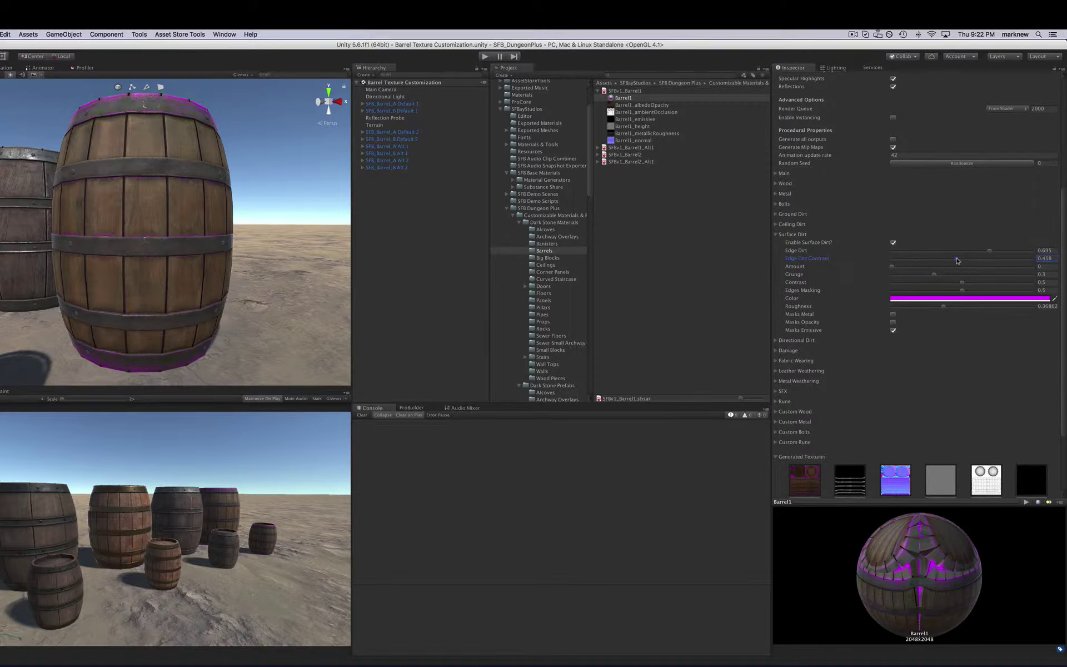
{"action": "left_click", "coordinate": [997, 251]}
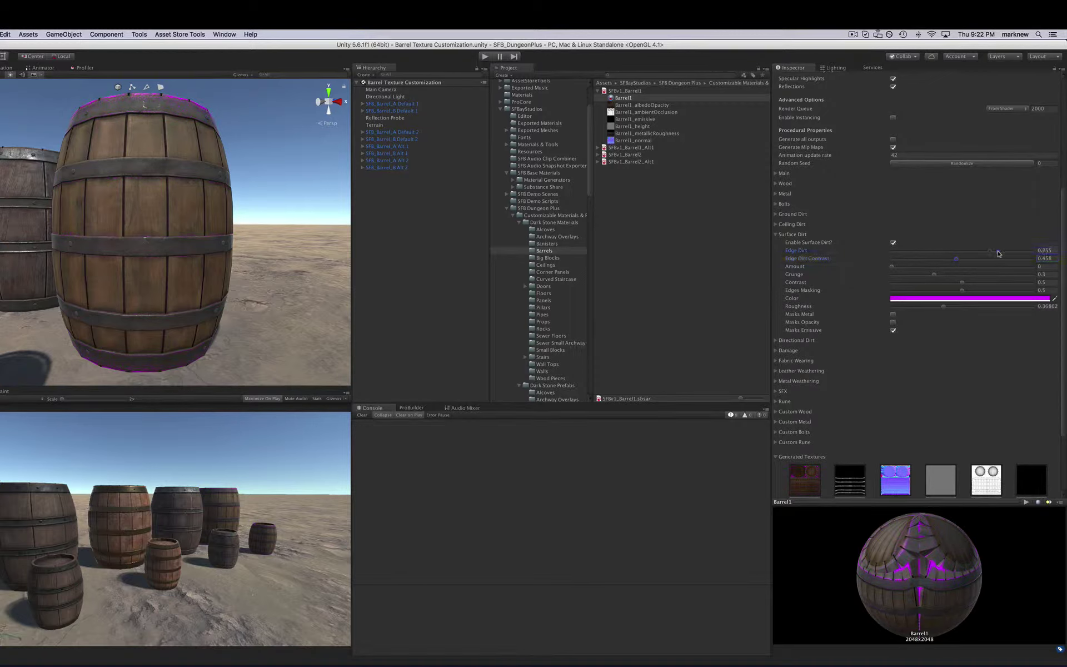
Set the surface dirt's Amount to 0.588 and Grunge to 0.339, trying stronger values of each.
{"action": "left_click", "coordinate": [926, 267]}
{"action": "left_click", "coordinate": [972, 267]}
{"action": "left_click", "coordinate": [1008, 267]}
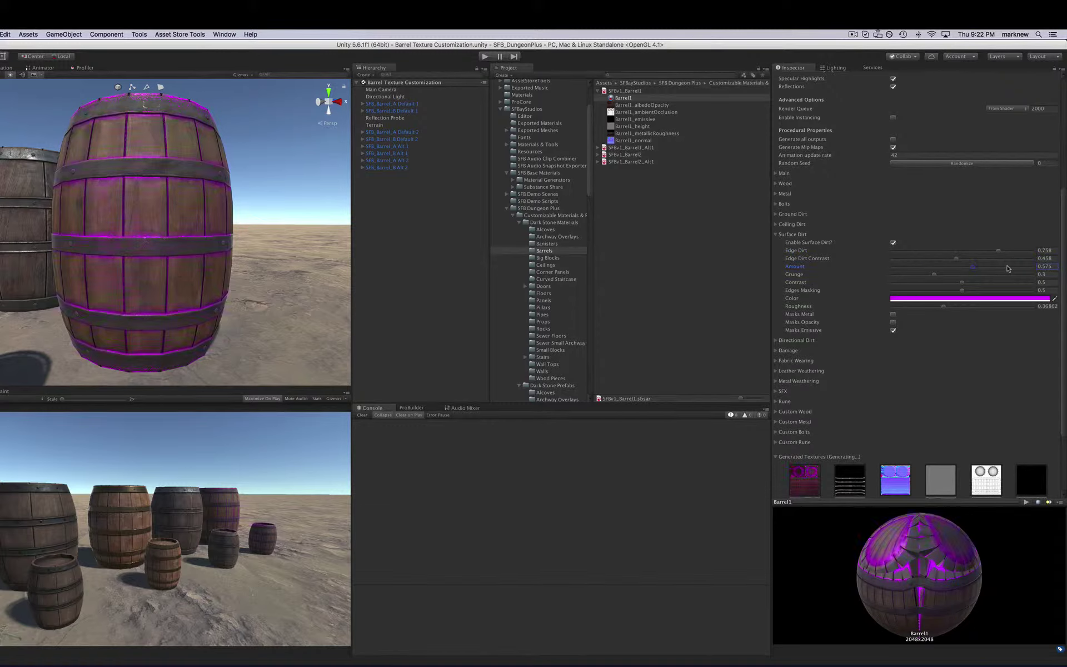
{"action": "left_click_drag", "start_coordinate": [988, 267], "coordinate": [965, 269]}
{"action": "left_click", "coordinate": [974, 268]}
{"action": "left_click_drag", "start_coordinate": [938, 278], "coordinate": [1013, 274]}
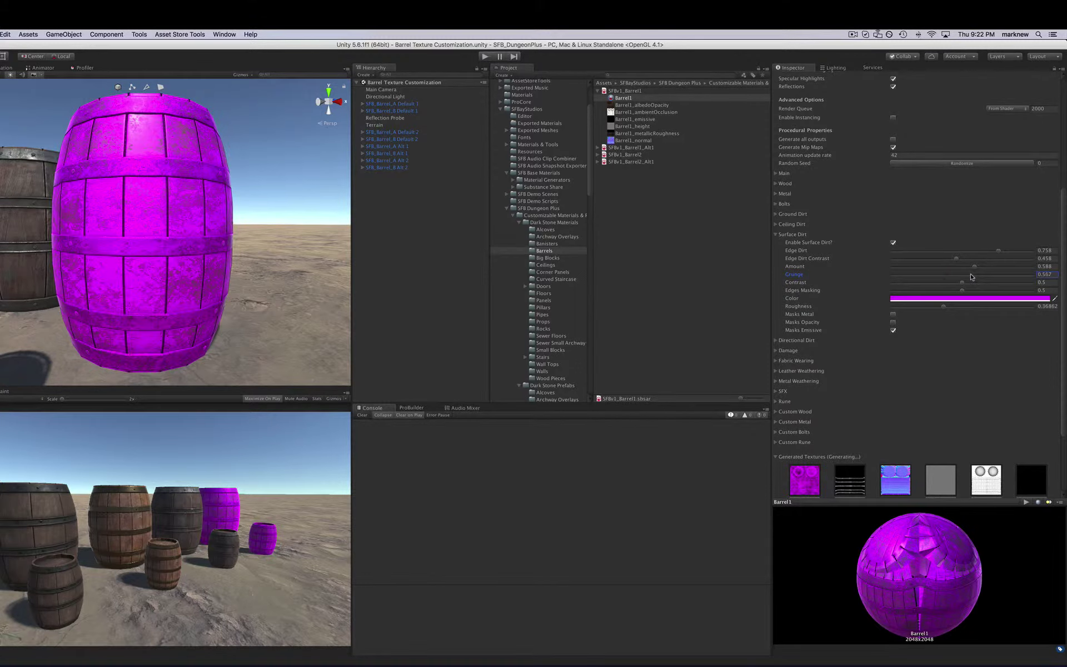
{"action": "left_click_drag", "start_coordinate": [971, 276], "coordinate": [933, 275]}
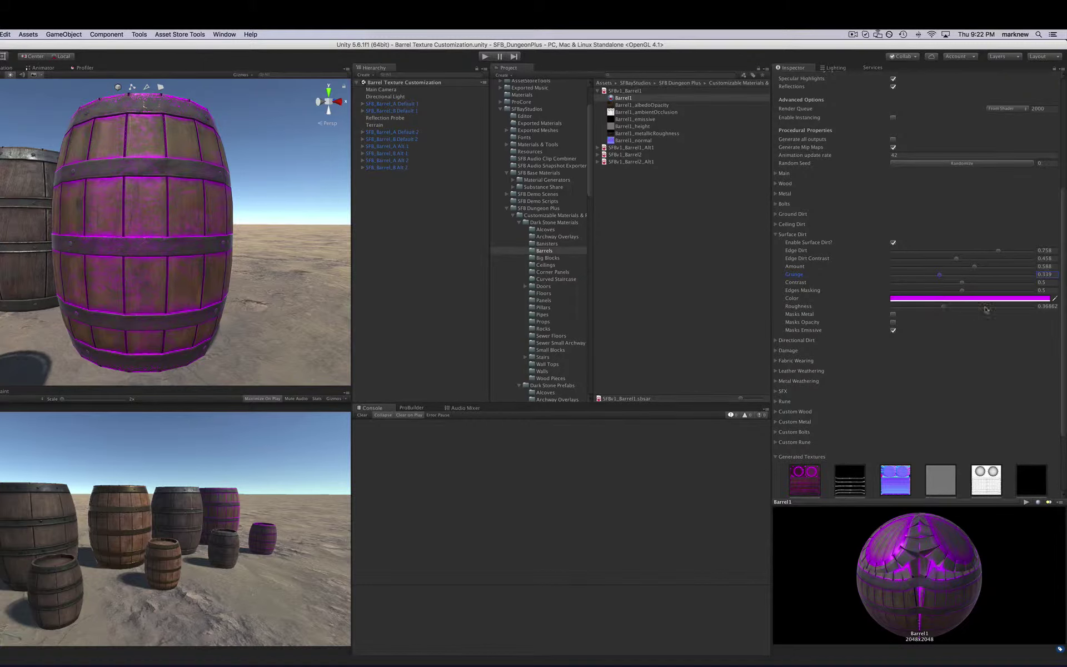
Give the surface dirt Roughness 0.798, dark brown color 291B0C and Masks Metal, and compare the barrel with Surface Dirt toggled.
{"action": "left_click", "coordinate": [1003, 305]}
{"action": "left_click", "coordinate": [985, 299]}
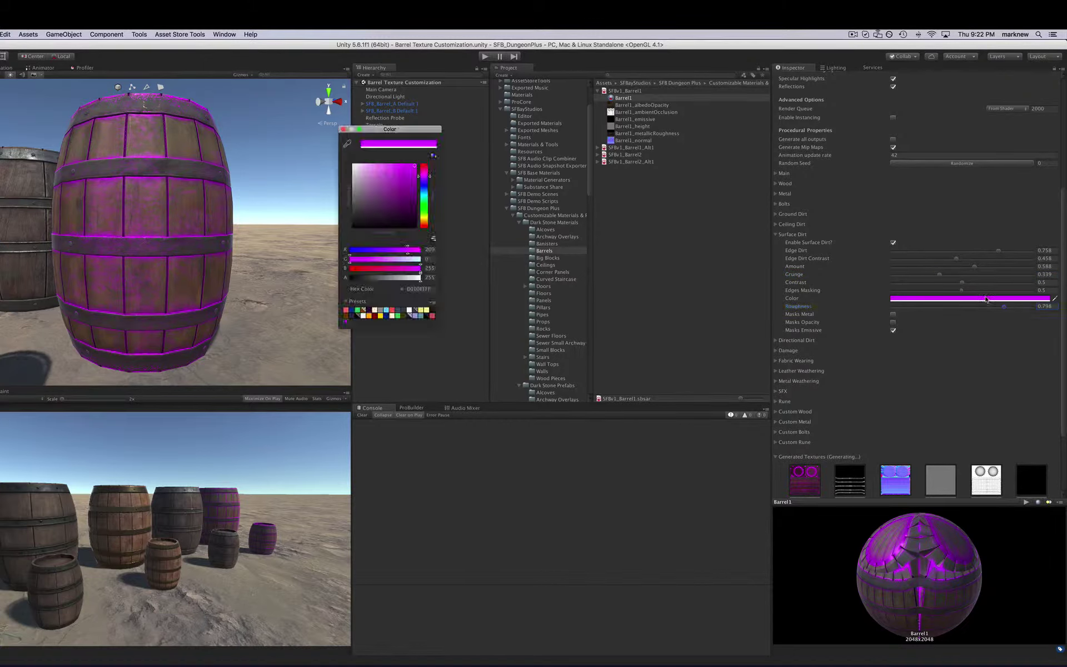
{"action": "left_click", "coordinate": [433, 313]}
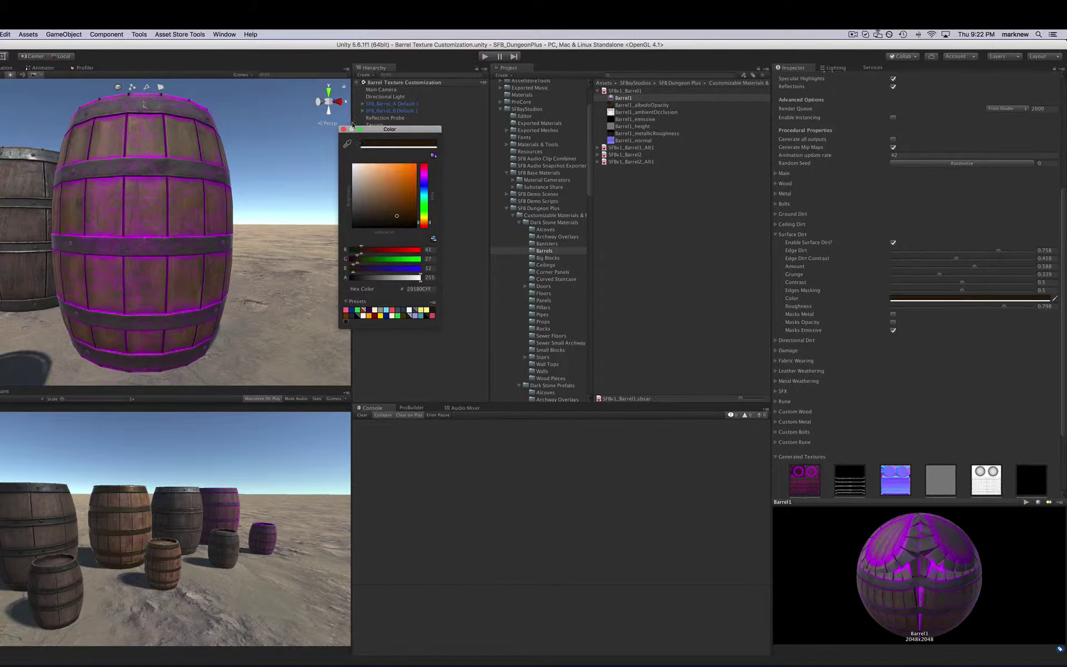
{"action": "left_click", "coordinate": [892, 315]}
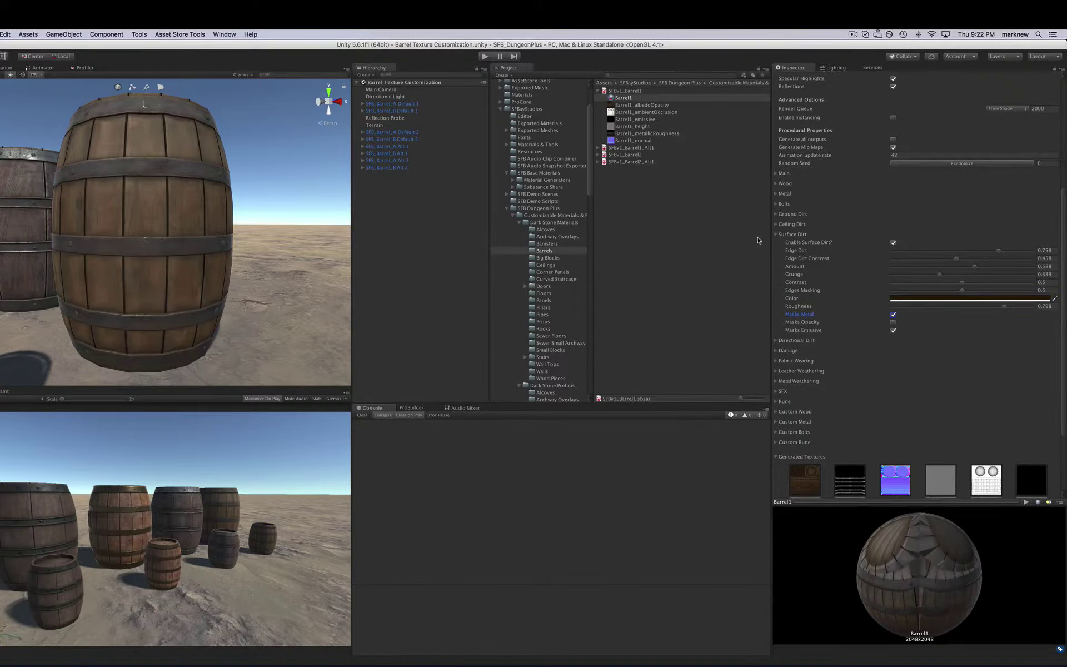
{"action": "left_click", "coordinate": [893, 242]}
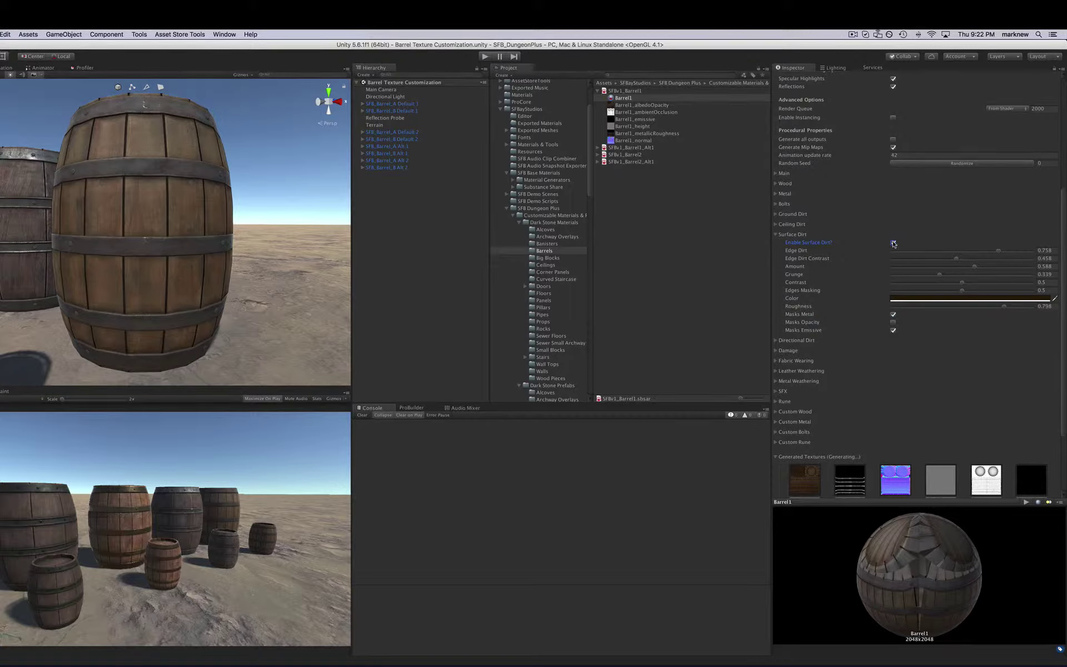
{"action": "mouse_move", "coordinate": [230, 245]}
{"action": "left_mouse_down", "text": "alt"}
{"action": "mouse_move", "coordinate": [198, 242]}
{"action": "mouse_move", "coordinate": [222, 257]}
{"action": "left_mouse_up", "text": "alt"}
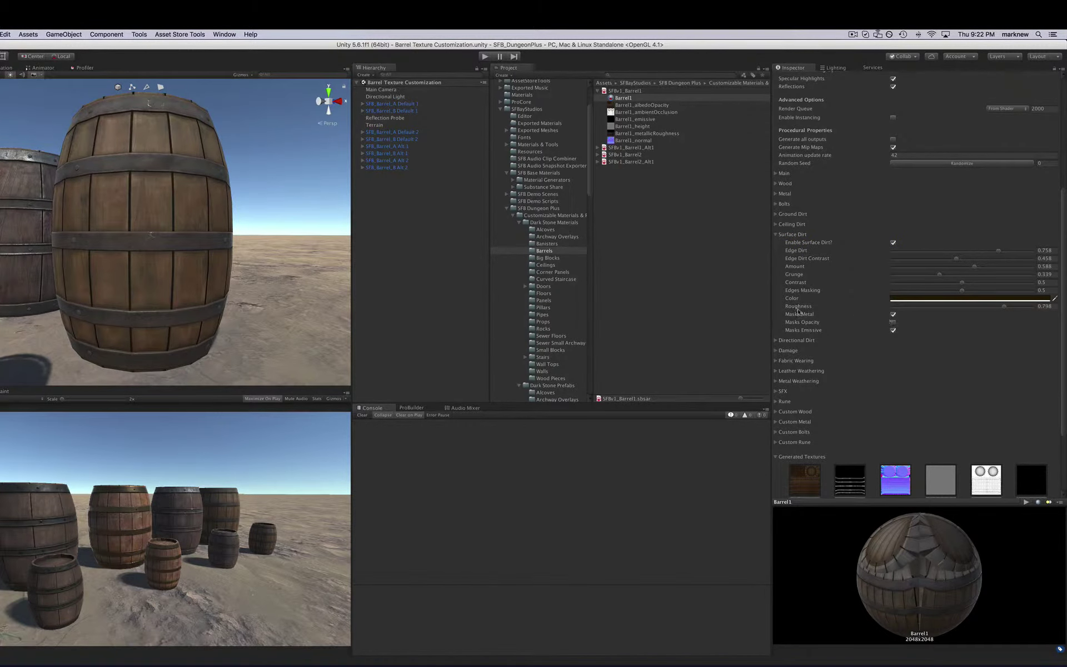
Recolor the ground dirt with the dark brown preset 291B0C, enable it, lower its Contrast and Level, and collapse its group.
{"action": "left_click", "coordinate": [776, 214]}
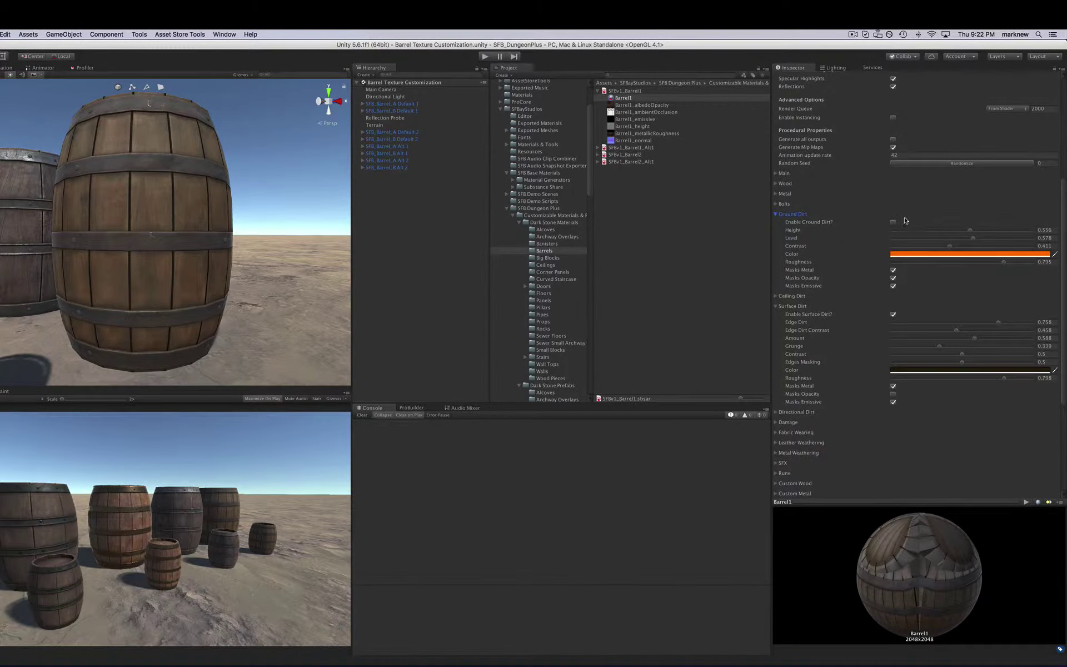
{"action": "left_click", "coordinate": [919, 254]}
{"action": "left_click", "coordinate": [432, 315]}
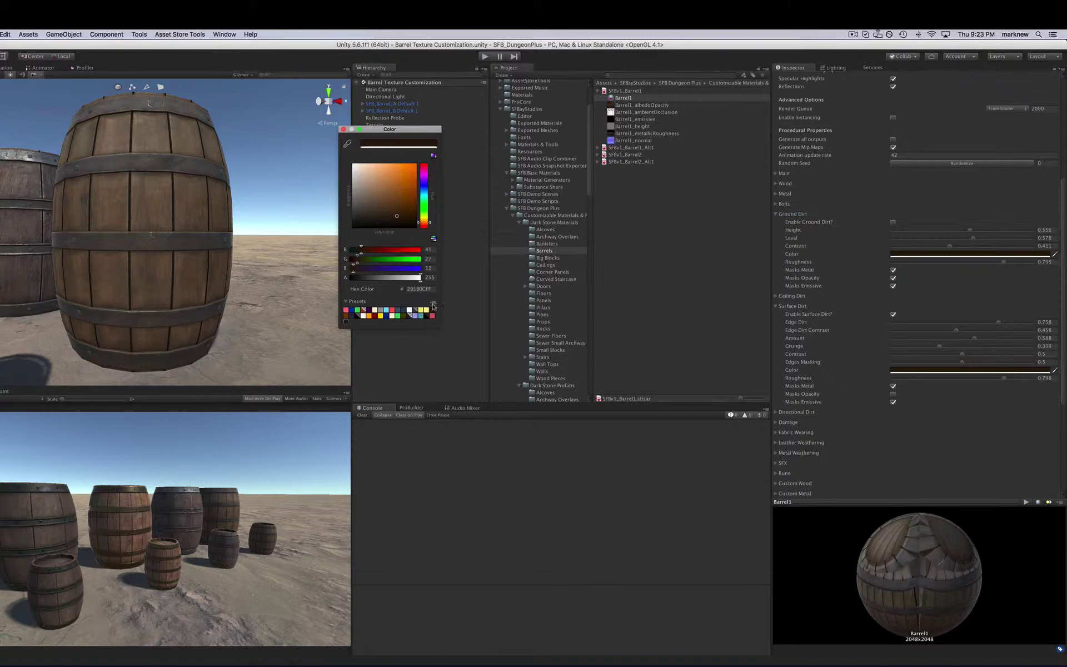
{"action": "left_click", "coordinate": [344, 130]}
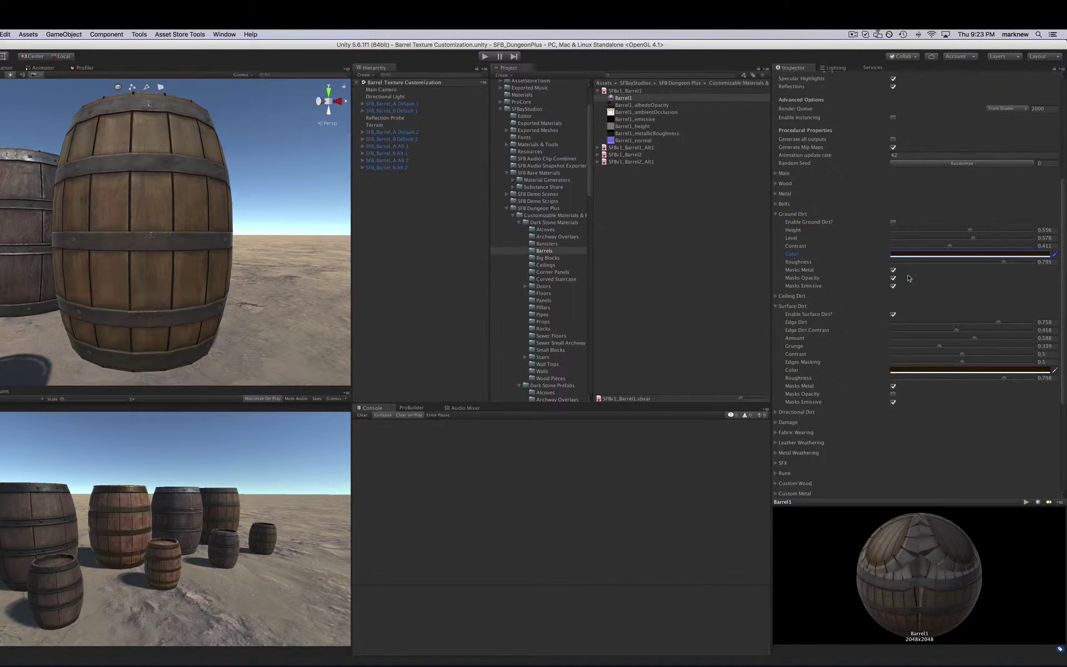
{"action": "left_click", "coordinate": [893, 222]}
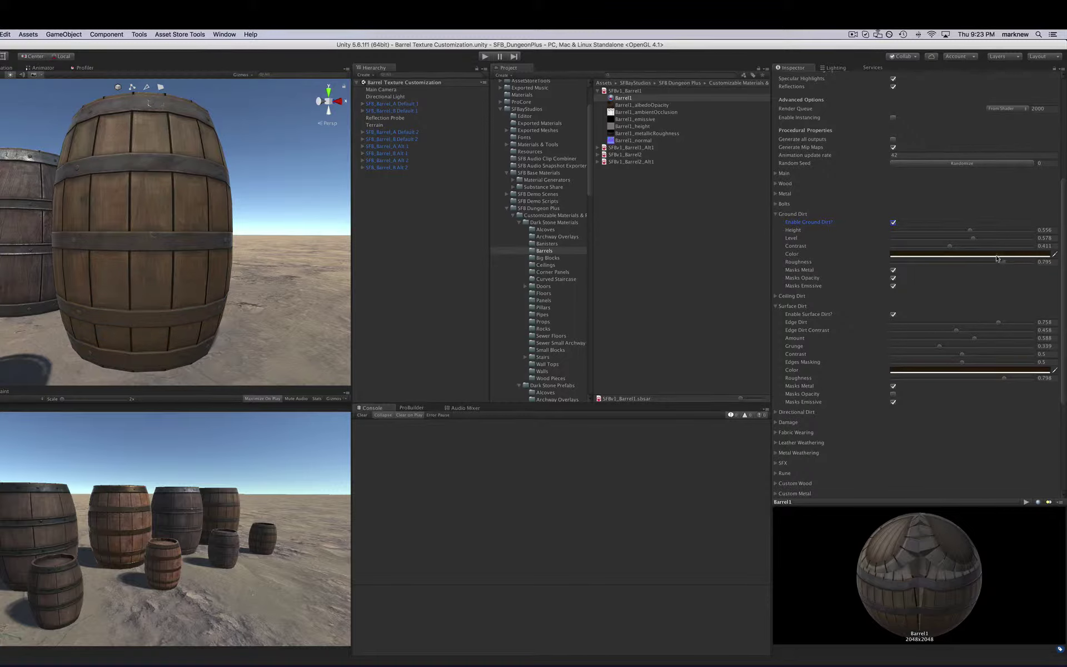
{"action": "left_click", "coordinate": [922, 245]}
{"action": "left_click", "coordinate": [943, 238]}
{"action": "left_click", "coordinate": [776, 214]}
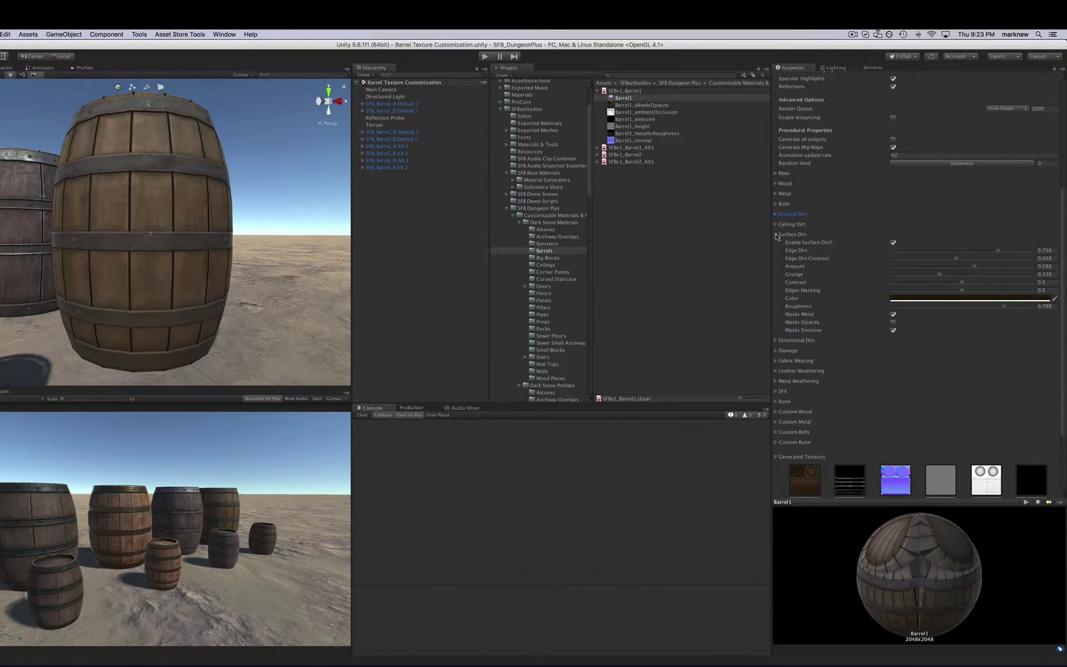
Enable Directional Dirt with Height 0.751 and Axis X Inverted, and orbit around the barrels to inspect its coverage.
{"action": "left_click", "coordinate": [776, 234]}
{"action": "left_click", "coordinate": [776, 244]}
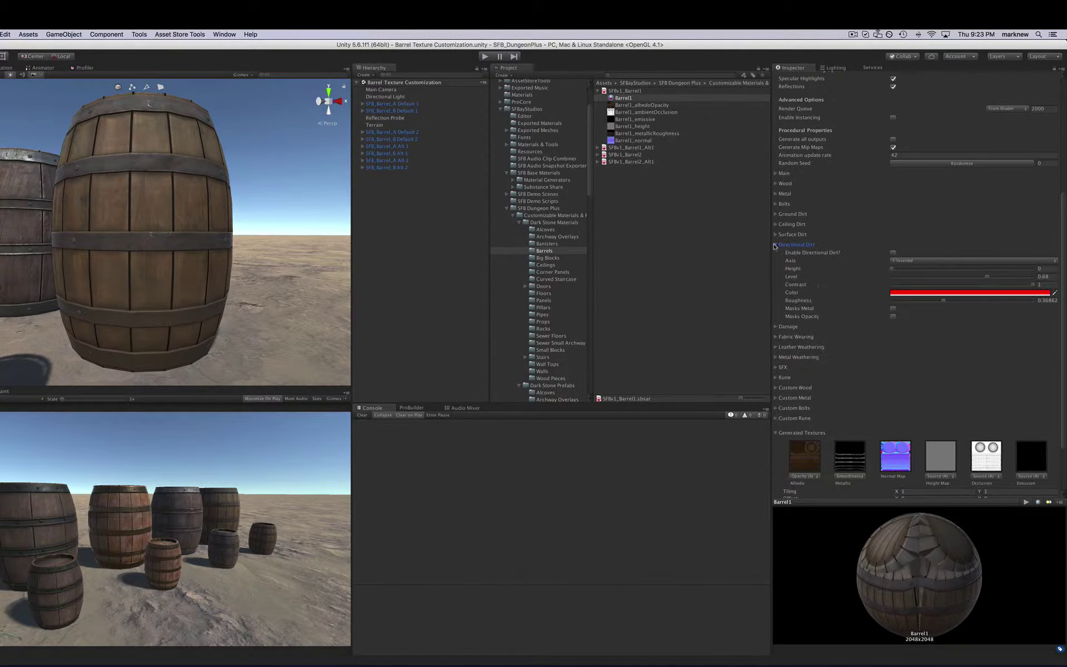
{"action": "left_click", "coordinate": [891, 253]}
{"action": "left_click", "coordinate": [996, 261]}
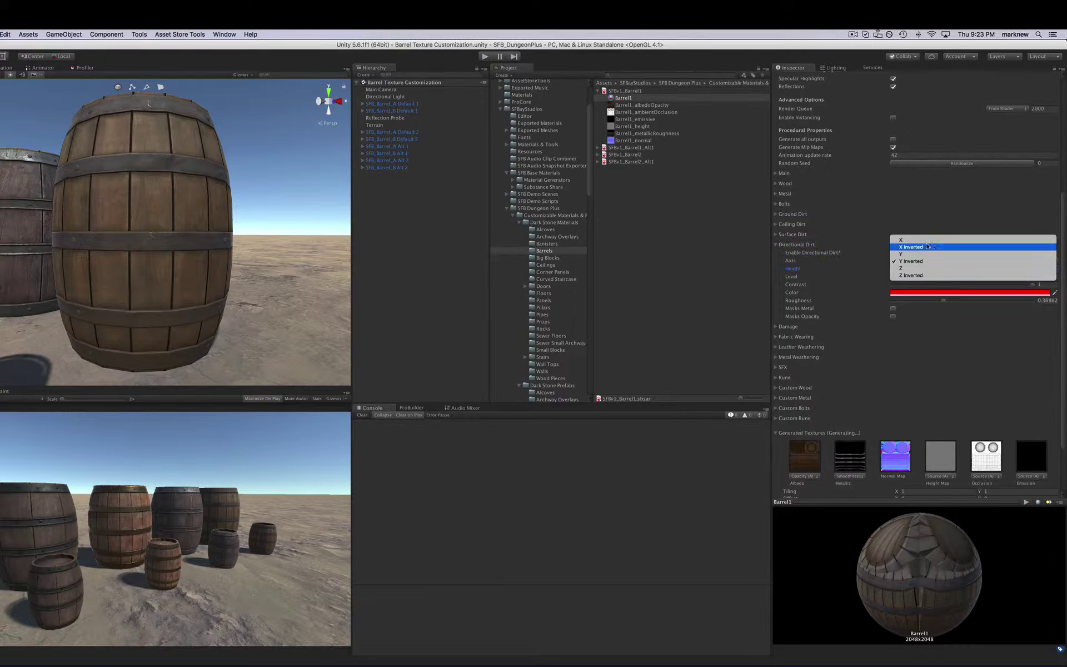
{"action": "left_click", "coordinate": [926, 247]}
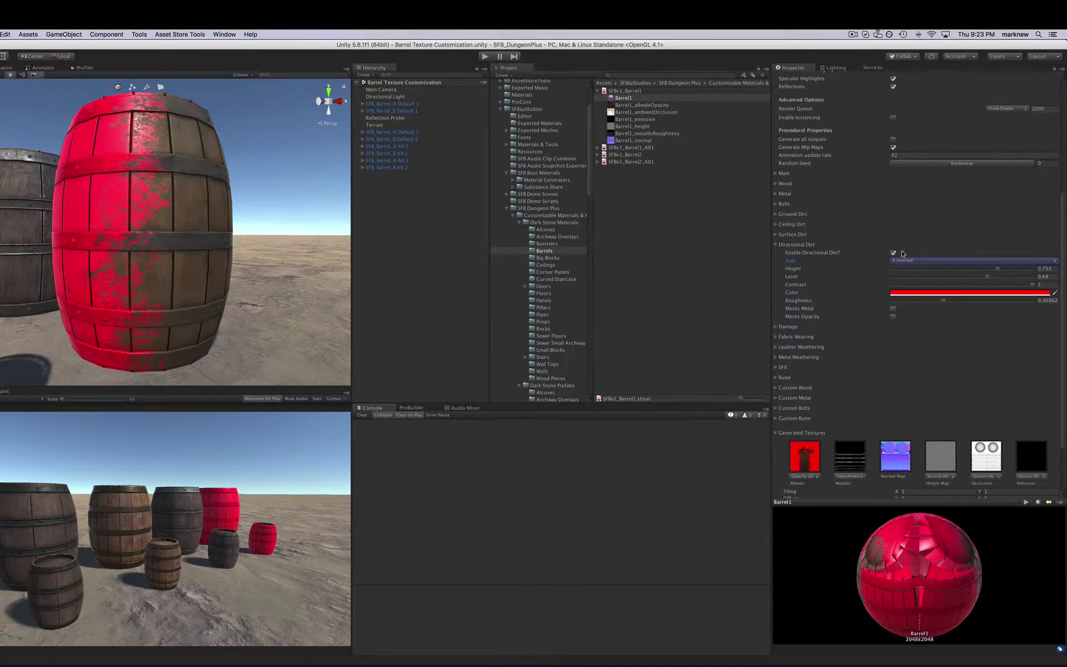
{"action": "left_click_drag", "start_coordinate": [228, 269], "coordinate": [100, 311], "text": "alt"}
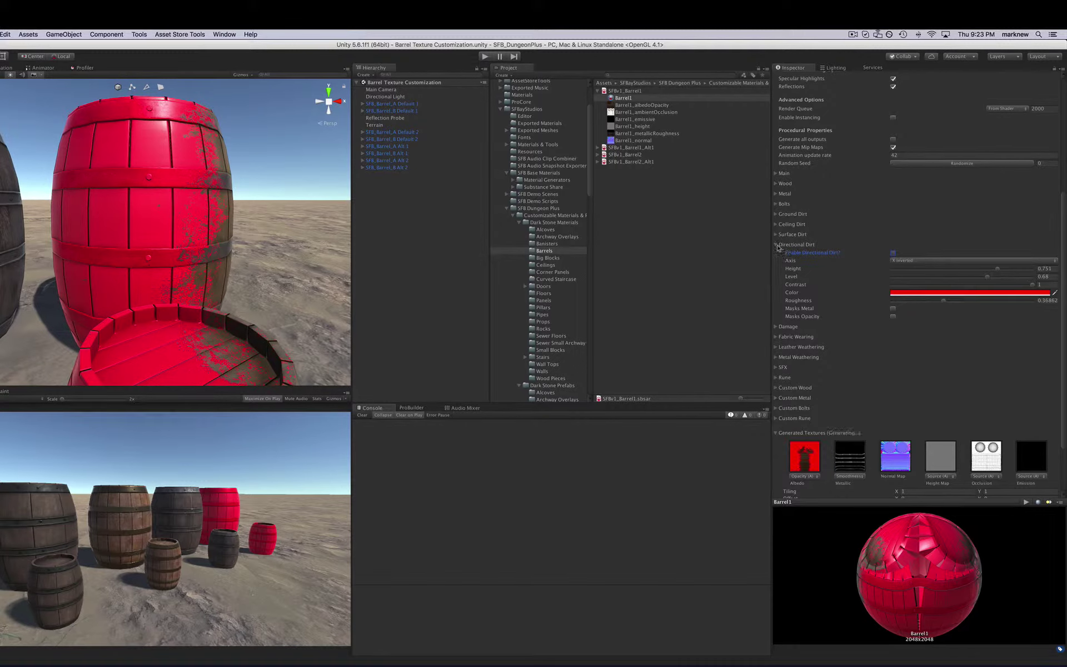
Collapse the Directional Dirt group, expand the Damage group and enable Damage on the Barrel1 material.
{"action": "left_click", "coordinate": [776, 244]}
{"action": "left_click", "coordinate": [776, 255]}
{"action": "left_click", "coordinate": [893, 262]}
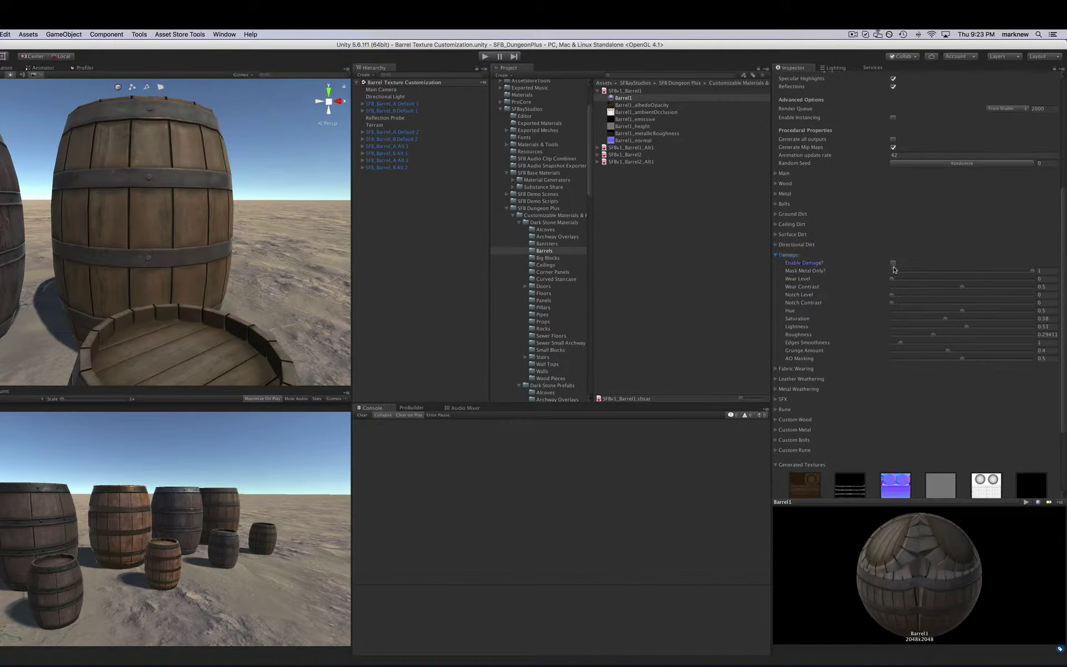
{"action": "left_click_drag", "start_coordinate": [283, 280], "coordinate": [128, 122], "text": "alt"}
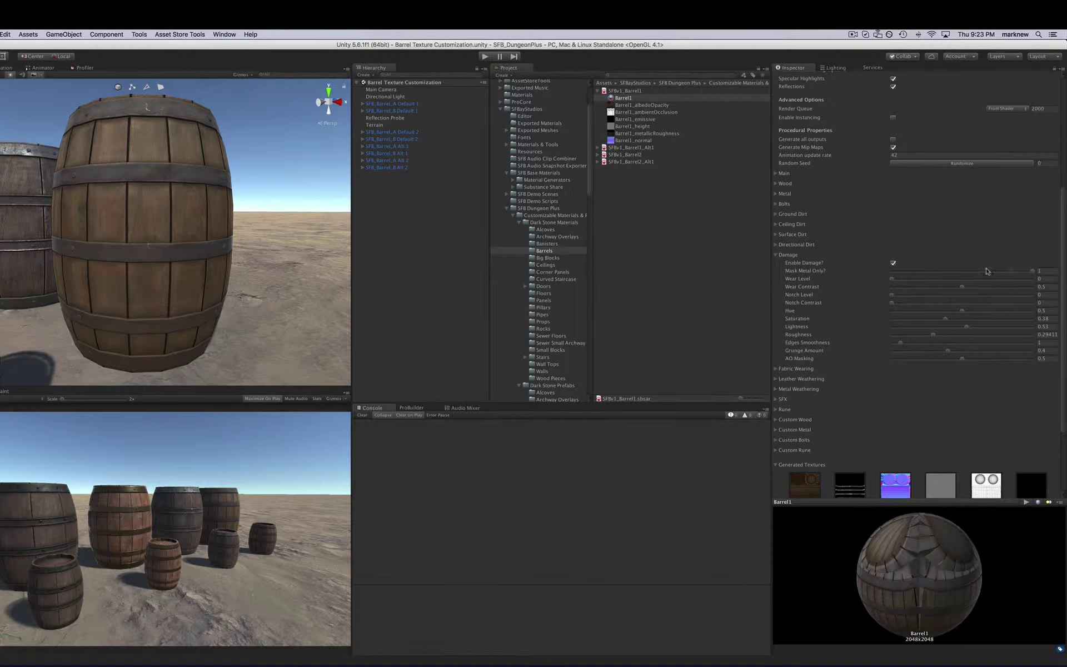
Set the damage's Mask Metal Only to 0, Wear Level to 0.525 and Lightness to 0.874, and inspect the barrel's rim.
{"action": "left_click_drag", "start_coordinate": [987, 271], "coordinate": [921, 270]}
{"action": "left_click", "coordinate": [966, 280]}
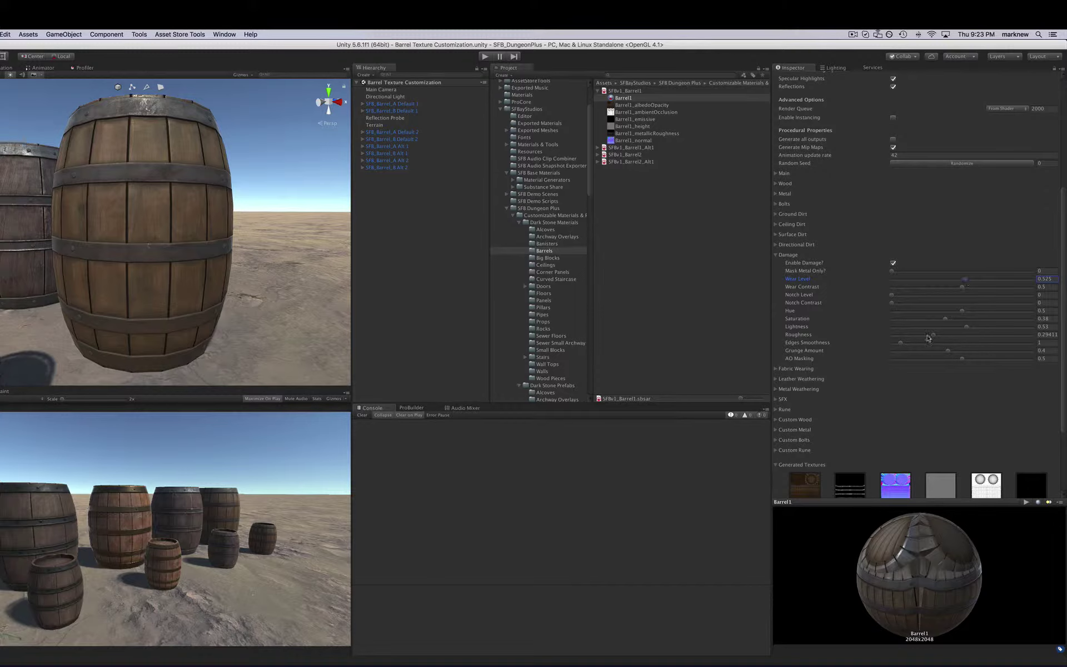
{"action": "left_click", "coordinate": [1014, 327]}
{"action": "left_click_drag", "start_coordinate": [222, 192], "coordinate": [152, 314], "text": "alt"}
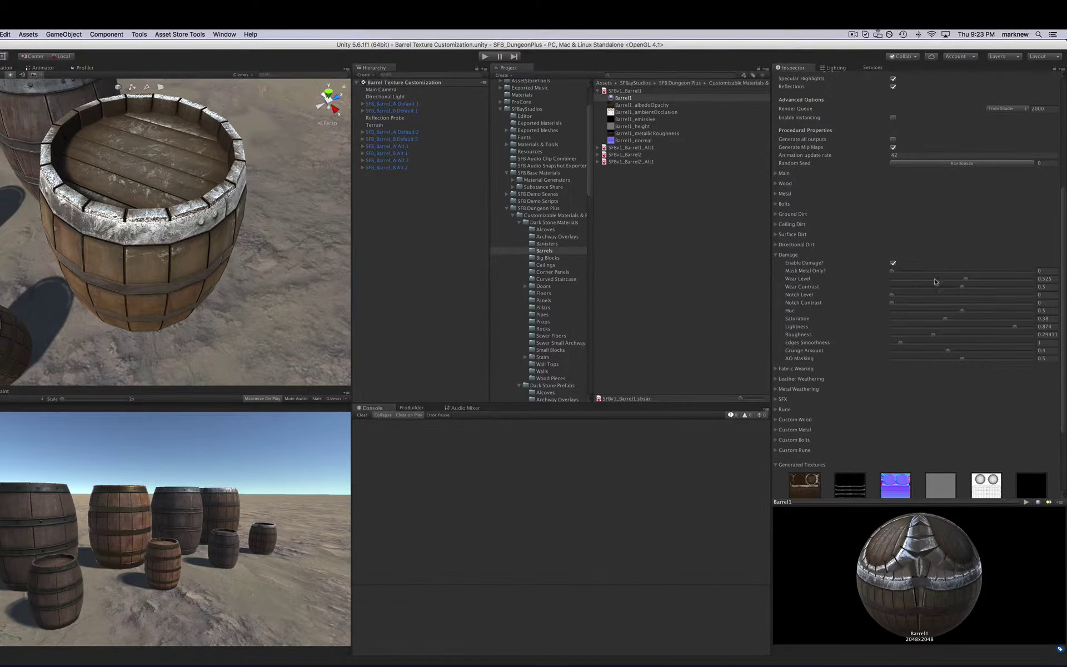
Lower the damage's Wear Contrast to 0.09 and compare the wood wear with Mask Metal Only at 1 and at 0.002.
{"action": "left_click", "coordinate": [999, 287]}
{"action": "left_click", "coordinate": [904, 287]}
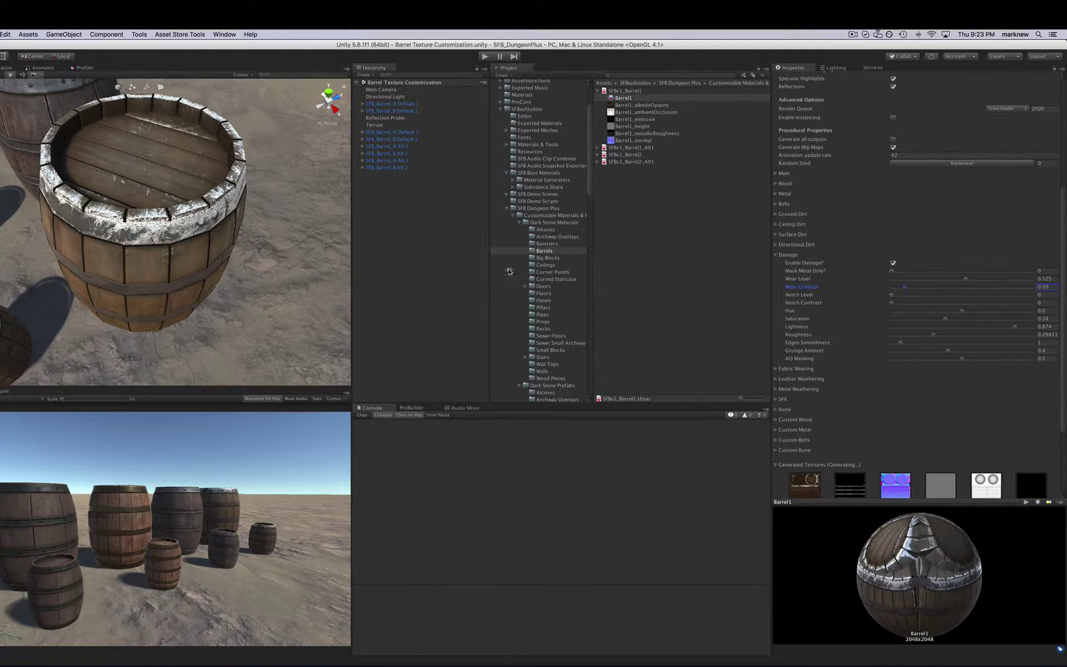
{"action": "left_click_drag", "start_coordinate": [198, 280], "coordinate": [231, 211], "text": "alt"}
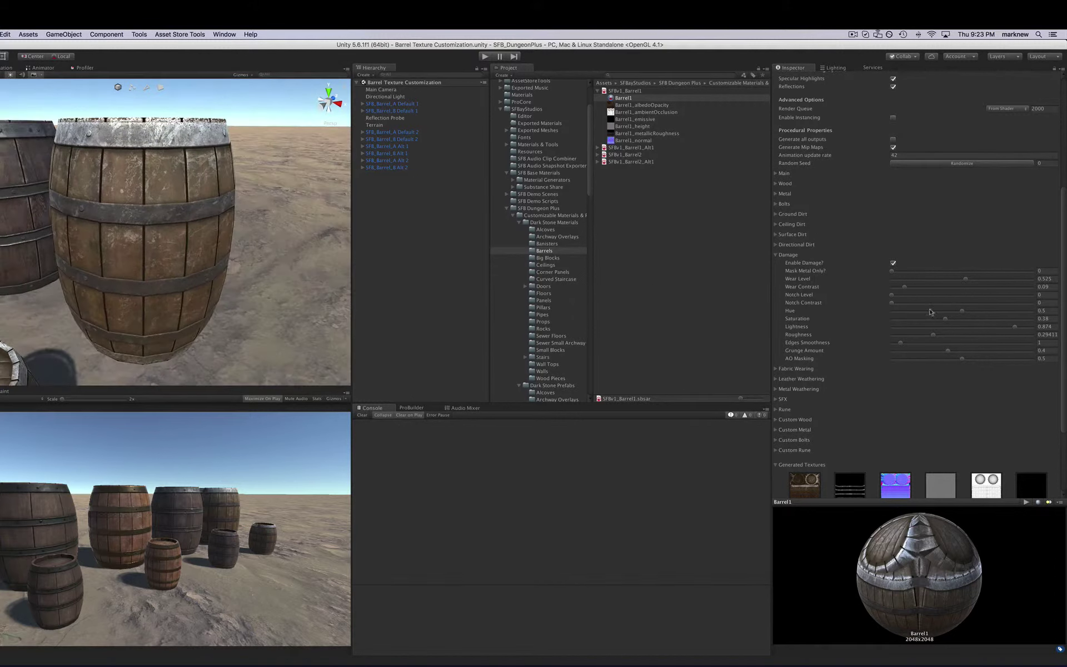
{"action": "left_click", "coordinate": [1032, 271]}
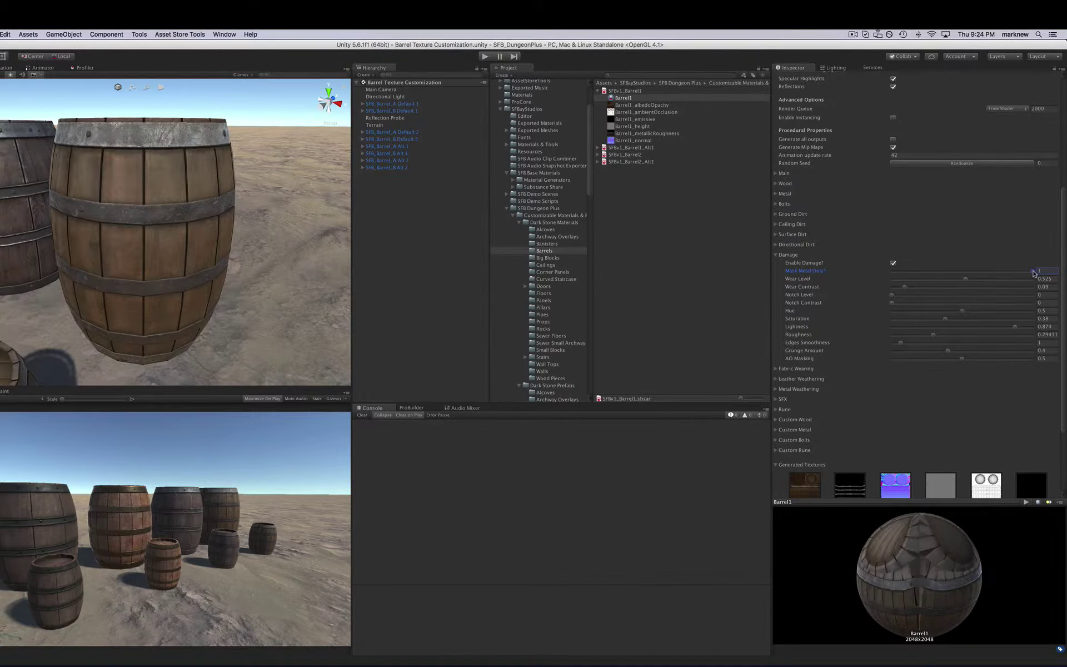
{"action": "left_click", "coordinate": [891, 274]}
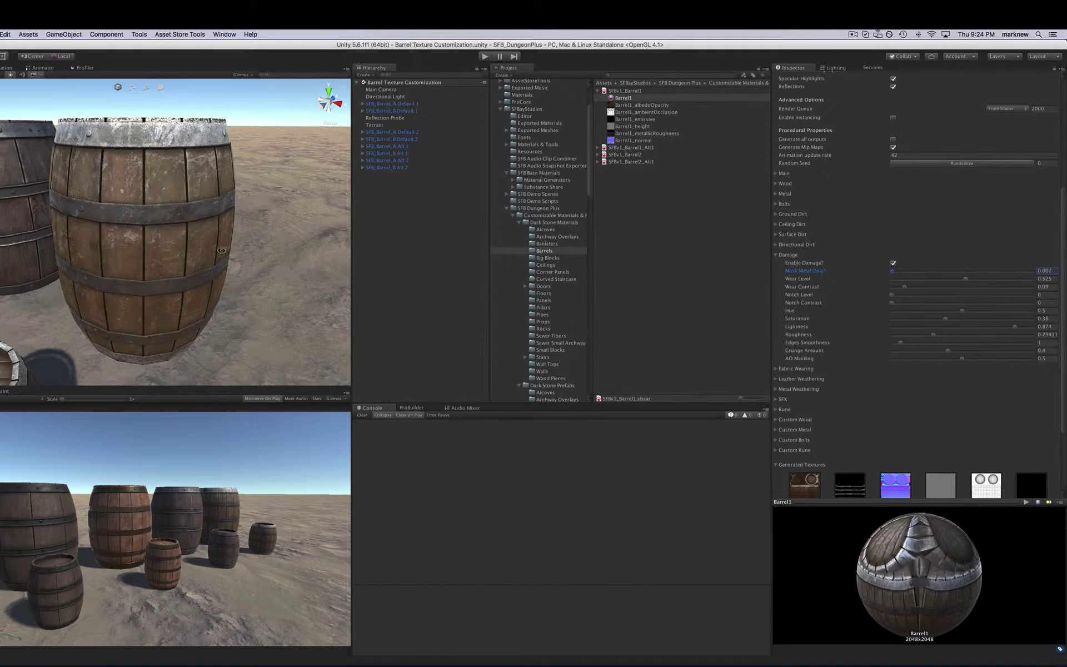
{"action": "left_click_drag", "start_coordinate": [220, 250], "coordinate": [167, 222], "text": "alt"}
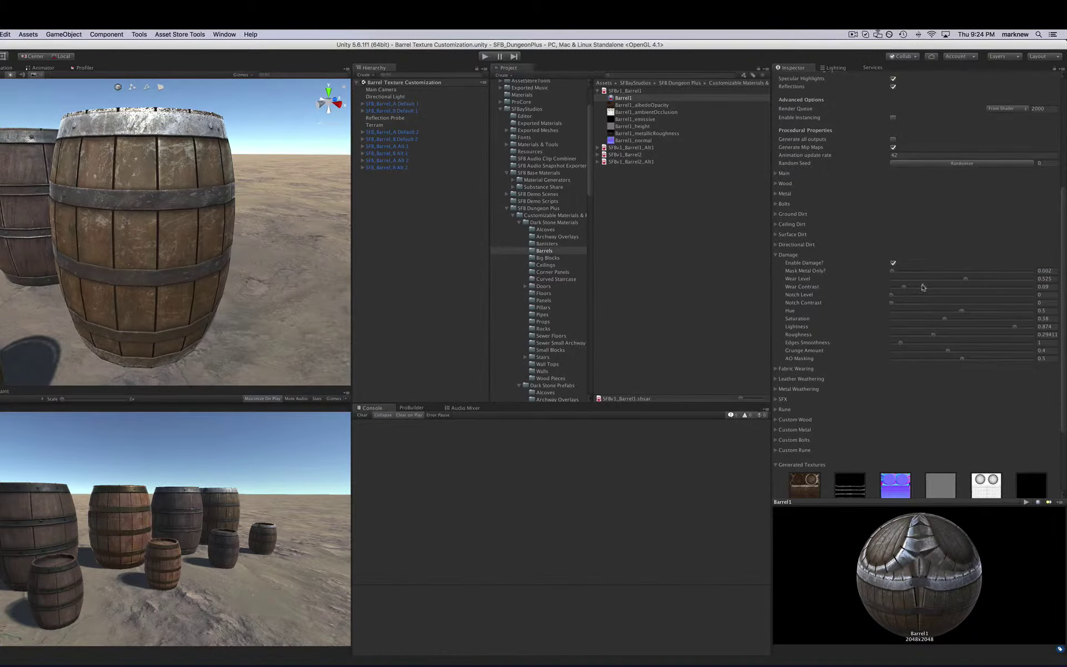
Set the damage's Notch Level to 0.569 and Notch Contrast to 0.874, and inspect the notches around the barrel.
{"action": "left_click", "coordinate": [973, 296]}
{"action": "left_click", "coordinate": [1014, 302]}
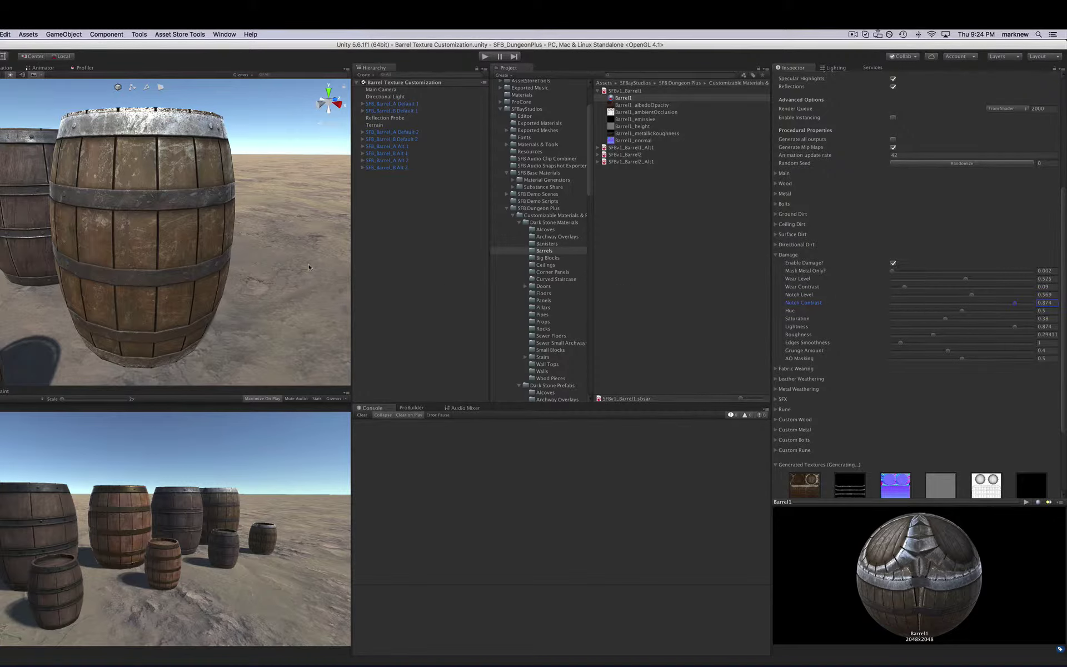
{"action": "left_click_drag", "start_coordinate": [217, 194], "coordinate": [220, 216], "text": "alt"}
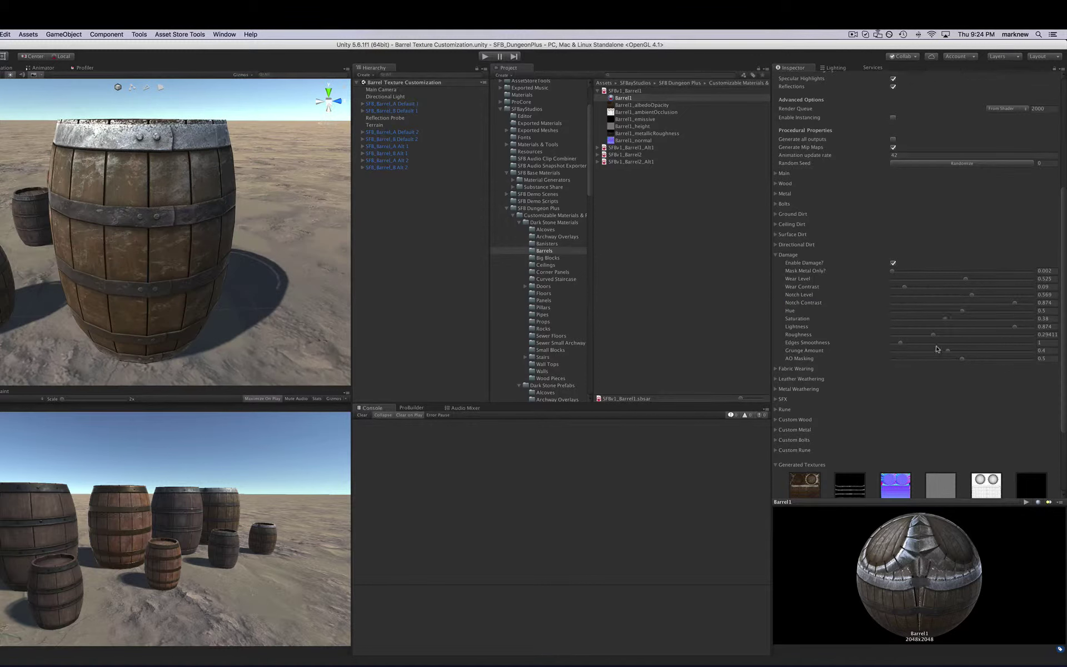
{"action": "left_click_drag", "start_coordinate": [230, 265], "coordinate": [231, 236], "text": "alt"}
Reset Mask Metal Only to 0 and try several wear settings, ending with Wear Level 0.462 and Wear Contrast 0.213.
{"action": "left_click", "coordinate": [1001, 287]}
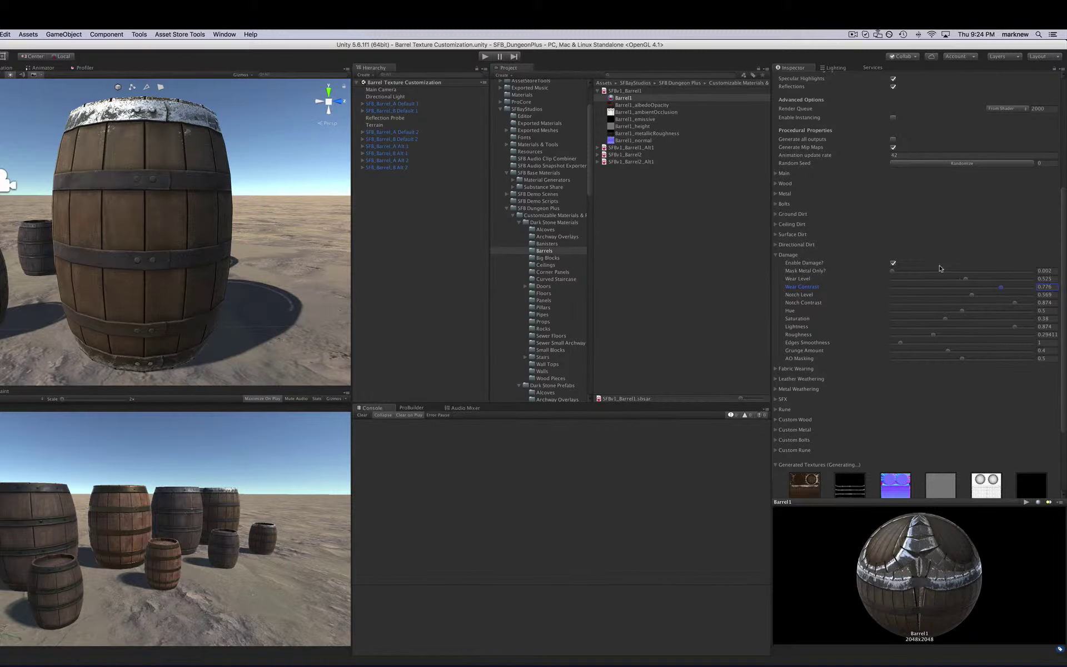
{"action": "left_click", "coordinate": [922, 271]}
{"action": "left_click_drag", "start_coordinate": [976, 280], "coordinate": [995, 282]}
{"action": "left_click", "coordinate": [948, 286]}
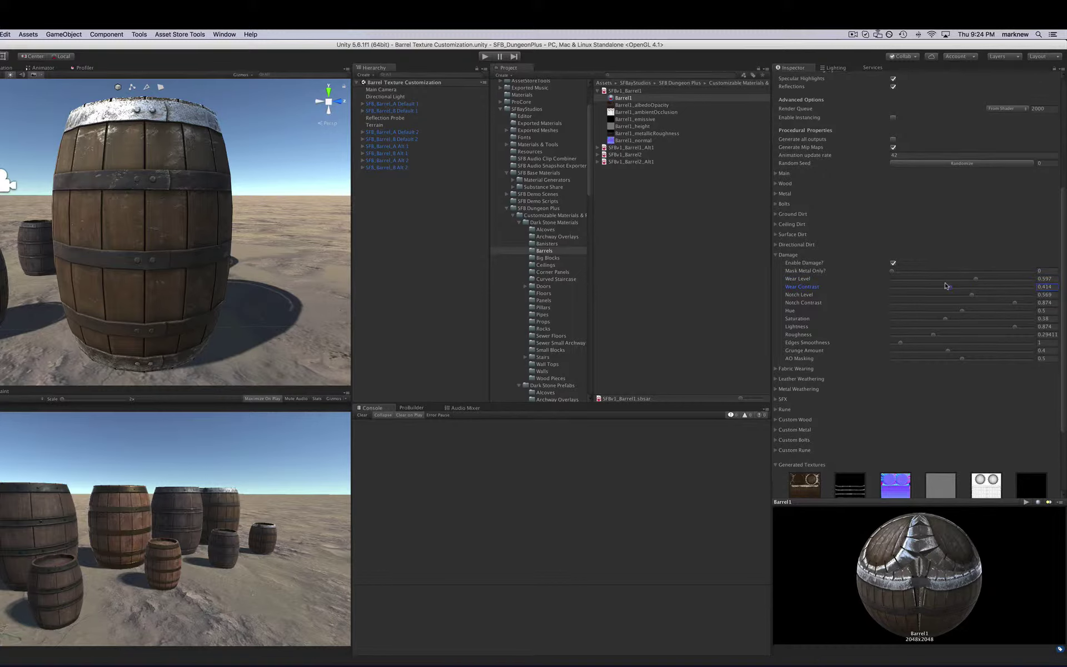
{"action": "left_click_drag", "start_coordinate": [946, 285], "coordinate": [922, 287]}
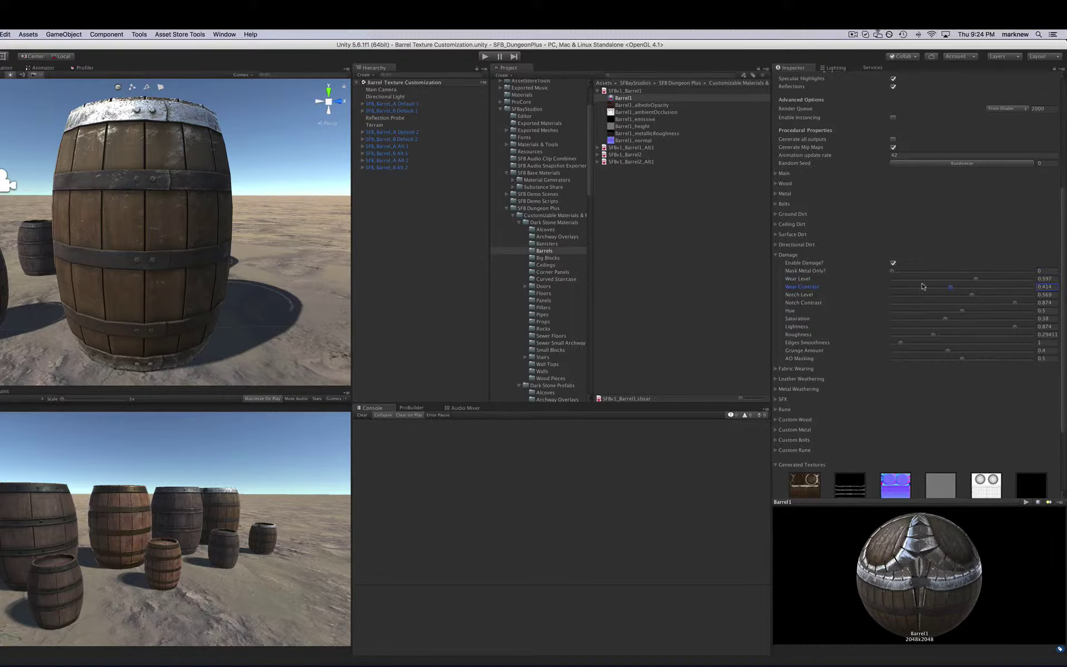
{"action": "left_click", "coordinate": [957, 280]}
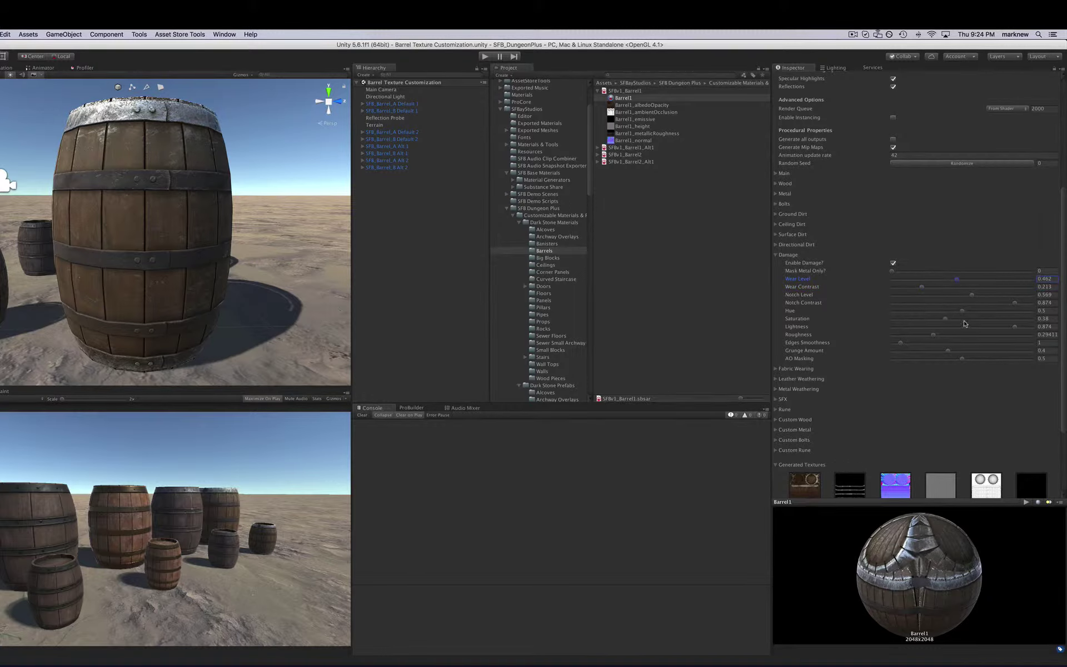
{"action": "left_click_drag", "start_coordinate": [165, 245], "coordinate": [427, 336], "text": "alt"}
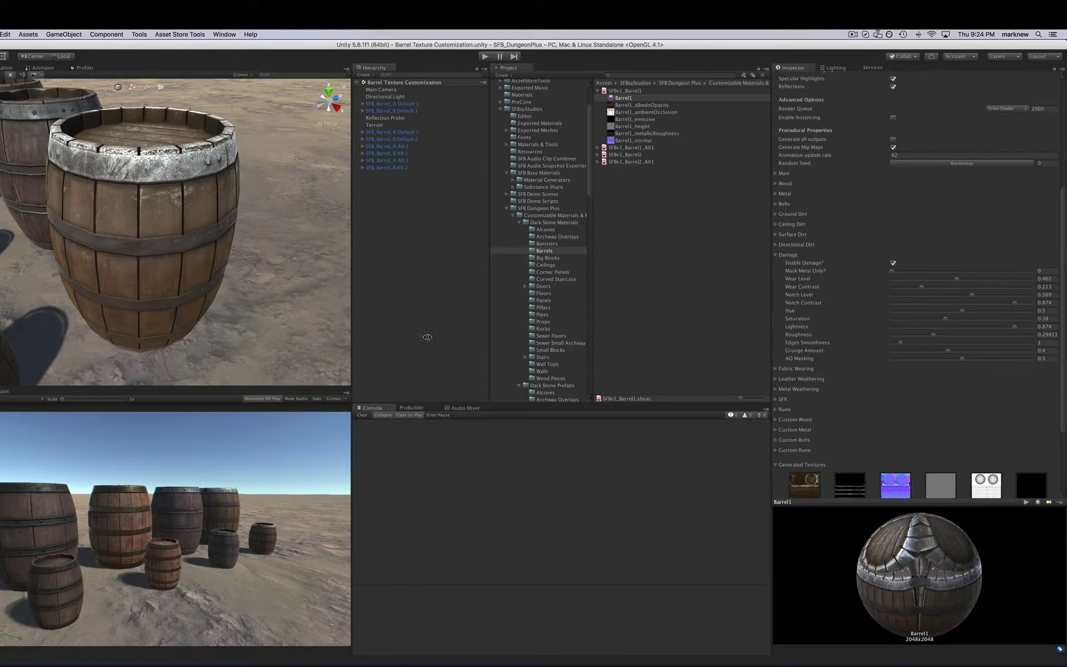
Set the damage's Lightness to 0.698, Roughness to 0.159 and Grunge Amount to 0.795, checking the barrel from several angles.
{"action": "left_click", "coordinate": [978, 328]}
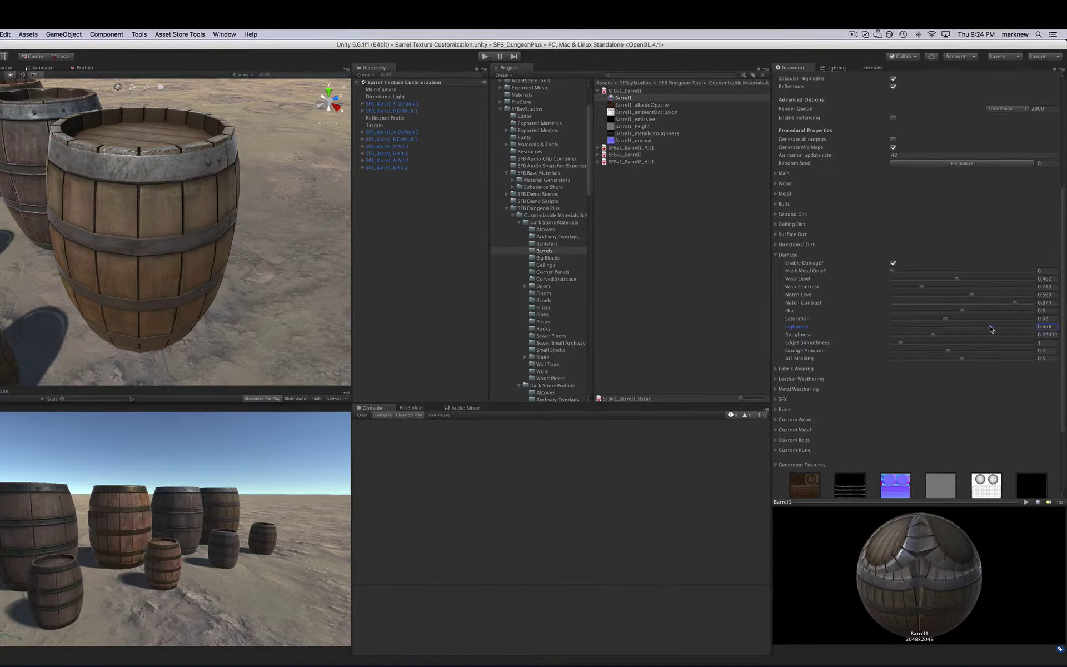
{"action": "left_click_drag", "start_coordinate": [207, 228], "coordinate": [261, 188], "text": "alt"}
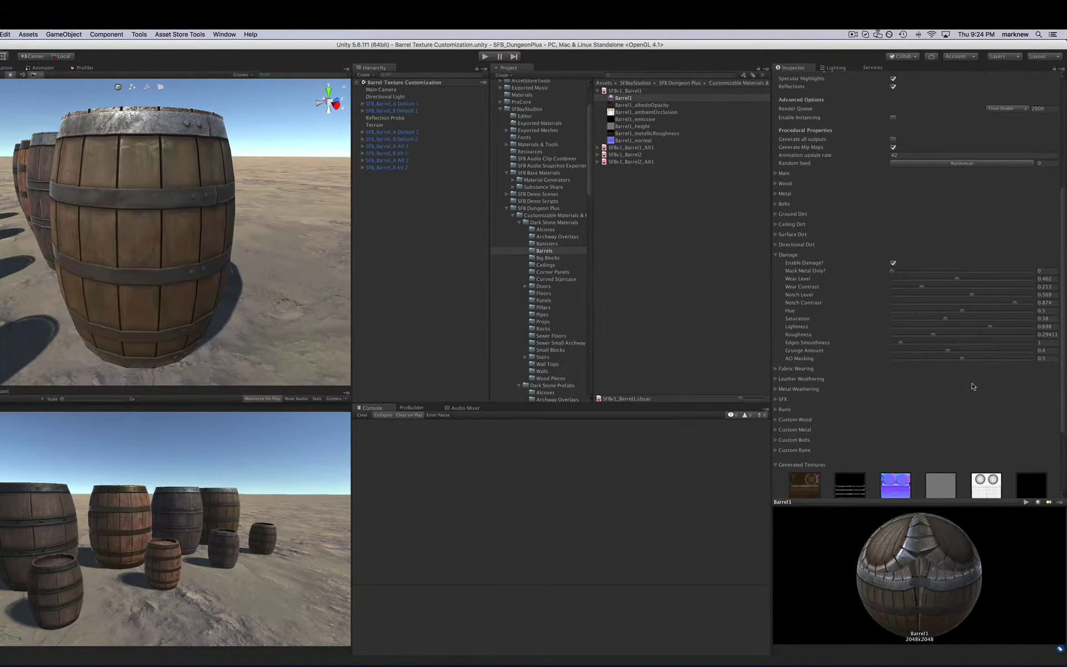
{"action": "left_click", "coordinate": [923, 335]}
{"action": "left_click", "coordinate": [1004, 352]}
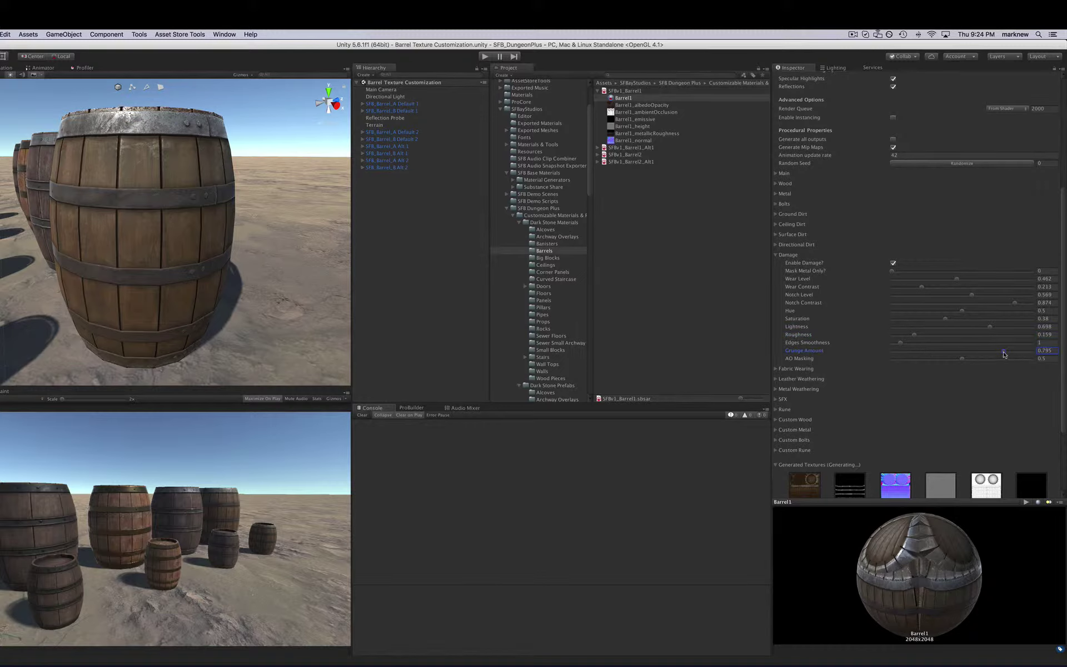
{"action": "left_click_drag", "start_coordinate": [218, 252], "coordinate": [172, 239], "text": "alt"}
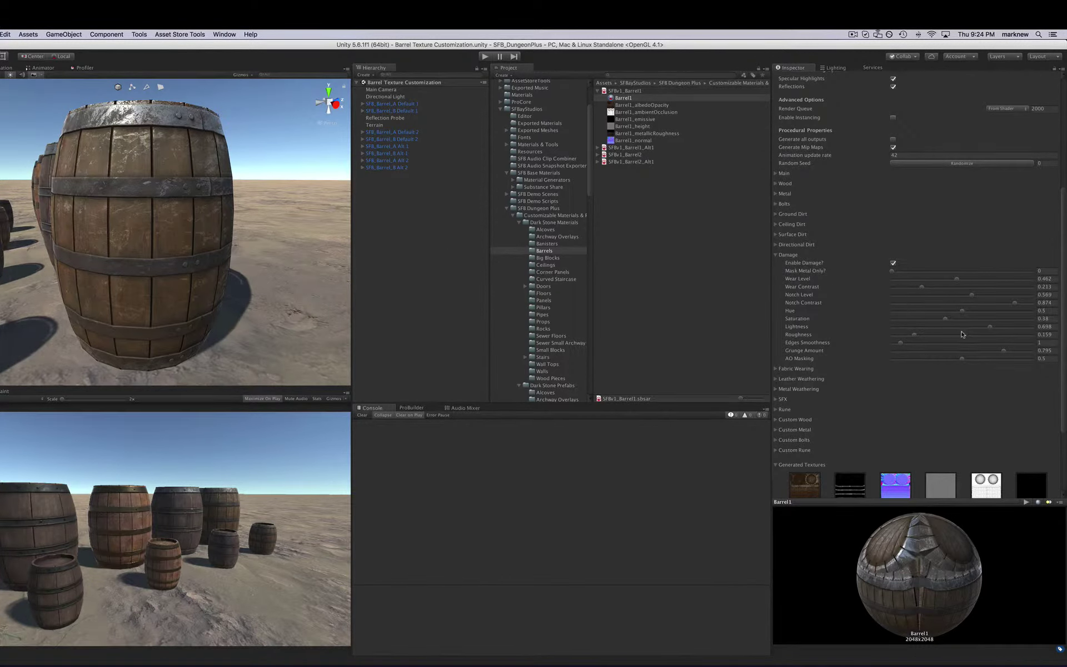
Refine the damage to Roughness 0.188, Lightness 0.562 and Saturation 0.534, and compare the barrel with Damage toggled.
{"action": "left_click", "coordinate": [918, 335]}
{"action": "left_click", "coordinate": [963, 326]}
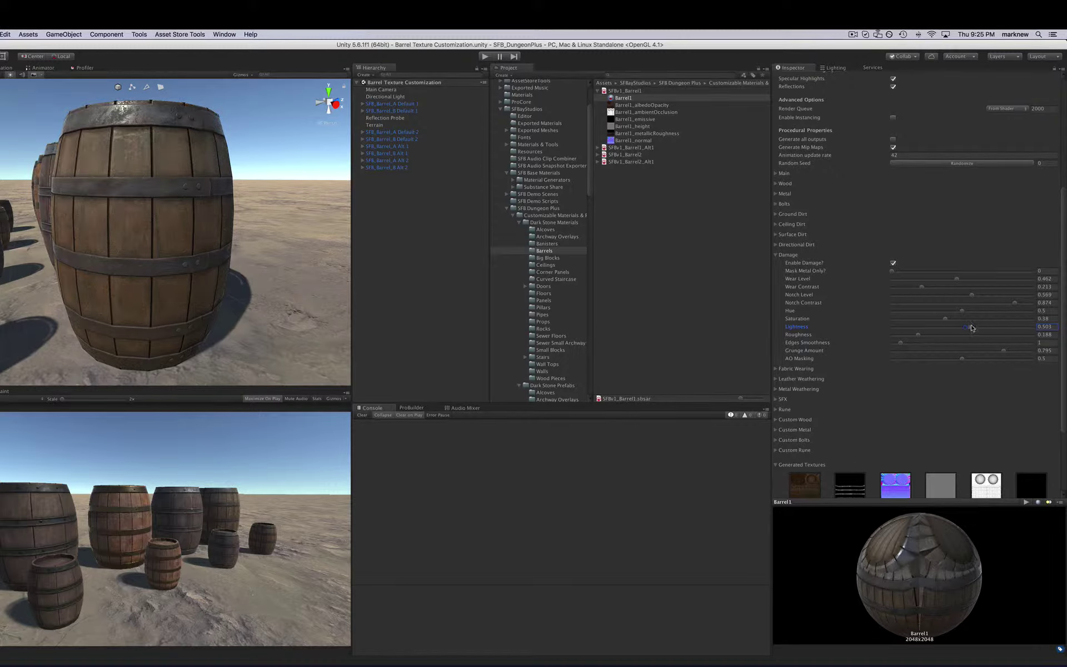
{"action": "left_click", "coordinate": [971, 328]}
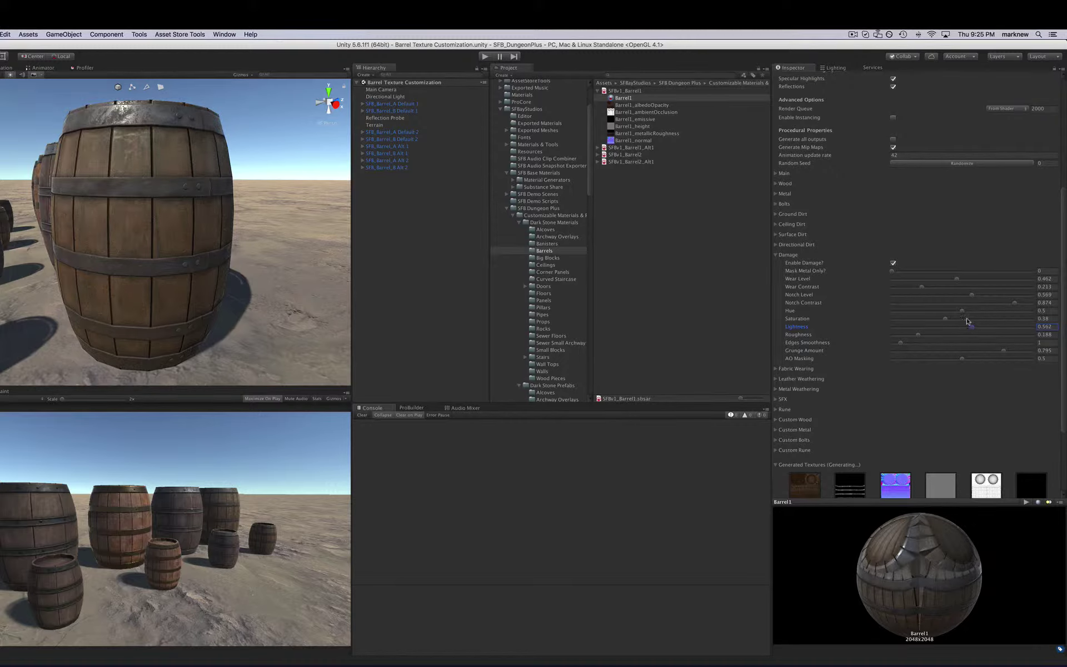
{"action": "left_click", "coordinate": [967, 319]}
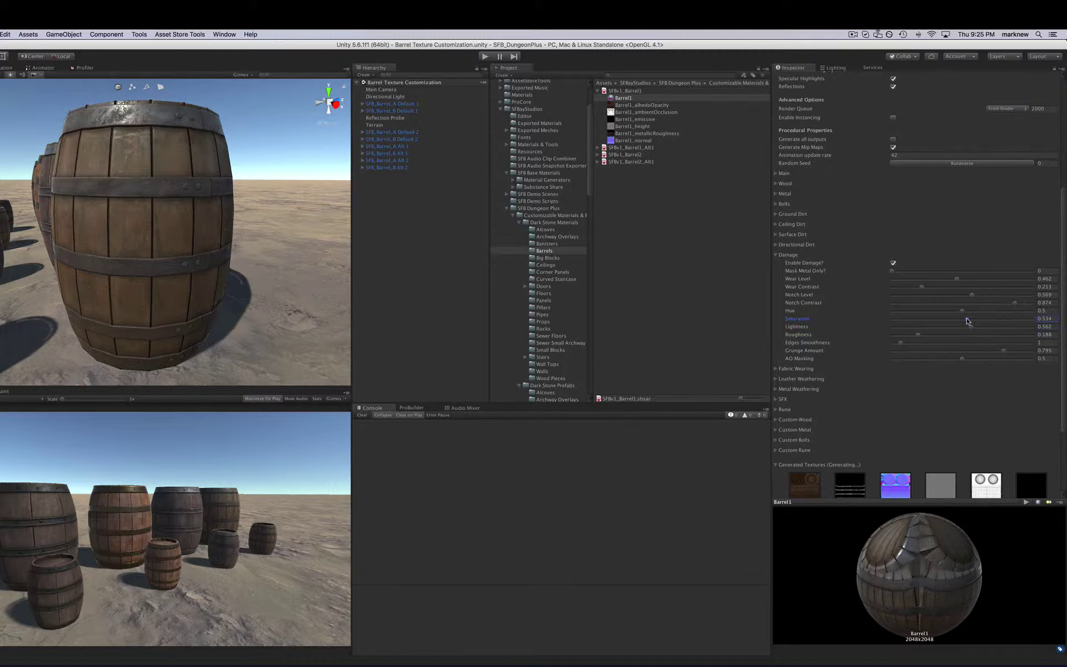
{"action": "left_click_drag", "start_coordinate": [195, 223], "coordinate": [211, 239], "text": "alt"}
{"action": "left_click", "coordinate": [893, 262]}
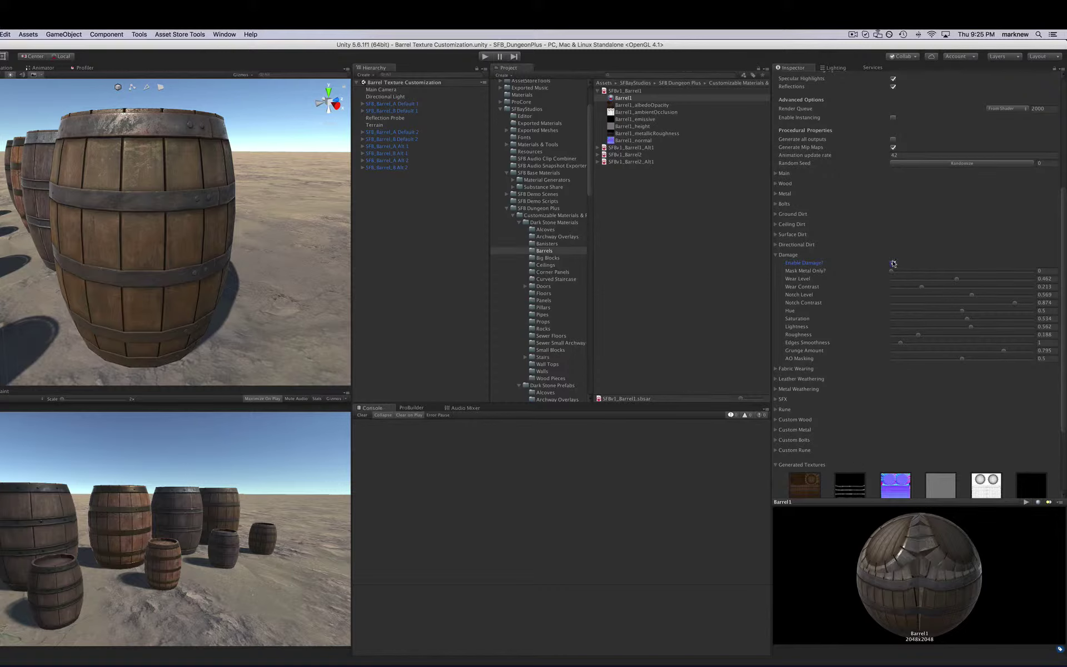
{"action": "left_click_drag", "start_coordinate": [111, 208], "coordinate": [249, 176], "text": "alt"}
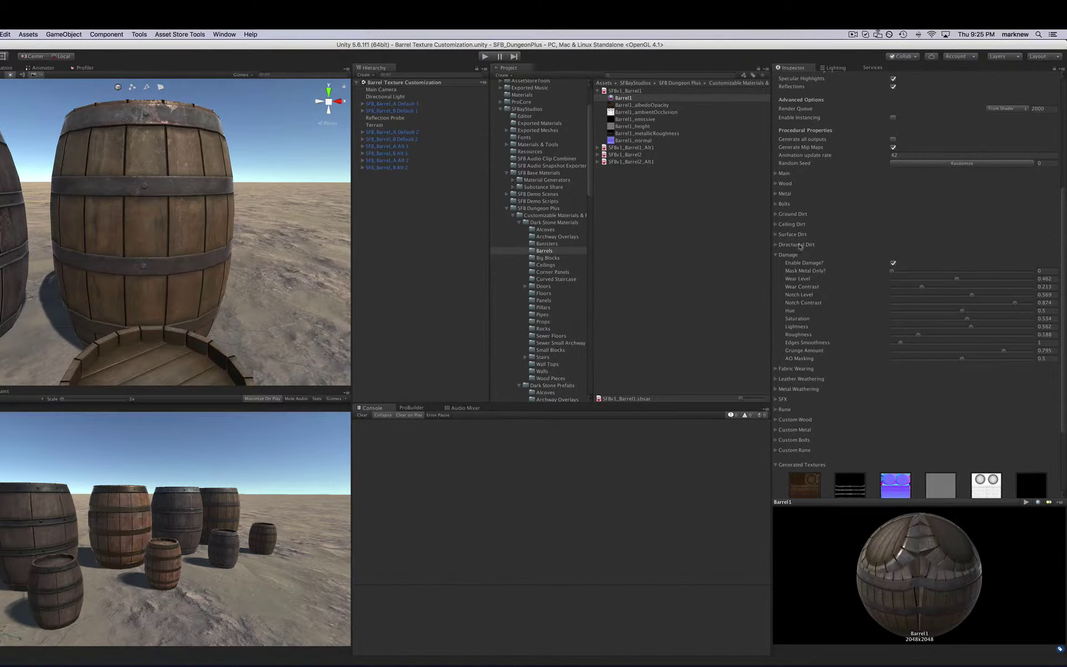
Collapse the Damage group, expand Fabric Wearing, and turn on Enable Fabric Wearing and Include Metal.
{"action": "left_click", "coordinate": [777, 255]}
{"action": "left_click", "coordinate": [776, 265]}
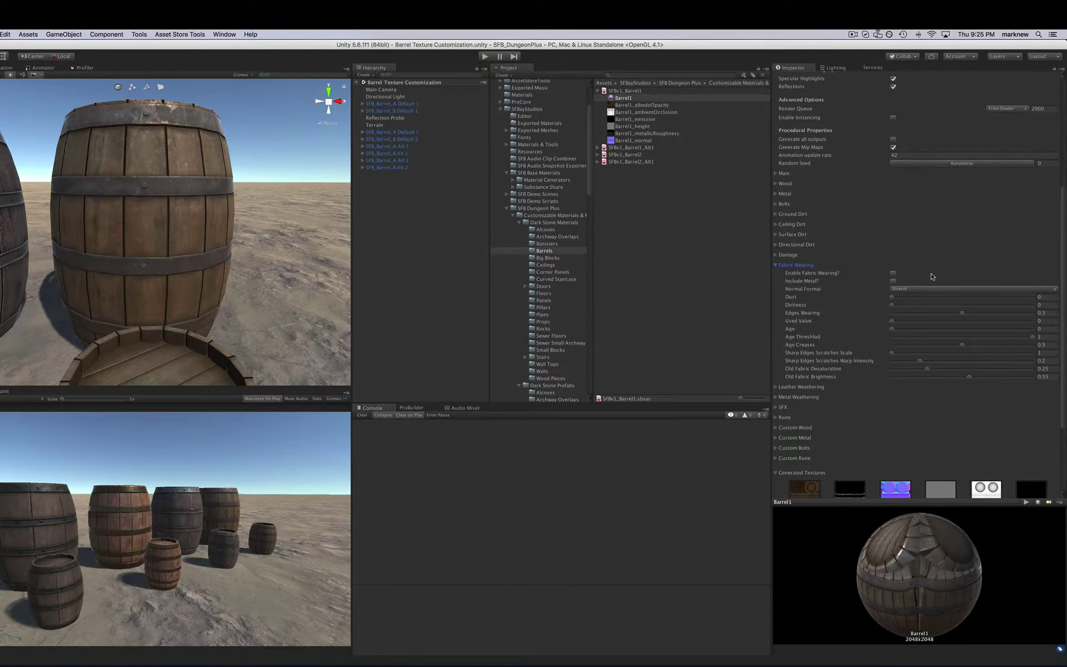
{"action": "left_click", "coordinate": [893, 272]}
{"action": "left_click", "coordinate": [893, 281]}
{"action": "left_click_drag", "start_coordinate": [300, 300], "coordinate": [698, 291], "text": "alt"}
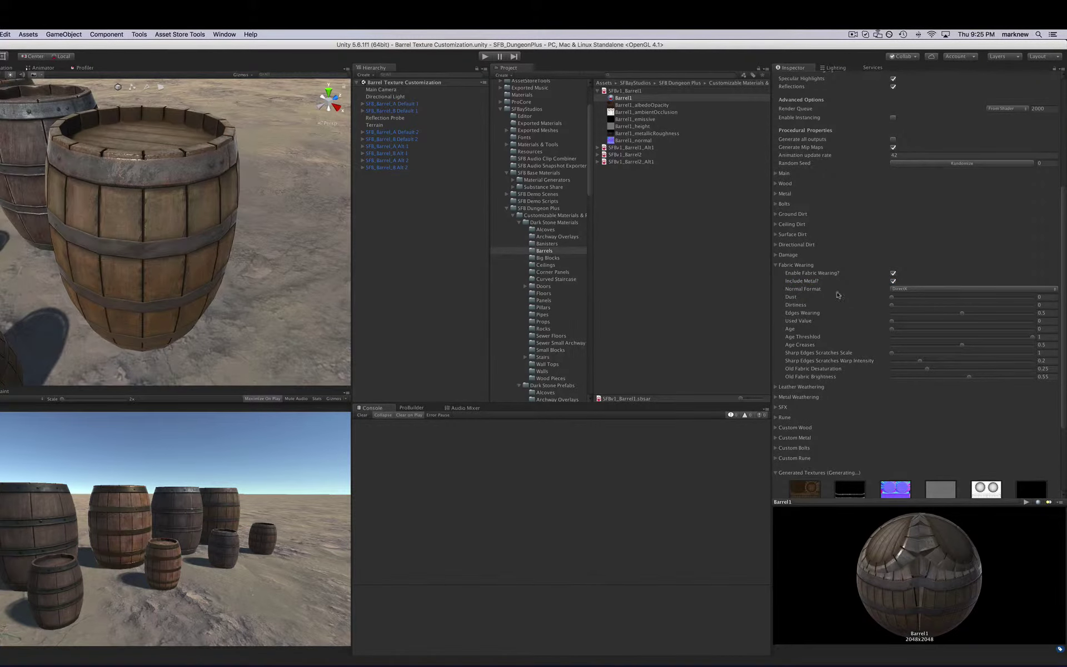
Set the fabric wearing's Dust to 0.946 and Dirtiness to 0.855, and inspect the barrels up close and from afar.
{"action": "left_click", "coordinate": [1024, 300]}
{"action": "left_click_drag", "start_coordinate": [300, 261], "coordinate": [217, 227], "text": "alt"}
{"action": "scroll", "coordinate": [152, 135], "scroll_direction": "down", "scroll_amount": 10}
{"action": "scroll", "coordinate": [138, 160], "scroll_direction": "up", "scroll_amount": 10}
{"action": "scroll", "coordinate": [138, 160], "scroll_direction": "down", "scroll_amount": 5}
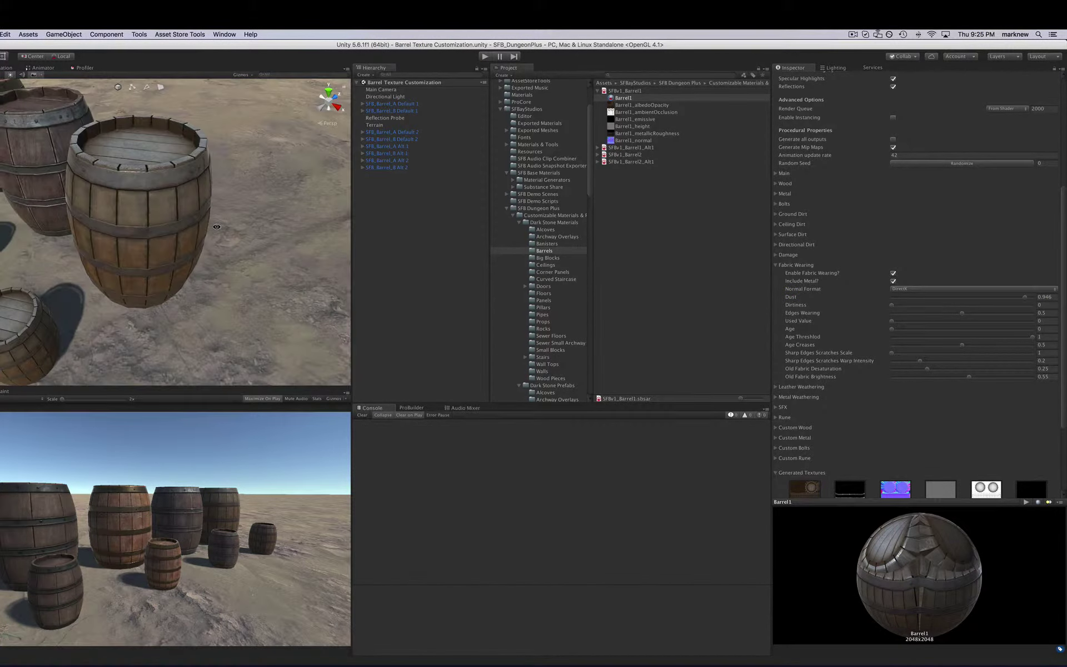
{"action": "left_click", "coordinate": [1011, 305]}
{"action": "left_click_drag", "start_coordinate": [240, 253], "coordinate": [175, 209], "text": "alt"}
{"action": "scroll", "coordinate": [171, 207], "scroll_direction": "up", "scroll_amount": 5}
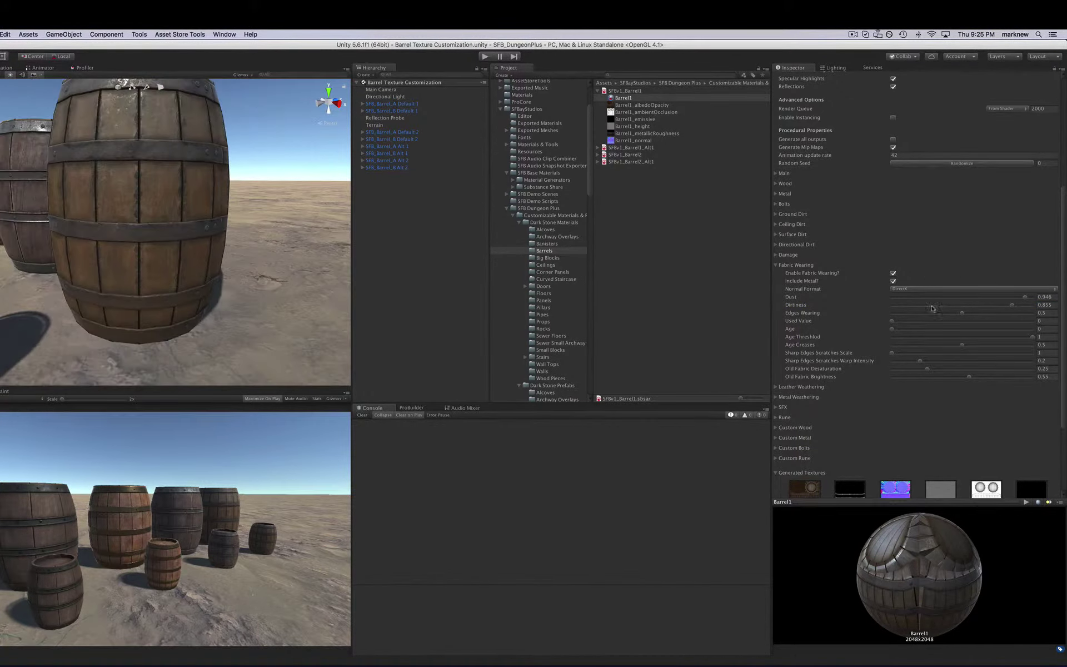
Set the fabric wearing's Dirtiness to 0.575, Edges Wearing to 0.506 and Used Value to 0.418, and look at the barrel from above.
{"action": "left_click_drag", "start_coordinate": [933, 310], "coordinate": [971, 305]}
{"action": "left_click", "coordinate": [1039, 313]}
{"action": "left_click_drag", "start_coordinate": [897, 315], "coordinate": [963, 316]}
{"action": "left_click", "coordinate": [951, 322]}
{"action": "left_click_drag", "start_coordinate": [212, 211], "coordinate": [267, 288], "text": "alt"}
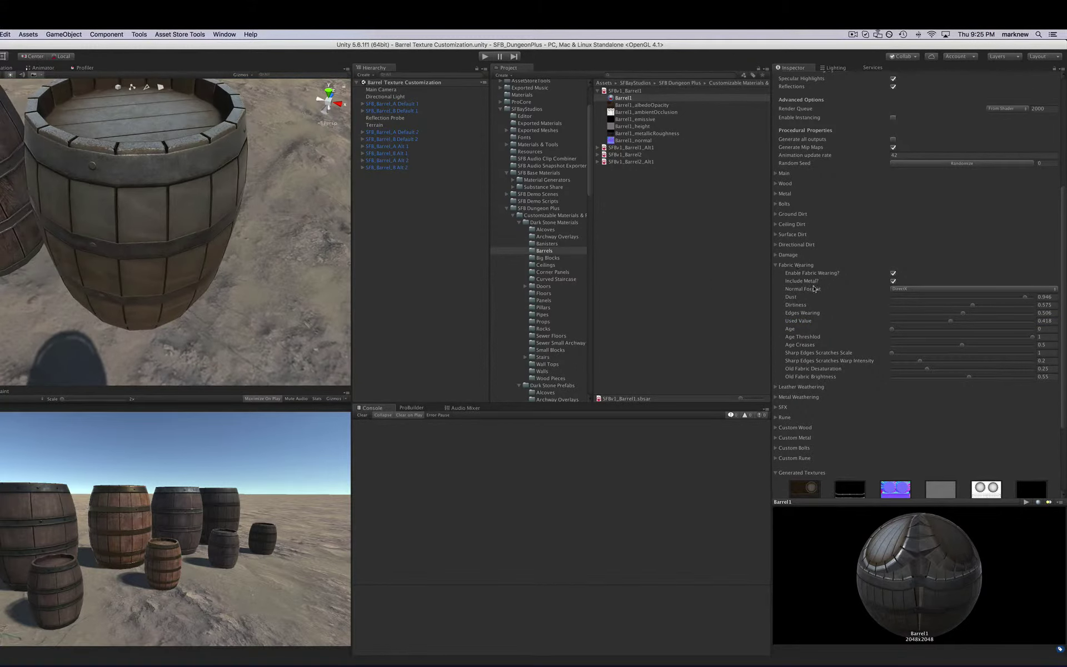
Compare low Used Value settings such as 0.087 and 0.106, return it to 0, and try Age 0.348 before resetting it to 0.
{"action": "left_click_drag", "start_coordinate": [944, 322], "coordinate": [903, 323]}
{"action": "left_click_drag", "start_coordinate": [178, 216], "coordinate": [311, 152], "text": "alt"}
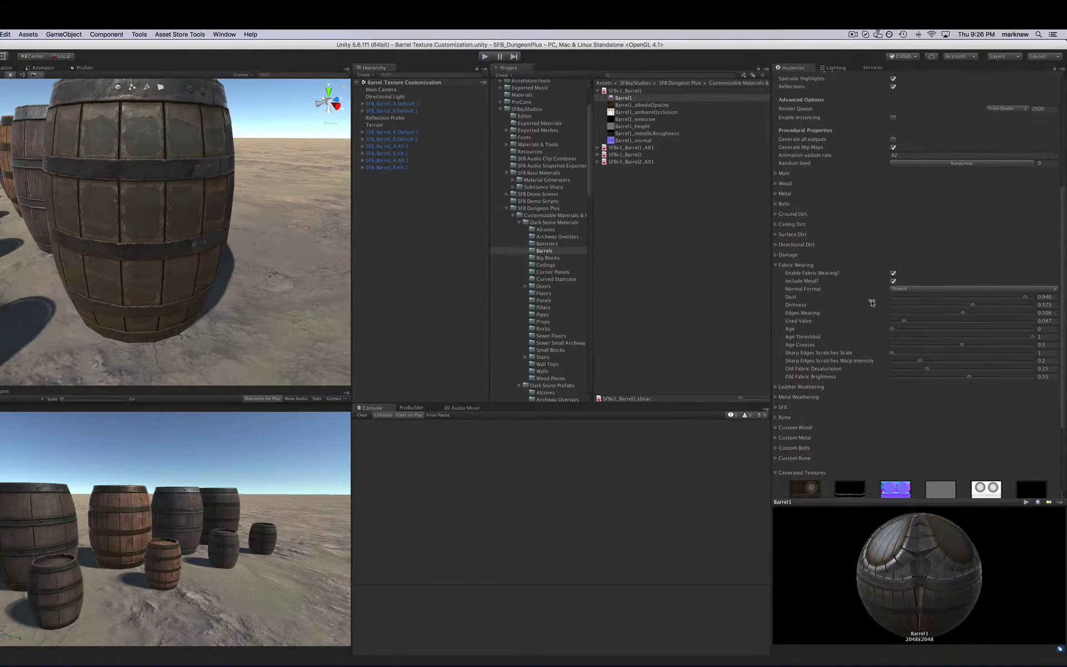
{"action": "left_click_drag", "start_coordinate": [904, 321], "coordinate": [891, 321]}
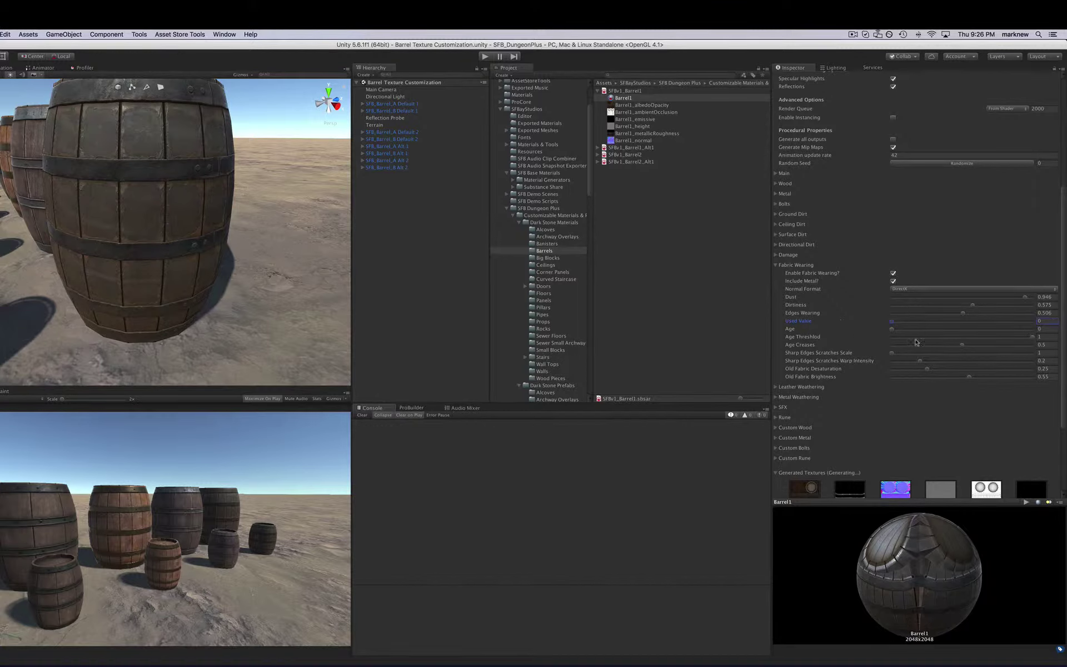
{"action": "left_click", "coordinate": [908, 322]}
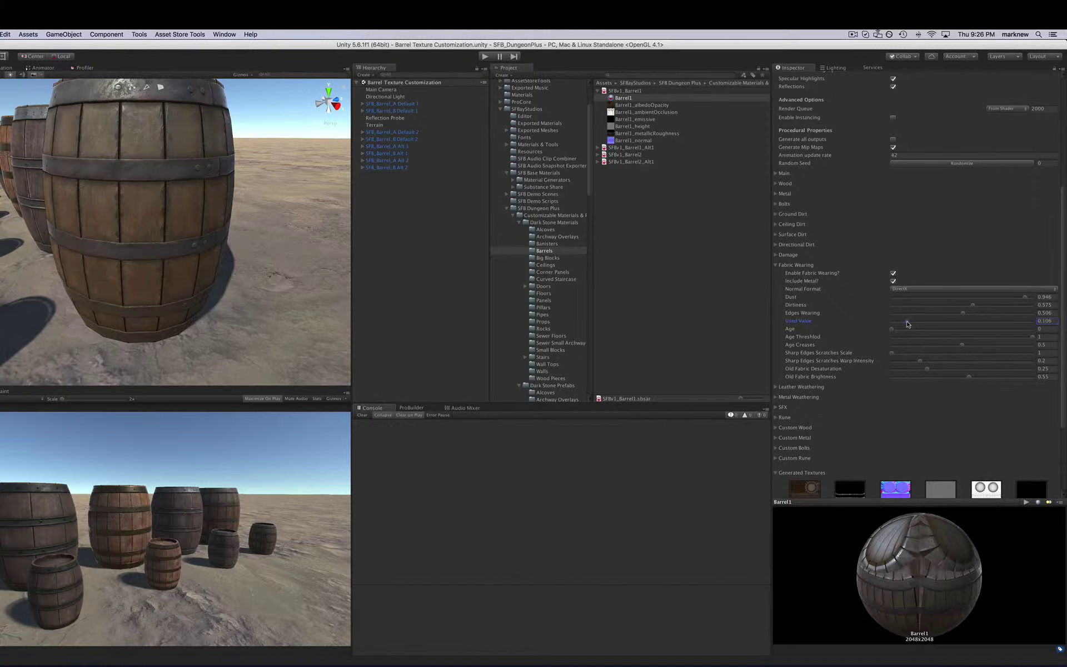
{"action": "left_click_drag", "start_coordinate": [150, 184], "coordinate": [344, 212], "text": "alt"}
{"action": "left_click_drag", "start_coordinate": [907, 322], "coordinate": [890, 322]}
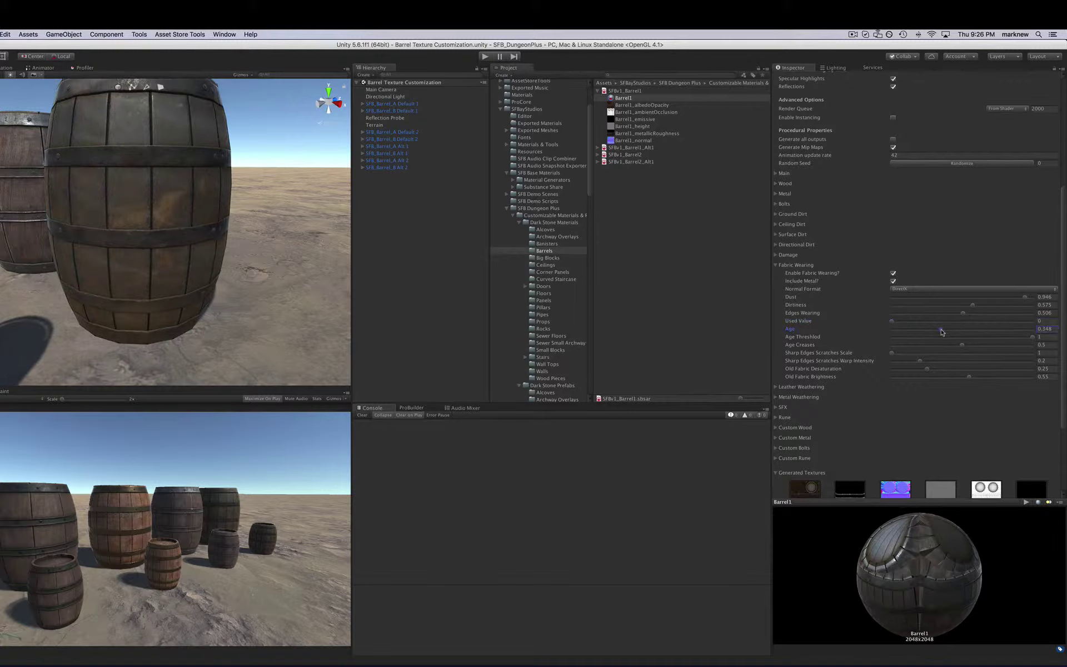
{"action": "left_click", "coordinate": [891, 329]}
{"action": "left_click_drag", "start_coordinate": [890, 331], "coordinate": [849, 331]}
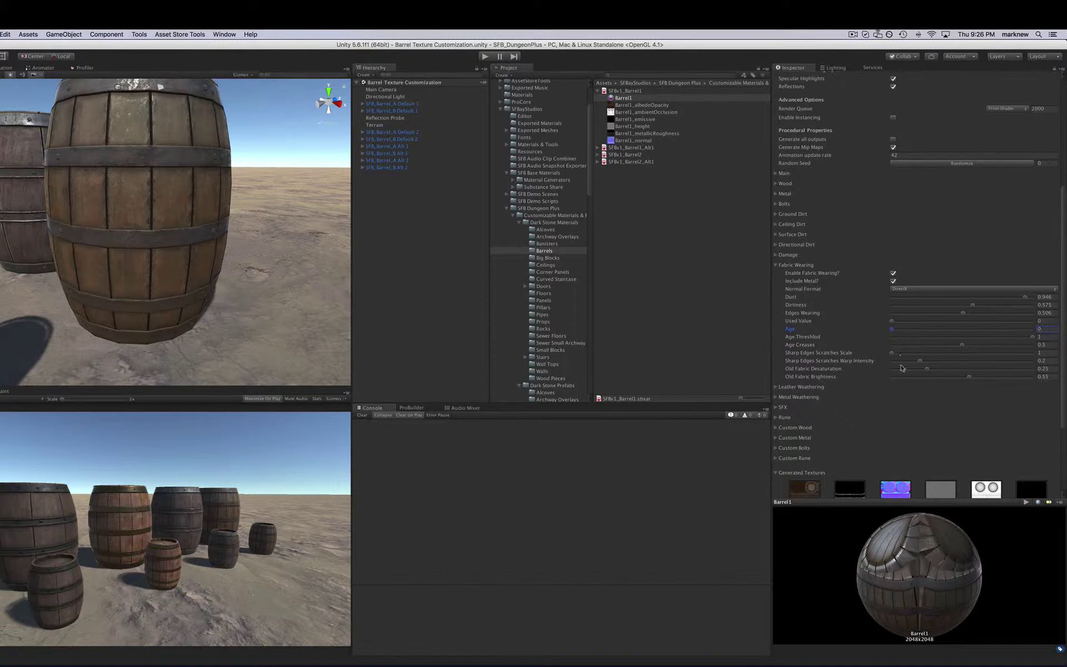
Toggle Enable Fabric Wearing to compare the barrel with and without it, and view the barrel from above.
{"action": "left_click", "coordinate": [777, 265]}
{"action": "left_click", "coordinate": [783, 265]}
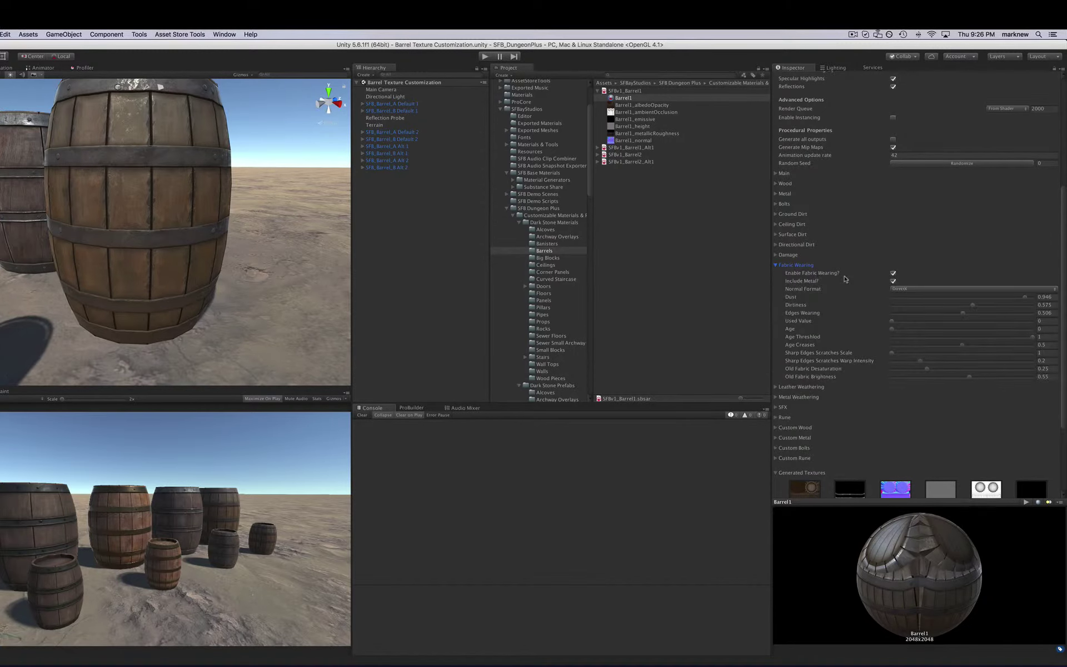
{"action": "left_click", "coordinate": [893, 273]}
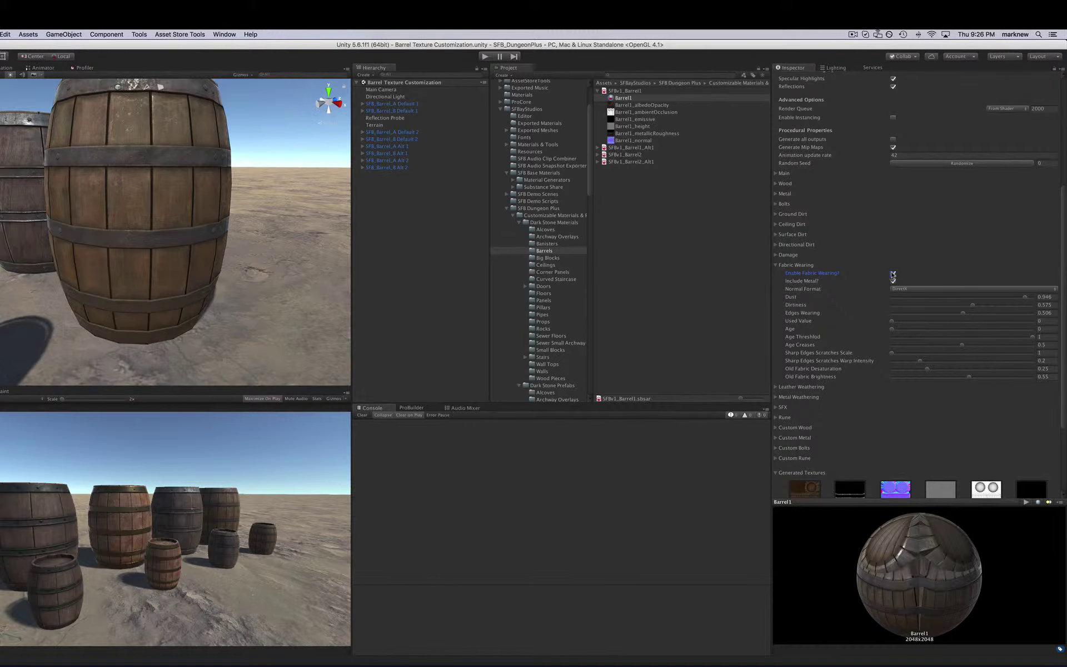
{"action": "left_click_drag", "start_coordinate": [161, 256], "coordinate": [140, 267], "text": "alt"}
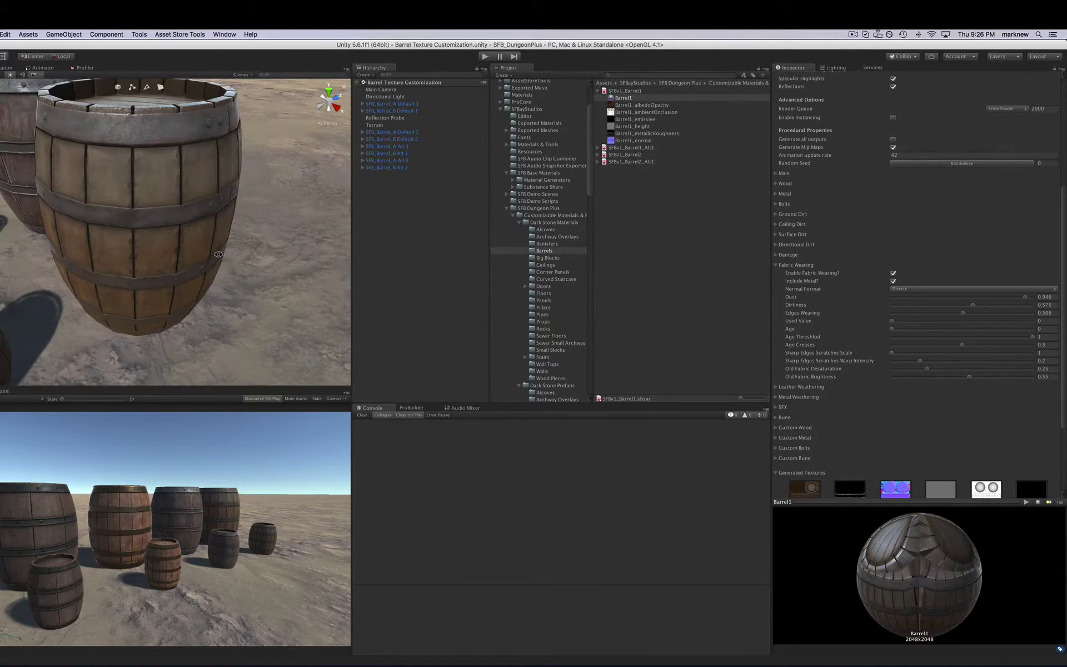
Collapse Fabric Wearing, enable Leather Weathering with Include Metal, and try a Dust adjustment before resetting it to 0.
{"action": "left_click", "coordinate": [775, 266]}
{"action": "left_click", "coordinate": [775, 275]}
{"action": "left_click", "coordinate": [893, 283]}
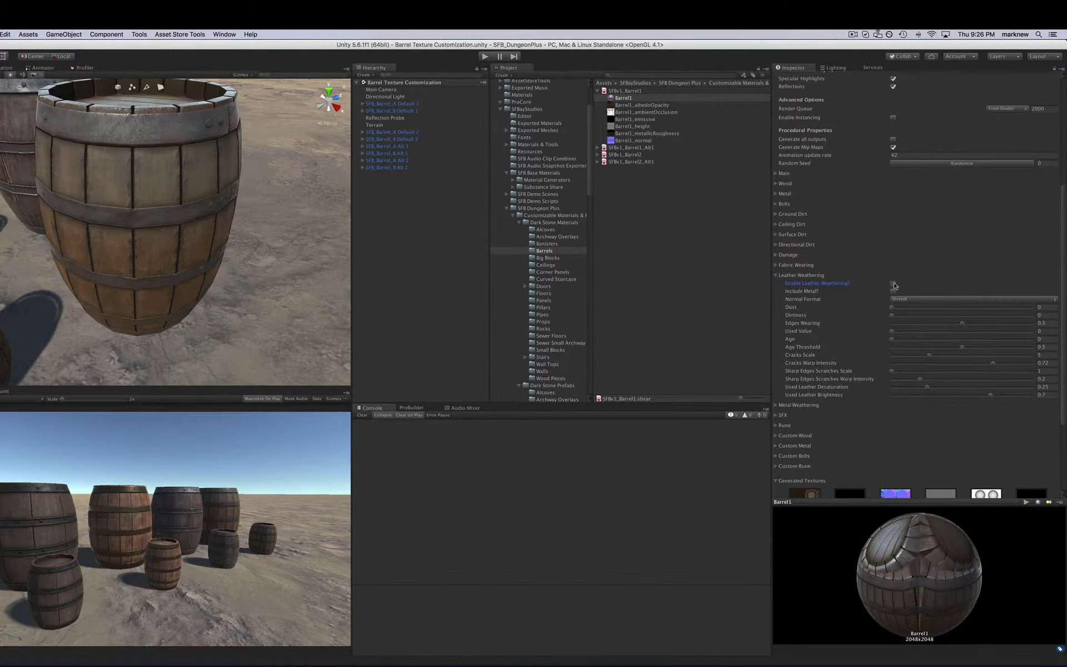
{"action": "left_click", "coordinate": [892, 291]}
{"action": "left_click_drag", "start_coordinate": [976, 307], "coordinate": [890, 309]}
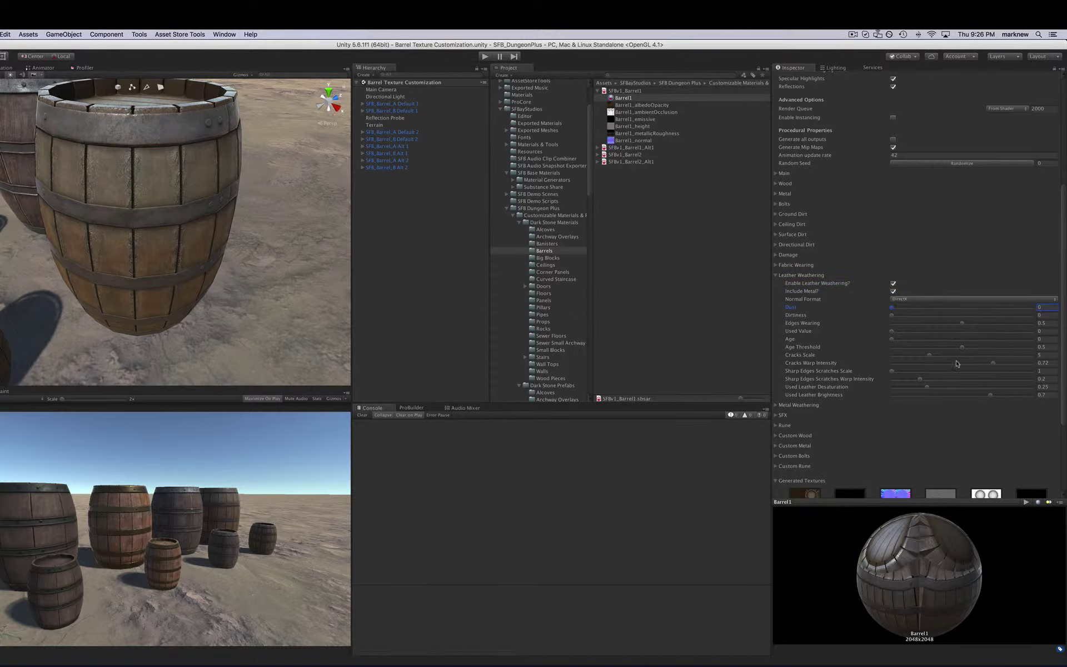
Turn off Leather Weathering and collapse its group, then expand Metal Weathering and turn on Enable Metal Weathering.
{"action": "left_click", "coordinate": [775, 275]}
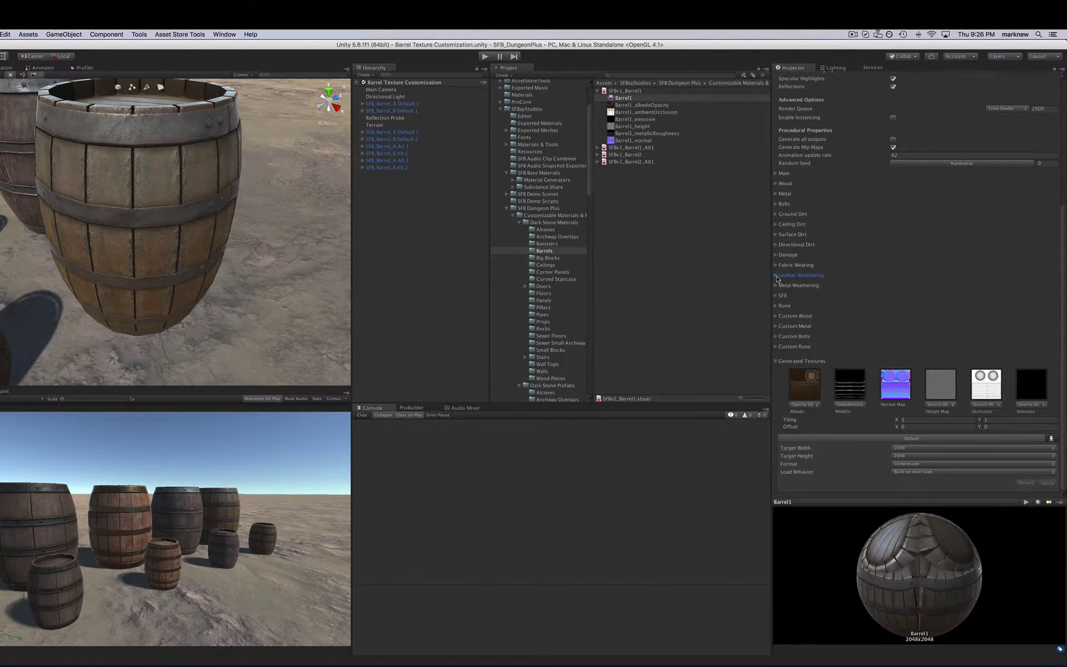
{"action": "left_click", "coordinate": [777, 275]}
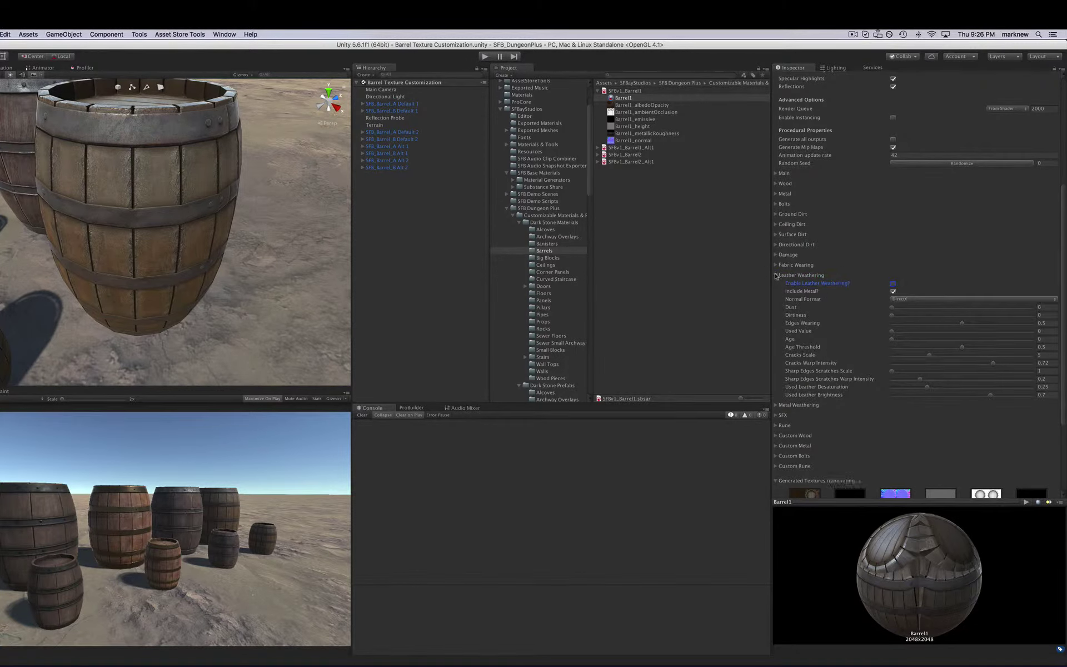
{"action": "left_click", "coordinate": [775, 275]}
{"action": "left_click", "coordinate": [775, 285]}
{"action": "left_click", "coordinate": [892, 294]}
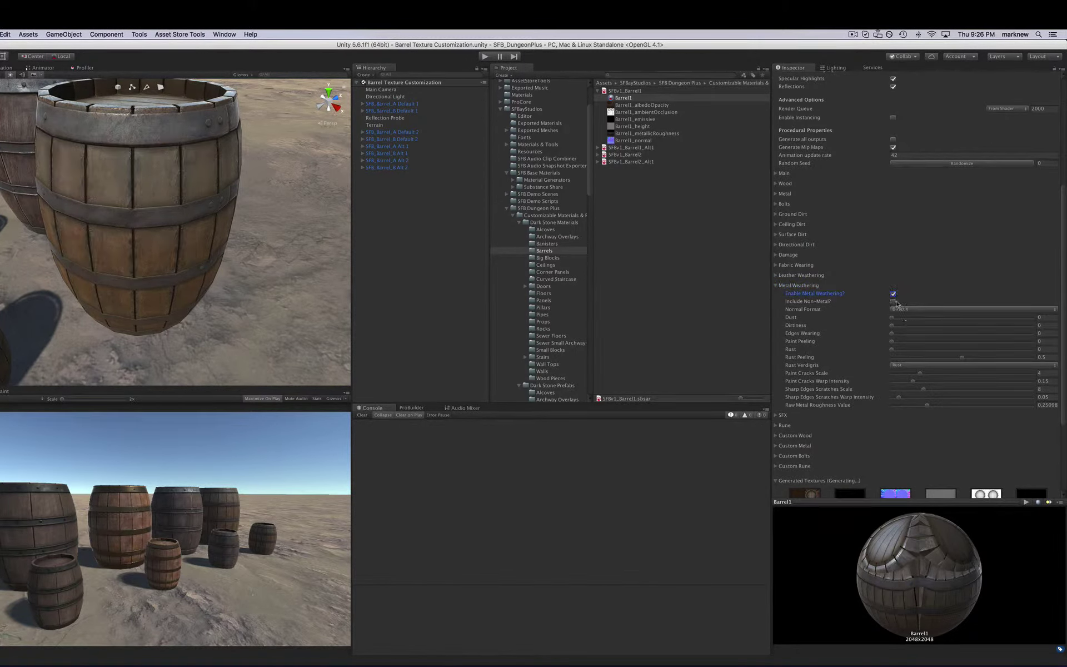
Set the metal weathering's Edges Wearing to 0.808 and try Paint Peeling at 0.732, inspecting the barrel's metal bands.
{"action": "left_click_drag", "start_coordinate": [220, 233], "coordinate": [189, 183], "text": "alt"}
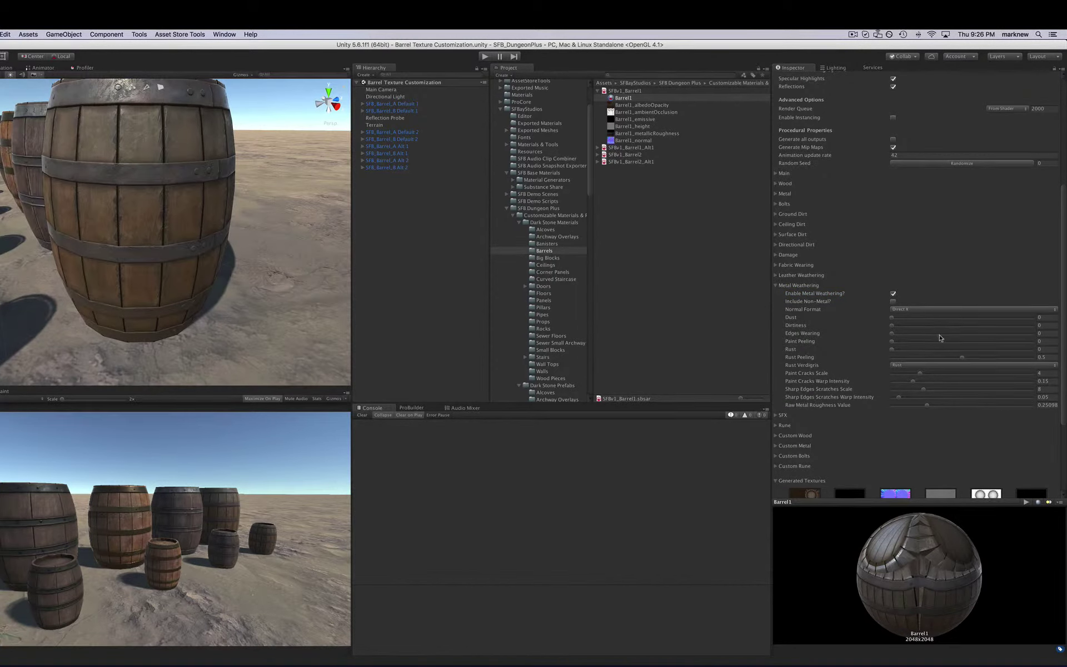
{"action": "left_click", "coordinate": [1006, 333]}
{"action": "left_click", "coordinate": [994, 341]}
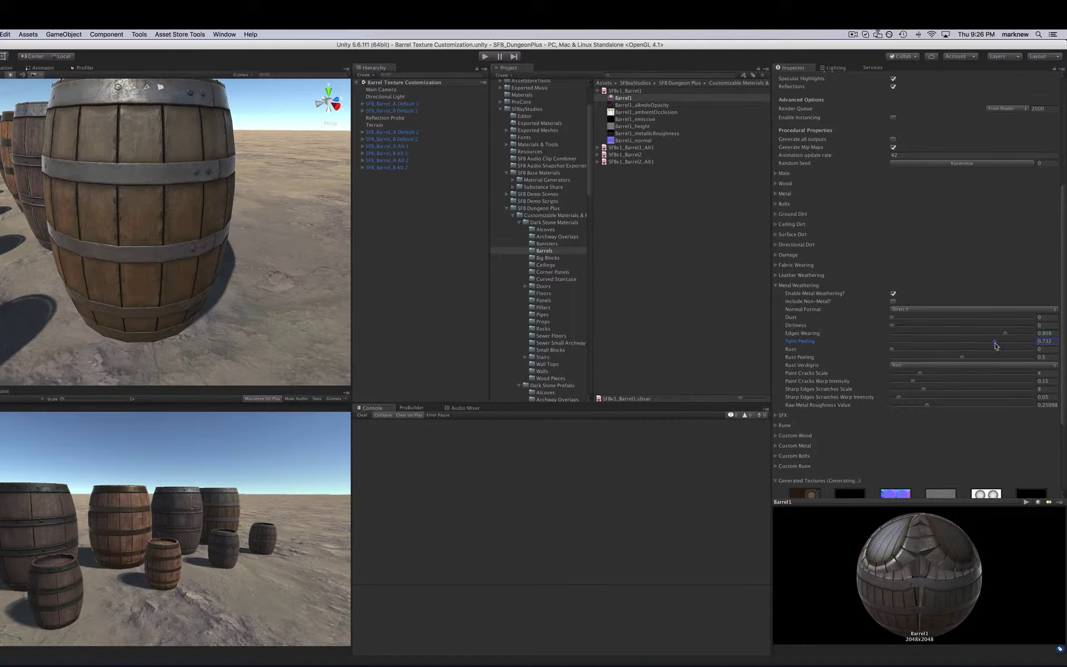
{"action": "left_click_drag", "start_coordinate": [244, 198], "coordinate": [229, 187], "text": "alt"}
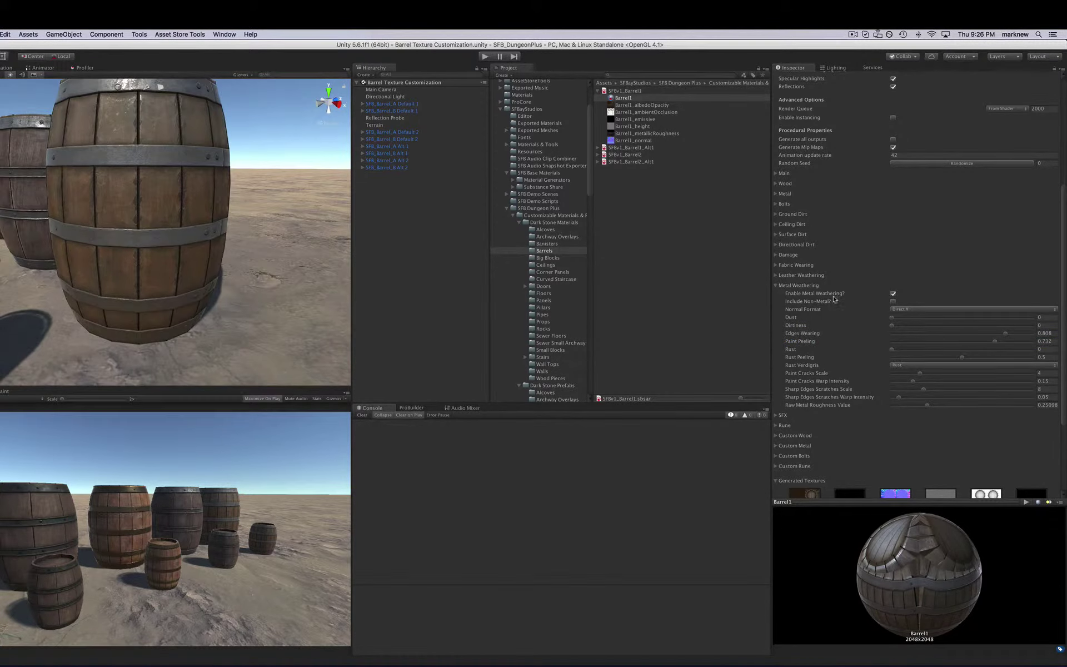
{"action": "mouse_move", "coordinate": [899, 343]}
{"action": "left_mouse_down"}
{"action": "mouse_move", "coordinate": [917, 341]}
{"action": "mouse_move", "coordinate": [902, 342]}
{"action": "left_mouse_up"}
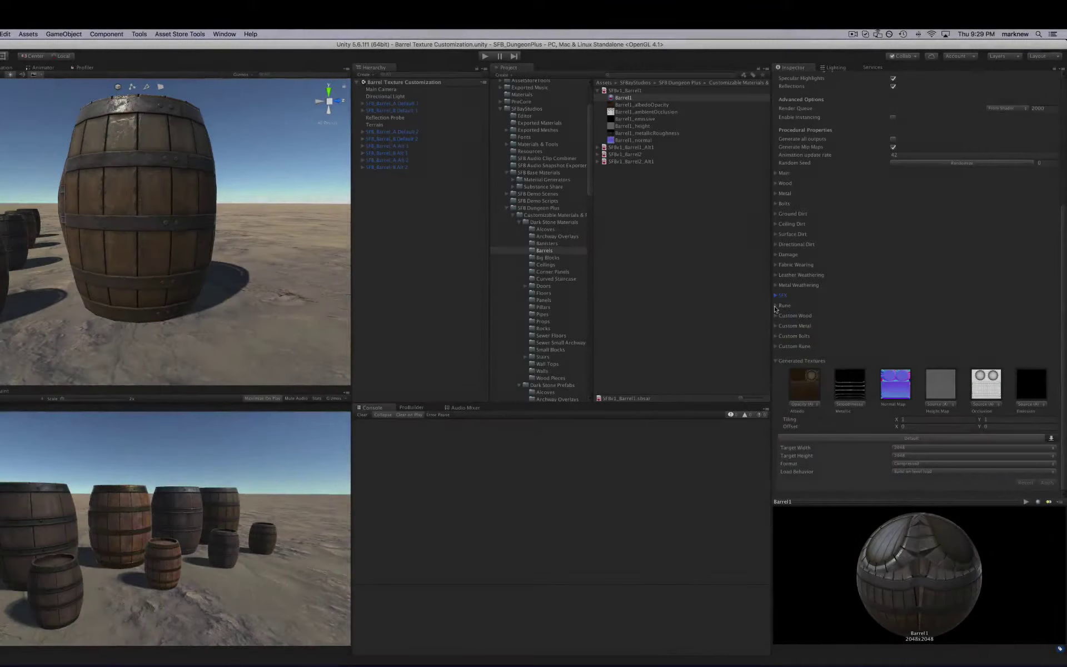
Expand the Rune group, turn on Enable Rune, and review the Custom Rune texture slots and the barrel's lid.
{"action": "left_click", "coordinate": [775, 305]}
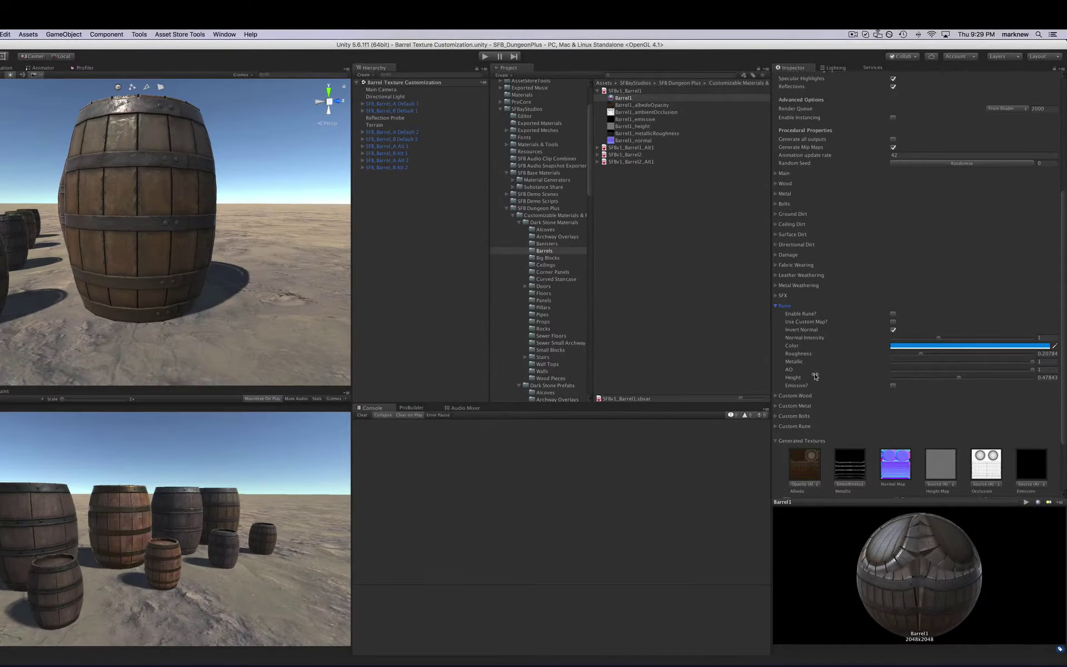
{"action": "left_click", "coordinate": [892, 314]}
{"action": "left_click", "coordinate": [776, 426]}
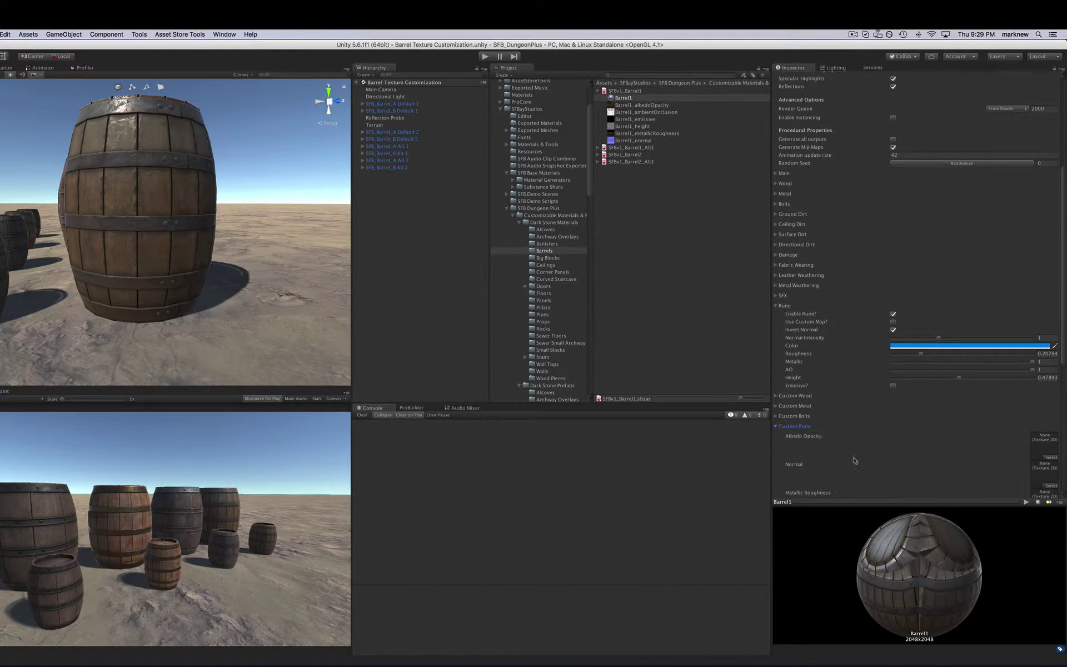
{"action": "scroll", "coordinate": [842, 433], "scroll_direction": "down", "scroll_amount": 5}
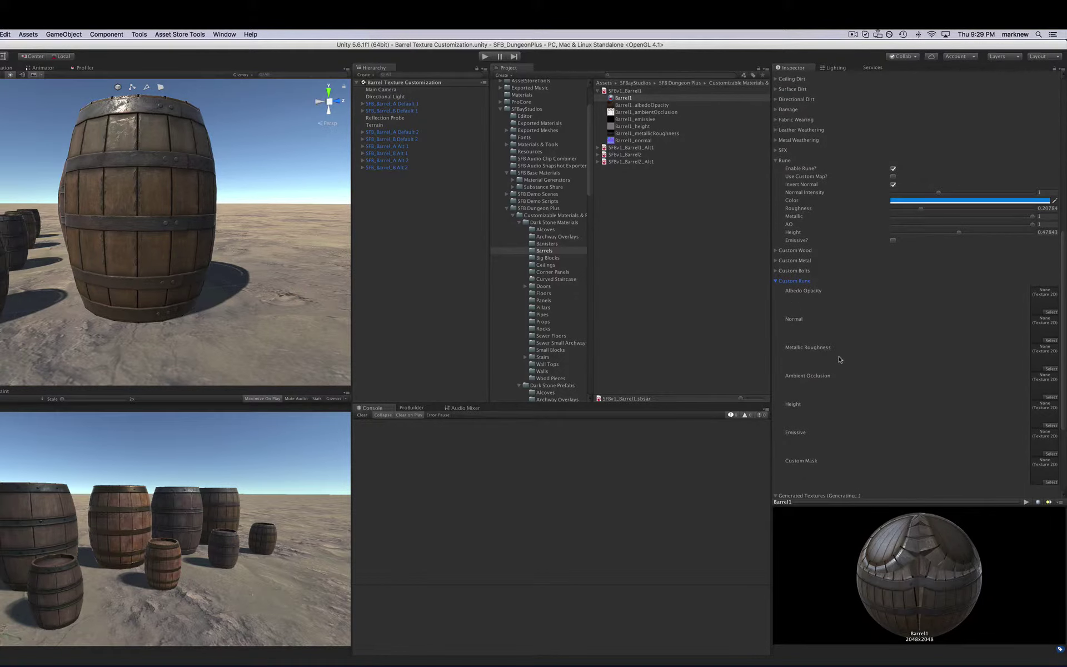
{"action": "scroll", "coordinate": [824, 363], "scroll_direction": "down", "scroll_amount": 3}
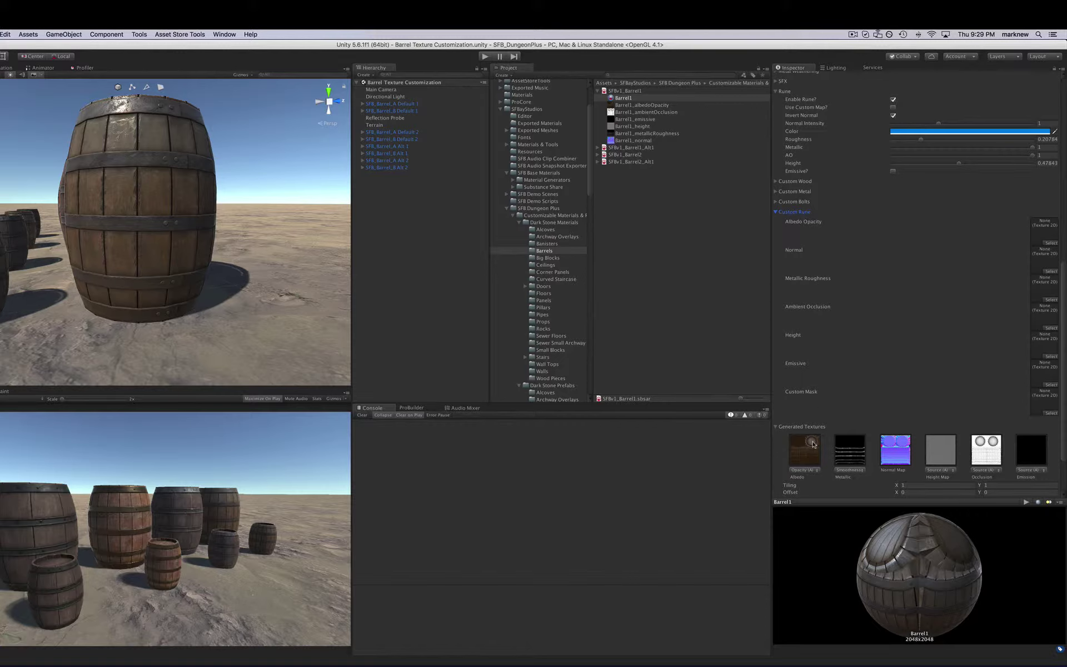
{"action": "left_click_drag", "start_coordinate": [250, 130], "coordinate": [122, 176], "text": "alt"}
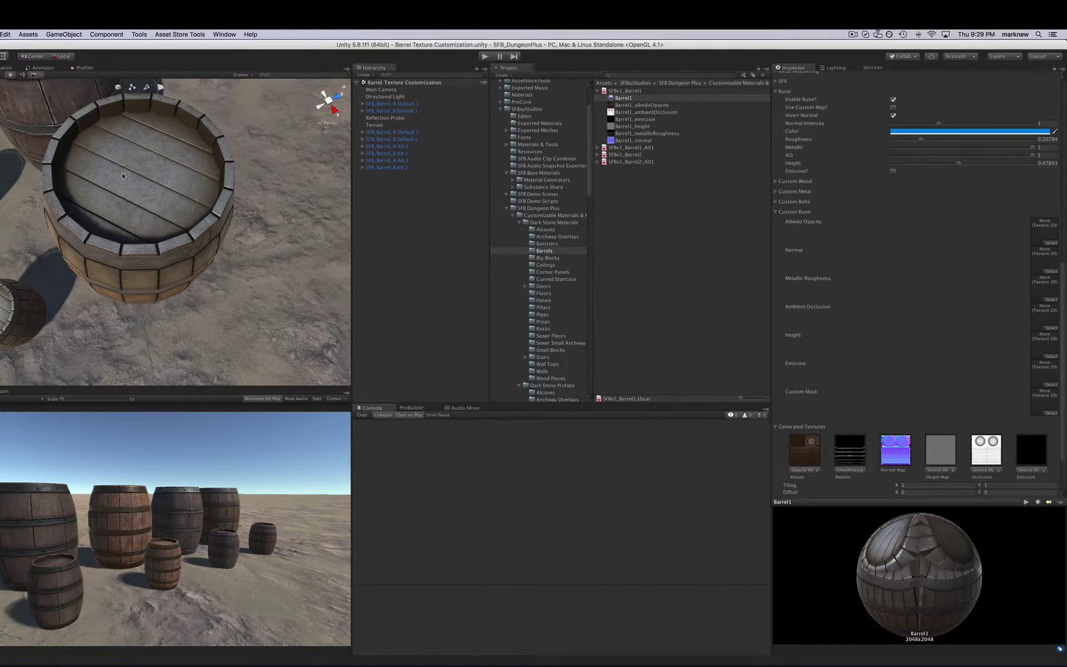
Review the Custom Rune texture slots once more, and collapse both the Custom Rune and Rune groups.
{"action": "left_click", "coordinate": [779, 214]}
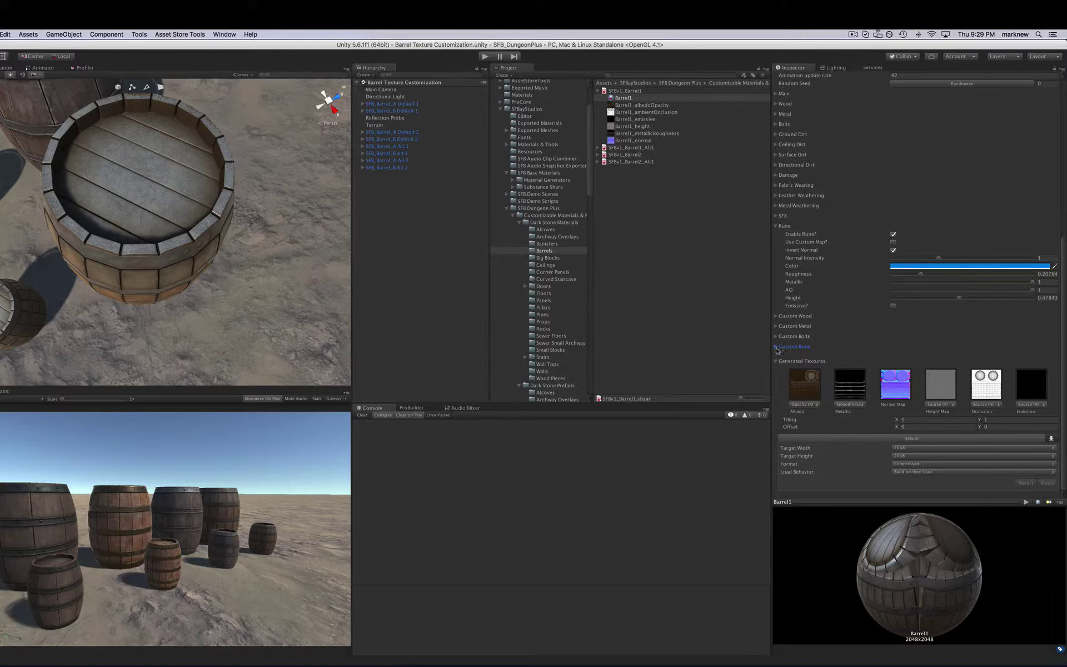
{"action": "left_click", "coordinate": [776, 346]}
{"action": "scroll", "coordinate": [1048, 356], "scroll_direction": "down", "scroll_amount": 5}
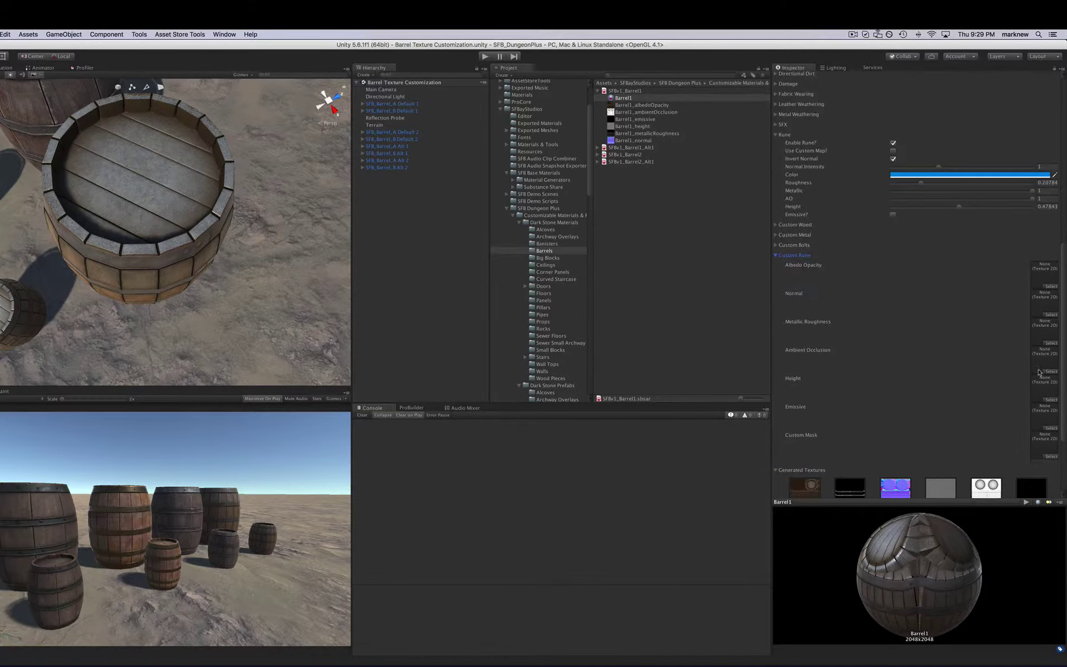
{"action": "left_click", "coordinate": [774, 255]}
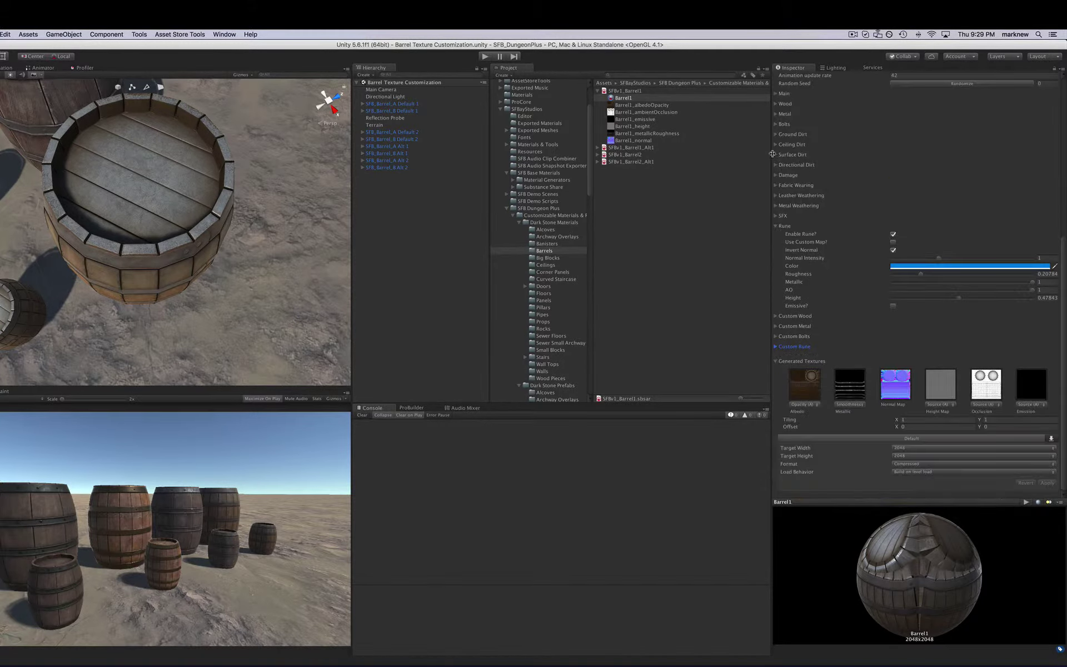
{"action": "left_click", "coordinate": [775, 225]}
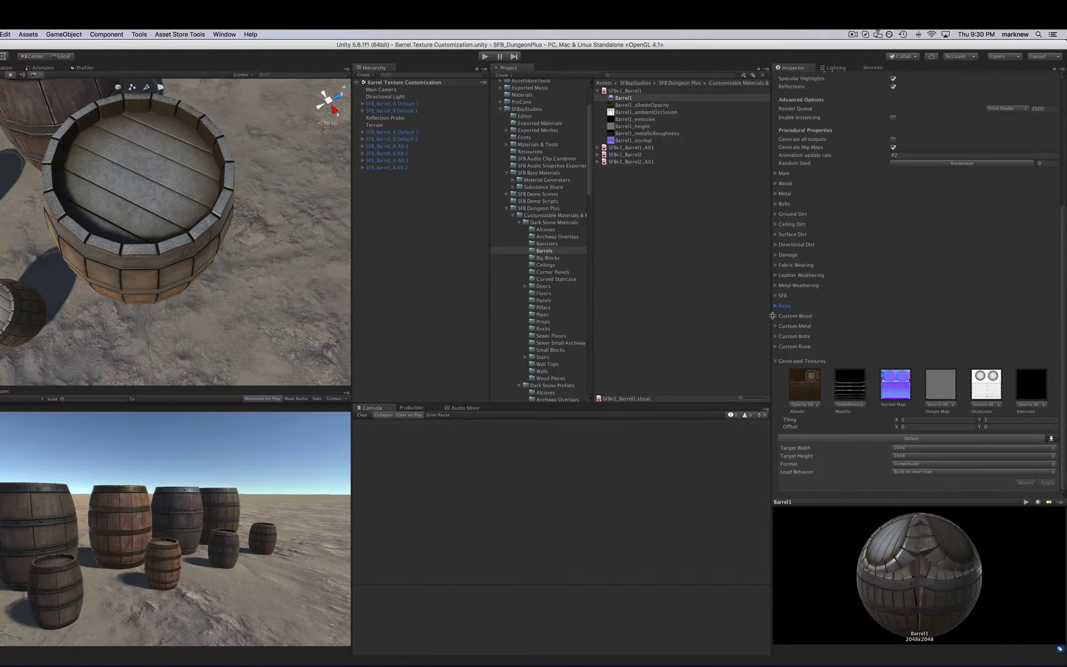
Examine the texture slots under Custom Wood and Custom Metal, and collapse both groups.
{"action": "left_click", "coordinate": [775, 316]}
{"action": "scroll", "coordinate": [824, 373], "scroll_direction": "down", "scroll_amount": 5}
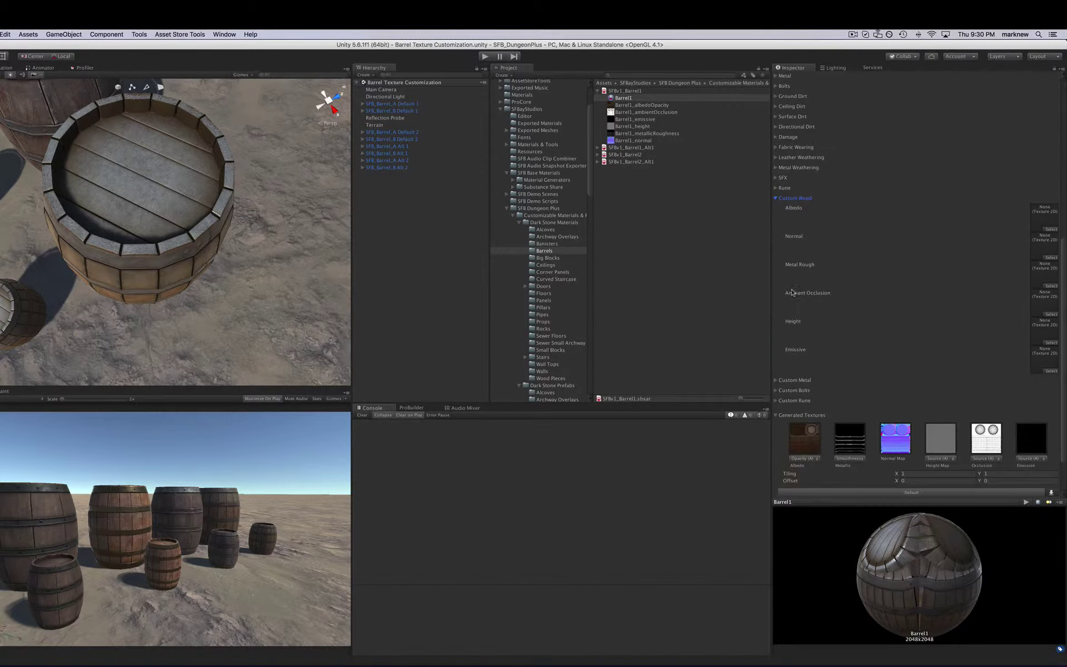
{"action": "left_click", "coordinate": [775, 390]}
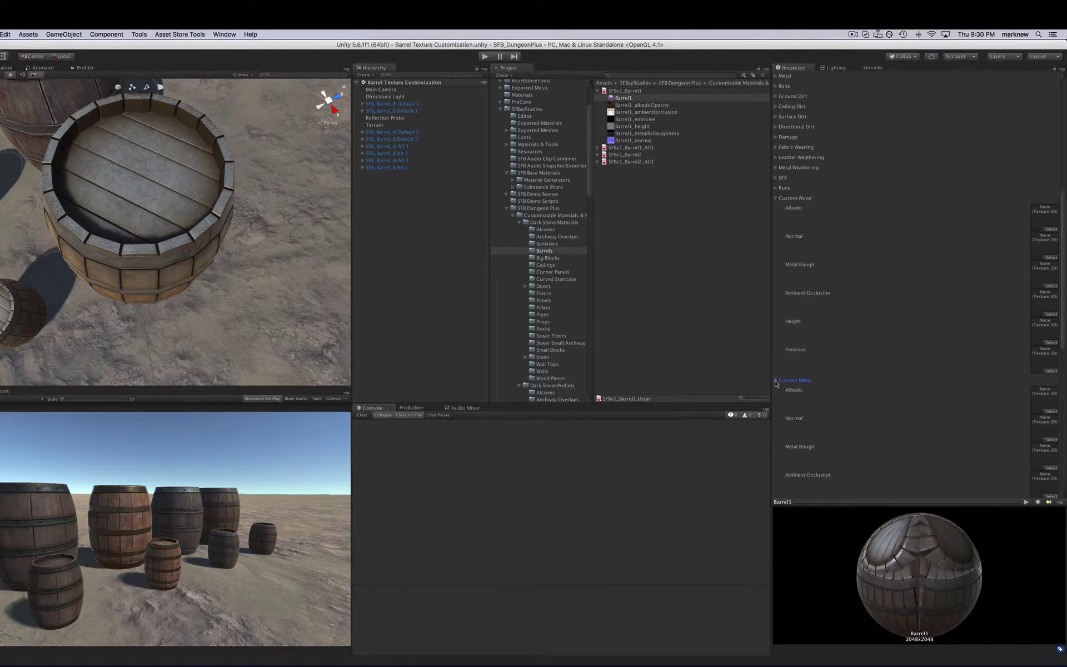
{"action": "left_click", "coordinate": [775, 381]}
{"action": "left_click", "coordinate": [774, 198]}
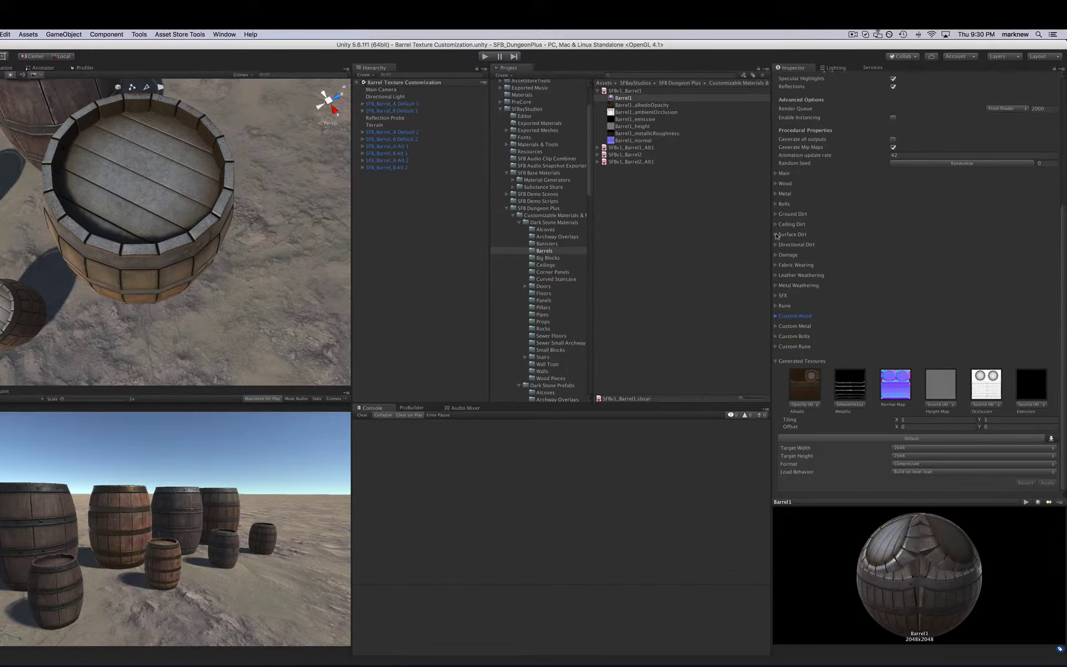
Open the Substance Mass Exporter's texture exporter window and dock it alongside the Console.
{"action": "scroll", "coordinate": [152, 173], "scroll_direction": "down", "scroll_amount": 3}
{"action": "scroll", "coordinate": [151, 175], "scroll_direction": "up", "scroll_amount": 5}
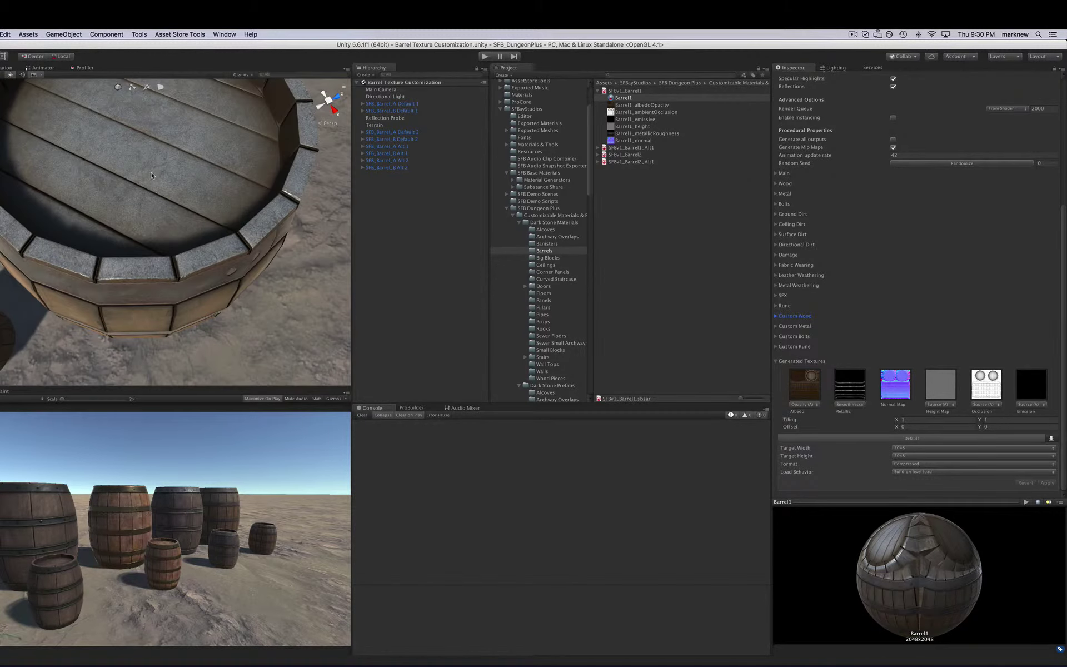
{"action": "scroll", "coordinate": [151, 175], "scroll_direction": "down", "scroll_amount": 5}
{"action": "left_click_drag", "start_coordinate": [151, 176], "coordinate": [200, 164], "text": "alt"}
{"action": "scroll", "coordinate": [845, 234], "scroll_direction": "up", "scroll_amount": 5}
{"action": "left_click", "coordinate": [225, 34]}
{"action": "mouse_move", "coordinate": [296, 99]}
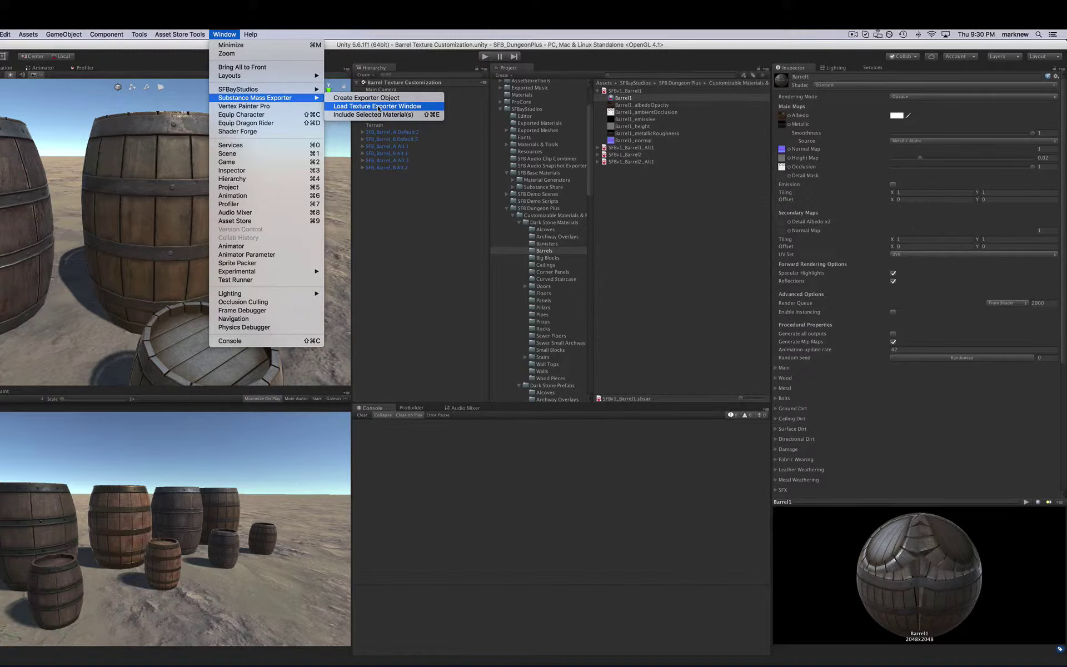
{"action": "left_click", "coordinate": [378, 106]}
{"action": "left_click_drag", "start_coordinate": [3, 48], "coordinate": [401, 407]}
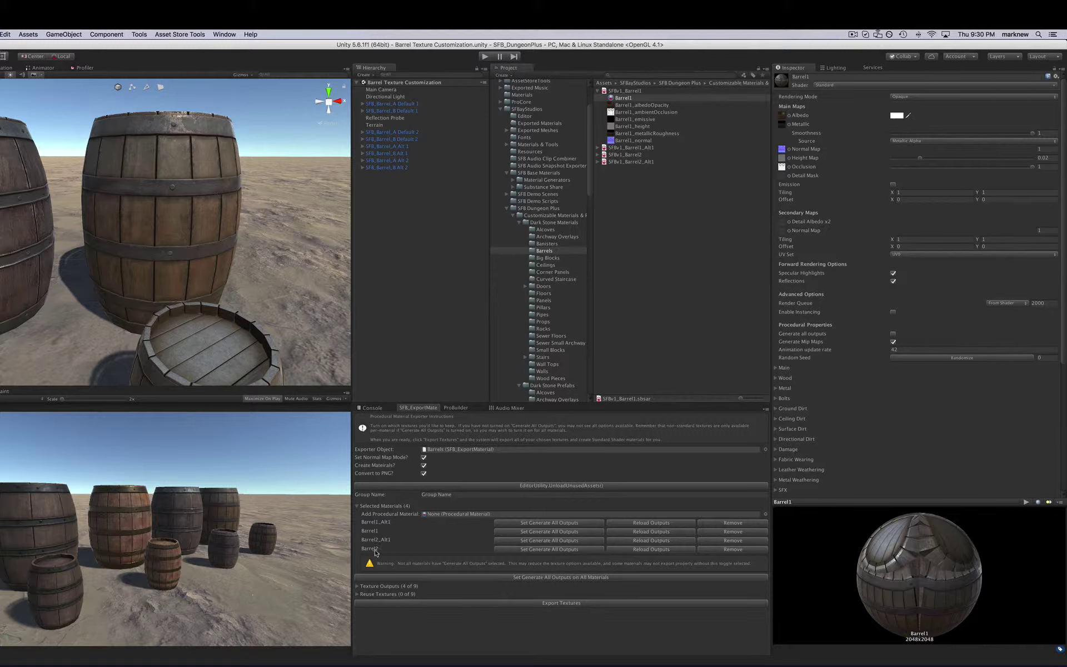
Select the Barrel1_Alt1 material under SFBv1_Barrel1_Alt1 and set its Damage Blend to 1.
{"action": "scroll", "coordinate": [248, 297], "scroll_direction": "down", "scroll_amount": 5}
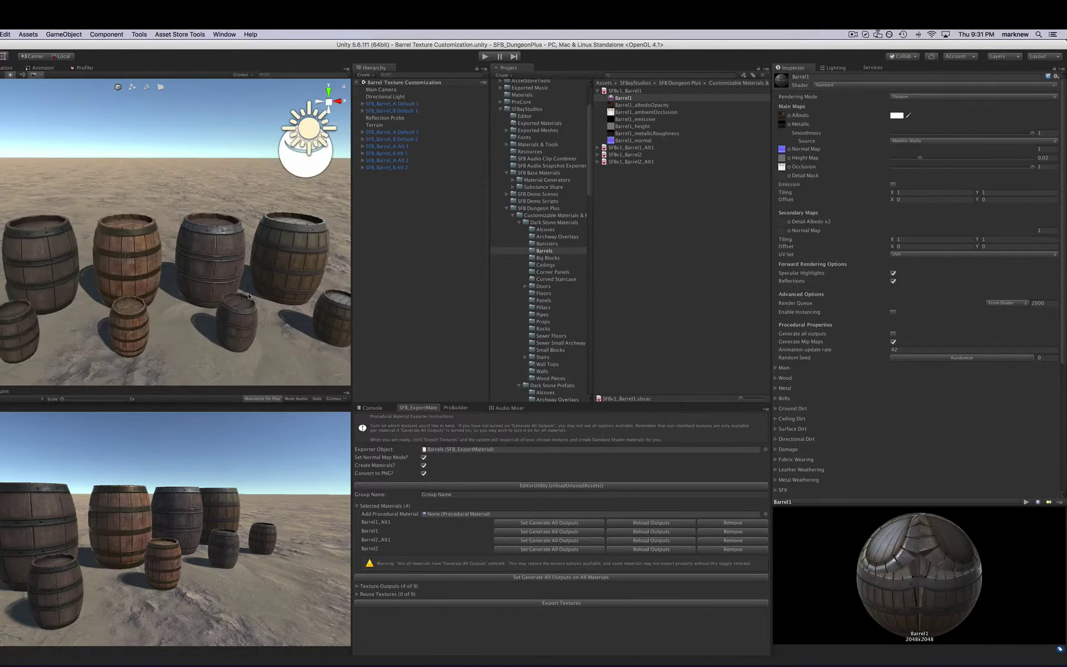
{"action": "left_click_drag", "start_coordinate": [248, 296], "coordinate": [249, 309], "text": "alt"}
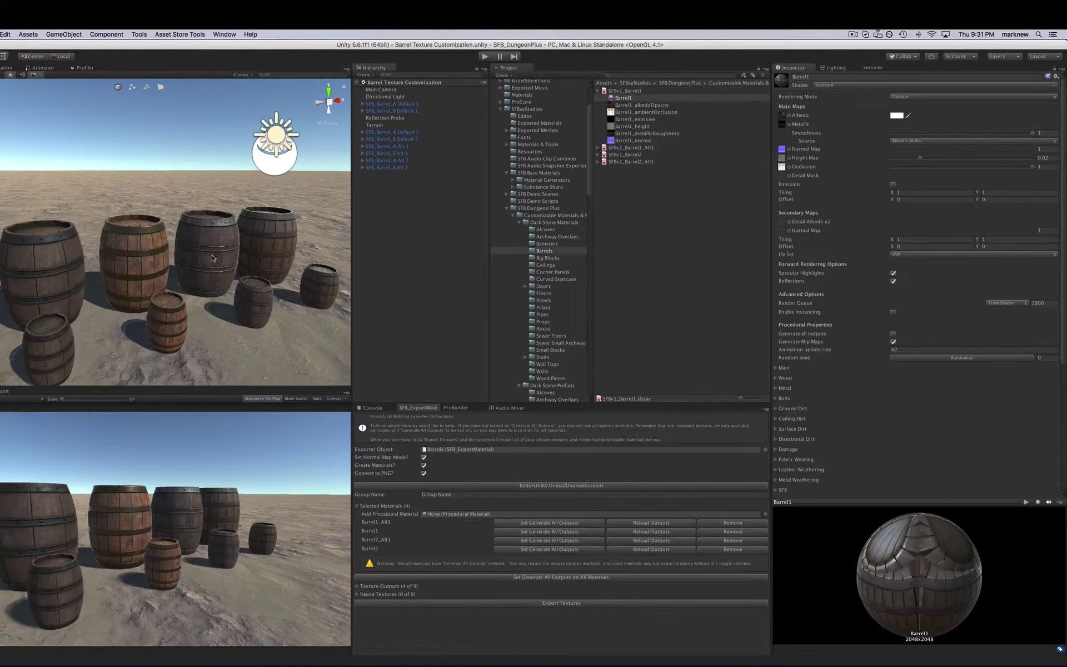
{"action": "scroll", "coordinate": [143, 286], "scroll_direction": "up", "scroll_amount": 3}
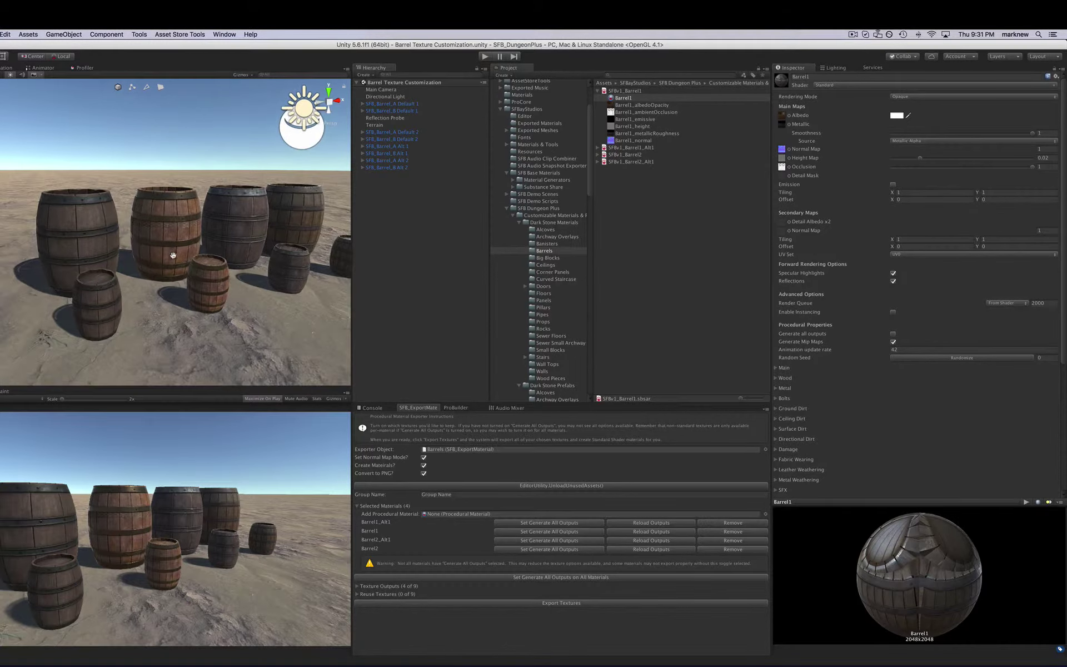
{"action": "left_click", "coordinate": [597, 148]}
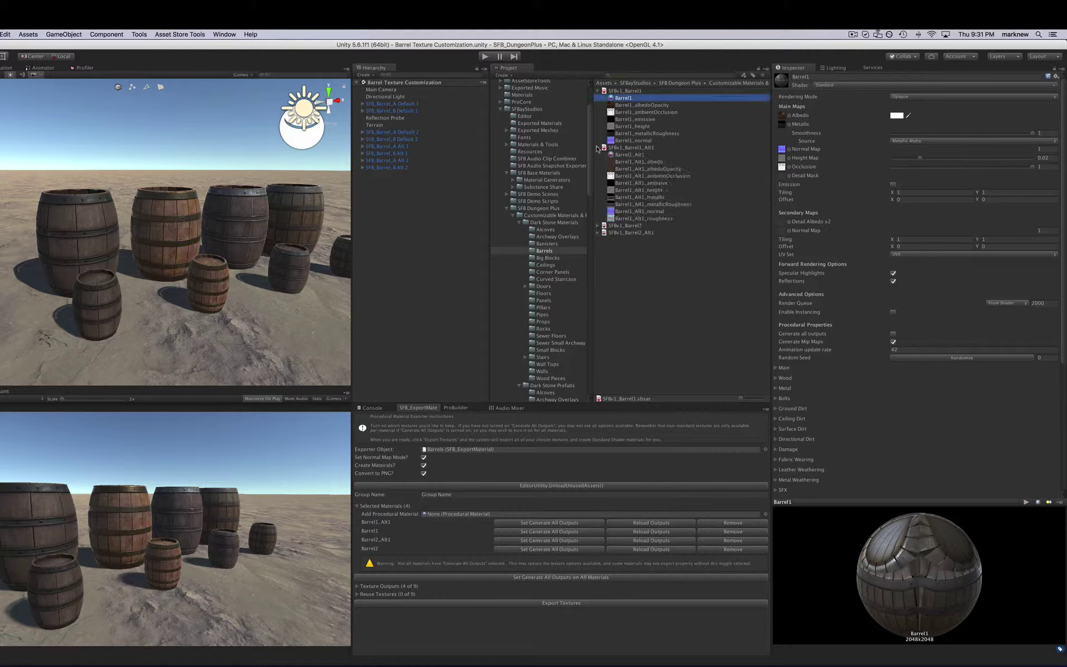
{"action": "left_click", "coordinate": [613, 155]}
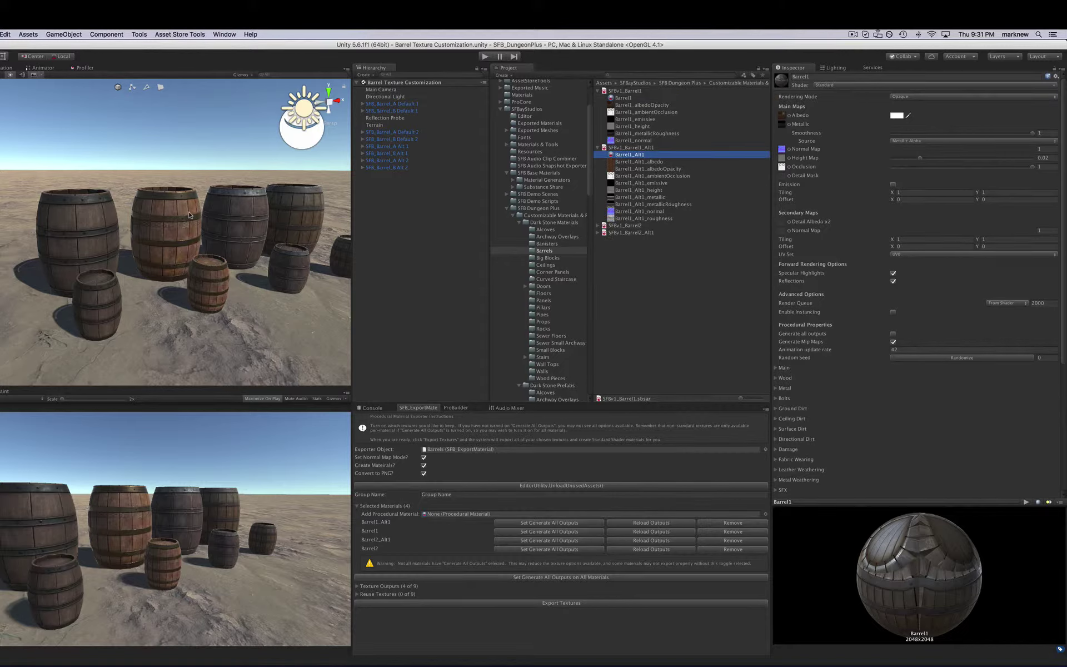
{"action": "scroll", "coordinate": [189, 215], "scroll_direction": "up", "scroll_amount": 3}
{"action": "scroll", "coordinate": [186, 217], "scroll_direction": "up", "scroll_amount": 2}
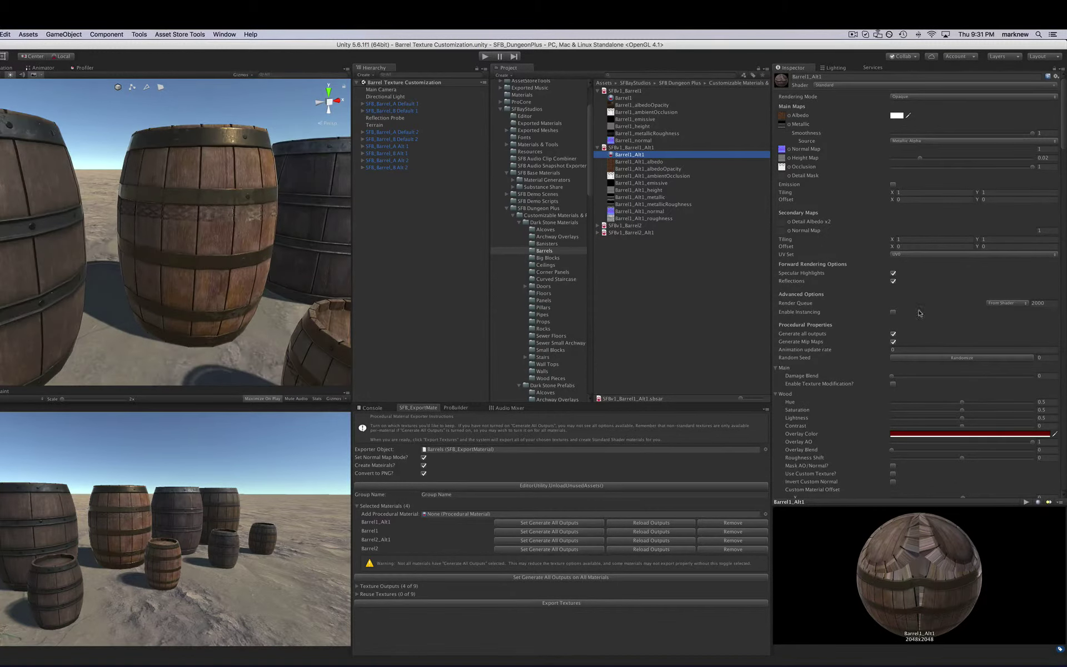
{"action": "scroll", "coordinate": [855, 347], "scroll_direction": "down", "scroll_amount": 2}
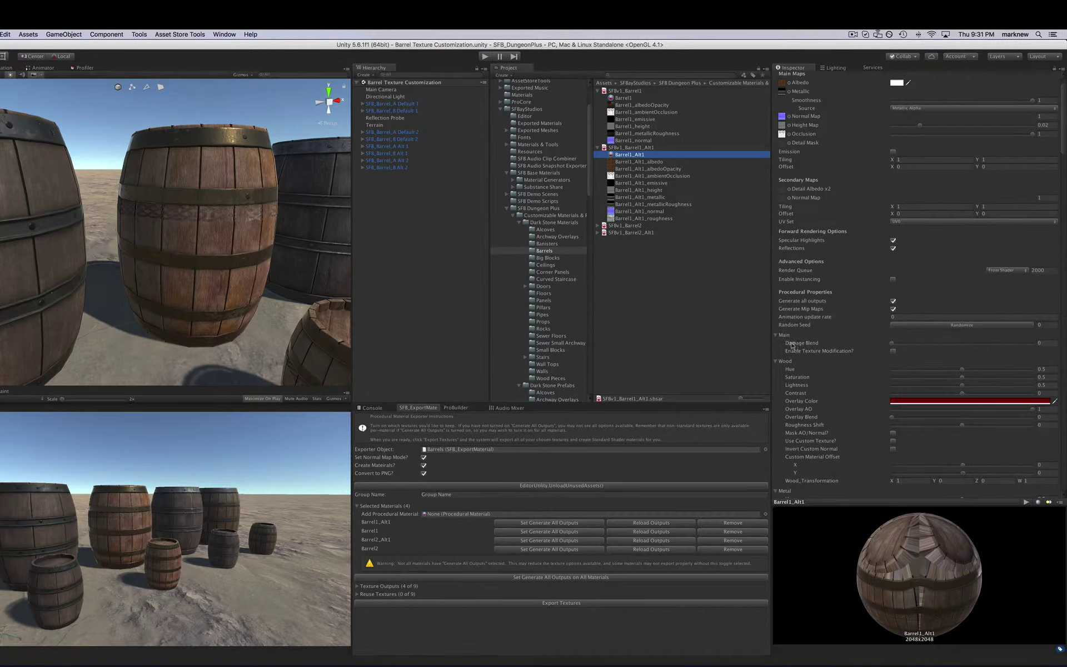
{"action": "left_click", "coordinate": [1037, 343]}
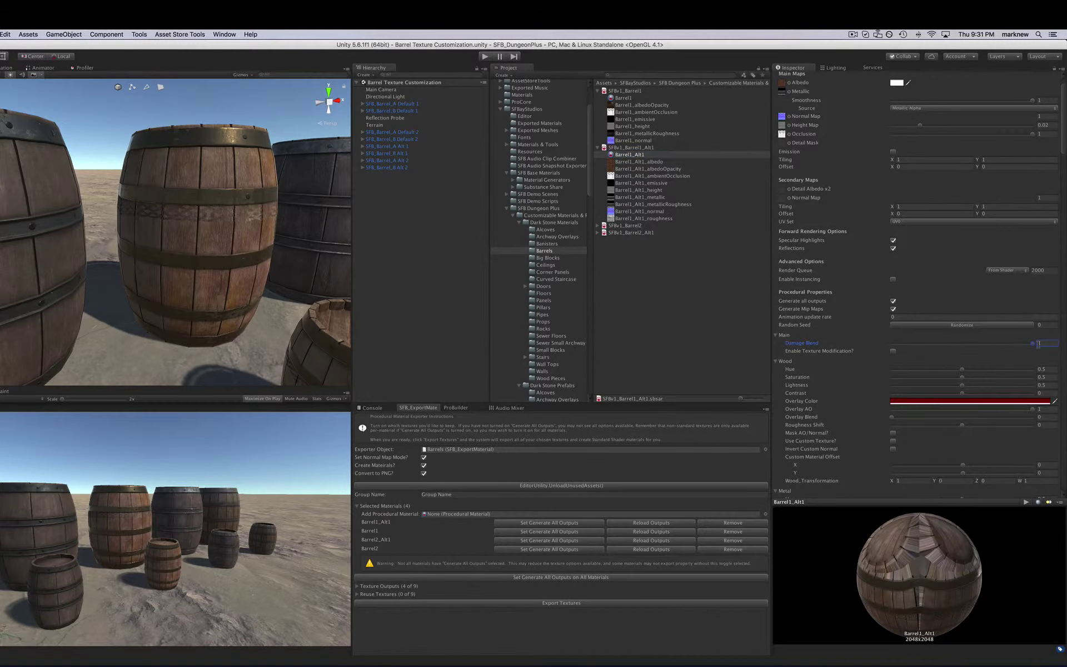
Inspect the damaged Alt barrel up close and lower the Barrel1_Alt1 material's Height Map value to 0.005.
{"action": "mouse_move", "coordinate": [1032, 343]}
{"action": "left_mouse_down"}
{"action": "mouse_move", "coordinate": [858, 345]}
{"action": "mouse_move", "coordinate": [1036, 345]}
{"action": "left_mouse_up"}
{"action": "right_click_drag", "start_coordinate": [277, 217], "coordinate": [205, 237]}
{"action": "key", "text": "w"}
{"action": "key", "text": "s"}
{"action": "scroll", "coordinate": [957, 213], "scroll_direction": "up", "scroll_amount": 2}
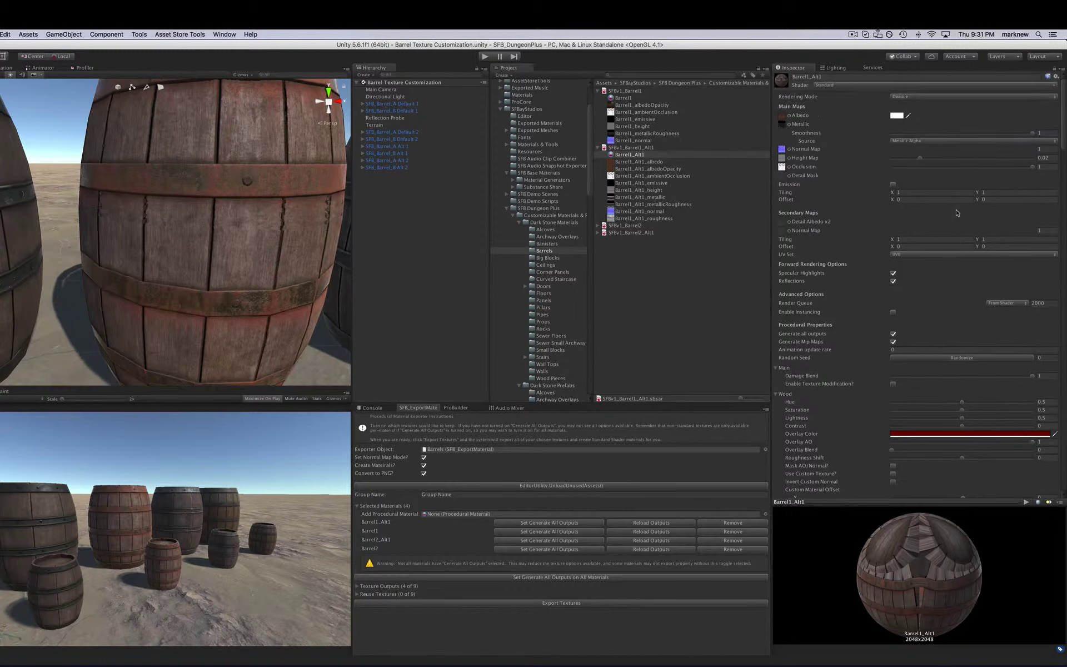
{"action": "left_click_drag", "start_coordinate": [901, 160], "coordinate": [839, 156]}
{"action": "right_click_drag", "start_coordinate": [249, 222], "coordinate": [248, 222]}
{"action": "key", "text": "s"}
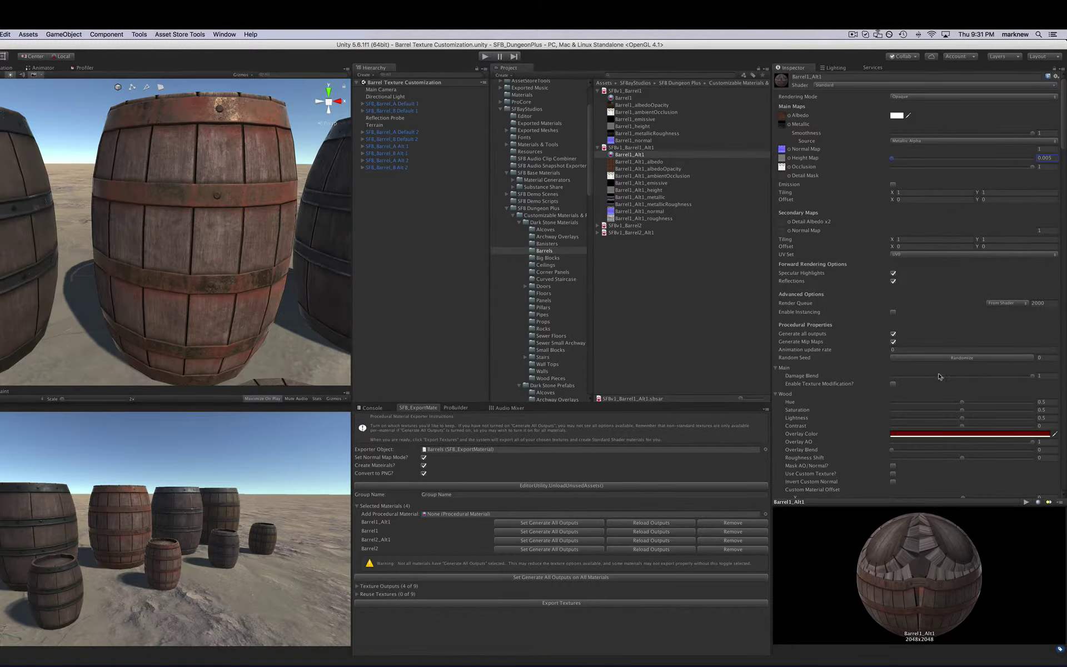
Set the Damage Blend of Barrel1_Alt1 to 0 and compare the barrels in the scene.
{"action": "left_click_drag", "start_coordinate": [938, 375], "coordinate": [828, 377]}
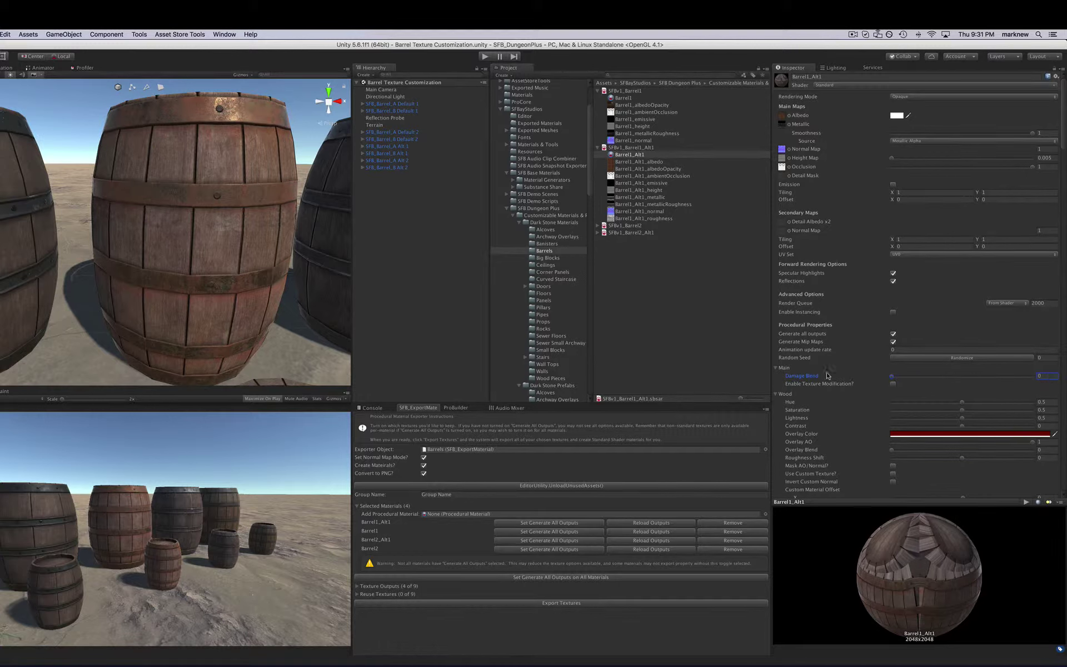
{"action": "scroll", "coordinate": [168, 305], "scroll_direction": "down", "scroll_amount": 5}
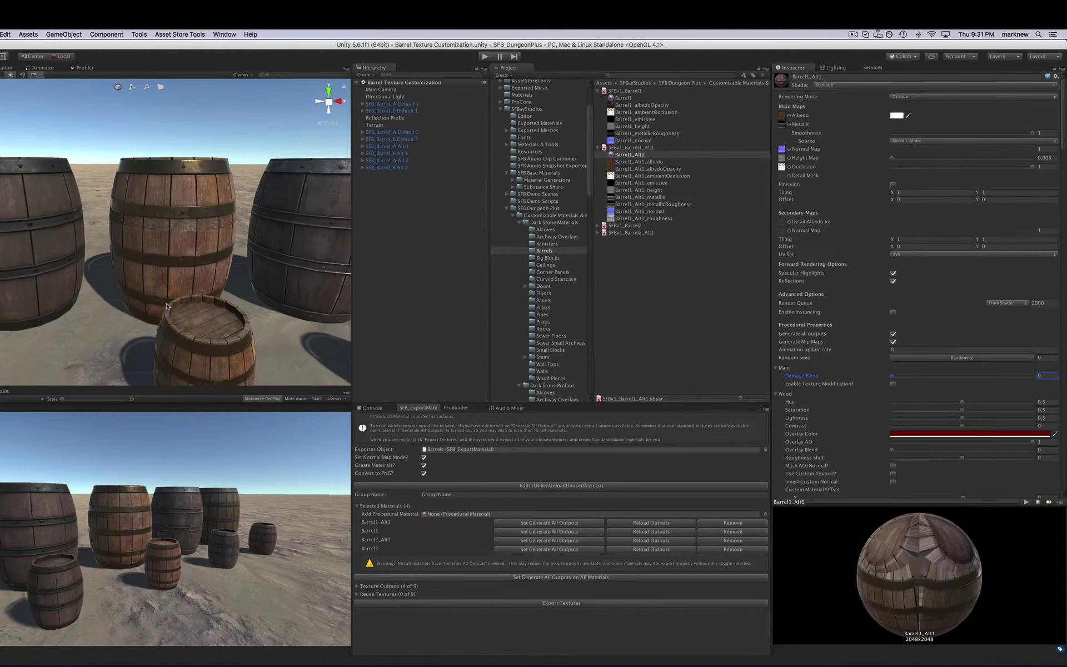
{"action": "left_click_drag", "start_coordinate": [168, 305], "coordinate": [217, 308], "text": "alt"}
{"action": "scroll", "coordinate": [218, 307], "scroll_direction": "down", "scroll_amount": 10}
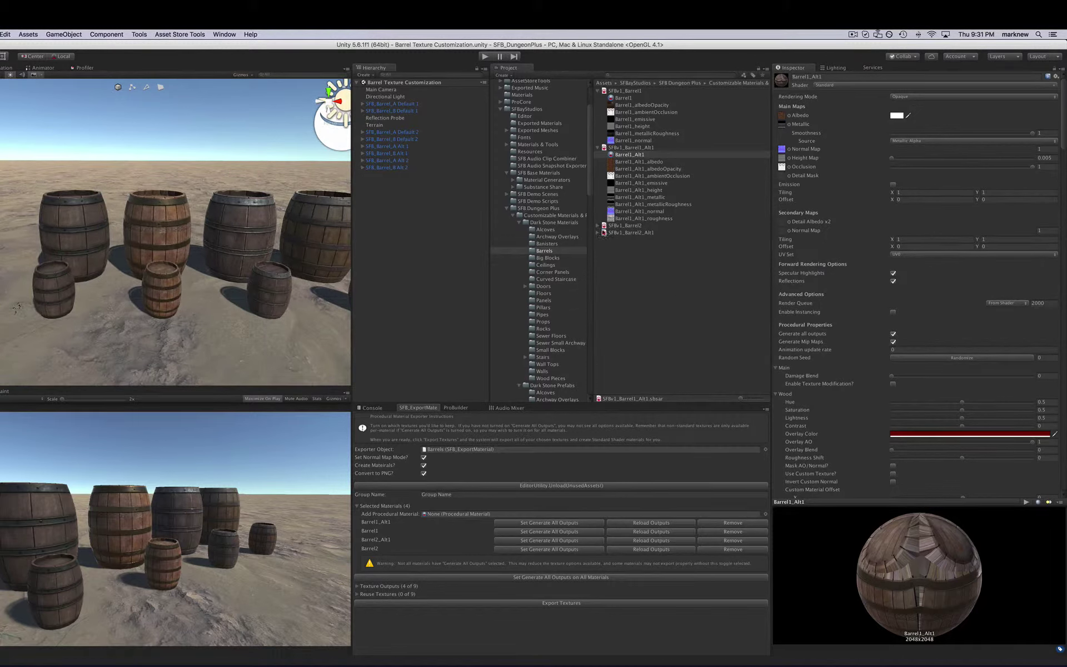
Select the Barrel2_Alt1 material under SFBv1_Barrel2_Alt1 and try different Damage Blend amounts, ending at about 0.98.
{"action": "left_click", "coordinate": [598, 232]}
{"action": "left_click", "coordinate": [630, 240]}
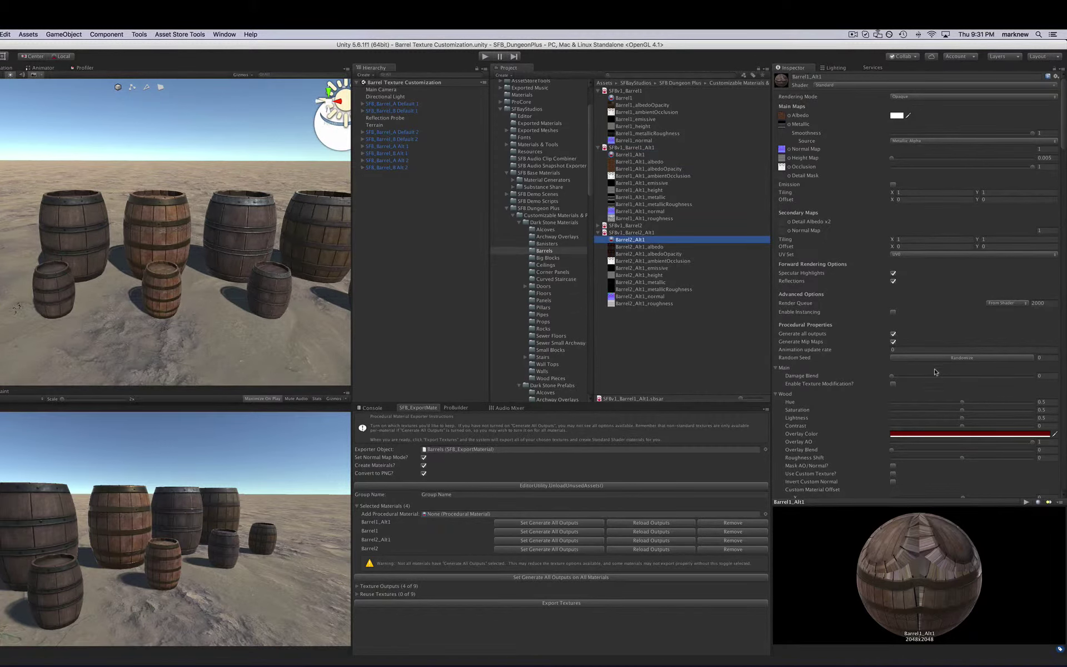
{"action": "left_click", "coordinate": [1026, 376]}
{"action": "right_click_drag", "start_coordinate": [267, 270], "coordinate": [188, 232]}
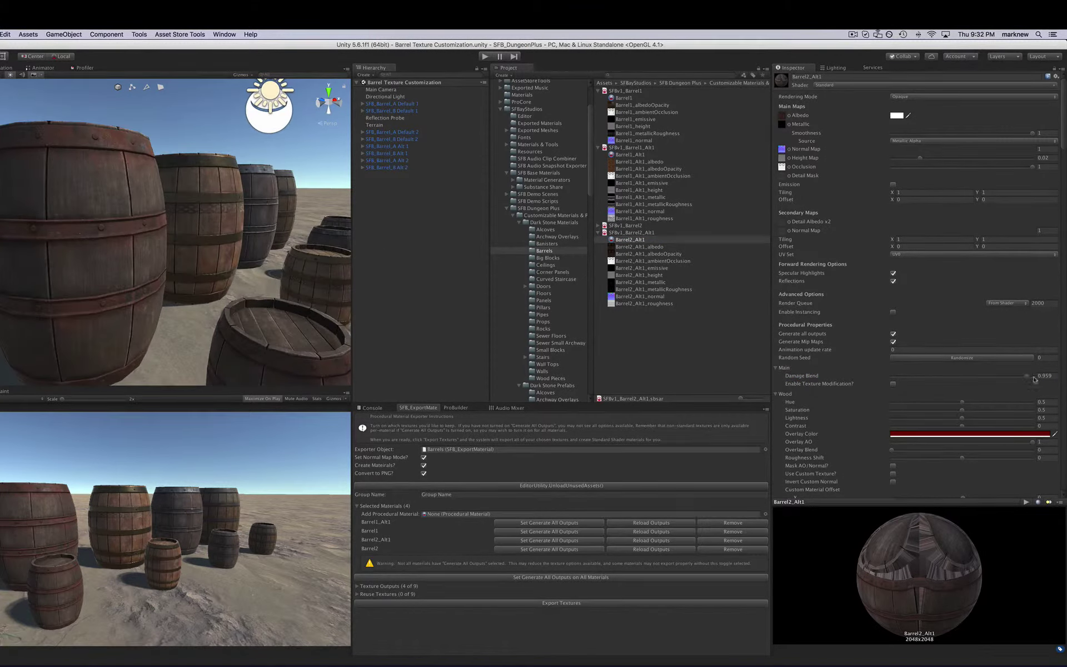
{"action": "left_click_drag", "start_coordinate": [1032, 378], "coordinate": [964, 374]}
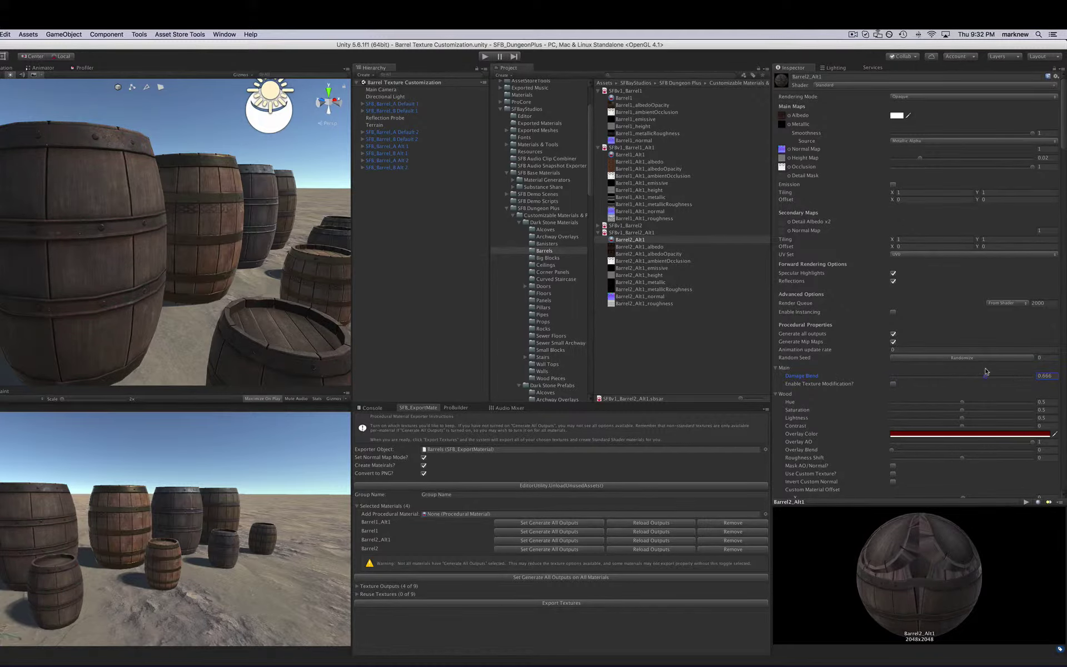
{"action": "left_click_drag", "start_coordinate": [998, 371], "coordinate": [1030, 369]}
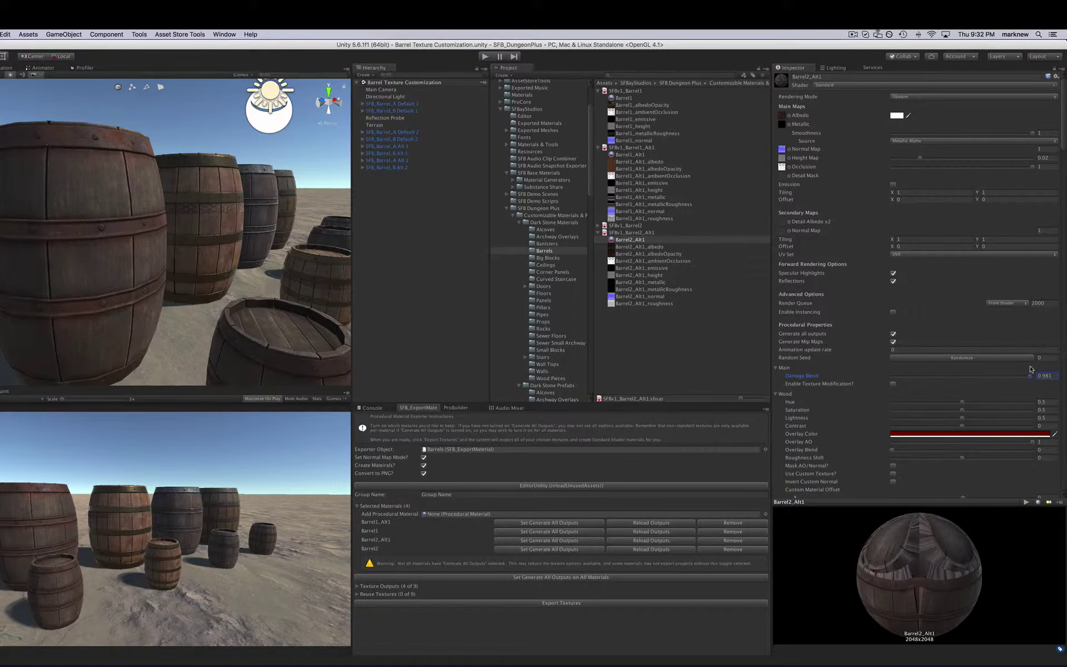
Enable texture modification on Barrel2_Alt1 and shift the wood Hue to 0.685 for green planks.
{"action": "scroll", "coordinate": [939, 395], "scroll_direction": "down", "scroll_amount": 2}
{"action": "left_click", "coordinate": [892, 327]}
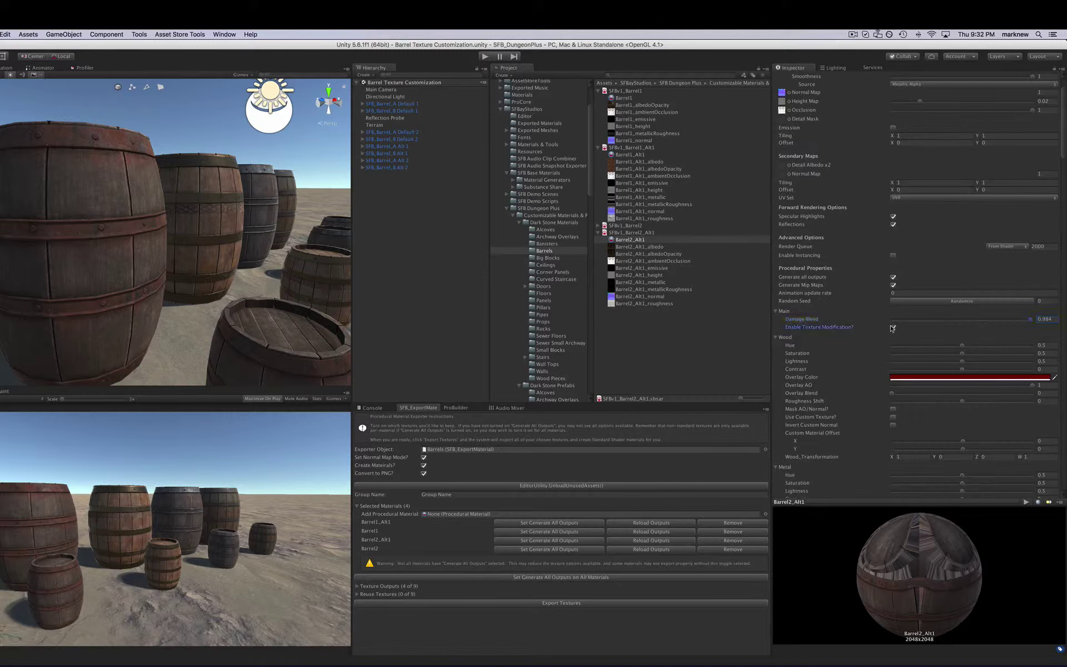
{"action": "left_click_drag", "start_coordinate": [974, 348], "coordinate": [989, 350]}
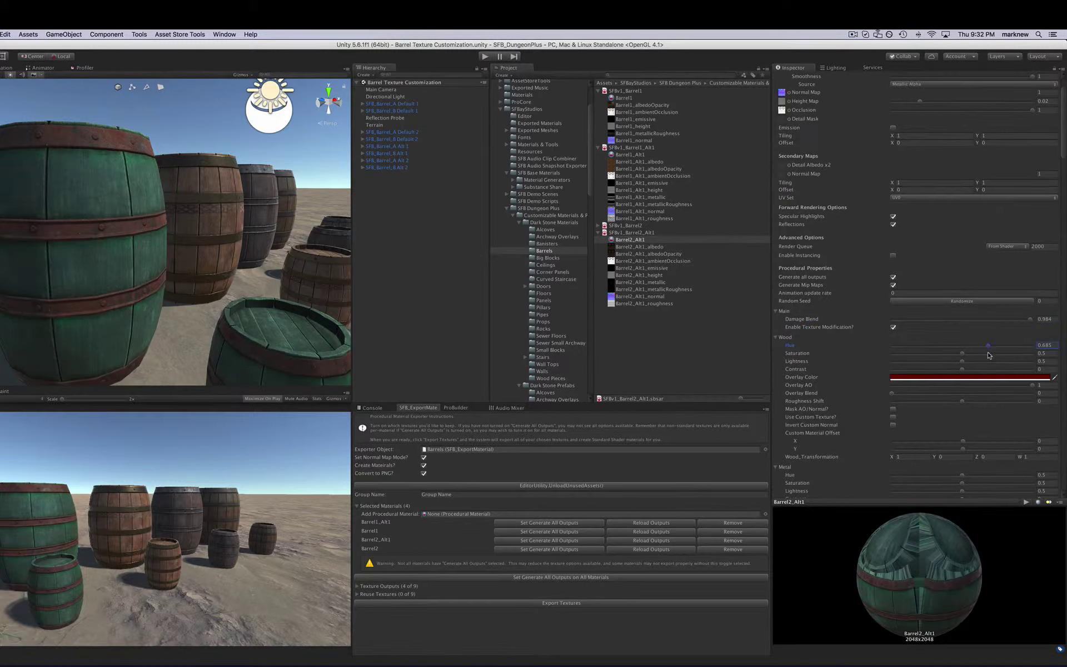
{"action": "left_click_drag", "start_coordinate": [222, 325], "coordinate": [155, 311], "text": "alt"}
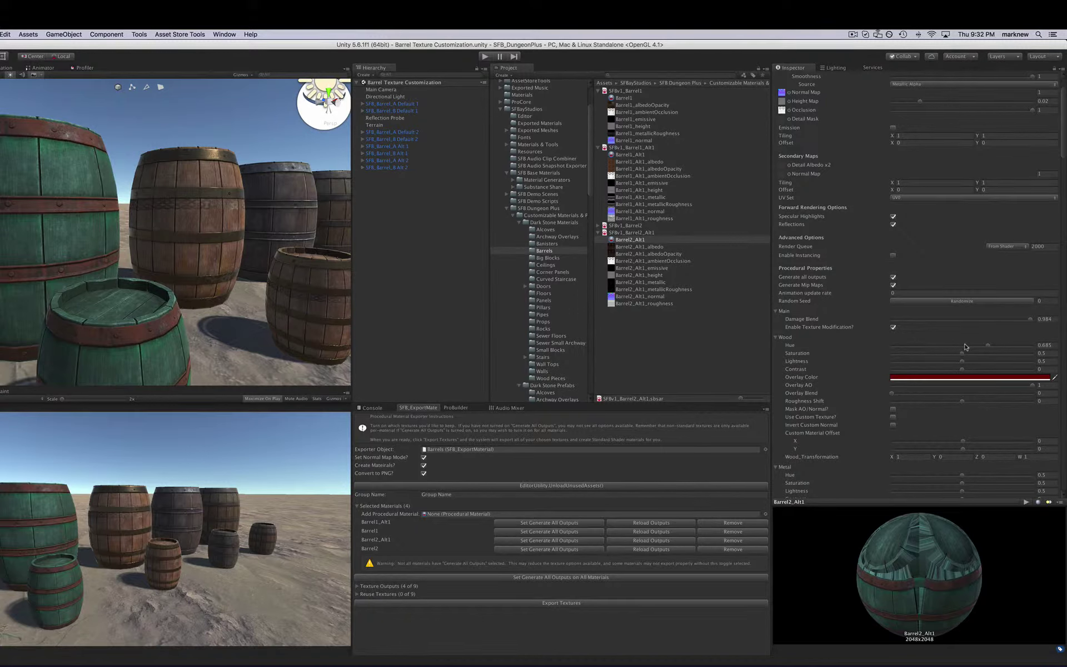
Set the metal Hue of Barrel2_Alt1 to 0.351 and its Damage Blend to 0.
{"action": "scroll", "coordinate": [962, 346], "scroll_direction": "down", "scroll_amount": 3}
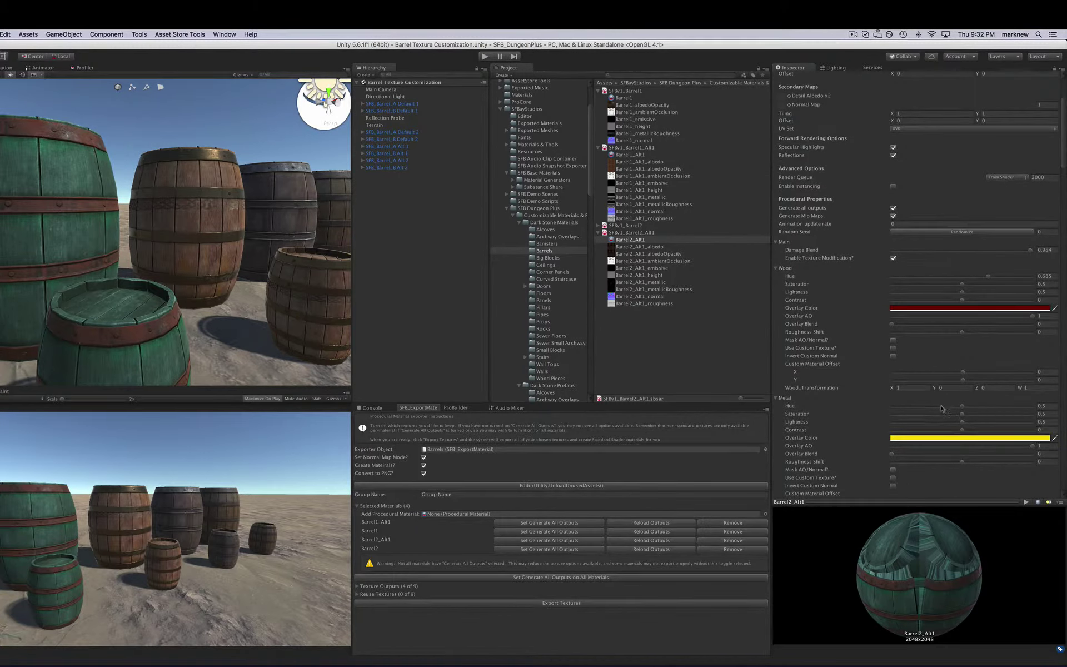
{"action": "left_click_drag", "start_coordinate": [943, 410], "coordinate": [932, 407]}
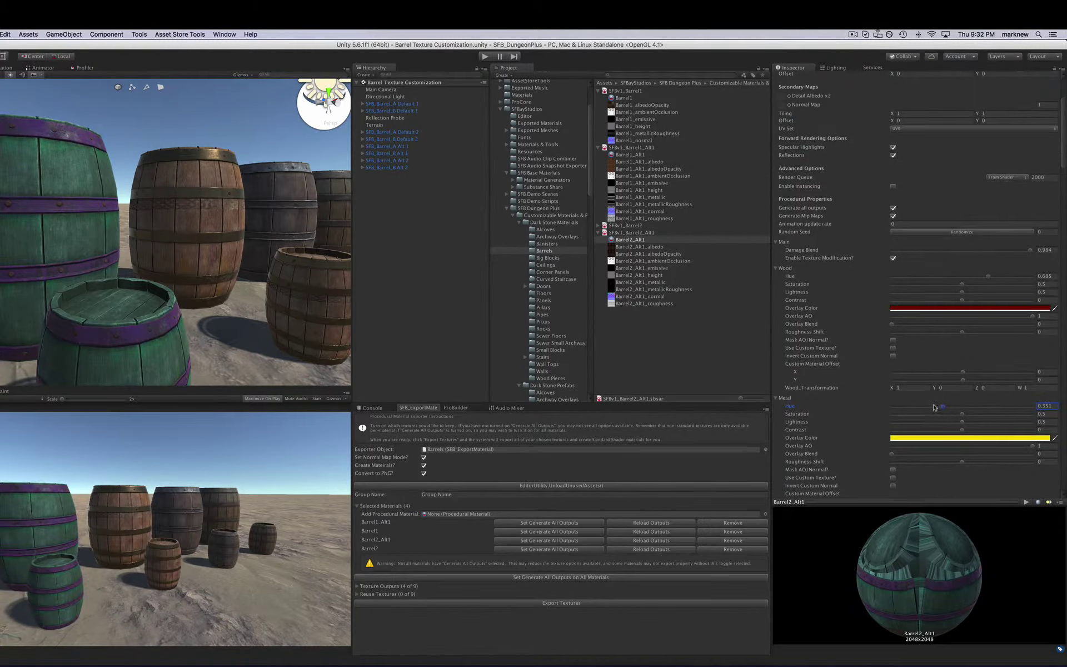
{"action": "left_click_drag", "start_coordinate": [937, 249], "coordinate": [883, 253]}
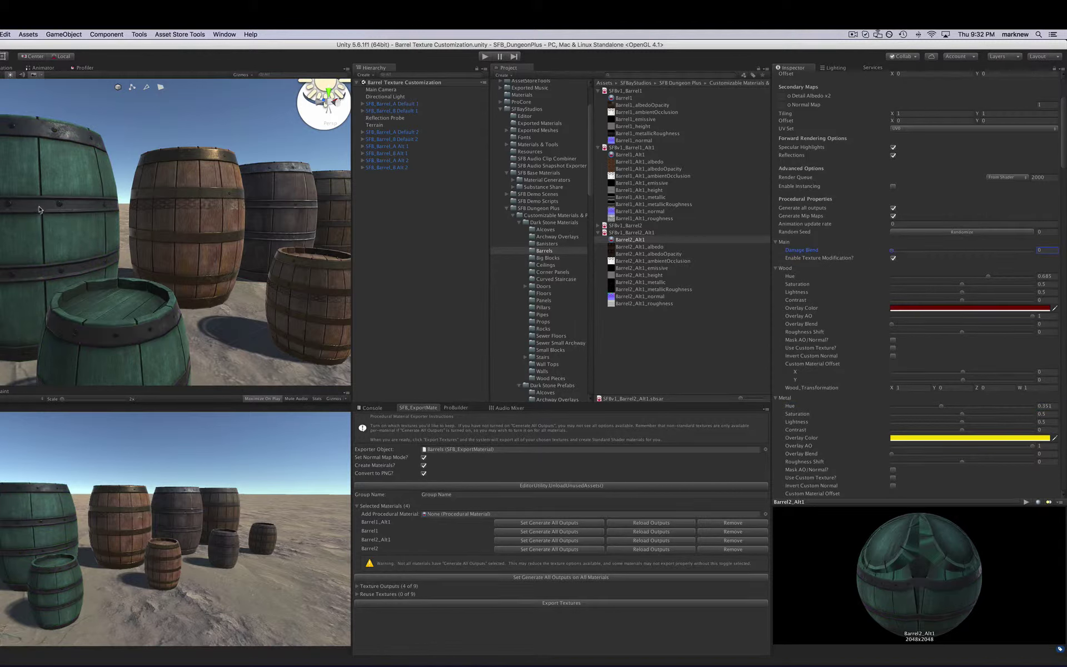
{"action": "scroll", "coordinate": [147, 250], "scroll_direction": "down", "scroll_amount": 8}
{"action": "mouse_move", "coordinate": [148, 250]}
{"action": "left_mouse_down", "text": "alt"}
{"action": "mouse_move", "coordinate": [67, 246]}
{"action": "mouse_move", "coordinate": [208, 272]}
{"action": "mouse_move", "coordinate": [150, 247]}
{"action": "left_mouse_up", "text": "alt"}
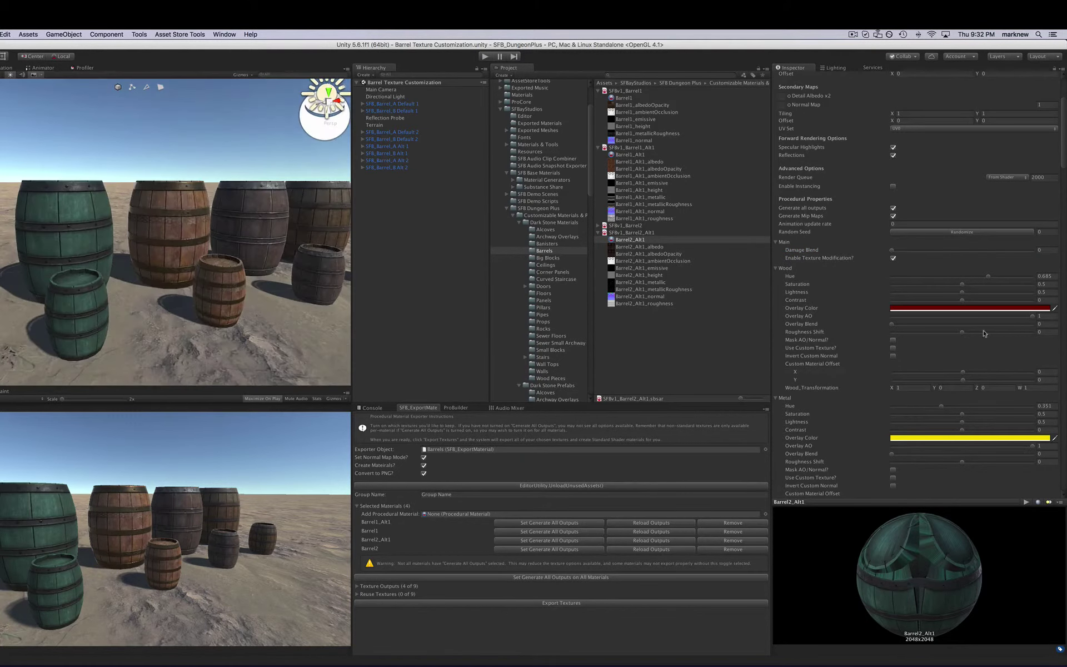
Return Barrel2_Alt1 to its fully damaged look with wood Hue 0.499, texture modification off and Damage Blend 1.
{"action": "left_click", "coordinate": [962, 277]}
{"action": "left_click", "coordinate": [892, 258]}
{"action": "left_click_drag", "start_coordinate": [1017, 254], "coordinate": [1036, 251]}
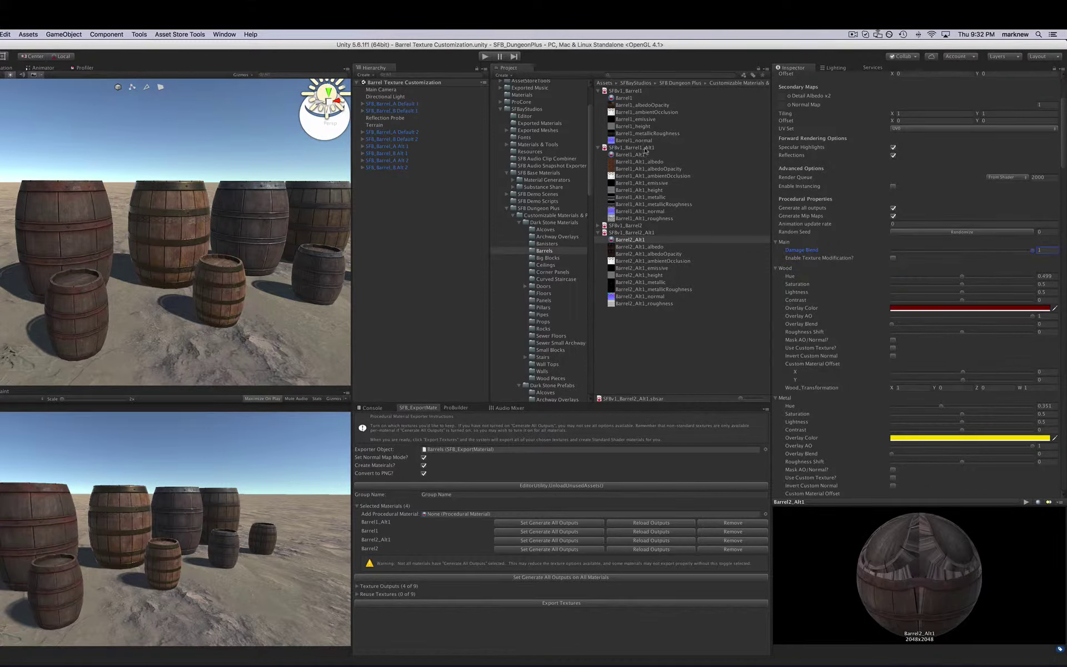
Select the Barrel1_Alt1 material again and set its Damage Blend to 1.
{"action": "left_click", "coordinate": [641, 155]}
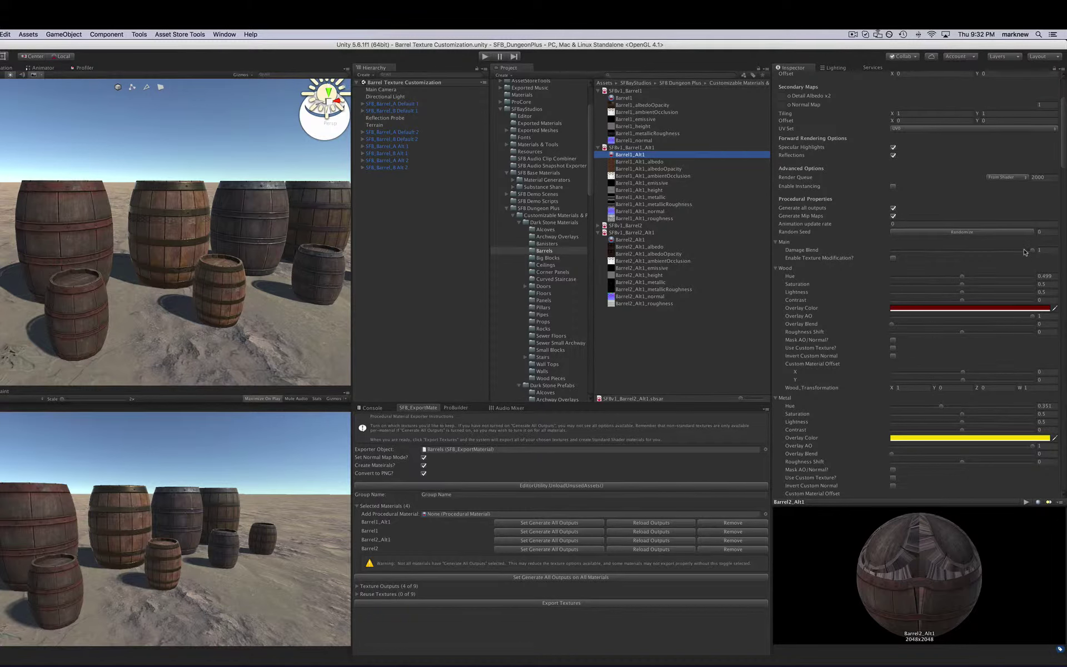
{"action": "left_click", "coordinate": [1031, 251]}
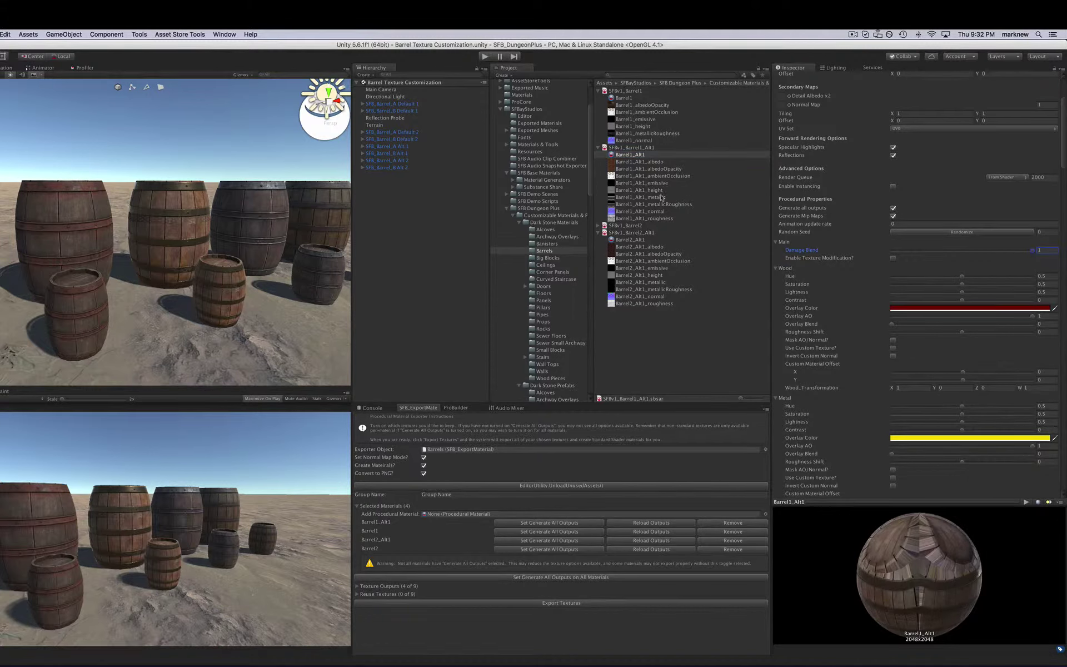
Select the Barrel2 material under SFBv1_Barrel2 and set its wood Saturation to 0.745.
{"action": "left_click", "coordinate": [598, 226]}
{"action": "left_click", "coordinate": [621, 233]}
{"action": "scroll", "coordinate": [265, 204], "scroll_direction": "up", "scroll_amount": 5}
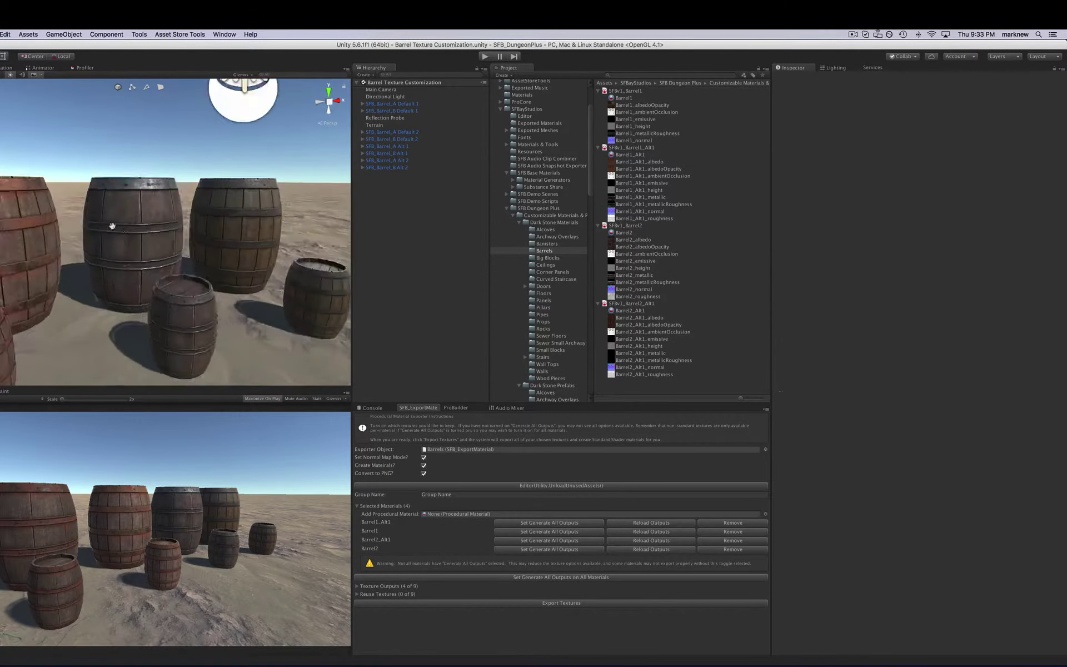
{"action": "left_click_drag", "start_coordinate": [962, 306], "coordinate": [997, 316]}
Set the metal Overlay Blend of Barrel2 to 0.367 and change the metal Overlay Color to orange.
{"action": "scroll", "coordinate": [977, 344], "scroll_direction": "down", "scroll_amount": 5}
{"action": "left_click_drag", "start_coordinate": [891, 373], "coordinate": [942, 373]}
{"action": "left_click", "coordinate": [944, 357]}
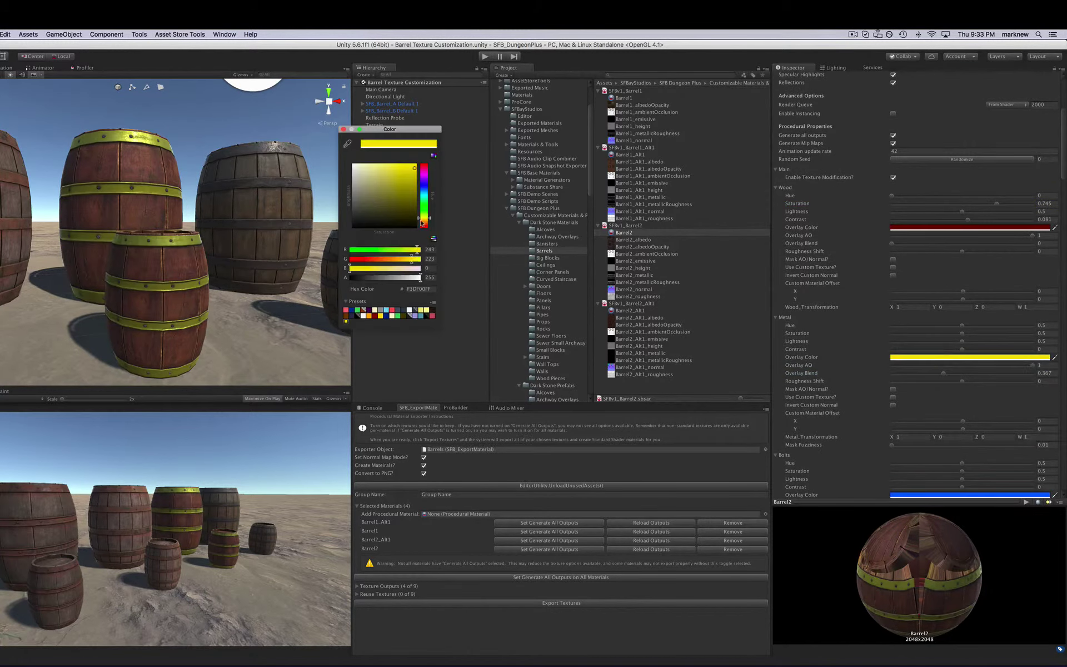
{"action": "left_click_drag", "start_coordinate": [423, 218], "coordinate": [424, 222]}
Set the Lightness of Barrel2's bolts to 0.619 and their Roughness Shift to -0.36, and view the result among all barrels.
{"action": "left_click_drag", "start_coordinate": [58, 188], "coordinate": [83, 200], "text": "alt"}
{"action": "scroll", "coordinate": [967, 361], "scroll_direction": "down", "scroll_amount": 5}
{"action": "mouse_move", "coordinate": [961, 381]}
{"action": "left_mouse_down"}
{"action": "mouse_move", "coordinate": [998, 384]}
{"action": "mouse_move", "coordinate": [978, 383]}
{"action": "left_mouse_up"}
{"action": "left_click_drag", "start_coordinate": [962, 422], "coordinate": [936, 421]}
{"action": "scroll", "coordinate": [164, 260], "scroll_direction": "down", "scroll_amount": 5}
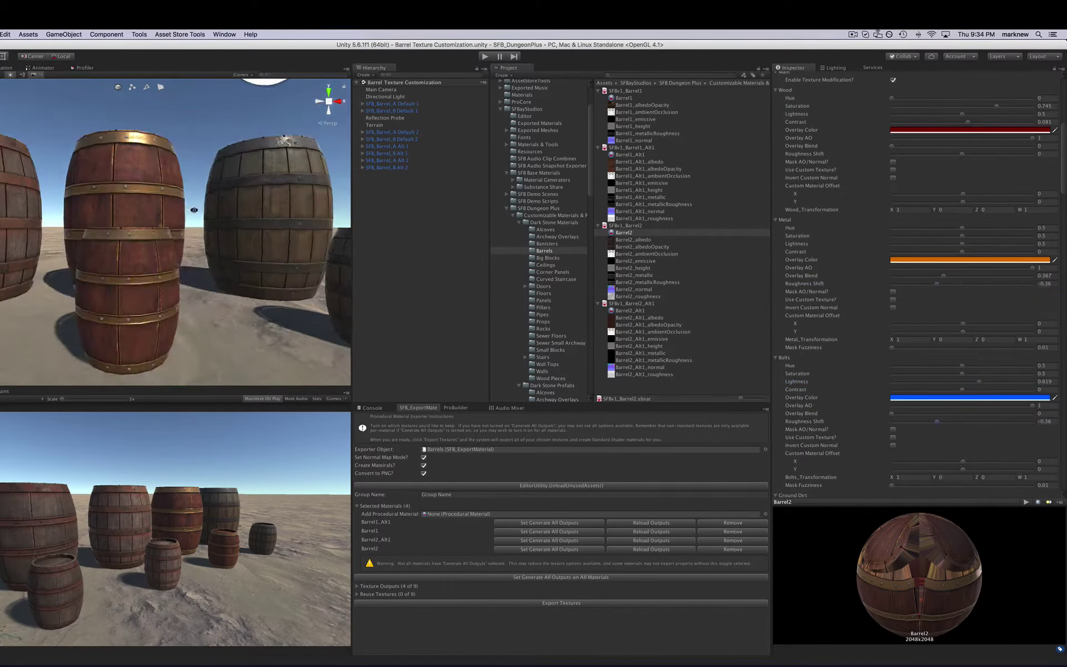
{"action": "middle_click_drag", "start_coordinate": [135, 265], "coordinate": [272, 195]}
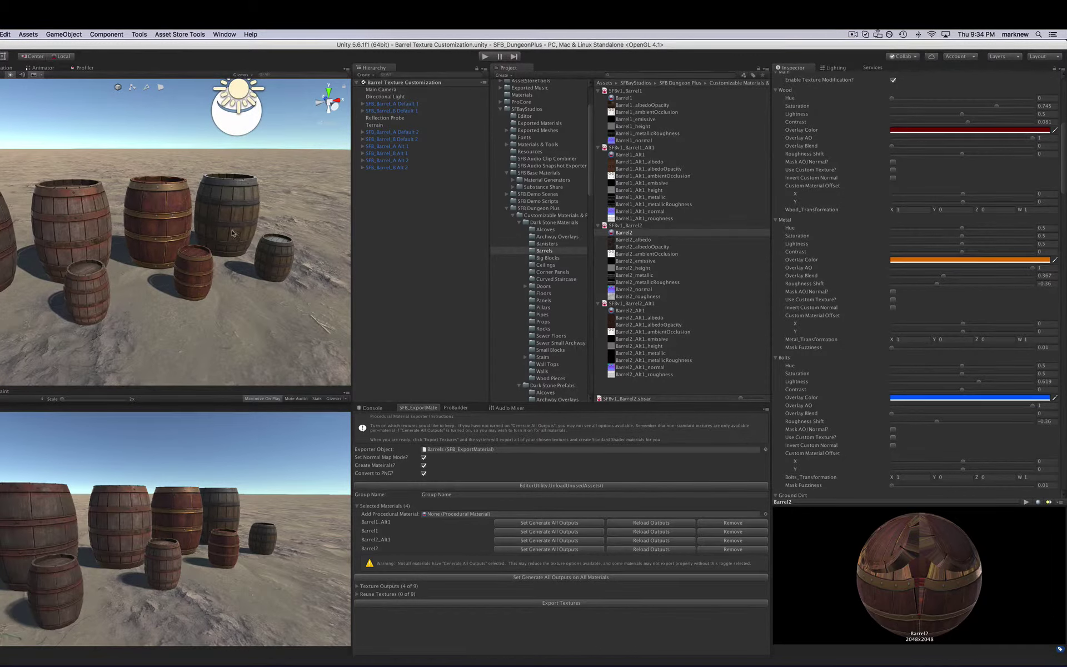
{"action": "left_click_drag", "start_coordinate": [201, 258], "coordinate": [335, 103], "text": "alt"}
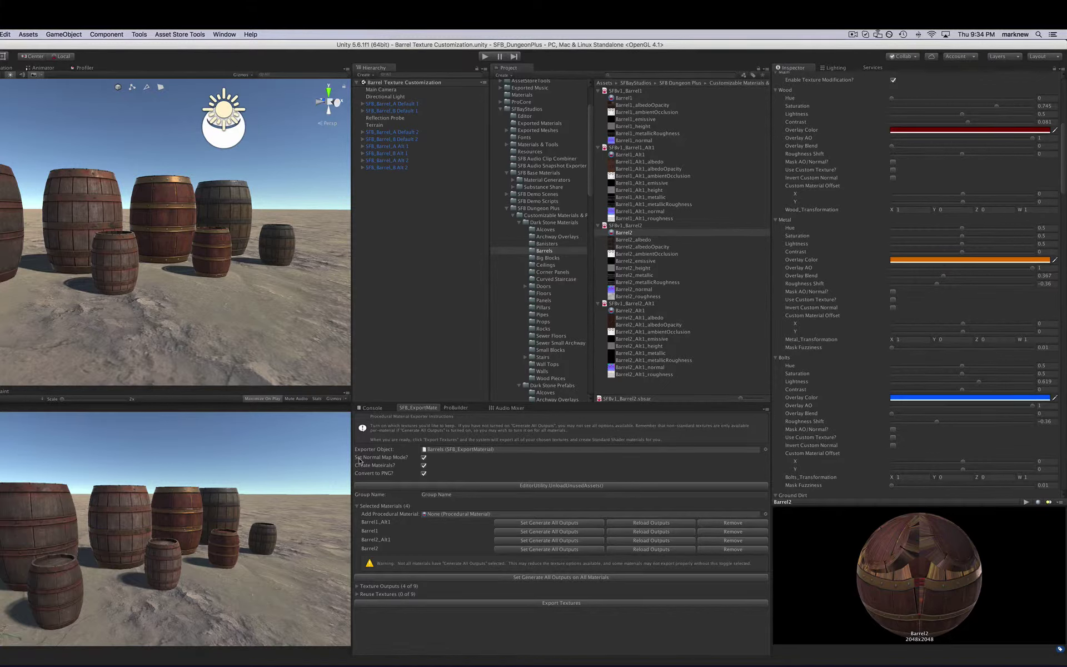
Locate the Barrels exporter object in the Export Texture Objects folder.
{"action": "left_click", "coordinate": [450, 450]}
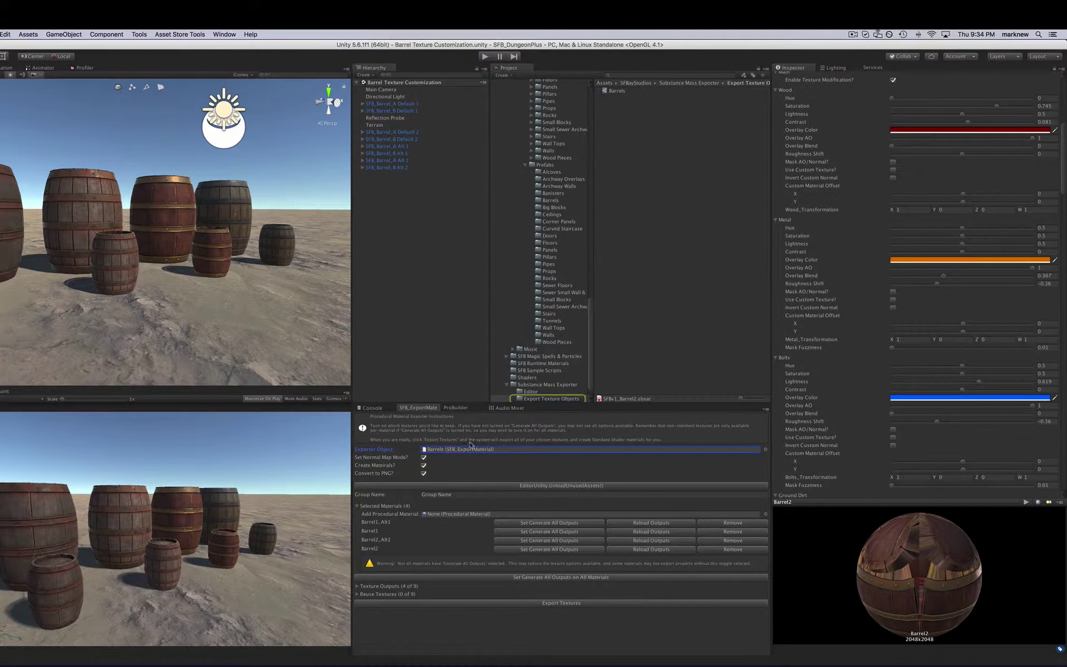
{"action": "left_click", "coordinate": [617, 91]}
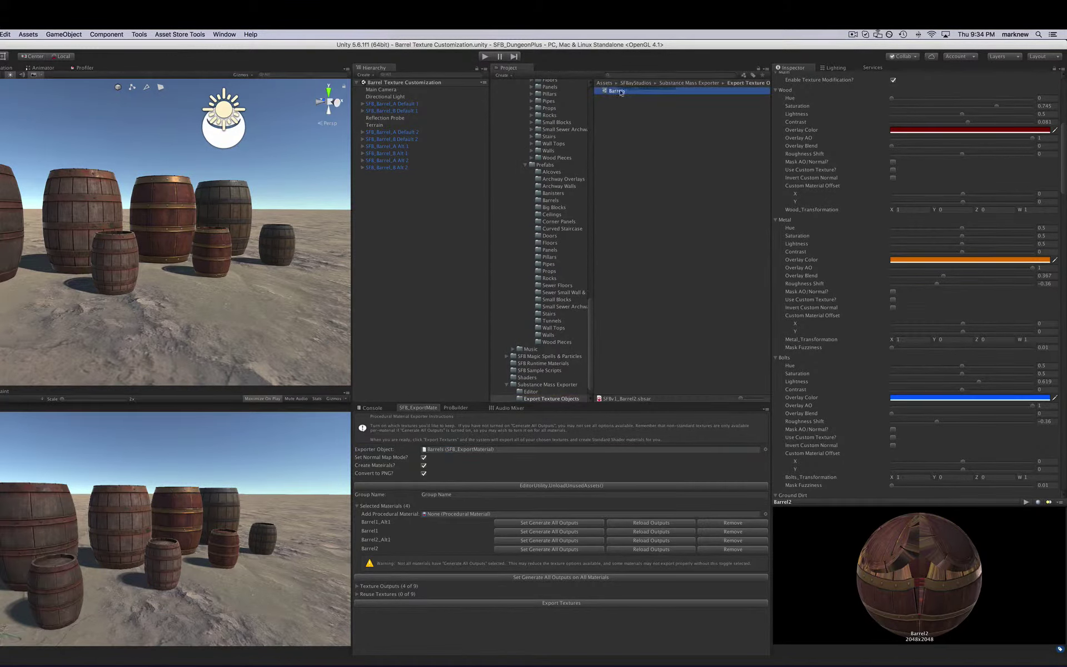
Create a new Substance Mass Exporter object in the Export Texture Objects folder.
{"action": "left_click", "coordinate": [225, 33]}
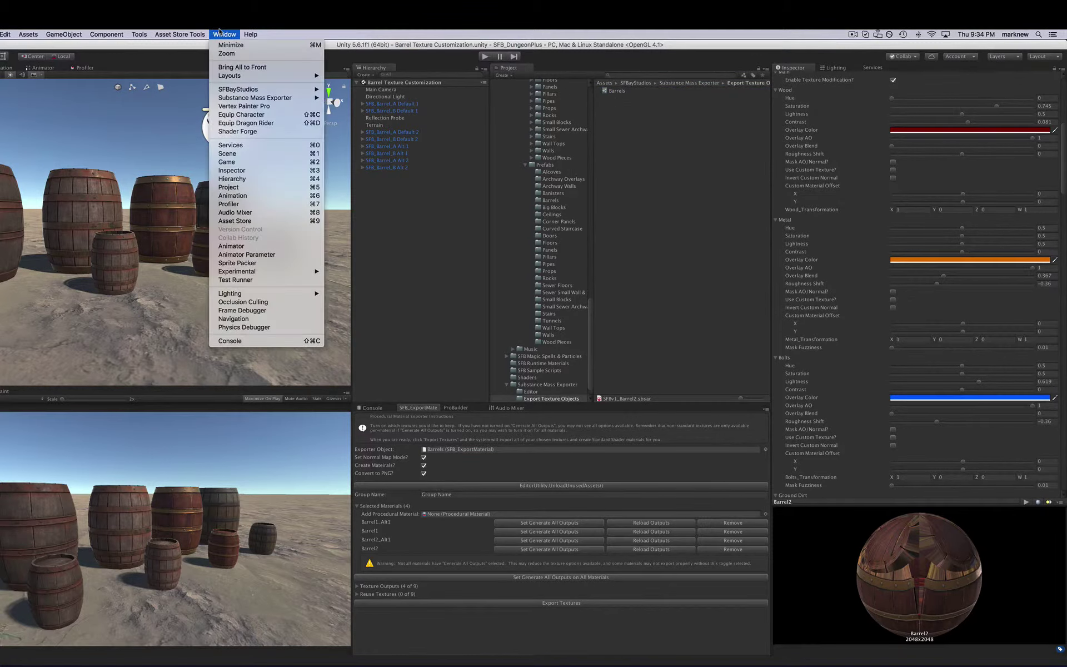
{"action": "mouse_move", "coordinate": [300, 98]}
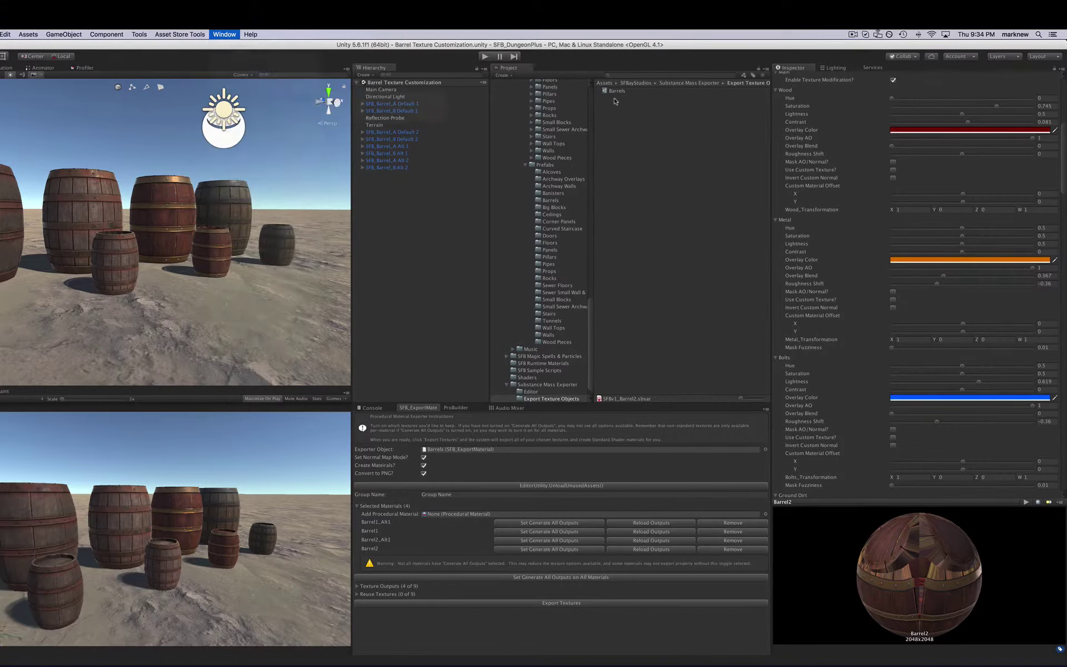
{"action": "left_click", "coordinate": [710, 131]}
{"action": "left_click", "coordinate": [225, 34]}
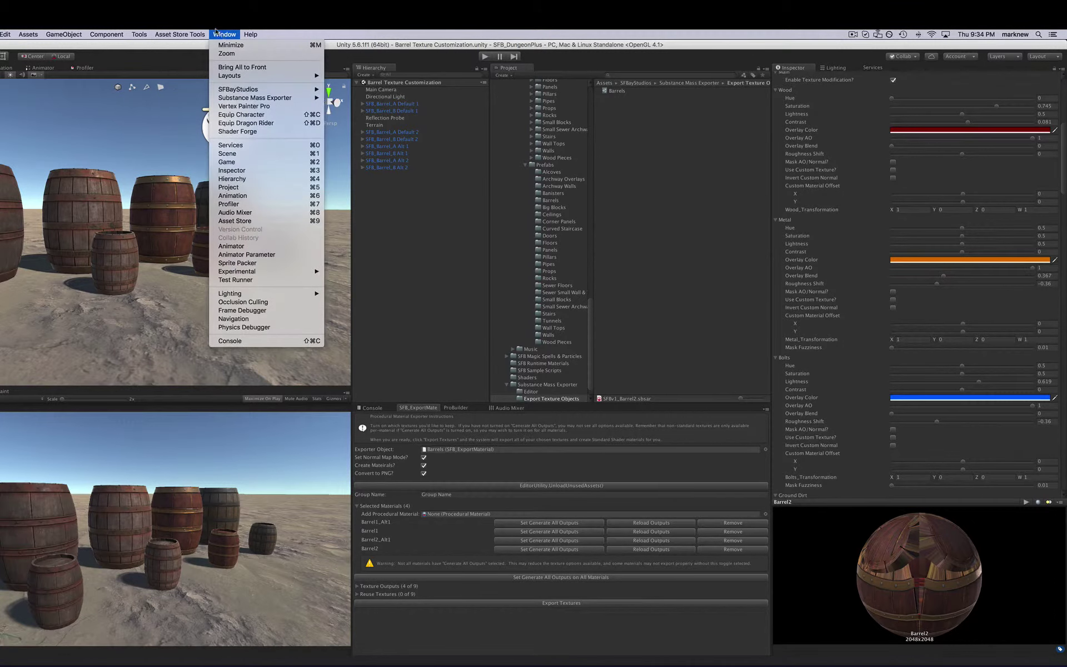
{"action": "mouse_move", "coordinate": [289, 97]}
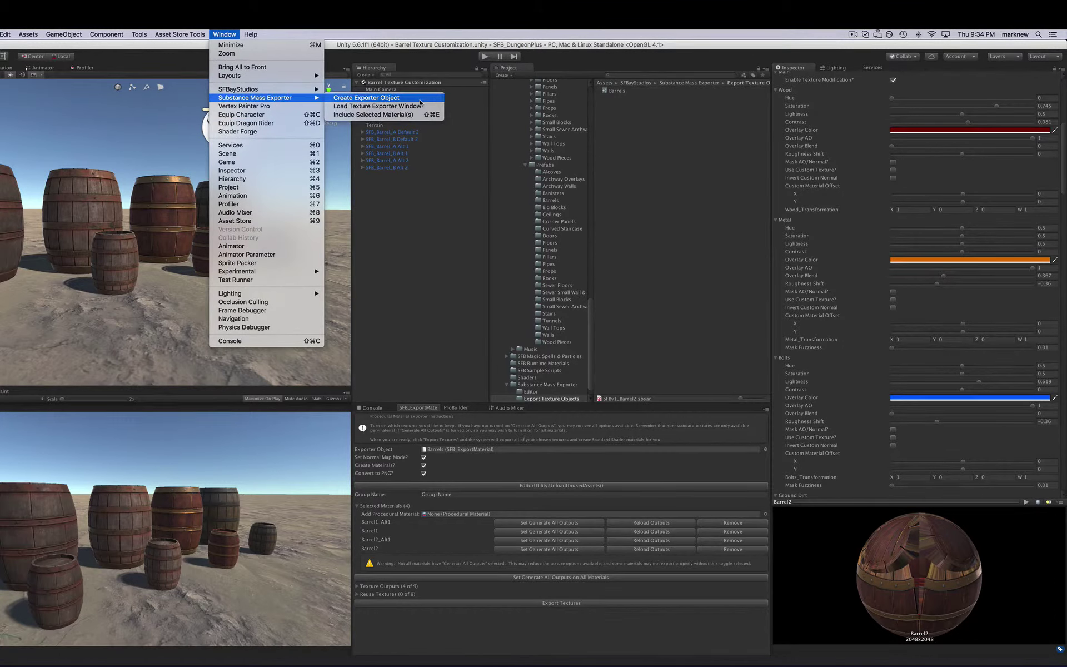
{"action": "left_click", "coordinate": [747, 372]}
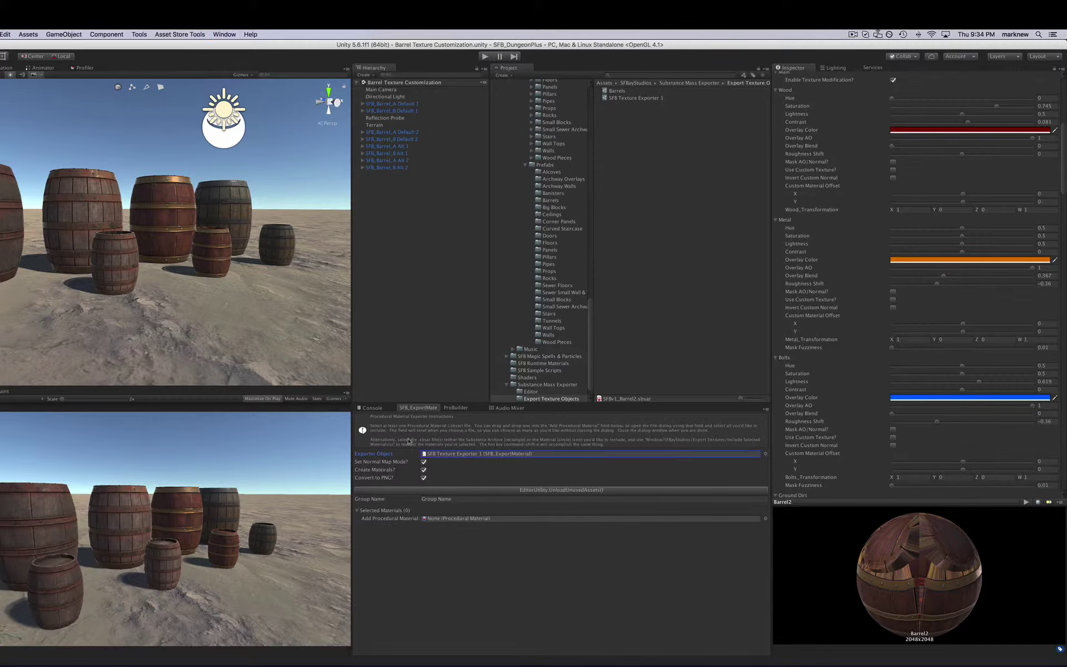
Rename the new texture exporter object as Barrel 1 Default.
{"action": "left_click", "coordinate": [661, 98]}
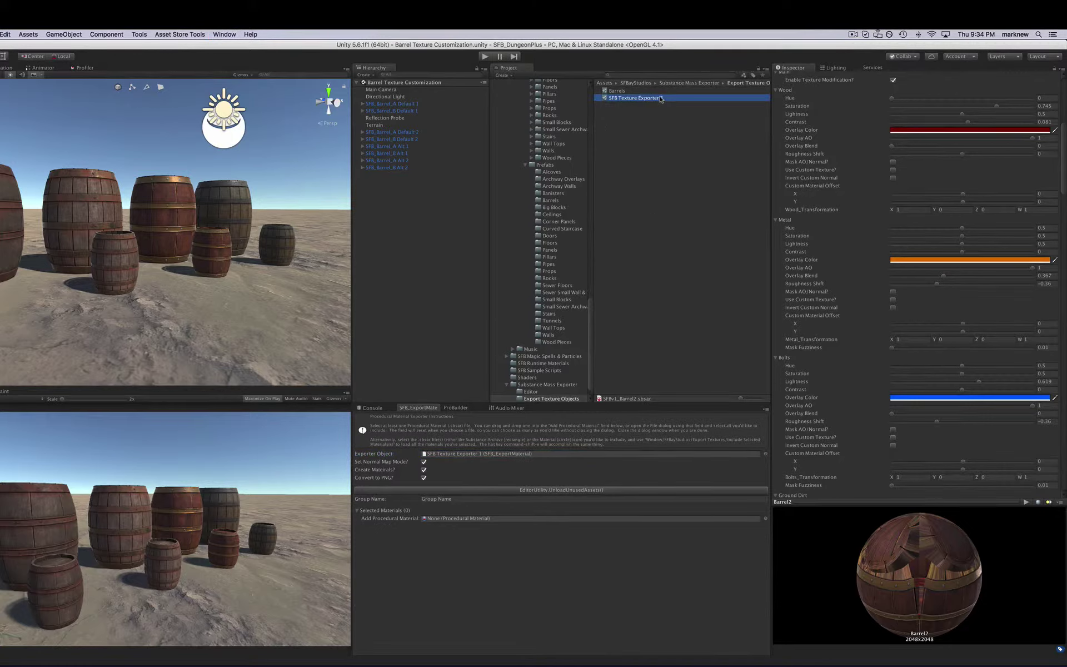
{"action": "left_click", "coordinate": [621, 99]}
{"action": "type", "text": "Barrel 1 Default"}
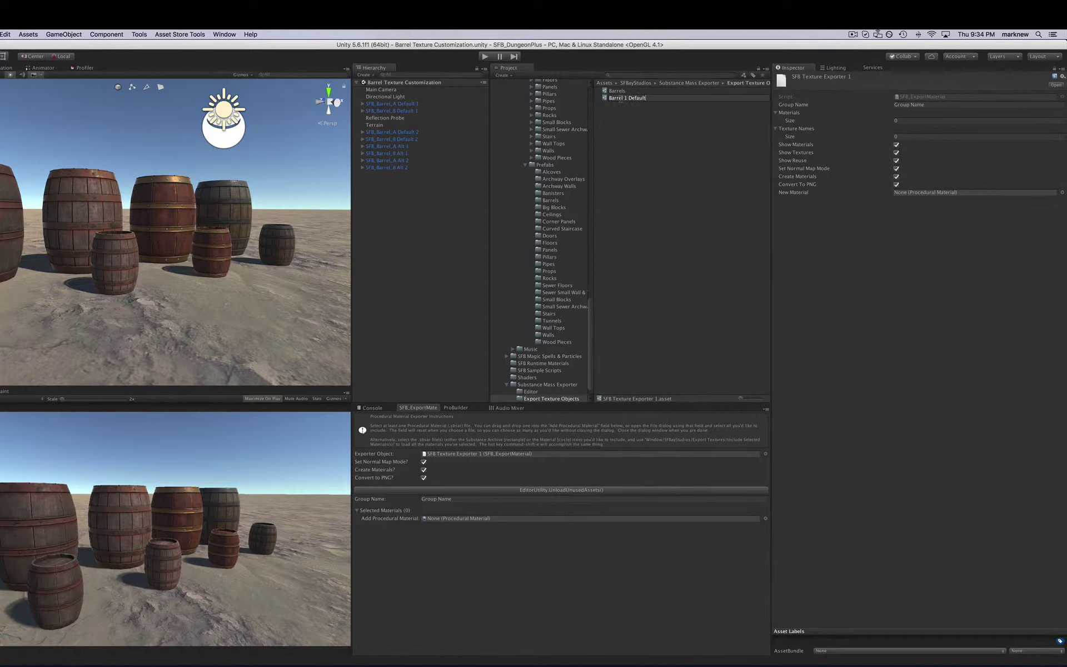
{"action": "key", "text": "Return"}
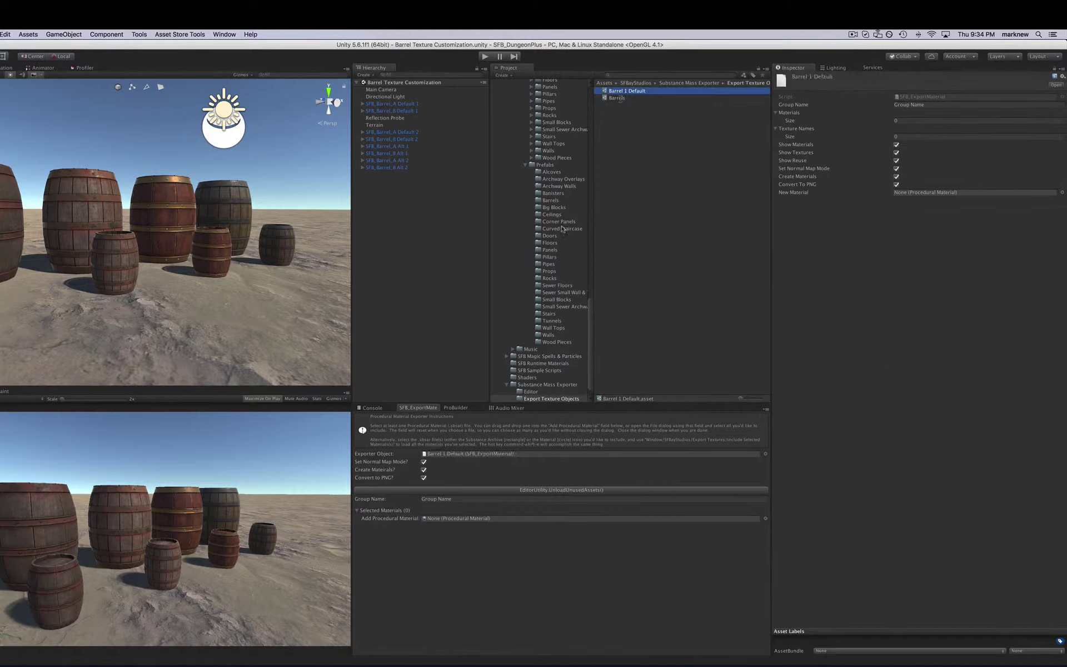
{"action": "scroll", "coordinate": [558, 201], "scroll_direction": "up", "scroll_amount": 8}
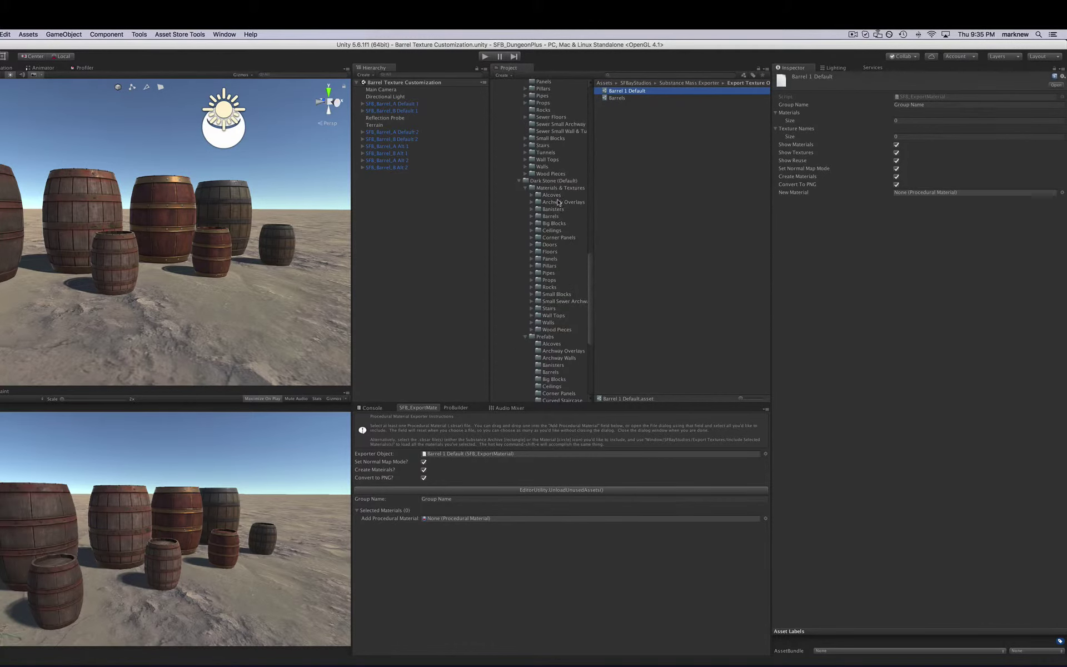
Add the Barrel1 procedural material from the Dark Stone Materials Barrels folder to the Barrel 1 Default exporter object.
{"action": "scroll", "coordinate": [558, 201], "scroll_direction": "down", "scroll_amount": 10}
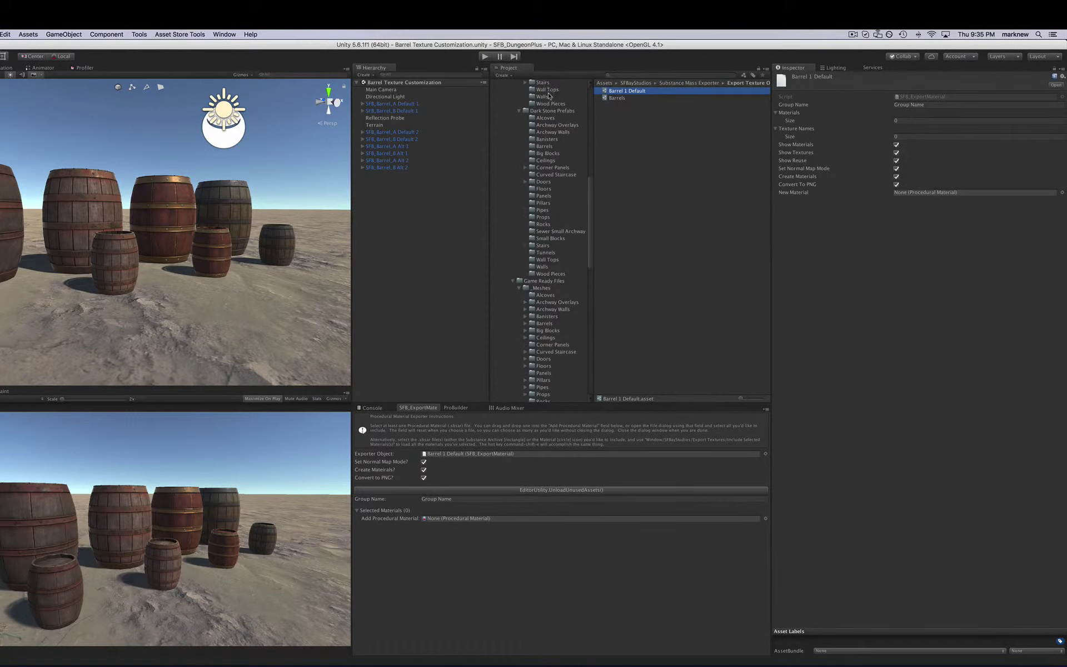
{"action": "scroll", "coordinate": [548, 96], "scroll_direction": "up", "scroll_amount": 5}
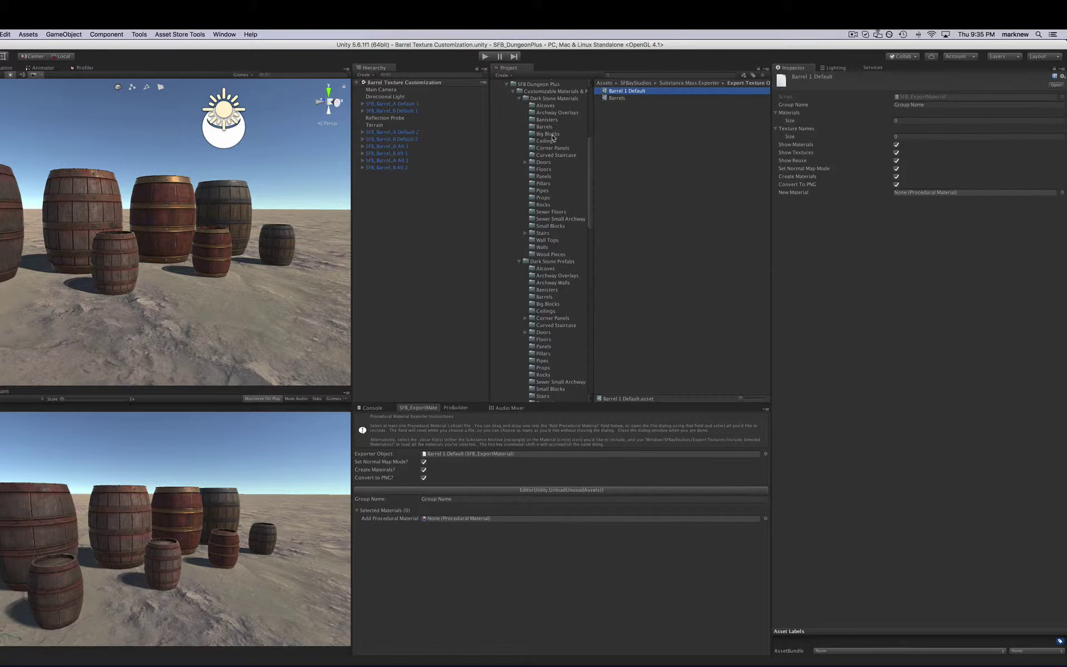
{"action": "left_click", "coordinate": [549, 127]}
{"action": "left_click", "coordinate": [628, 98]}
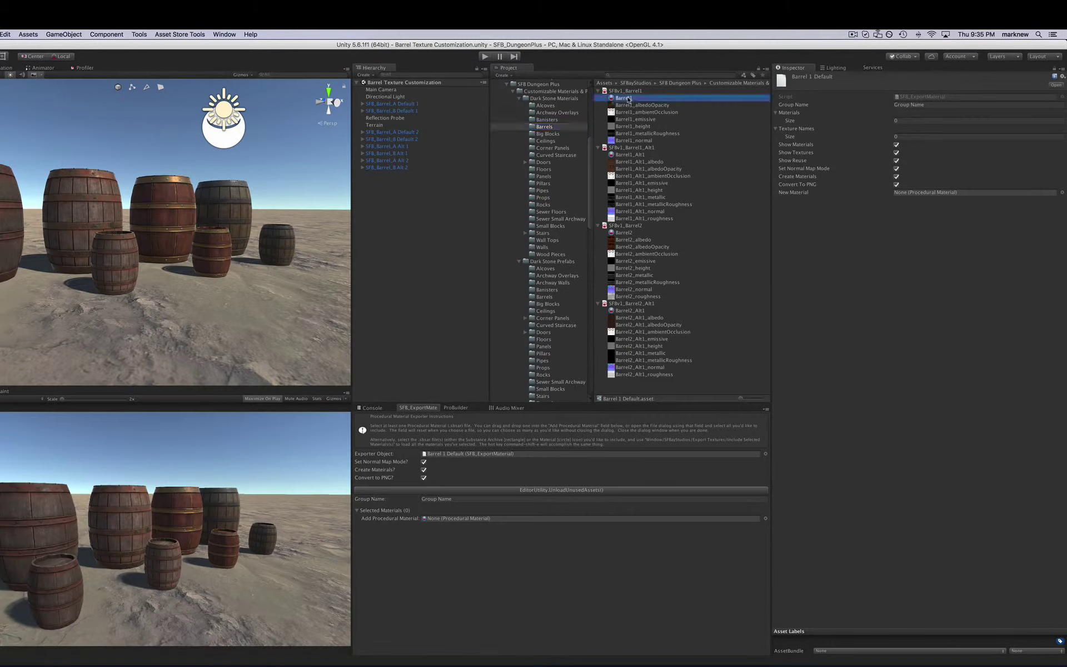
{"action": "left_click", "coordinate": [223, 33]}
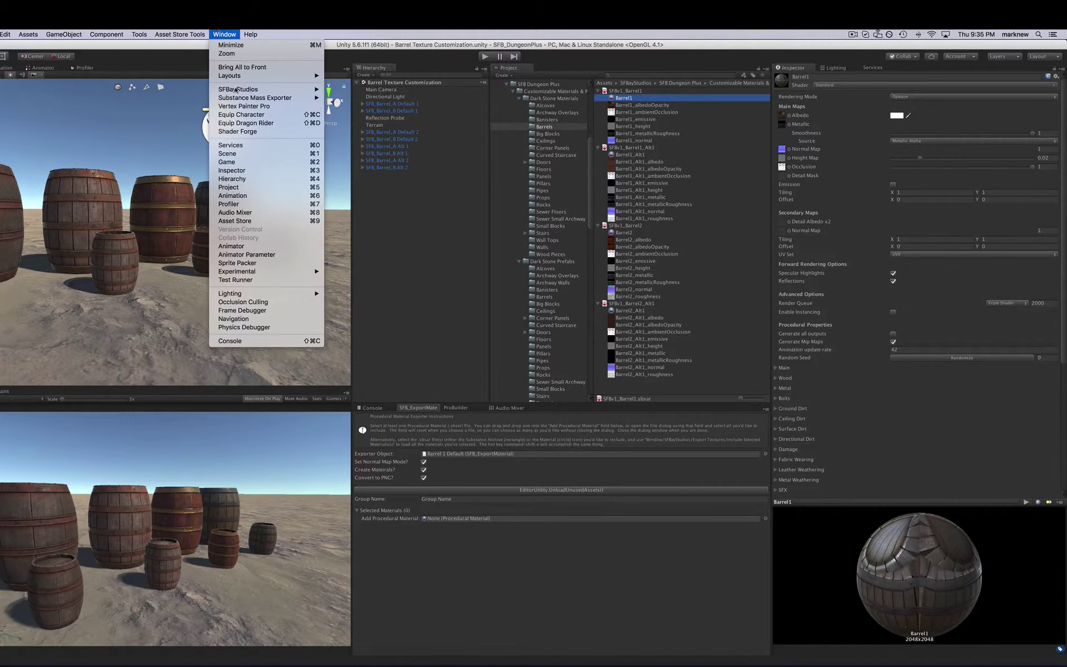
{"action": "mouse_move", "coordinate": [278, 98]}
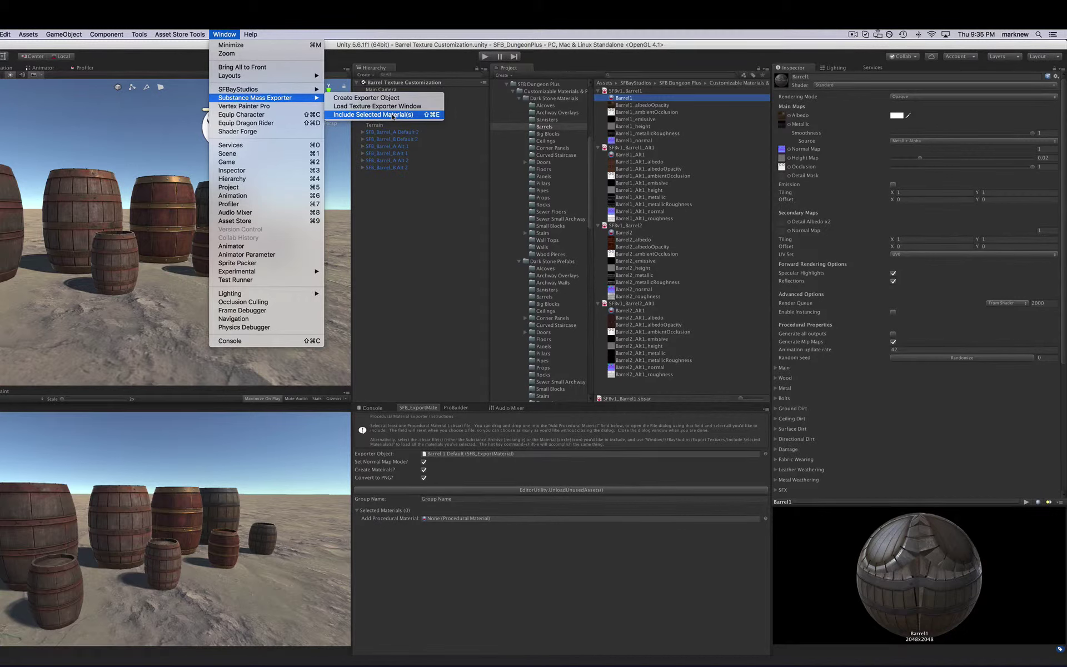
{"action": "left_click", "coordinate": [378, 115]}
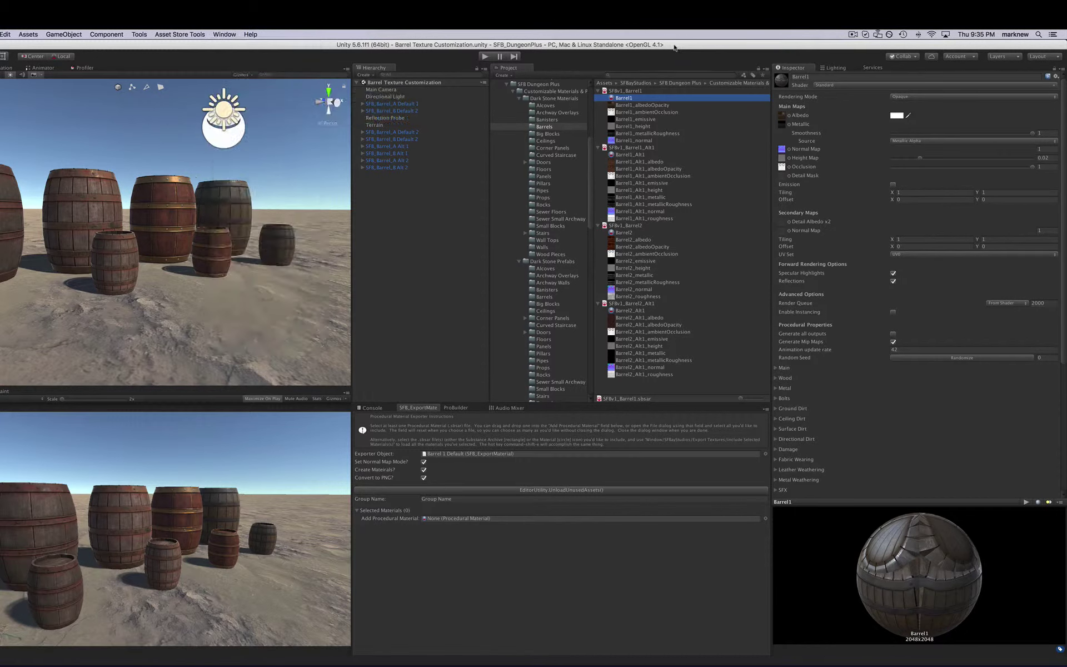
{"action": "key", "text": "super+shift+e"}
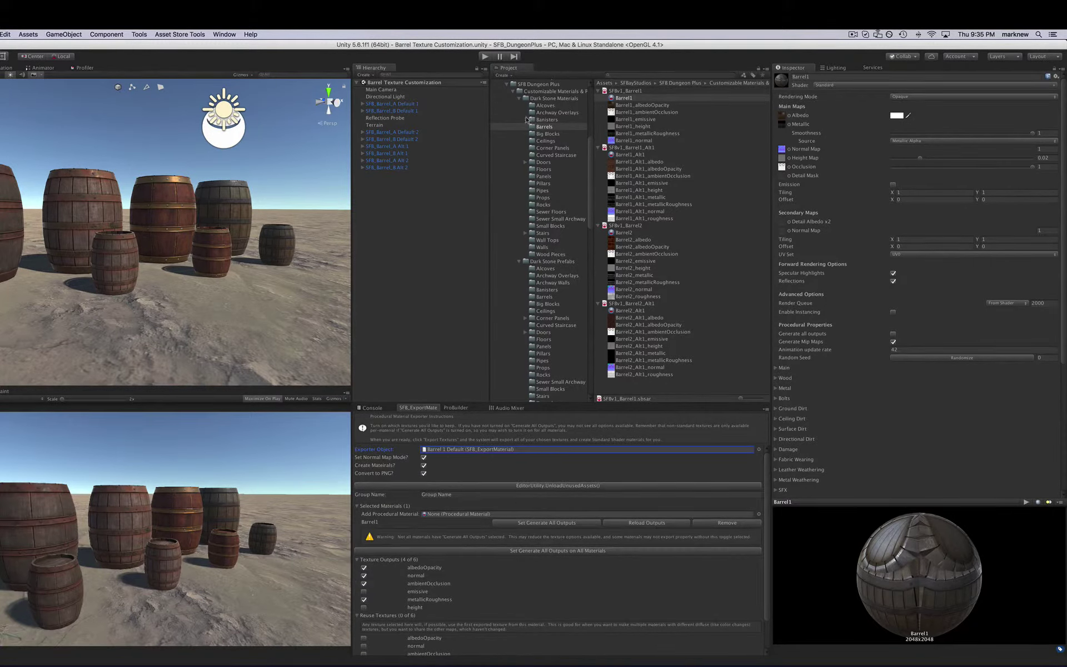
Load the existing Barrels asset as the exporter object in the texture exporter.
{"action": "left_click", "coordinate": [455, 449]}
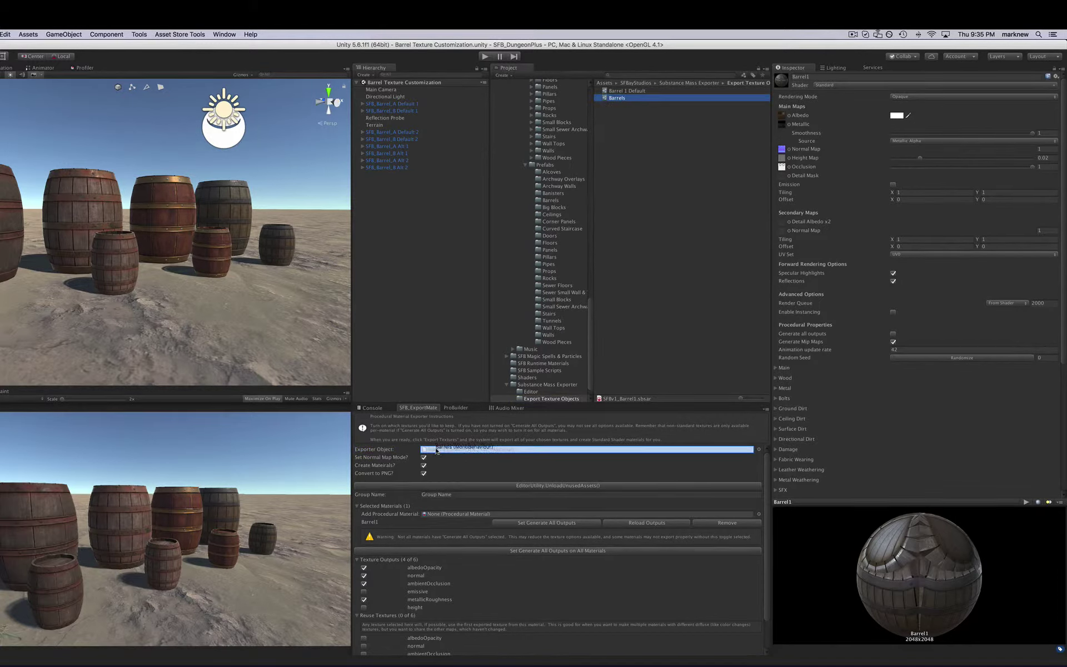
{"action": "left_click", "coordinate": [760, 449]}
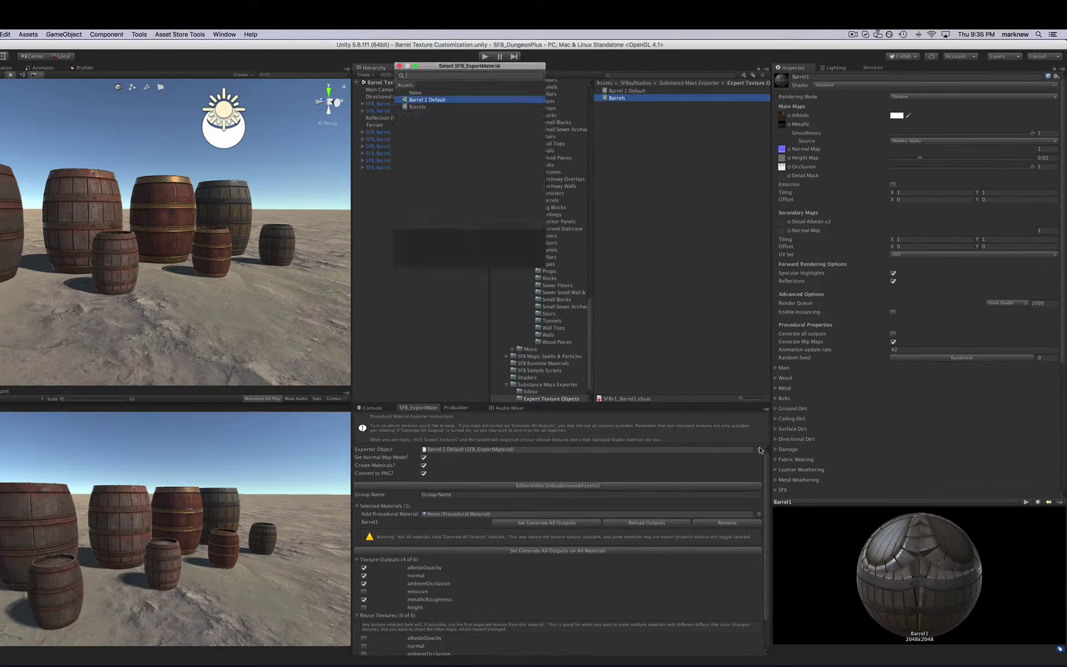
{"action": "left_click", "coordinate": [416, 107]}
{"action": "left_click", "coordinate": [398, 66]}
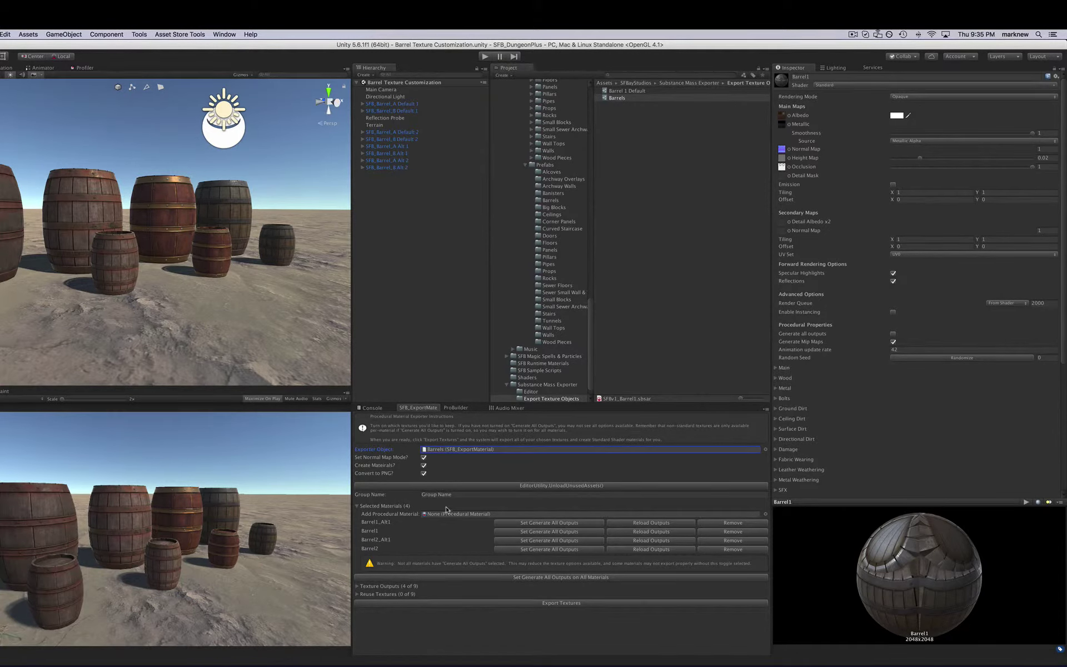
Name the export group Barrels Demo and turn on Generate All Outputs for all its materials.
{"action": "left_click", "coordinate": [458, 495]}
{"action": "type", "text": "G"}
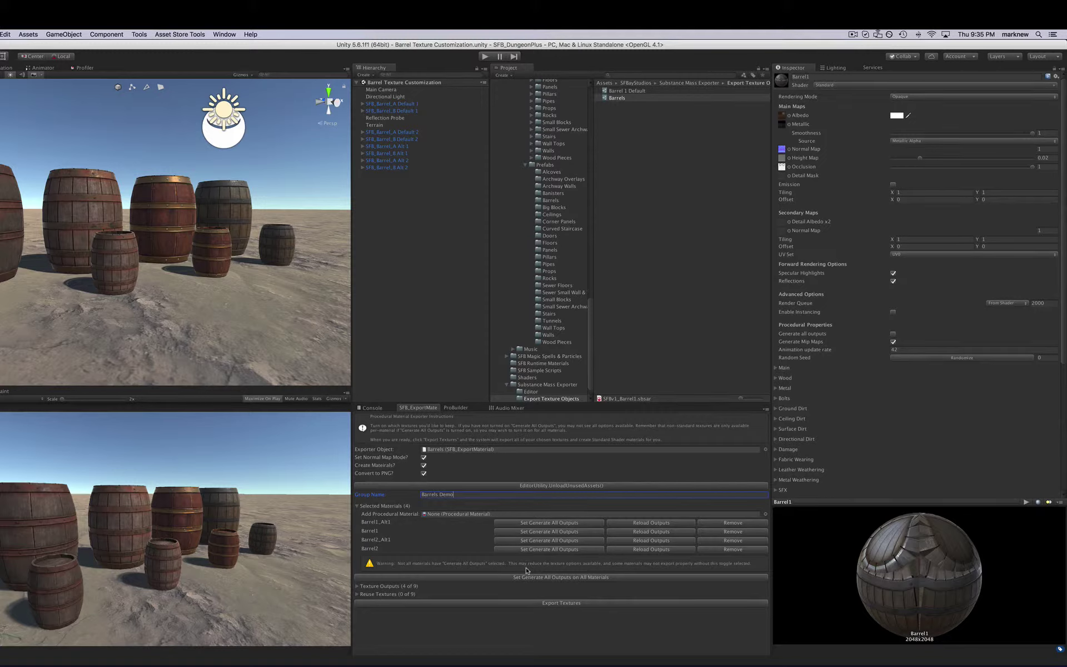
{"action": "left_click", "coordinate": [510, 577]}
{"action": "left_click", "coordinate": [378, 539]}
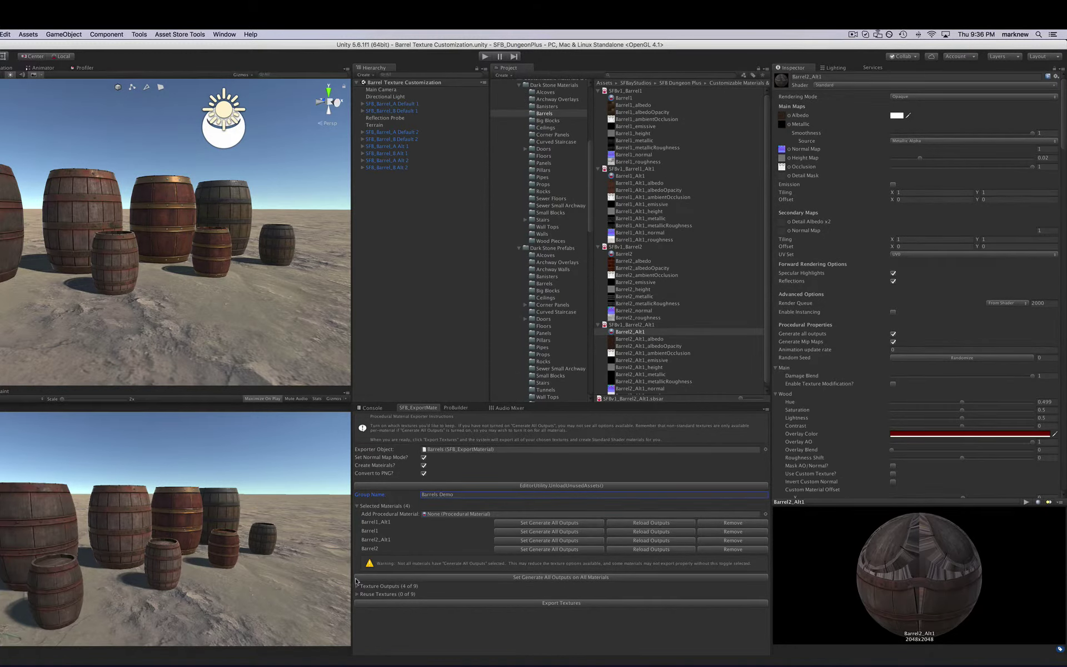
Review which texture outputs are selected for export for the Barrels exporter object.
{"action": "left_click", "coordinate": [357, 586]}
{"action": "scroll", "coordinate": [447, 562], "scroll_direction": "down", "scroll_amount": 2}
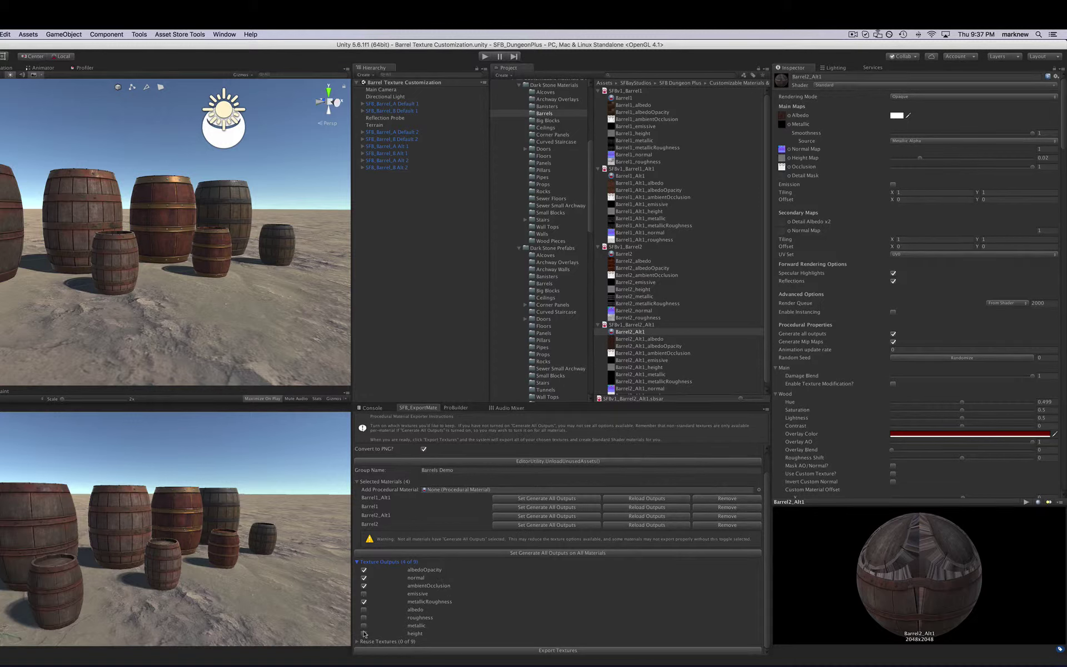
{"action": "left_click", "coordinate": [357, 561]}
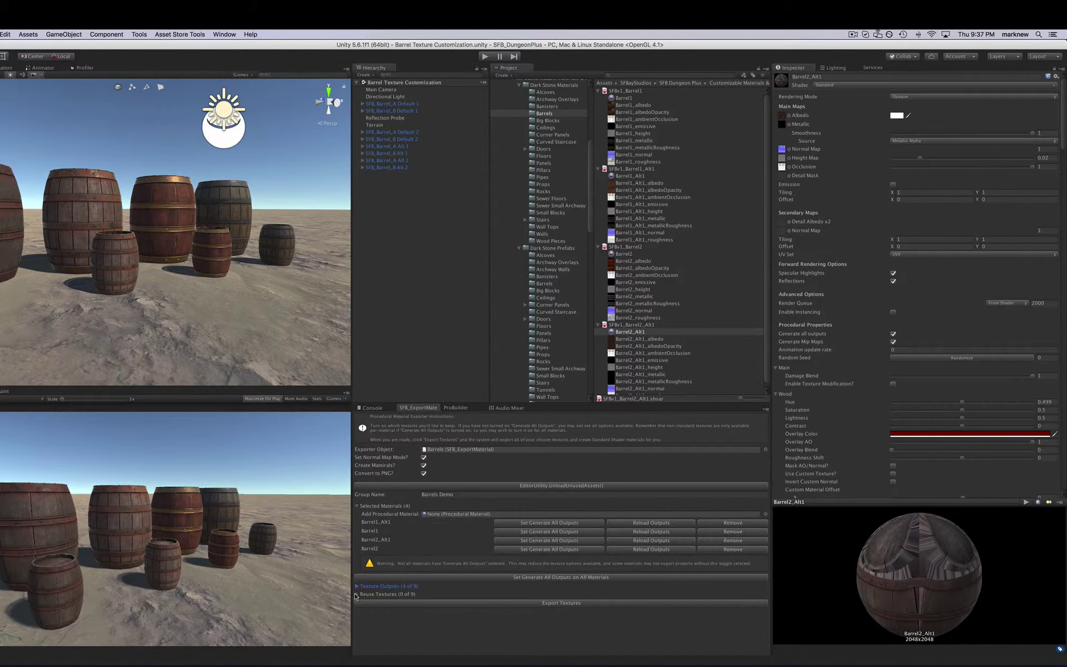
Try marking the normal, ambientOcclusion, emissive and metallicRoughness textures for reuse, and clear the marks again.
{"action": "left_click", "coordinate": [357, 593]}
{"action": "scroll", "coordinate": [373, 621], "scroll_direction": "down", "scroll_amount": 3}
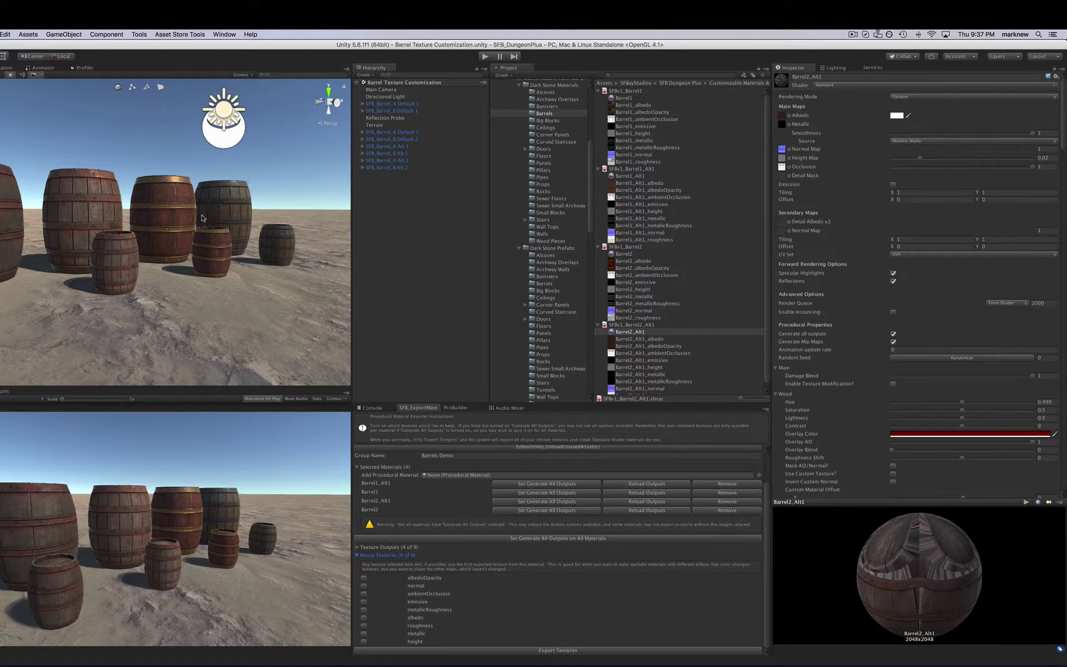
{"action": "left_click", "coordinate": [364, 585]}
{"action": "left_click", "coordinate": [364, 593]}
{"action": "left_click", "coordinate": [364, 601]}
{"action": "left_click", "coordinate": [364, 610]}
{"action": "left_click", "coordinate": [363, 609]}
{"action": "left_click", "coordinate": [364, 601]}
{"action": "left_click", "coordinate": [364, 585]}
{"action": "left_click", "coordinate": [363, 593]}
{"action": "left_click", "coordinate": [358, 555]}
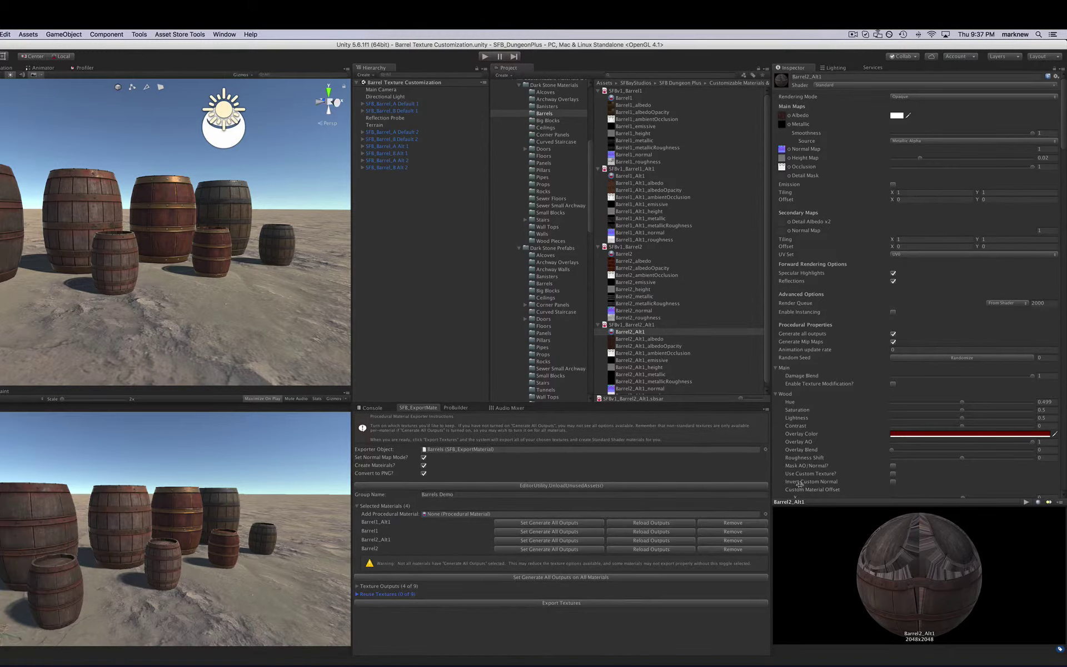
Export the textures of the Barrels Demo group, and view the built-in bitmap export options of Barrel2_Alt1.
{"action": "left_click", "coordinate": [507, 603]}
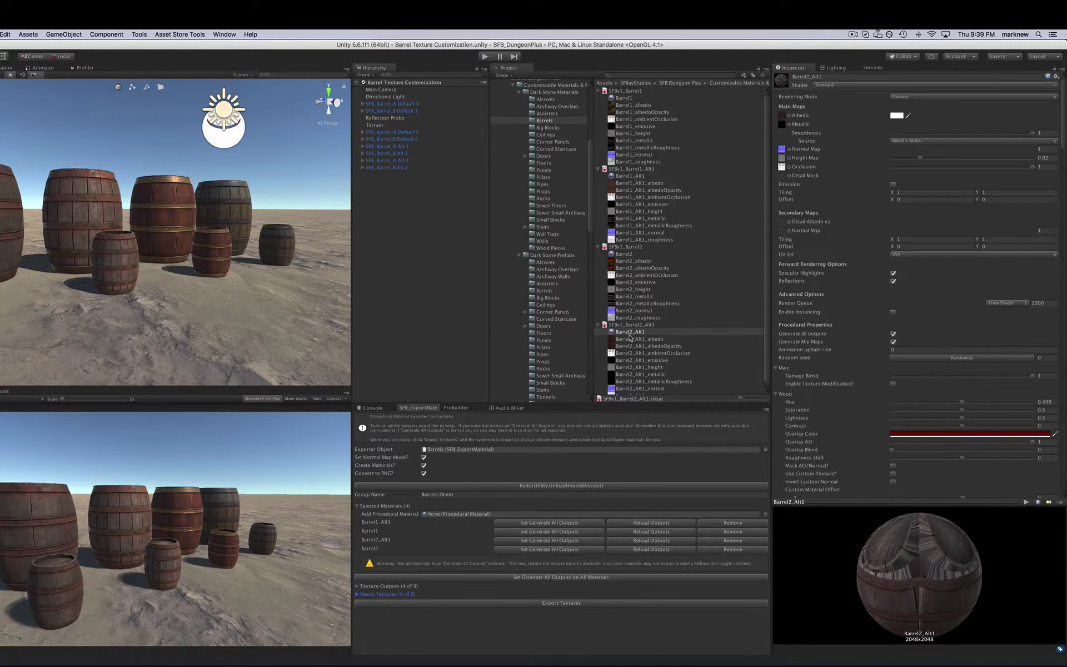
{"action": "left_click", "coordinate": [1057, 76]}
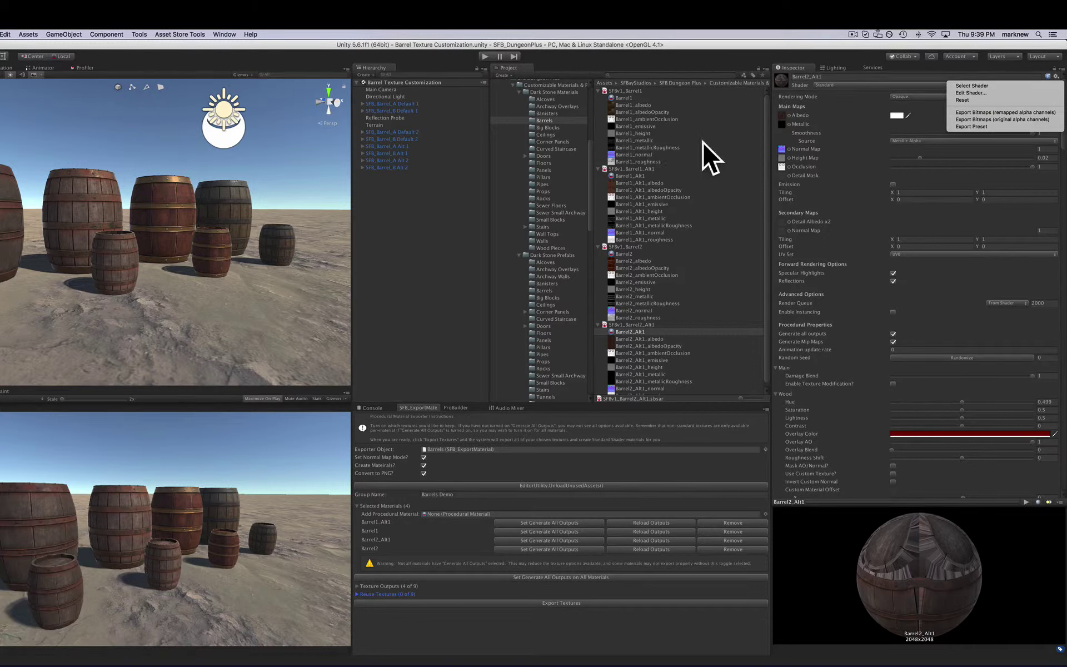
{"action": "left_click", "coordinate": [864, 59]}
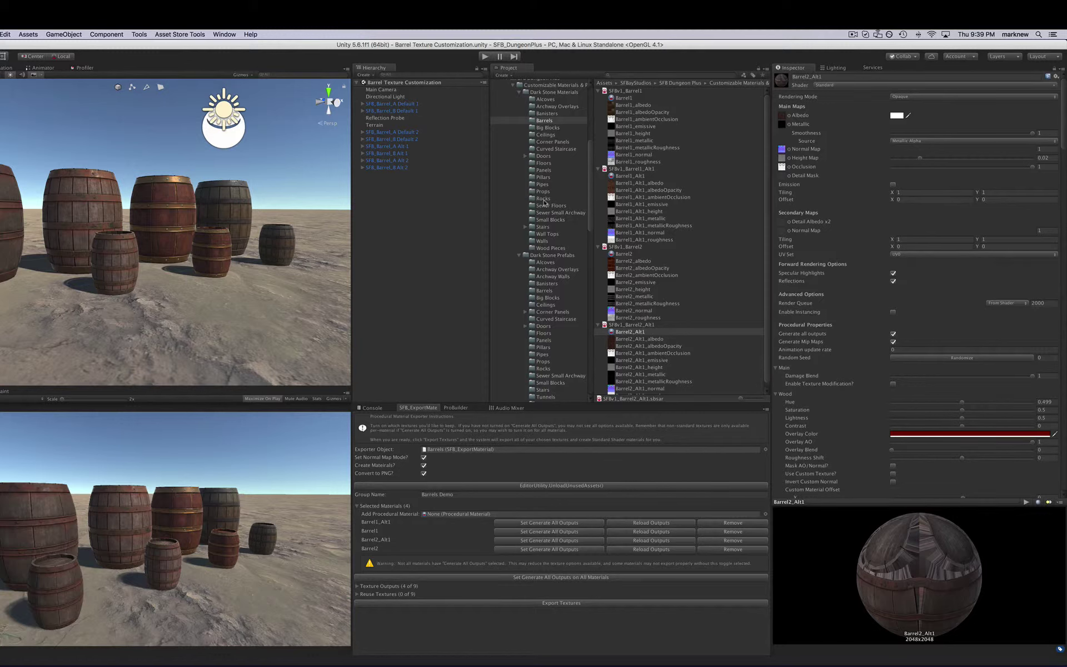
Open the Barrels Demo folder in Exported Materials and inspect its exported barrel materials.
{"action": "scroll", "coordinate": [543, 203], "scroll_direction": "up", "scroll_amount": 10}
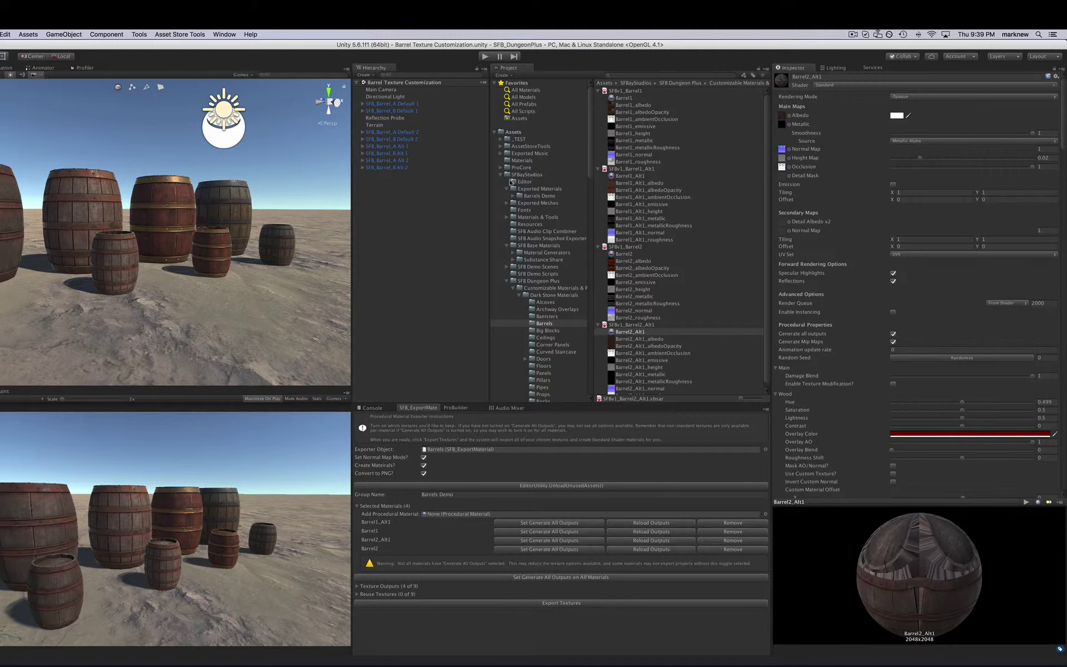
{"action": "left_click", "coordinate": [529, 196]}
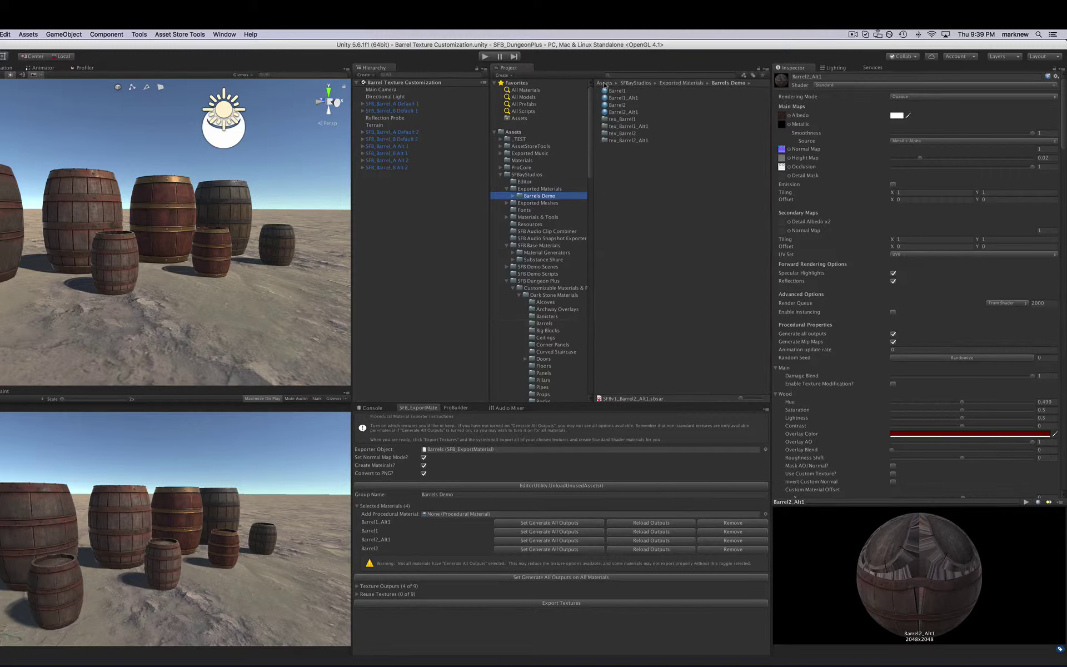
{"action": "left_click", "coordinate": [631, 95]}
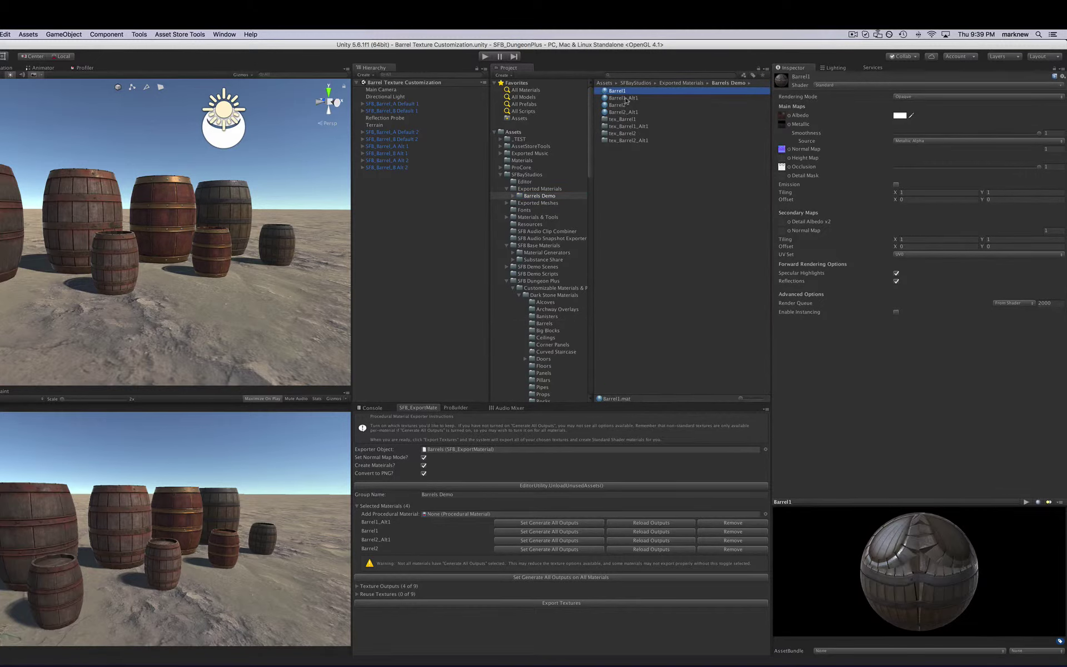
{"action": "left_click", "coordinate": [621, 104]}
{"action": "left_click", "coordinate": [621, 112]}
{"action": "left_click", "coordinate": [620, 119]}
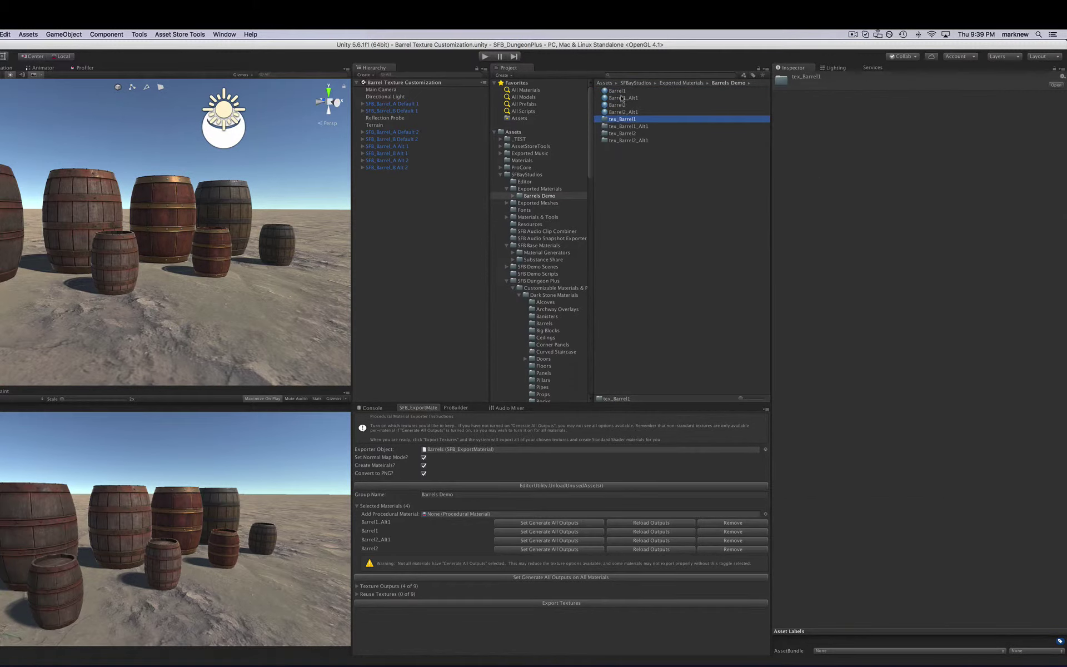
{"action": "left_click_drag", "start_coordinate": [623, 98], "coordinate": [633, 157]}
Inspect the exported textures used by the Barrel1_Alt1 material in the tex_Barrel1_Alt1 folder.
{"action": "left_click", "coordinate": [605, 92]}
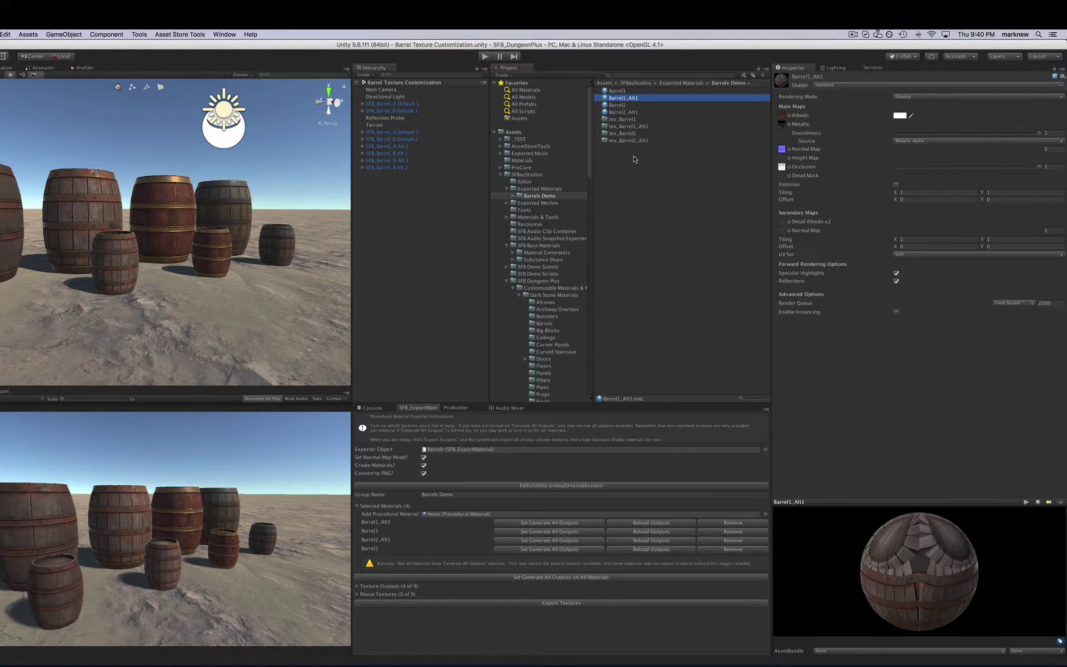
{"action": "left_click", "coordinate": [783, 118]}
{"action": "left_click", "coordinate": [642, 98]}
{"action": "left_click", "coordinate": [639, 105]}
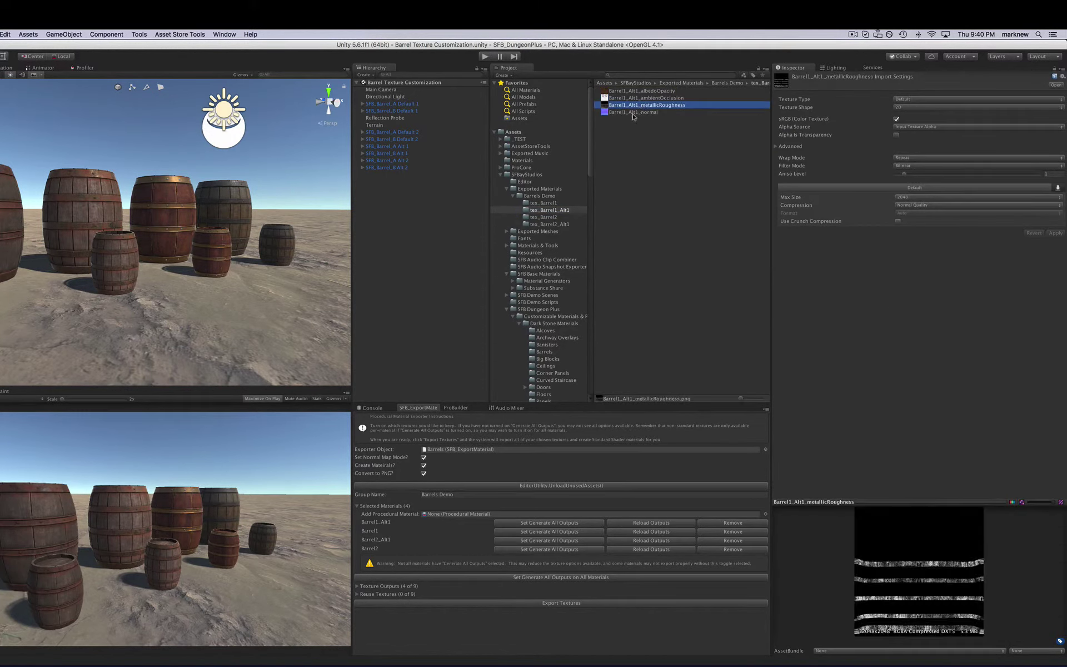
Reveal the Barrel1_Alt1_albedoOpacity file in Finder, and return to Unity to view the Barrel1_Alt1_normal texture's import settings.
{"action": "right_click", "coordinate": [649, 92]}
{"action": "left_click", "coordinate": [666, 104]}
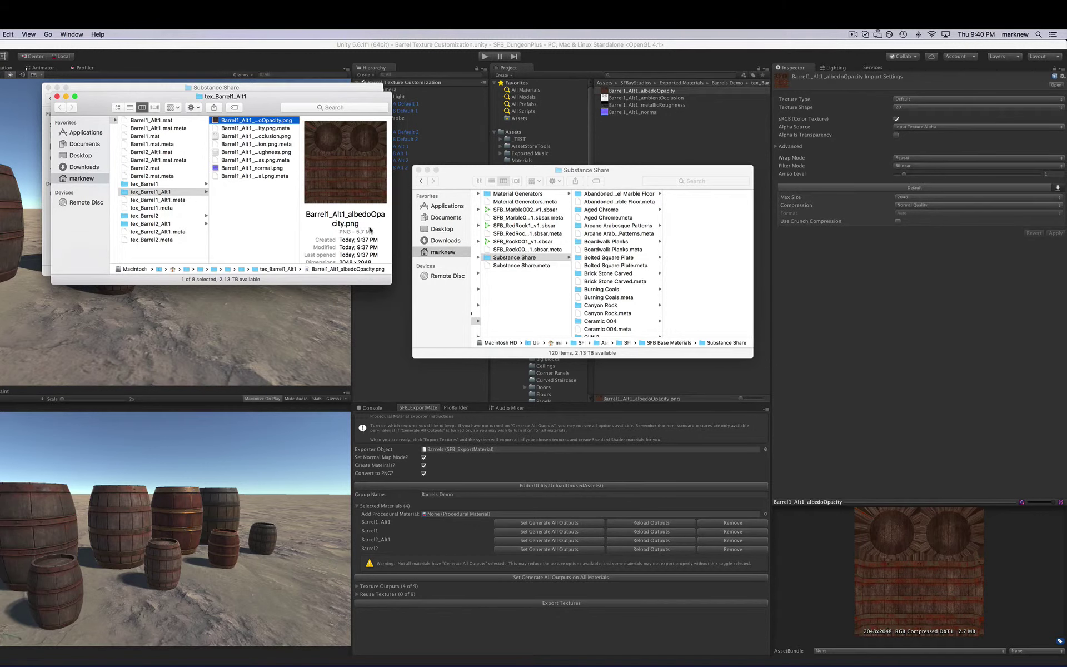
{"action": "left_click", "coordinate": [664, 44]}
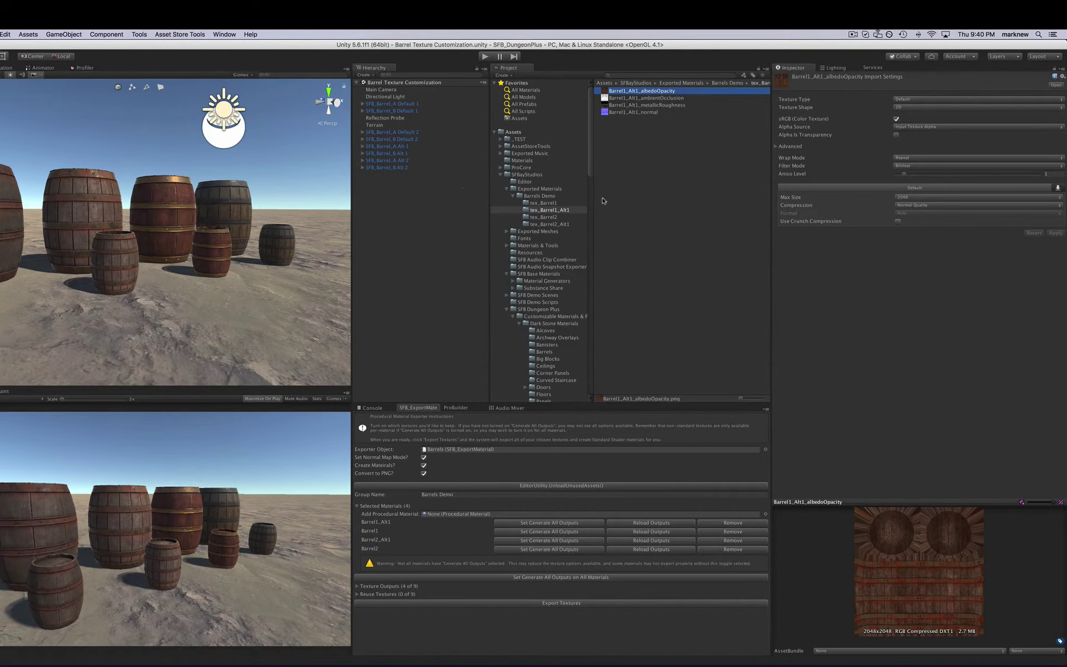
{"action": "left_click", "coordinate": [627, 111]}
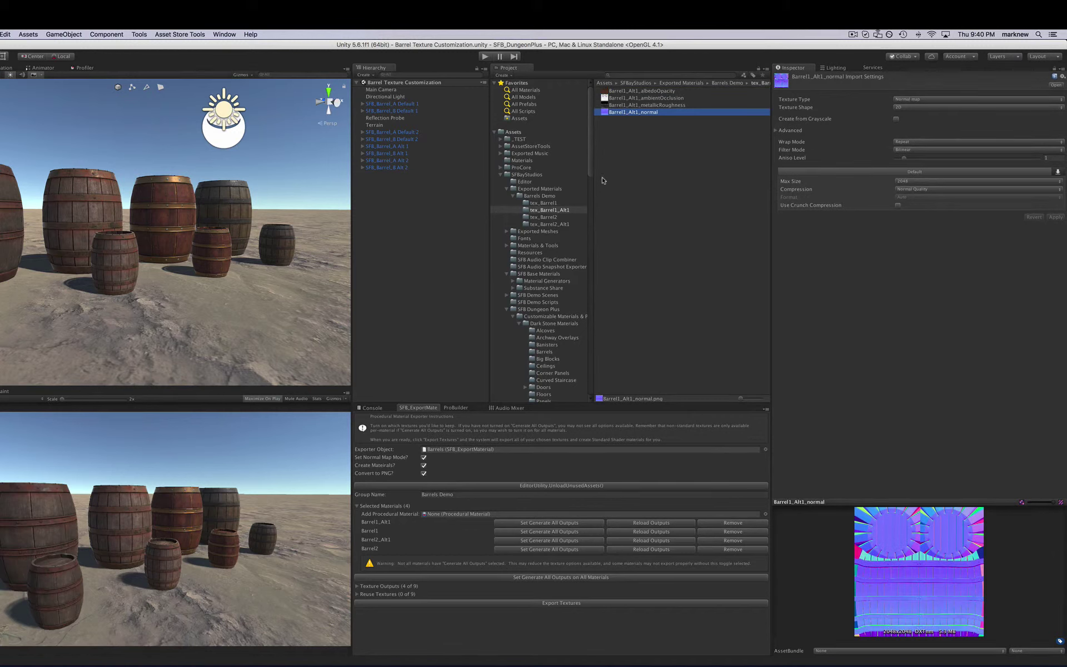
Move the Barrels Demo folder into the Barrels folder under Dark Stone (Default) Materials & Textures.
{"action": "left_click", "coordinate": [535, 196]}
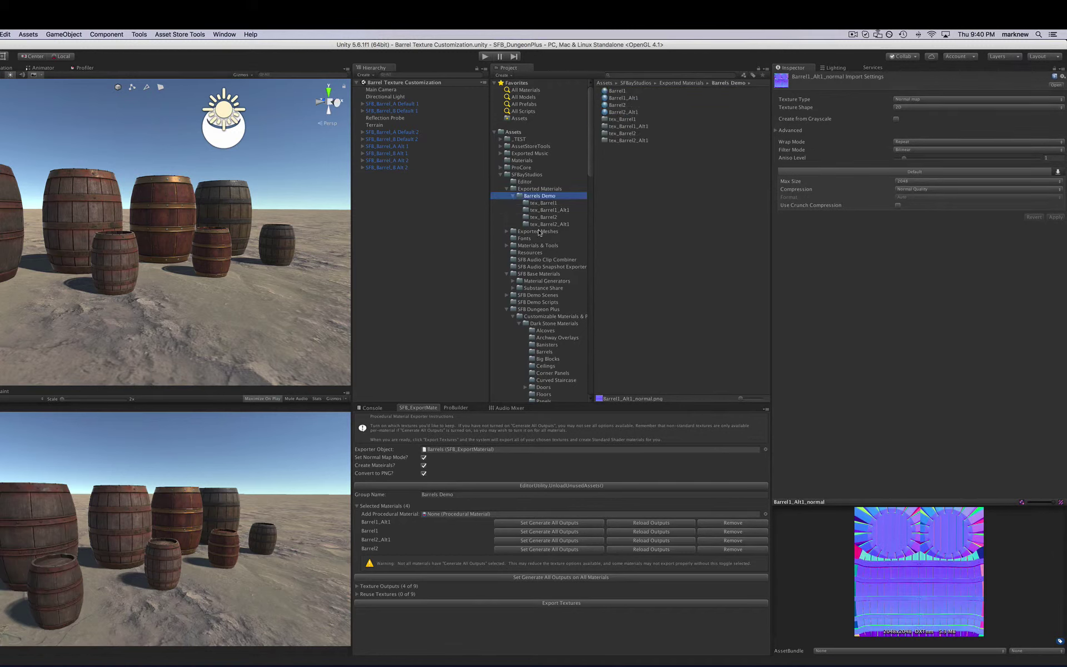
{"action": "left_click", "coordinate": [539, 225]}
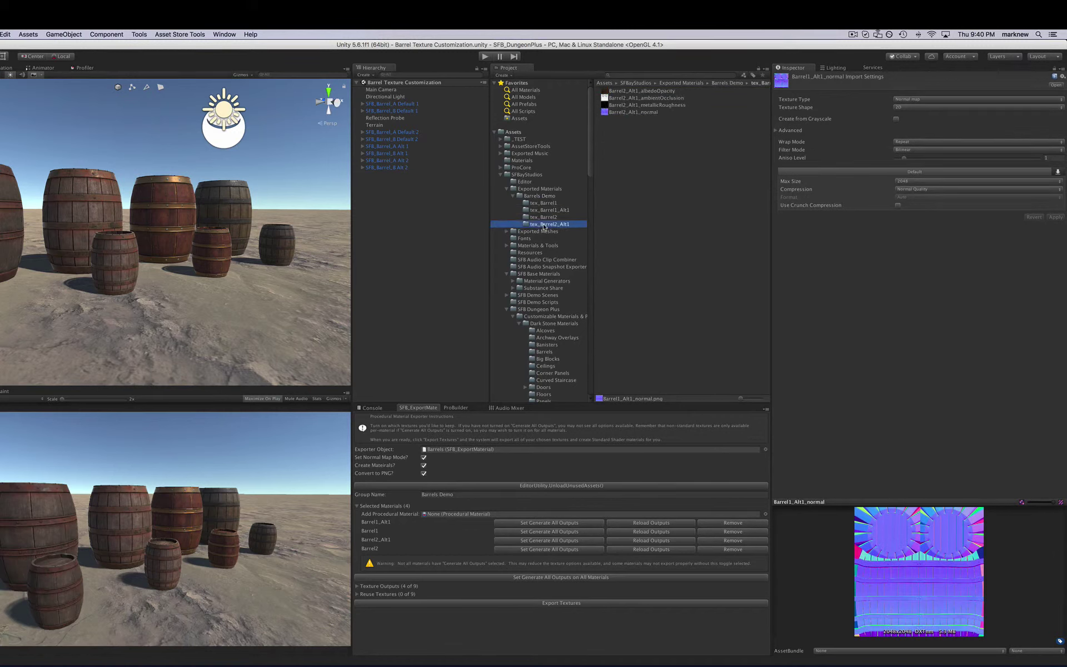
{"action": "left_click", "coordinate": [538, 197]}
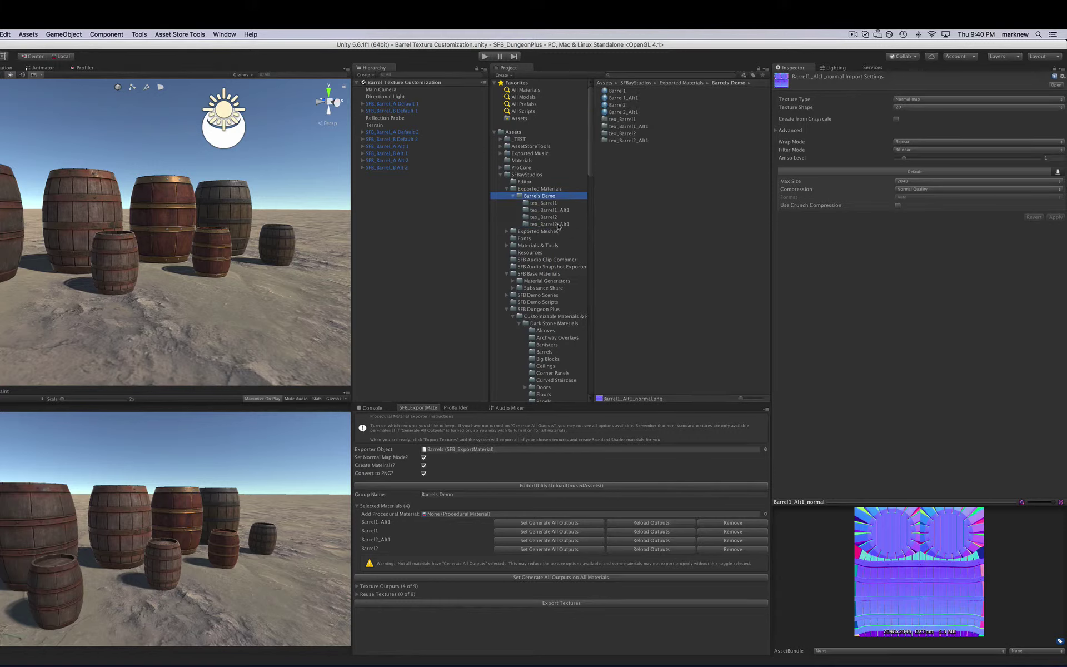
{"action": "scroll", "coordinate": [559, 227], "scroll_direction": "down", "scroll_amount": 2}
{"action": "scroll", "coordinate": [542, 175], "scroll_direction": "down", "scroll_amount": 4}
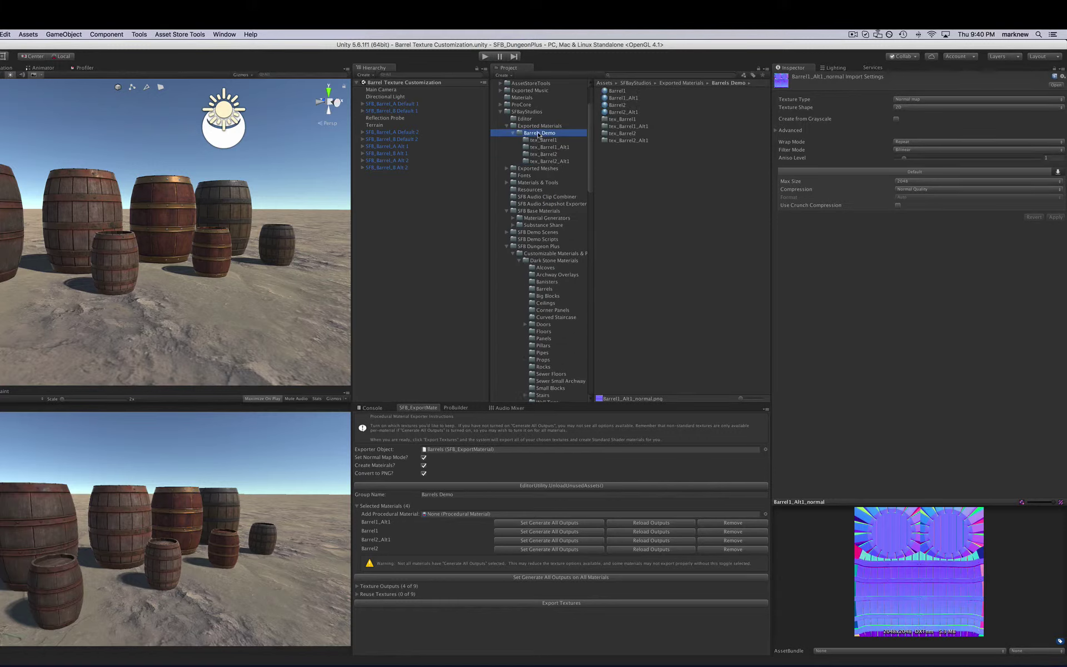
{"action": "left_click_drag", "start_coordinate": [538, 133], "coordinate": [548, 377]}
{"action": "left_click_drag", "start_coordinate": [554, 401], "coordinate": [552, 234]}
{"action": "left_click", "coordinate": [537, 205]}
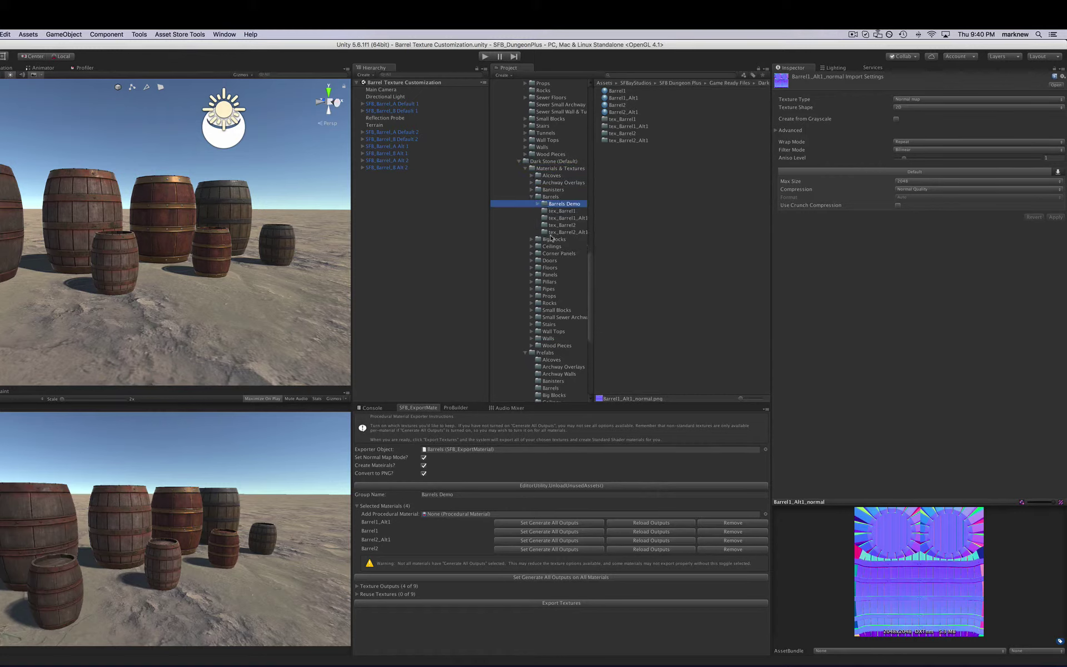
Look through the Barrel1_Alt1, Barrel2 and Barrel2_Alt1 materials in the Dark Stone (Default) Barrels folder.
{"action": "left_click", "coordinate": [556, 199]}
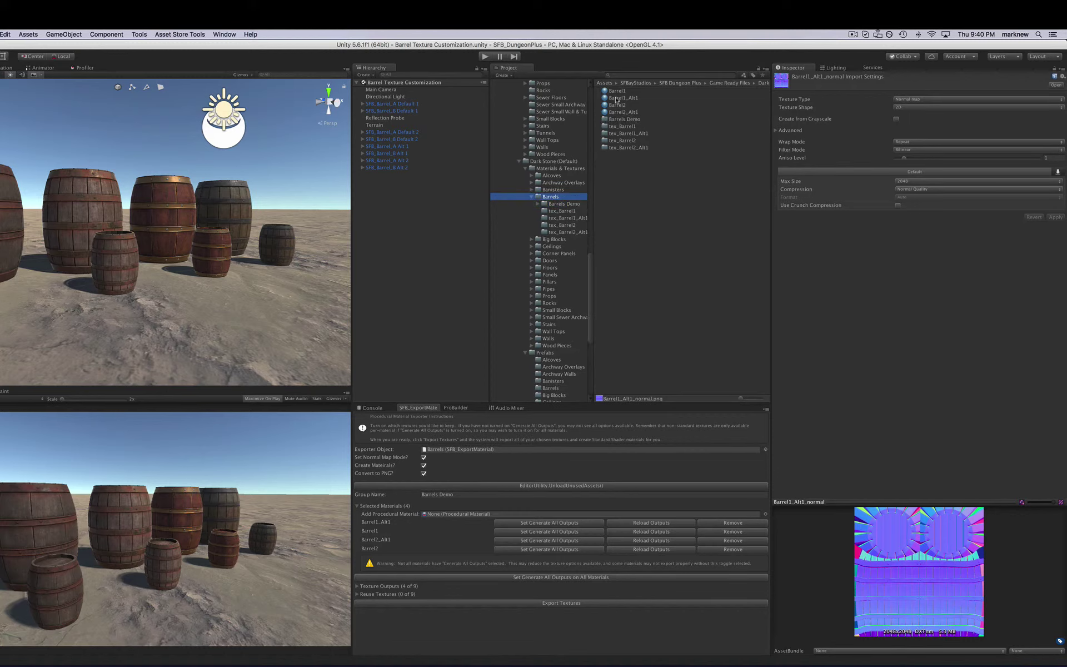
{"action": "left_click", "coordinate": [620, 98]}
{"action": "left_click", "coordinate": [617, 105]}
{"action": "left_click", "coordinate": [617, 111]}
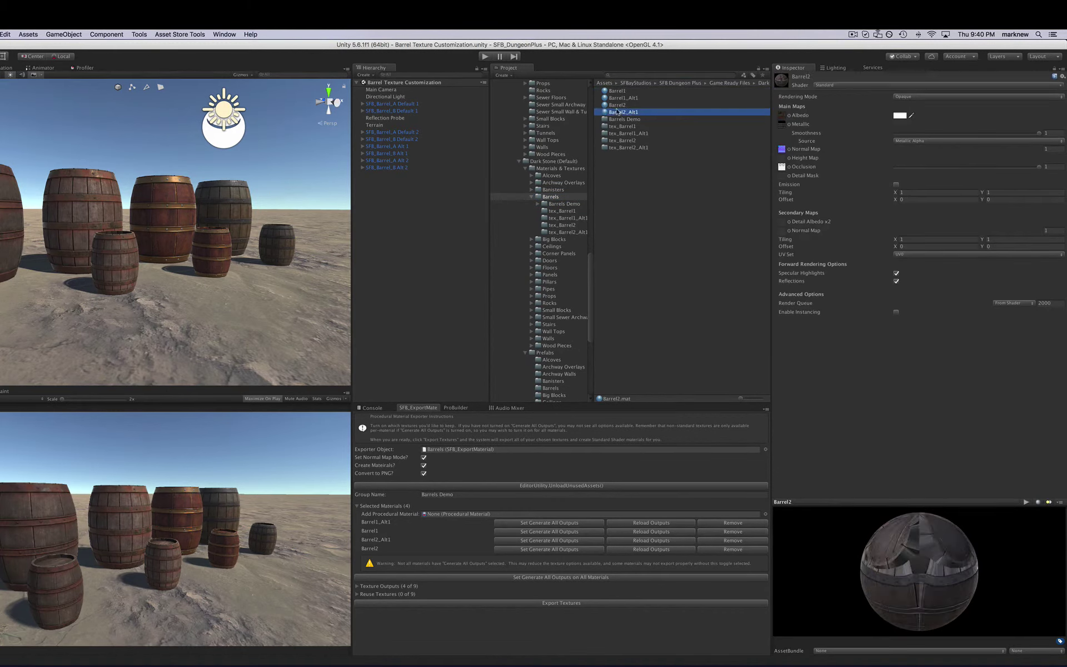
Open the game-ready Barrels folder under Dark Stone (Default) Prefabs and inspect the SFB_Barrel_A Alt 2 prefab.
{"action": "scroll", "coordinate": [548, 196], "scroll_direction": "up", "scroll_amount": 5}
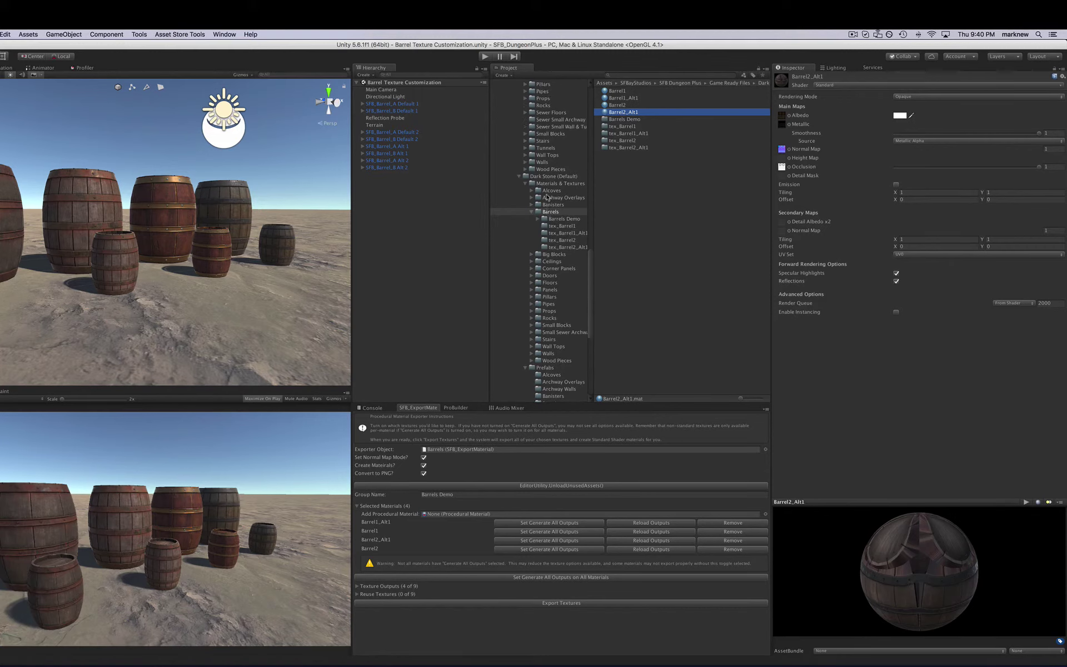
{"action": "scroll", "coordinate": [547, 188], "scroll_direction": "down", "scroll_amount": 10}
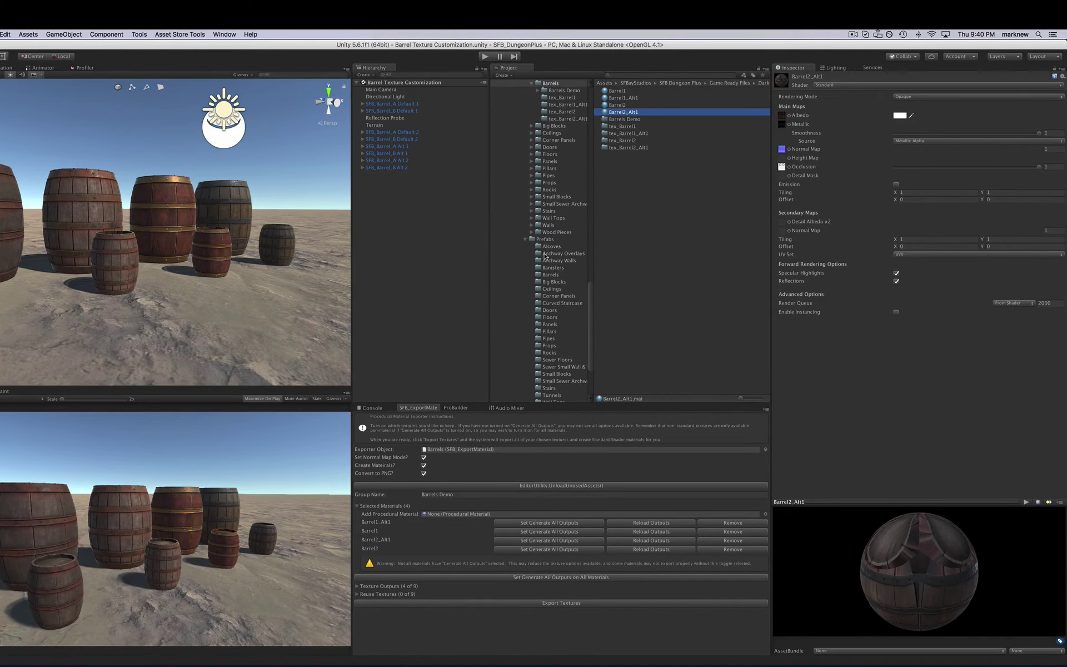
{"action": "left_click", "coordinate": [551, 274]}
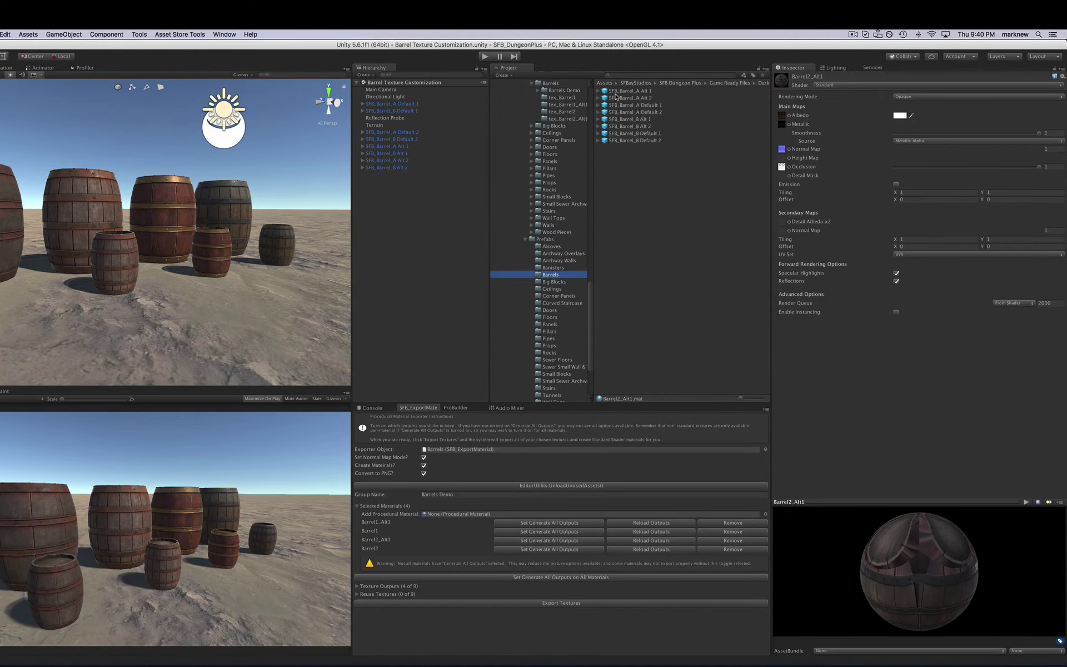
{"action": "left_click", "coordinate": [616, 97]}
{"action": "left_click_drag", "start_coordinate": [628, 98], "coordinate": [277, 261]}
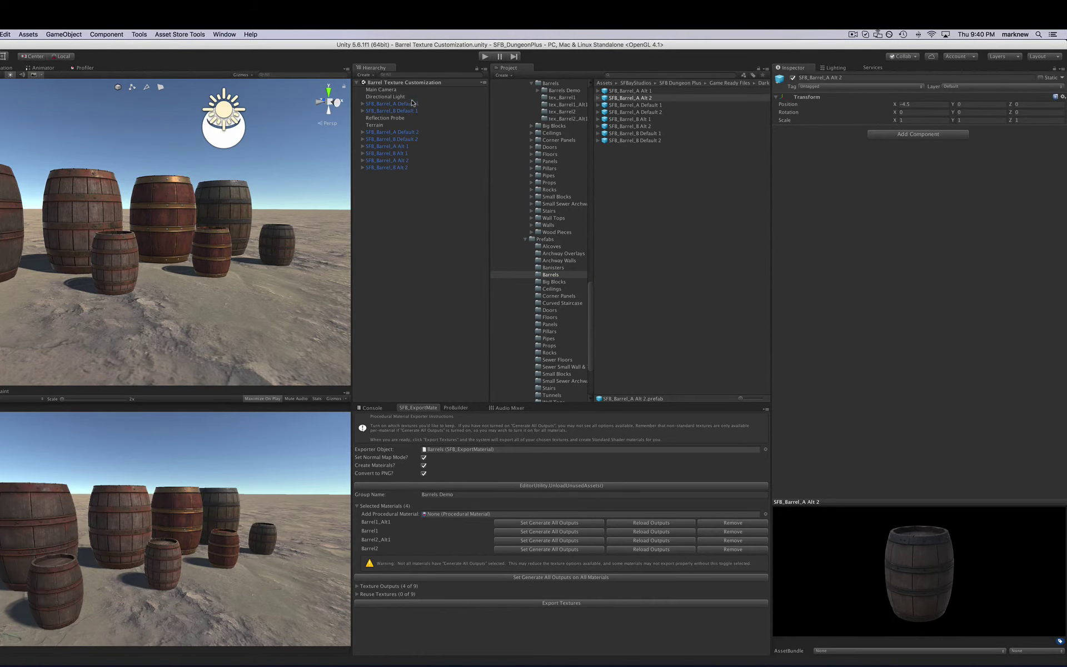
Look through the customizable Dark Stone Materials and Prefabs folders, and view the Material Generators folder in SFB Base Materials.
{"action": "scroll", "coordinate": [577, 228], "scroll_direction": "up", "scroll_amount": 10}
{"action": "scroll", "coordinate": [577, 225], "scroll_direction": "down", "scroll_amount": 5}
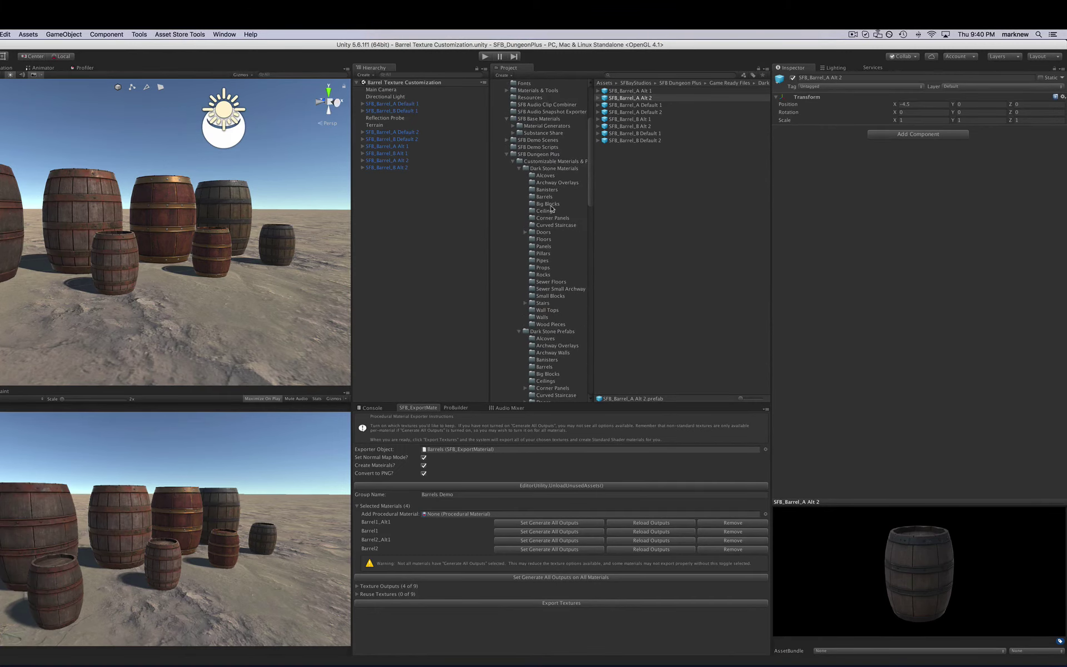
{"action": "scroll", "coordinate": [548, 204], "scroll_direction": "down", "scroll_amount": 3}
{"action": "scroll", "coordinate": [557, 312], "scroll_direction": "down", "scroll_amount": 1}
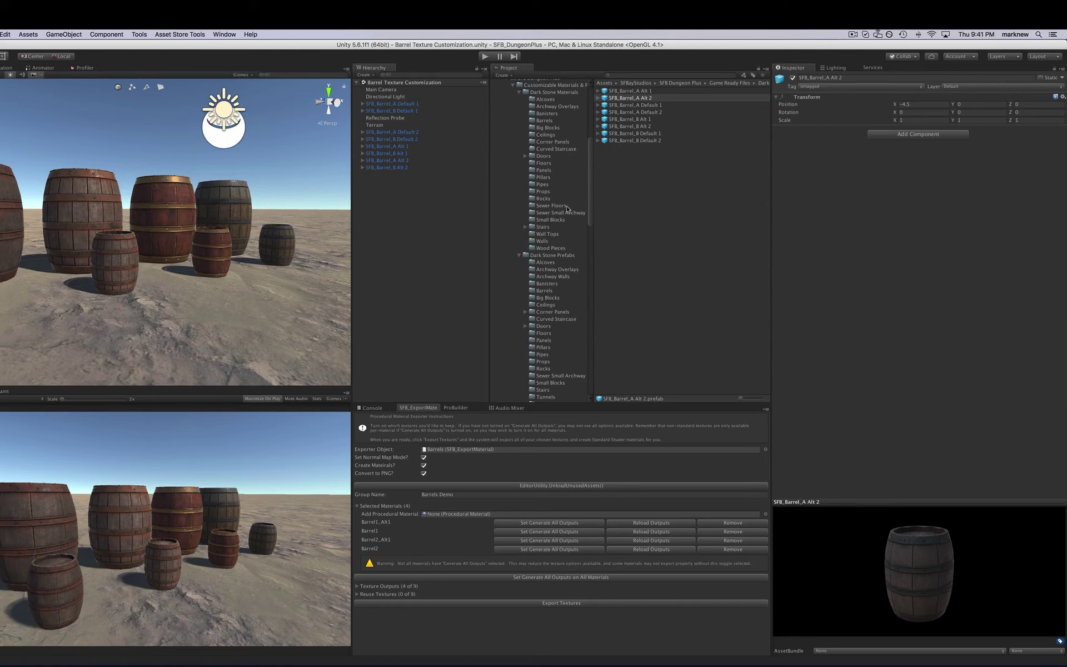
{"action": "scroll", "coordinate": [555, 142], "scroll_direction": "up", "scroll_amount": 6}
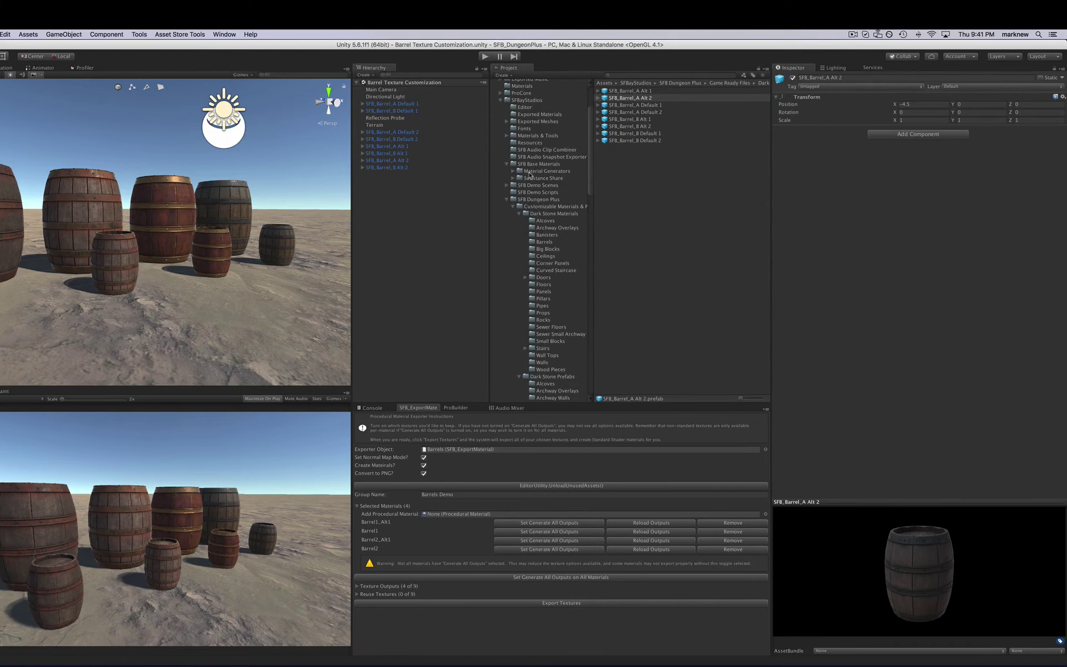
{"action": "left_click", "coordinate": [529, 172]}
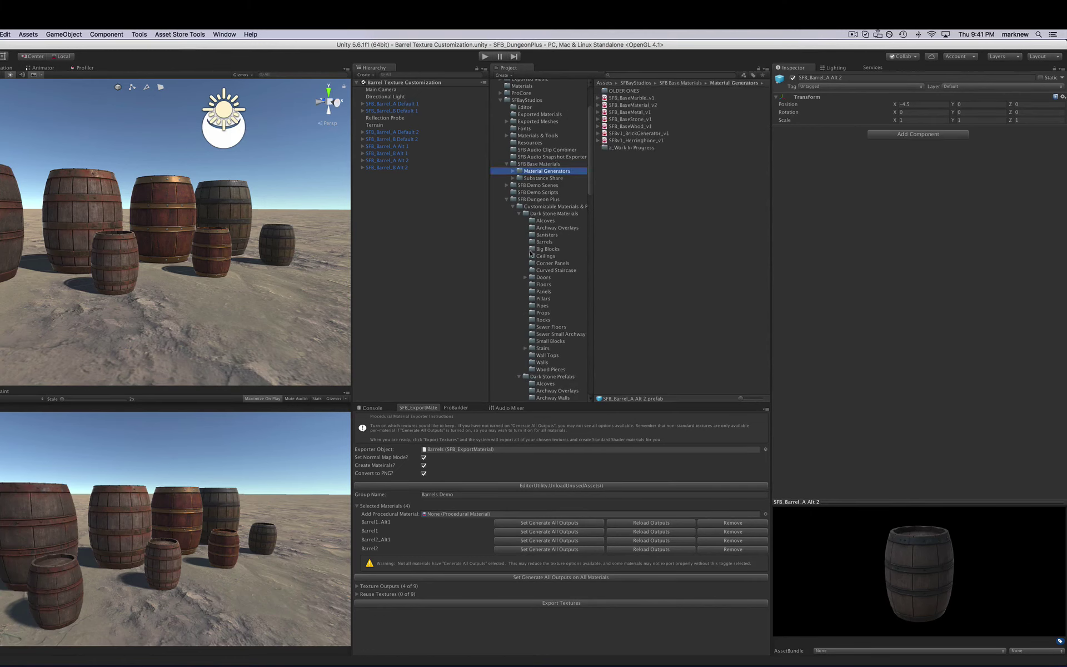
{"action": "scroll", "coordinate": [530, 253], "scroll_direction": "down", "scroll_amount": 7}
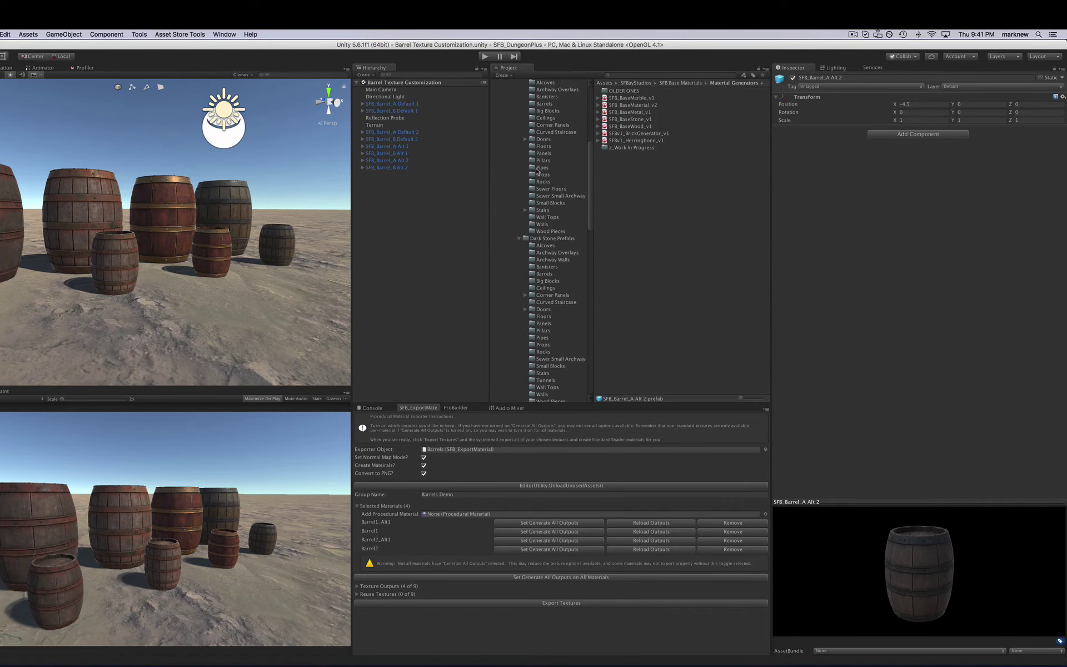